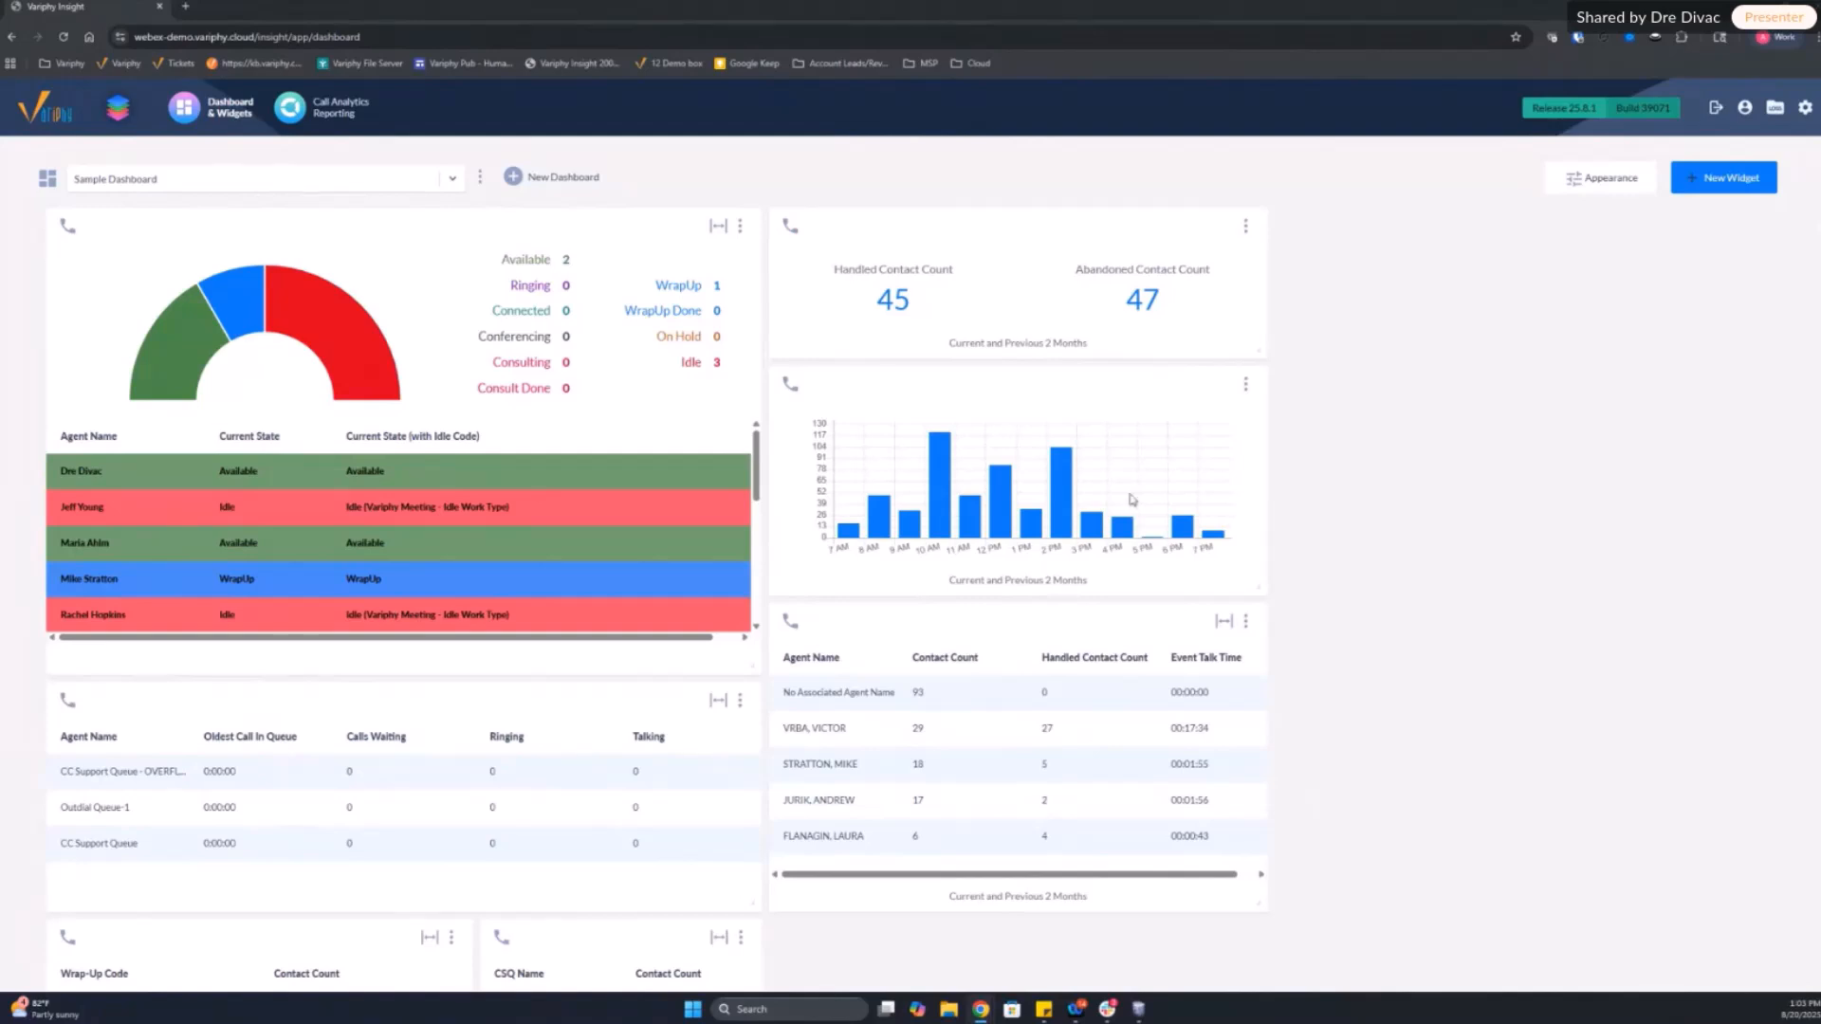
Step: Examine the Sample Dashboard's agent state, queue, contact count, wrap-up code and call volume by hour widgets
{"action": "scroll", "coordinate": [1390, 634], "scroll_direction": "down", "scroll_amount": 4}
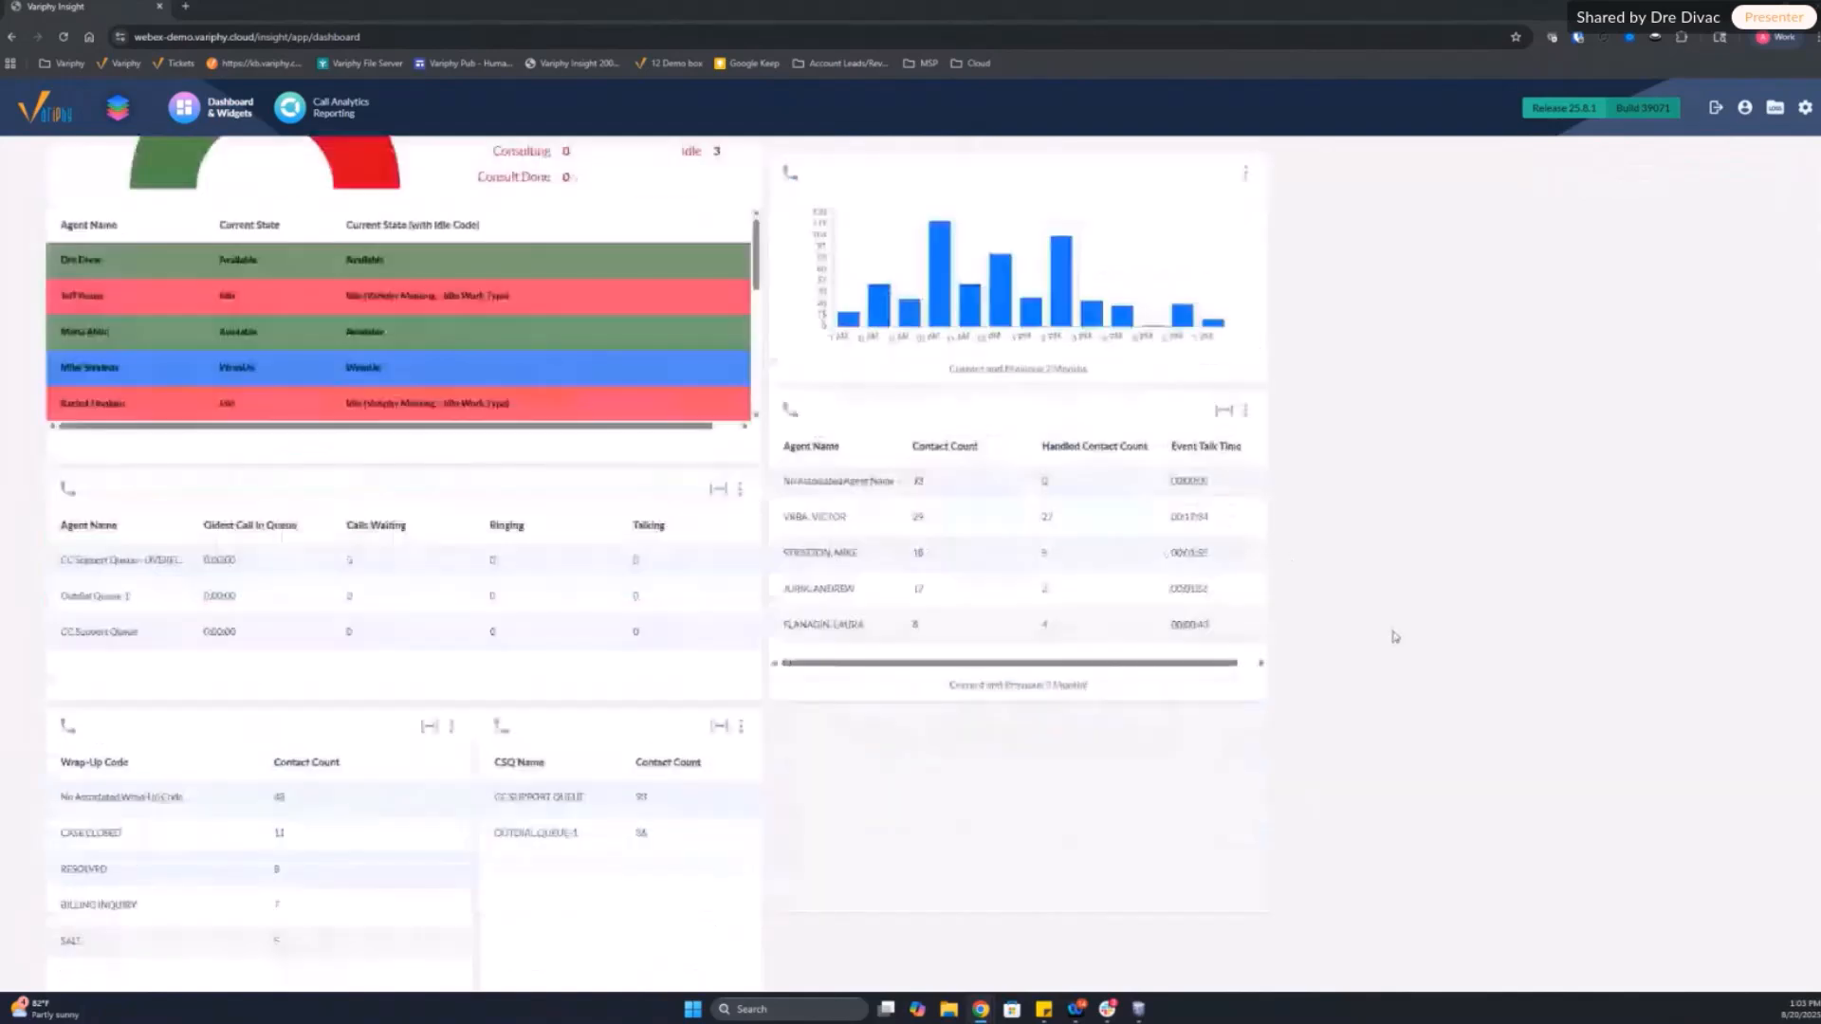
{"action": "scroll", "coordinate": [1390, 635], "scroll_direction": "up", "scroll_amount": 4}
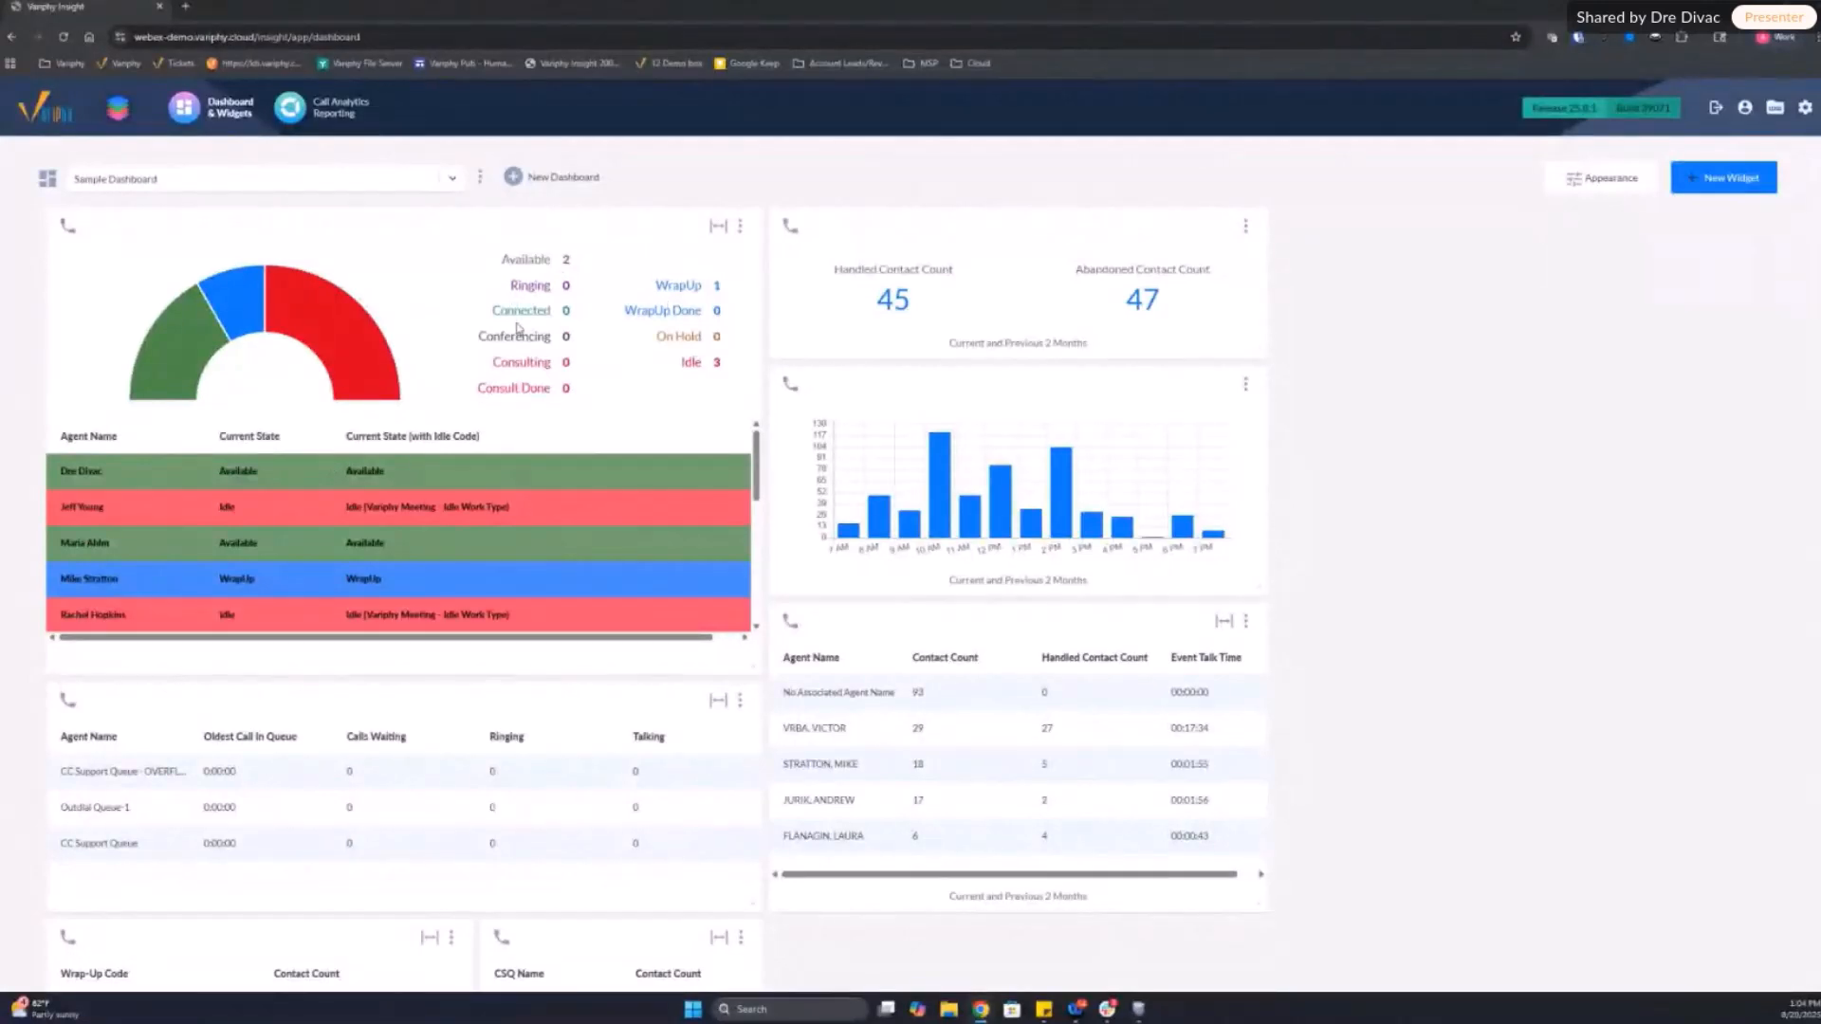
{"action": "mouse_move", "coordinate": [236, 309]}
{"action": "scroll", "coordinate": [1294, 607], "scroll_direction": "down", "scroll_amount": 1}
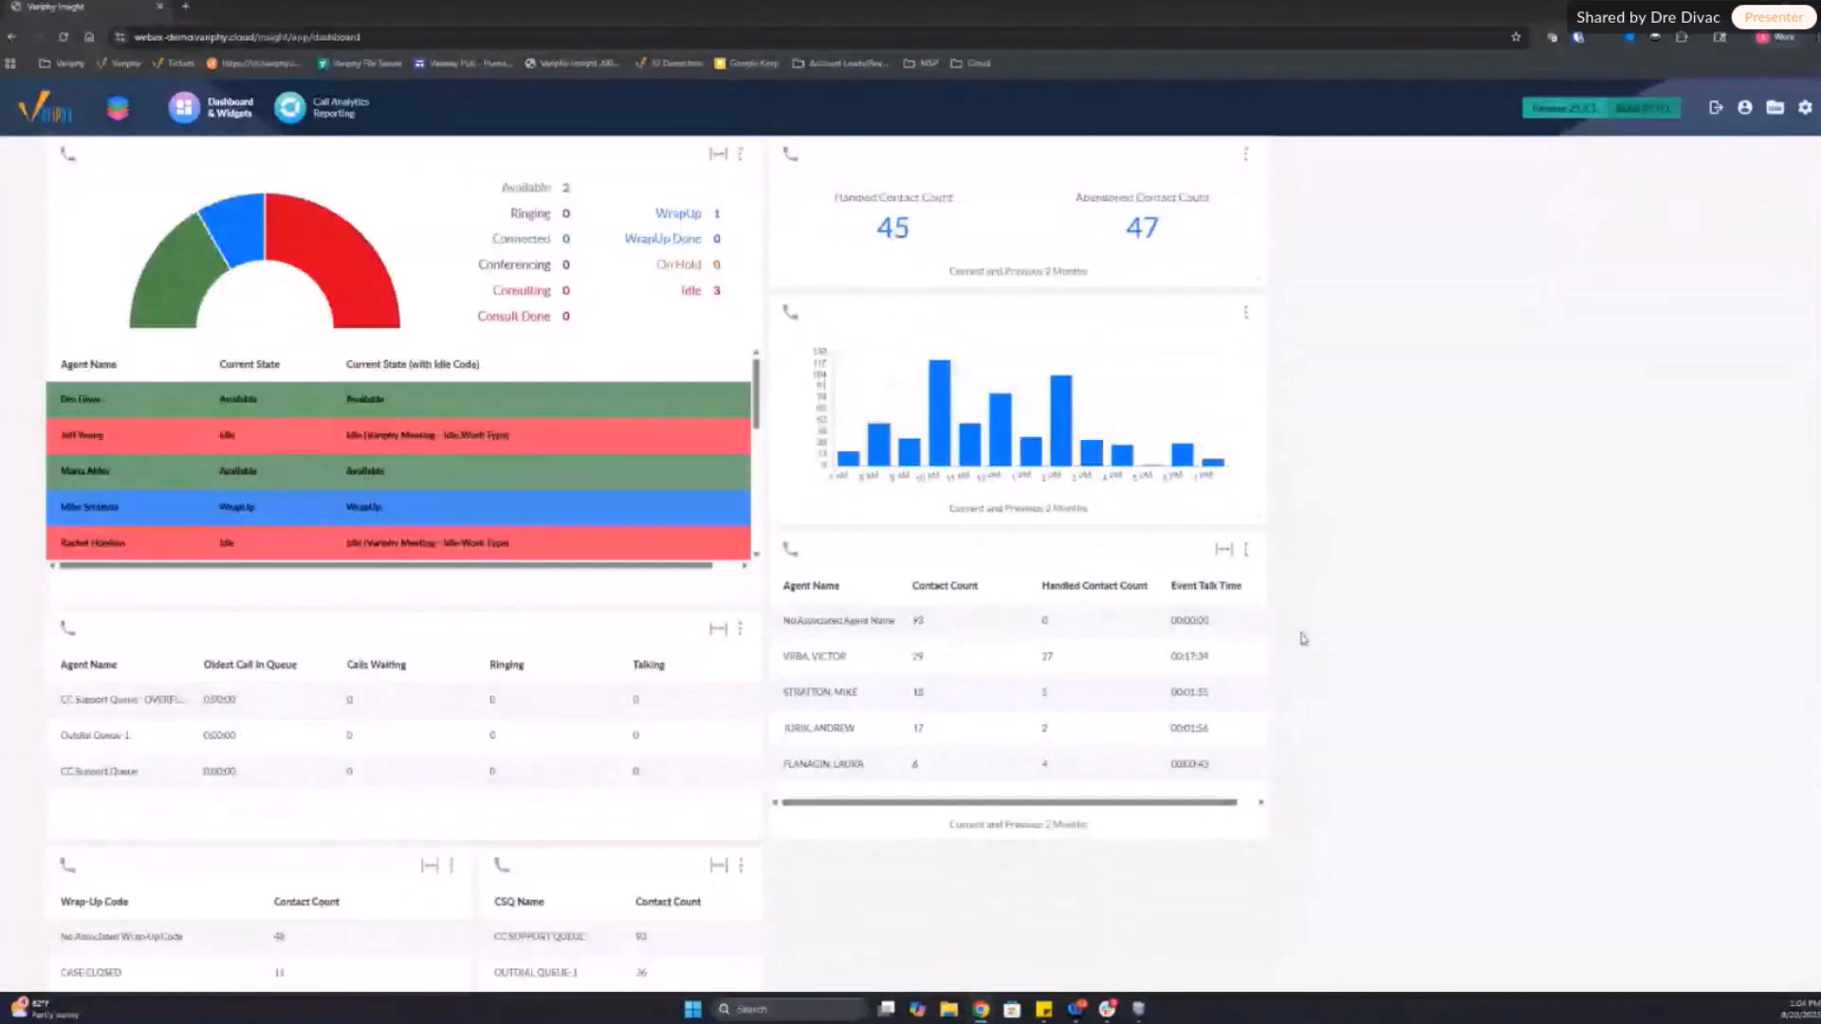
{"action": "scroll", "coordinate": [1302, 638], "scroll_direction": "up", "scroll_amount": 1}
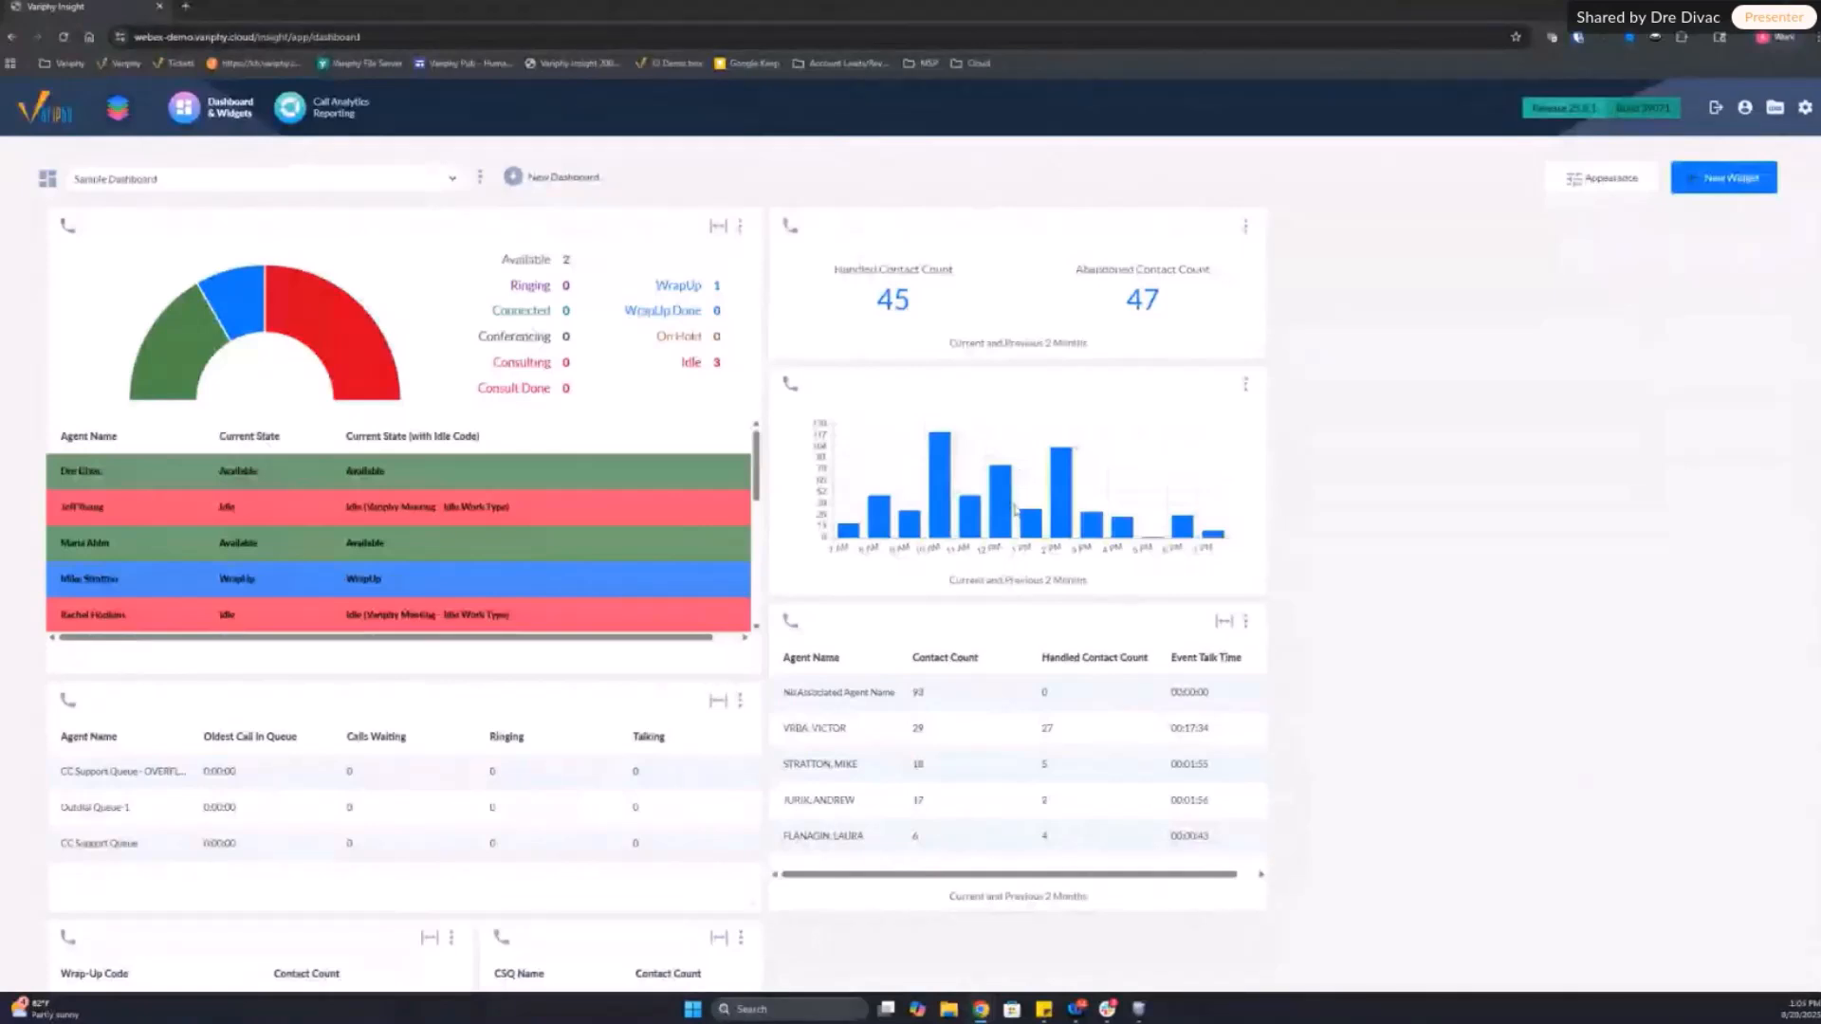
{"action": "mouse_move", "coordinate": [1063, 489]}
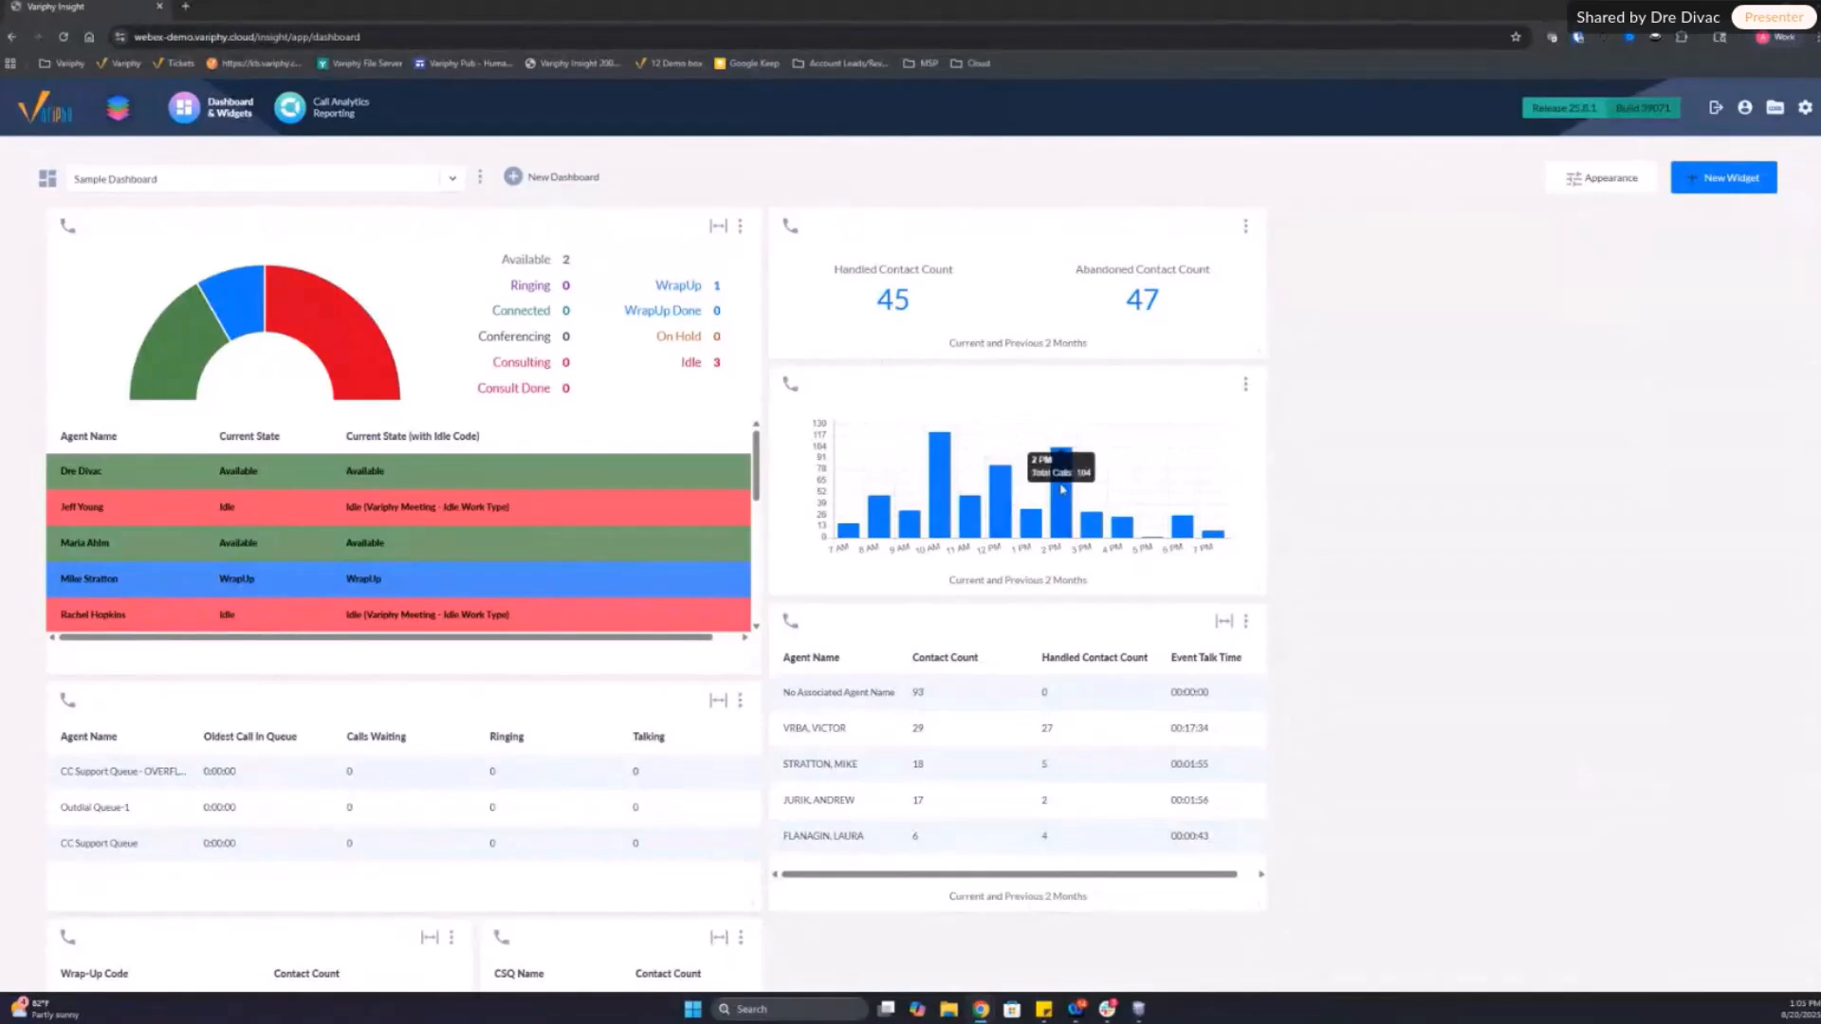
{"action": "mouse_move", "coordinate": [944, 470]}
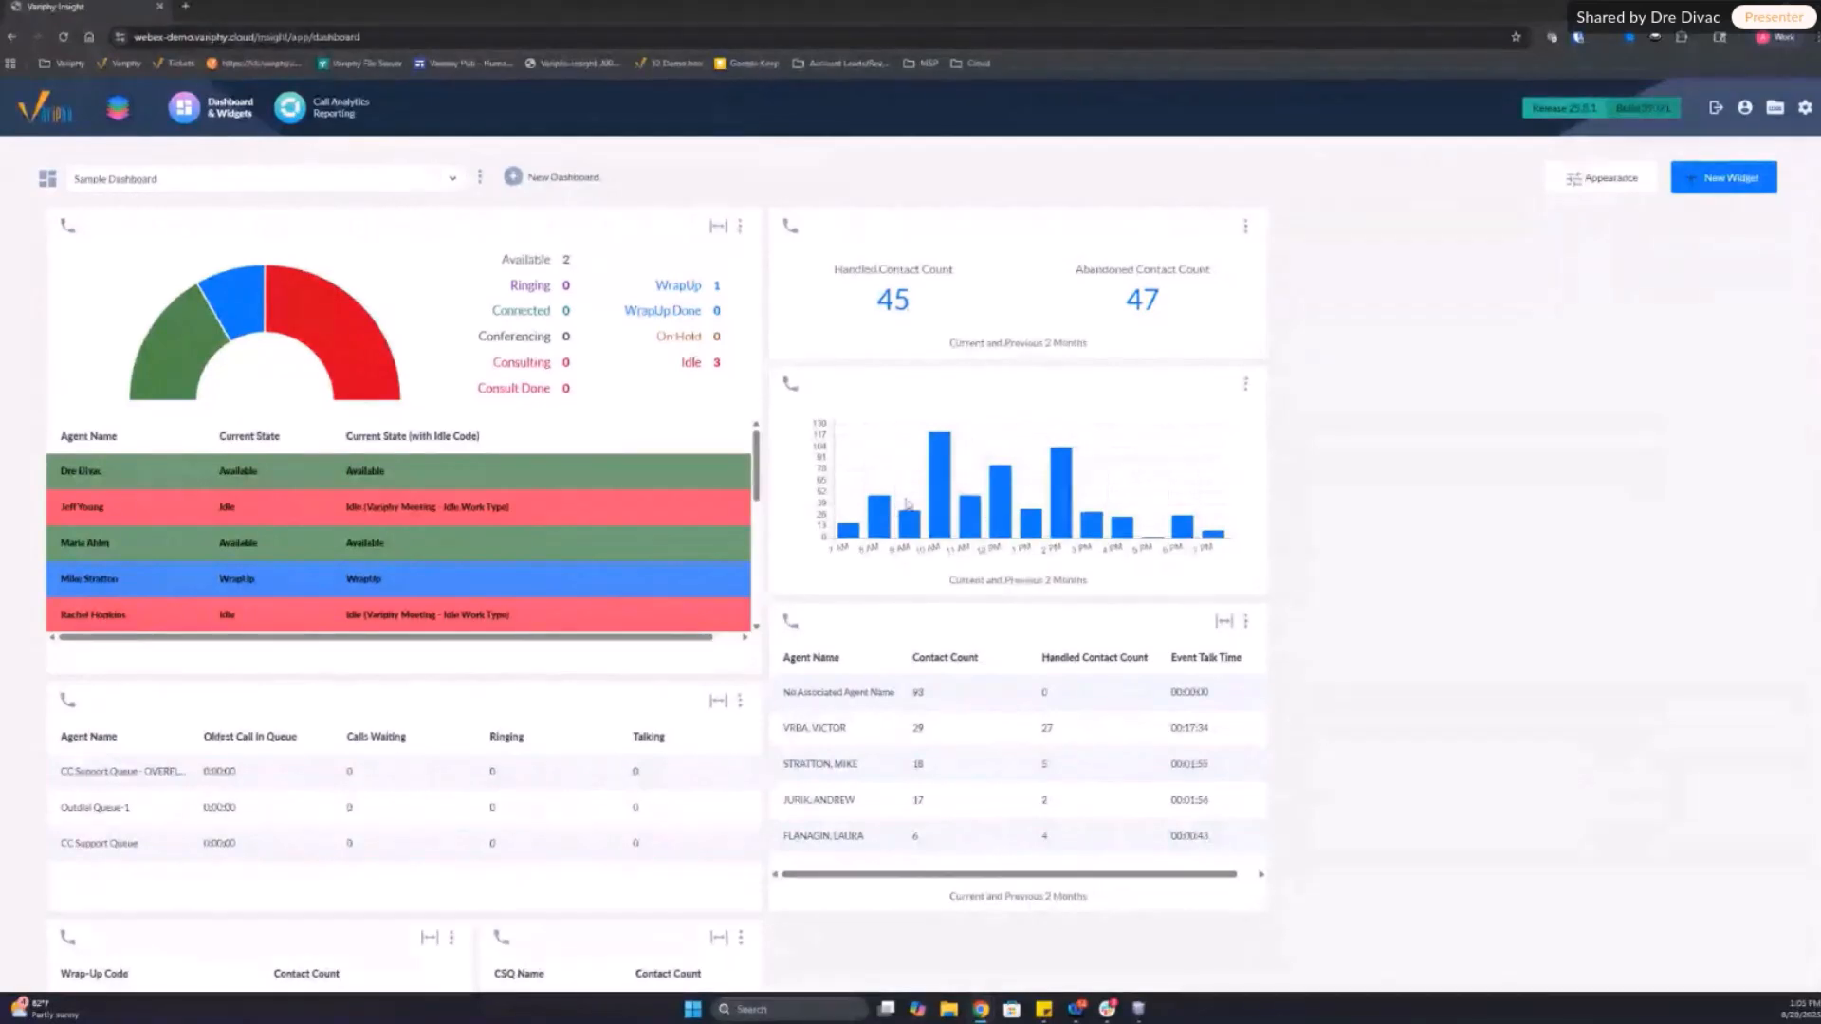
{"action": "scroll", "coordinate": [1298, 570], "scroll_direction": "down", "scroll_amount": 2}
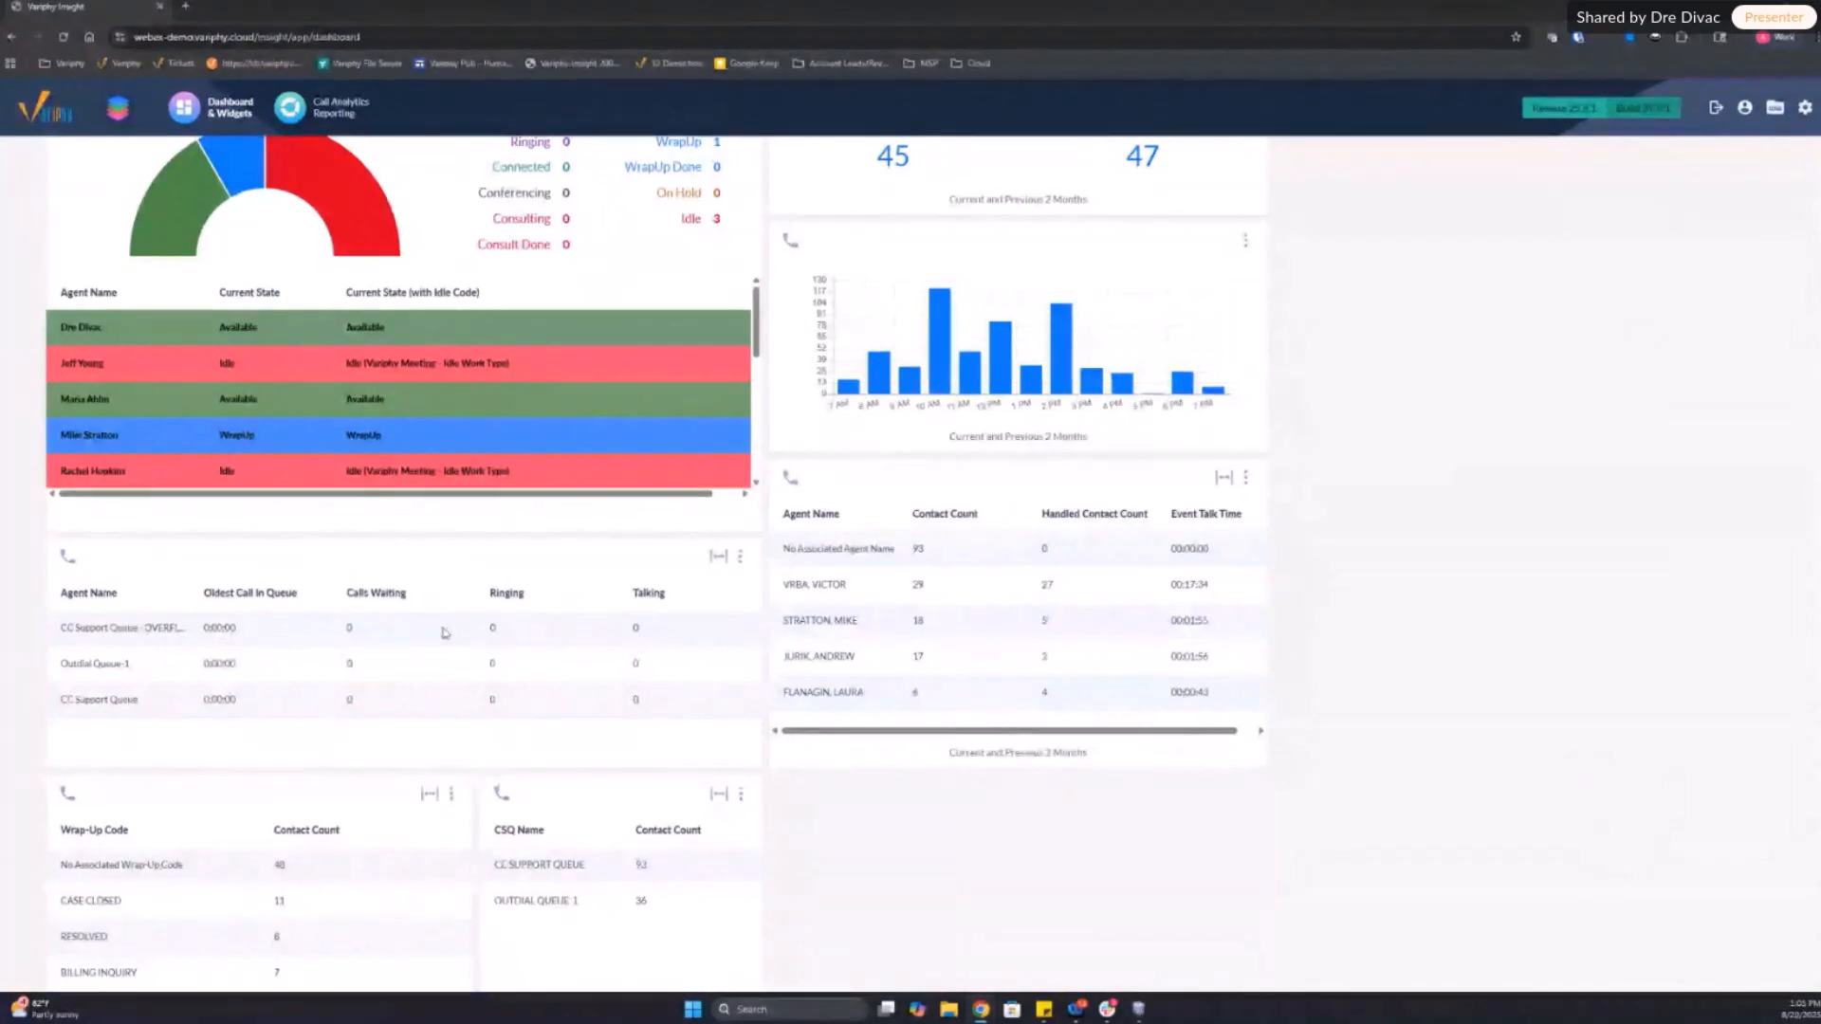
{"action": "scroll", "coordinate": [406, 679], "scroll_direction": "up", "scroll_amount": 2}
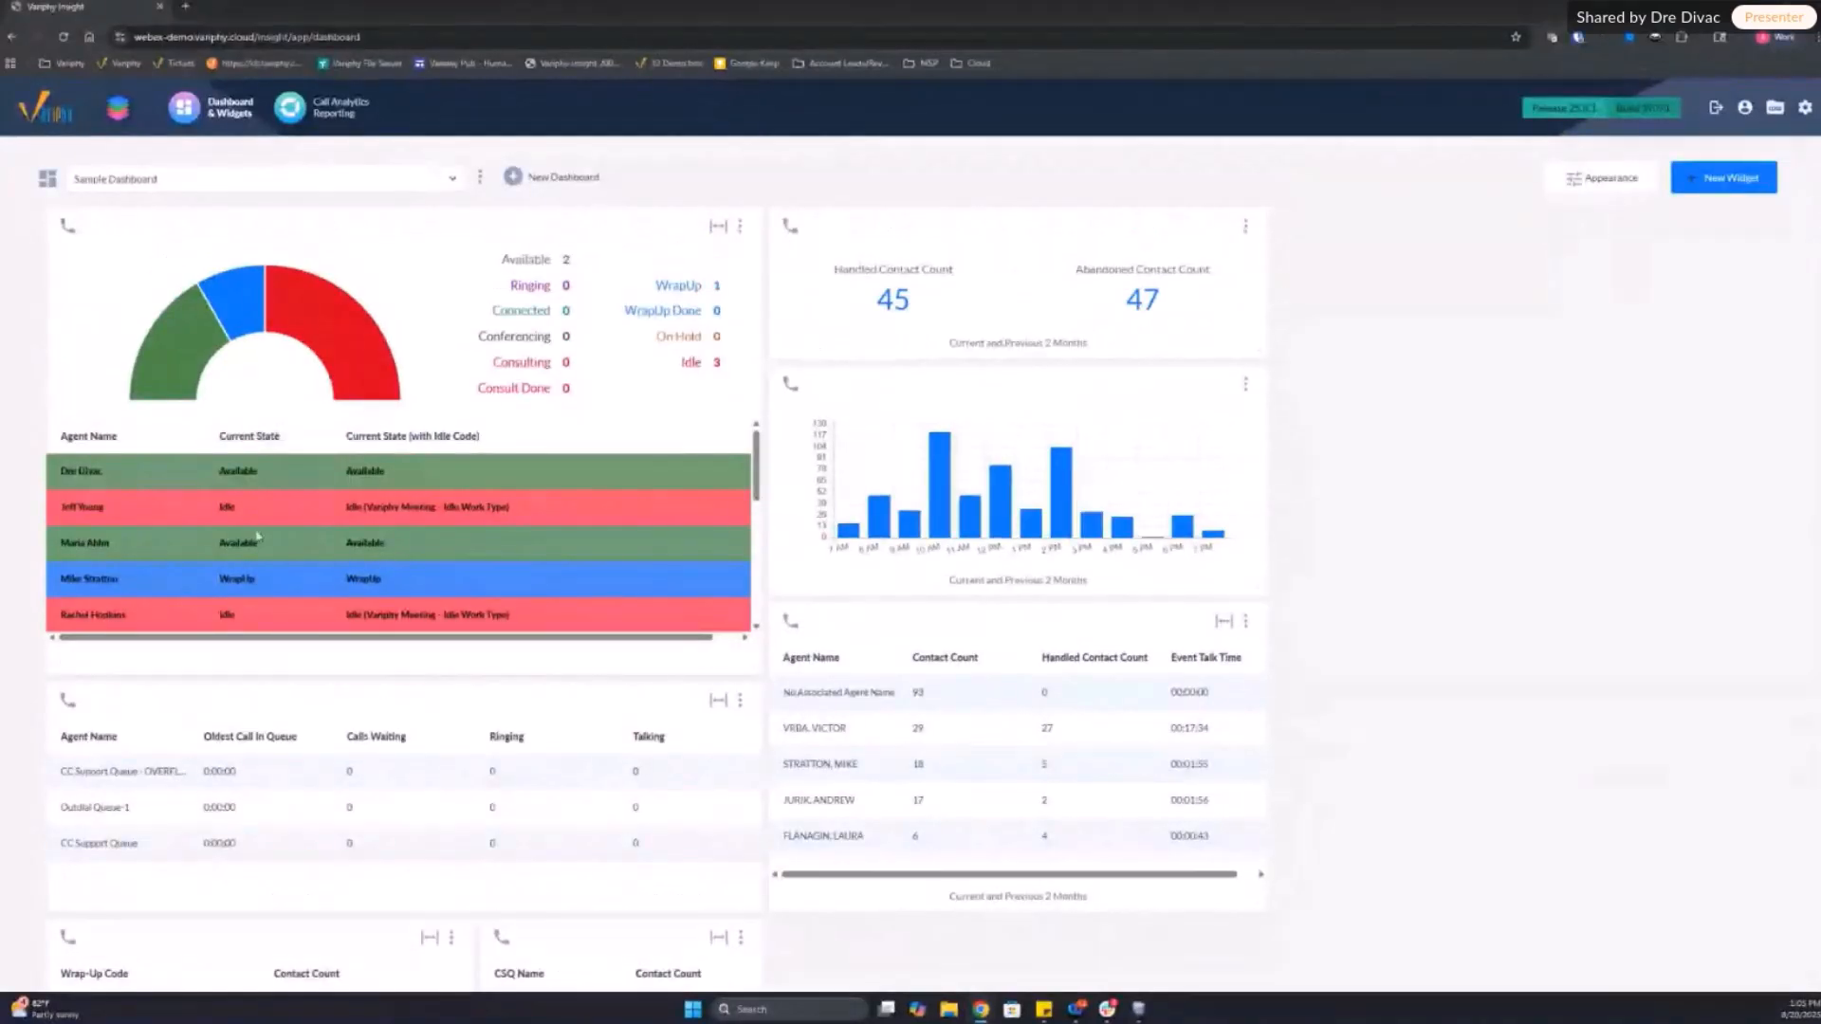
{"action": "scroll", "coordinate": [426, 552], "scroll_direction": "down", "scroll_amount": 3}
{"action": "scroll", "coordinate": [426, 551], "scroll_direction": "up", "scroll_amount": 3}
{"action": "scroll", "coordinate": [1320, 597], "scroll_direction": "down", "scroll_amount": 3}
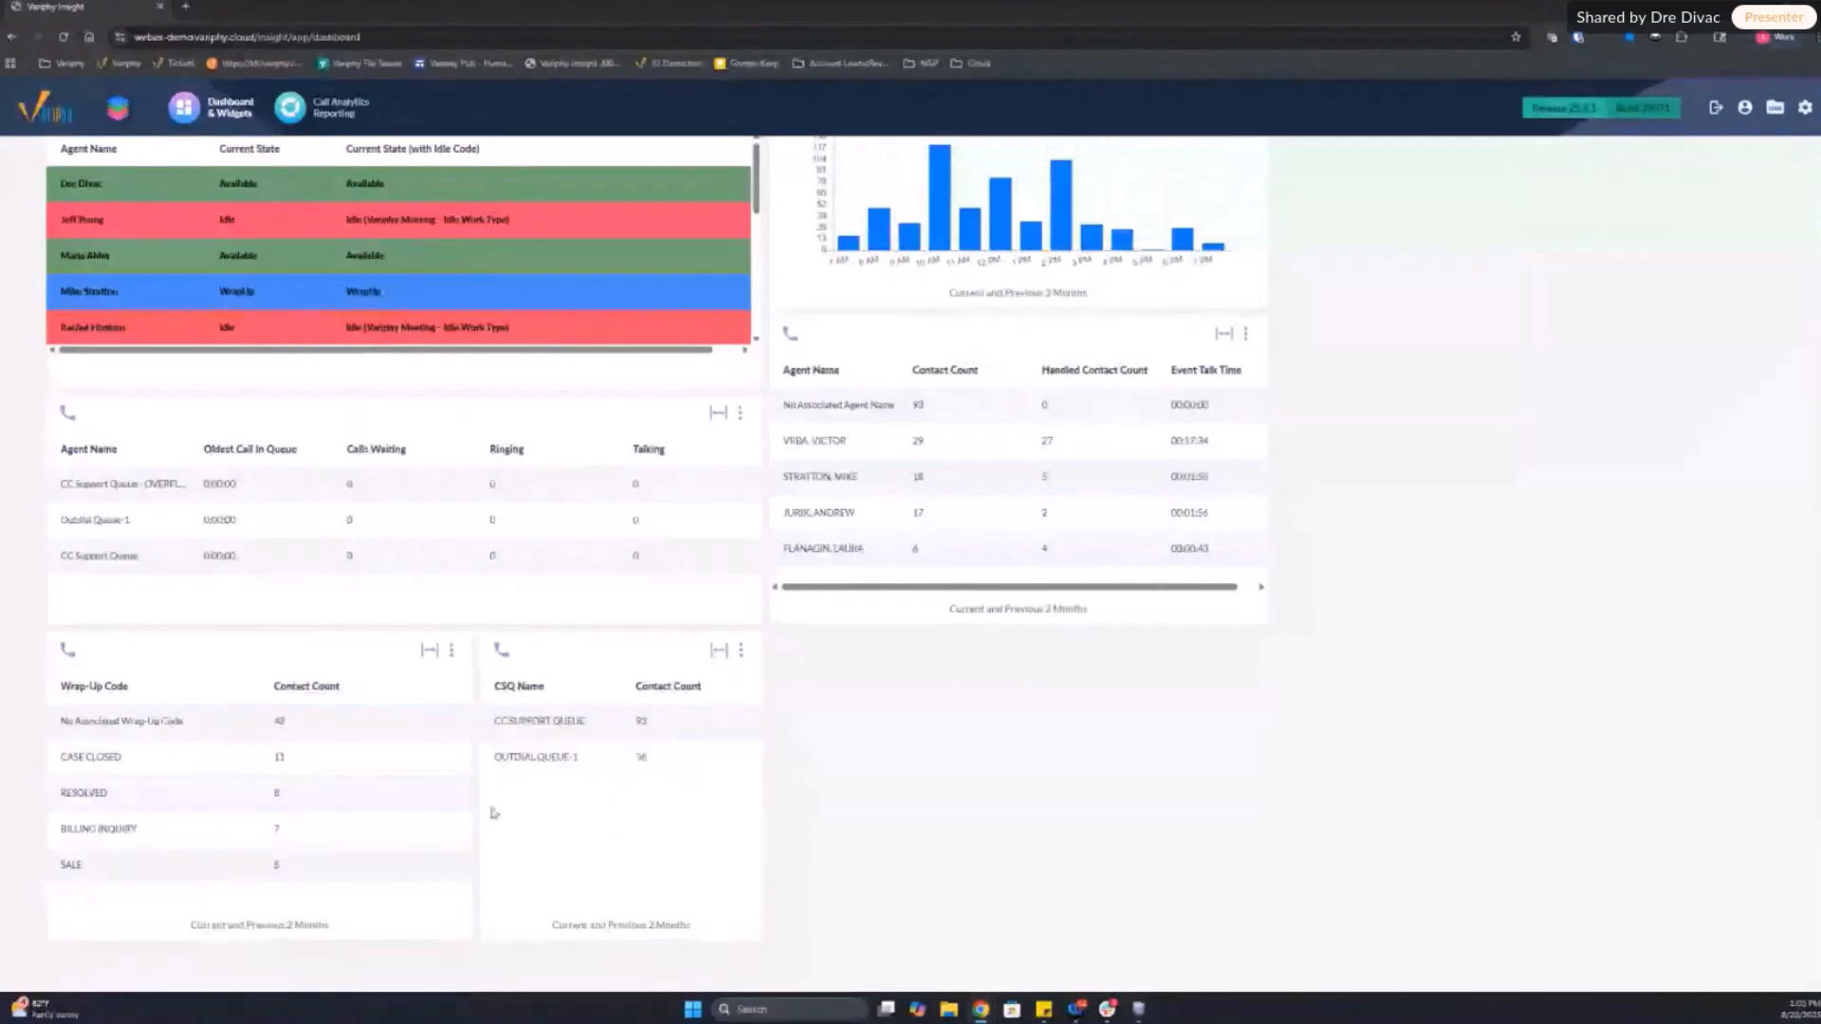
{"action": "scroll", "coordinate": [638, 418], "scroll_direction": "up", "scroll_amount": 3}
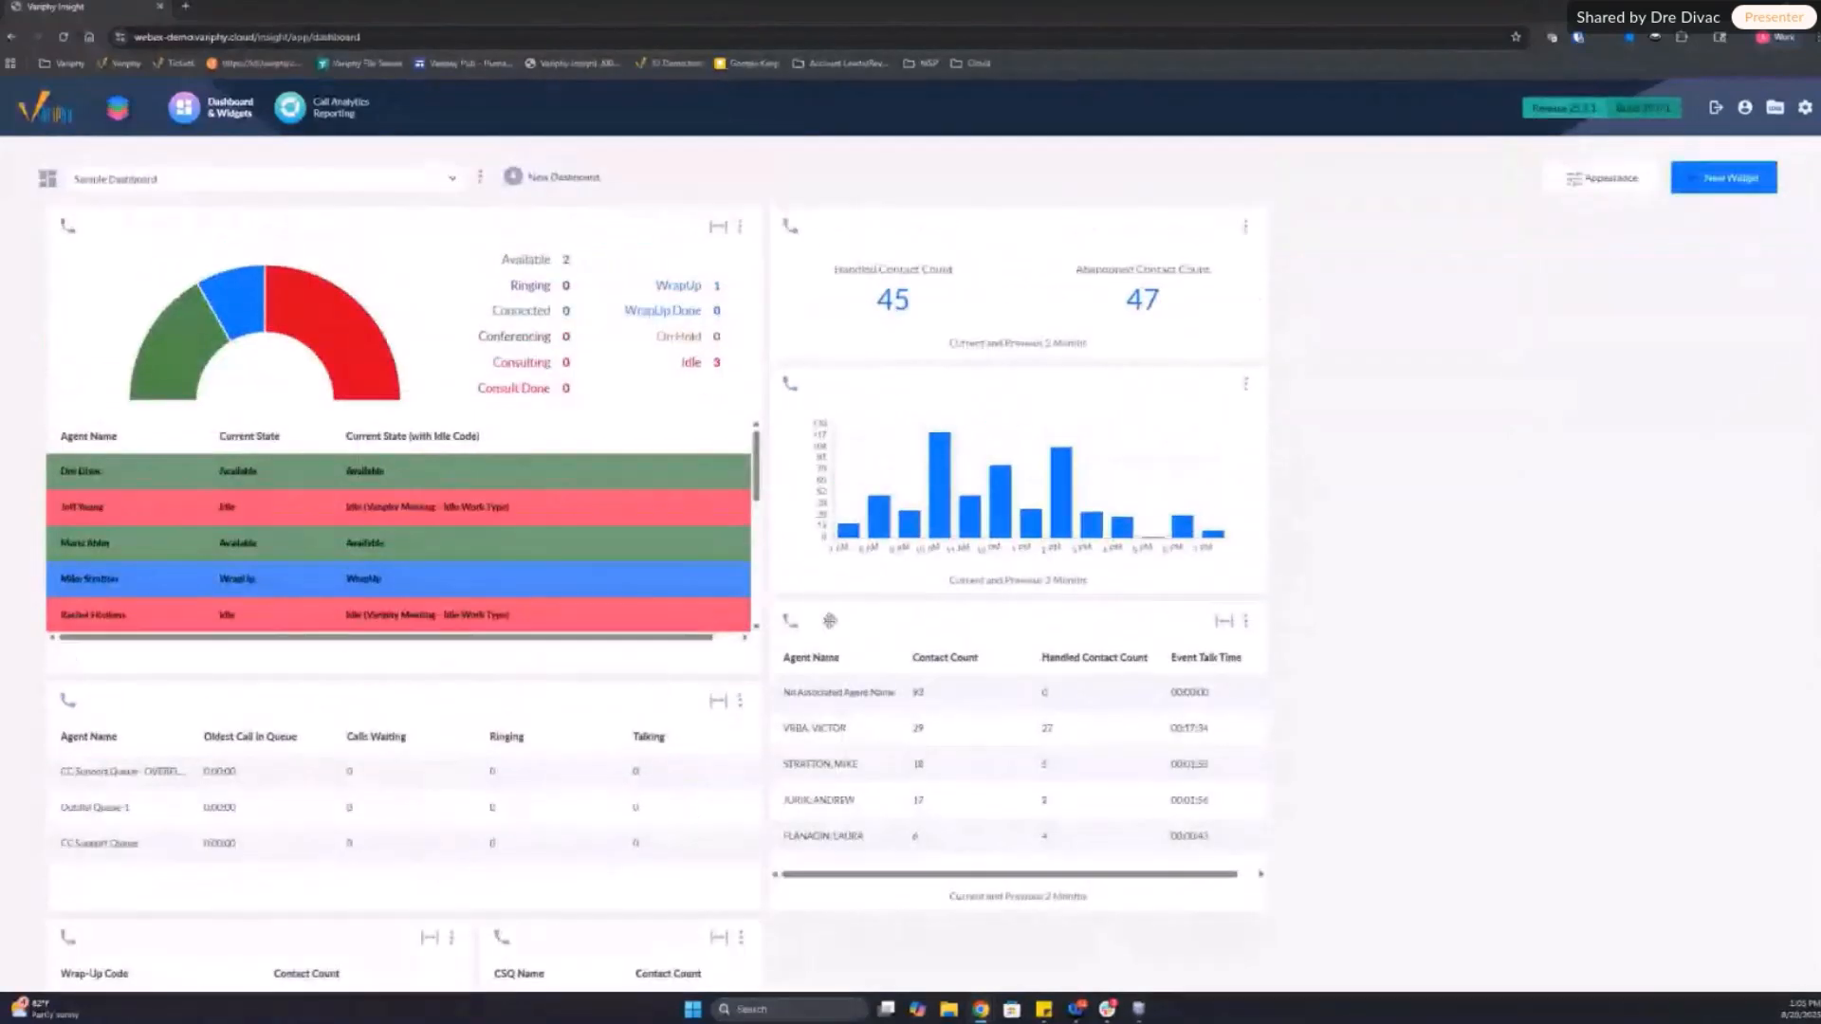
Step: Create and save a new dashboard named "WebEx CC Webby"
{"action": "left_click", "coordinate": [555, 178]}
{"action": "left_click", "coordinate": [862, 320]}
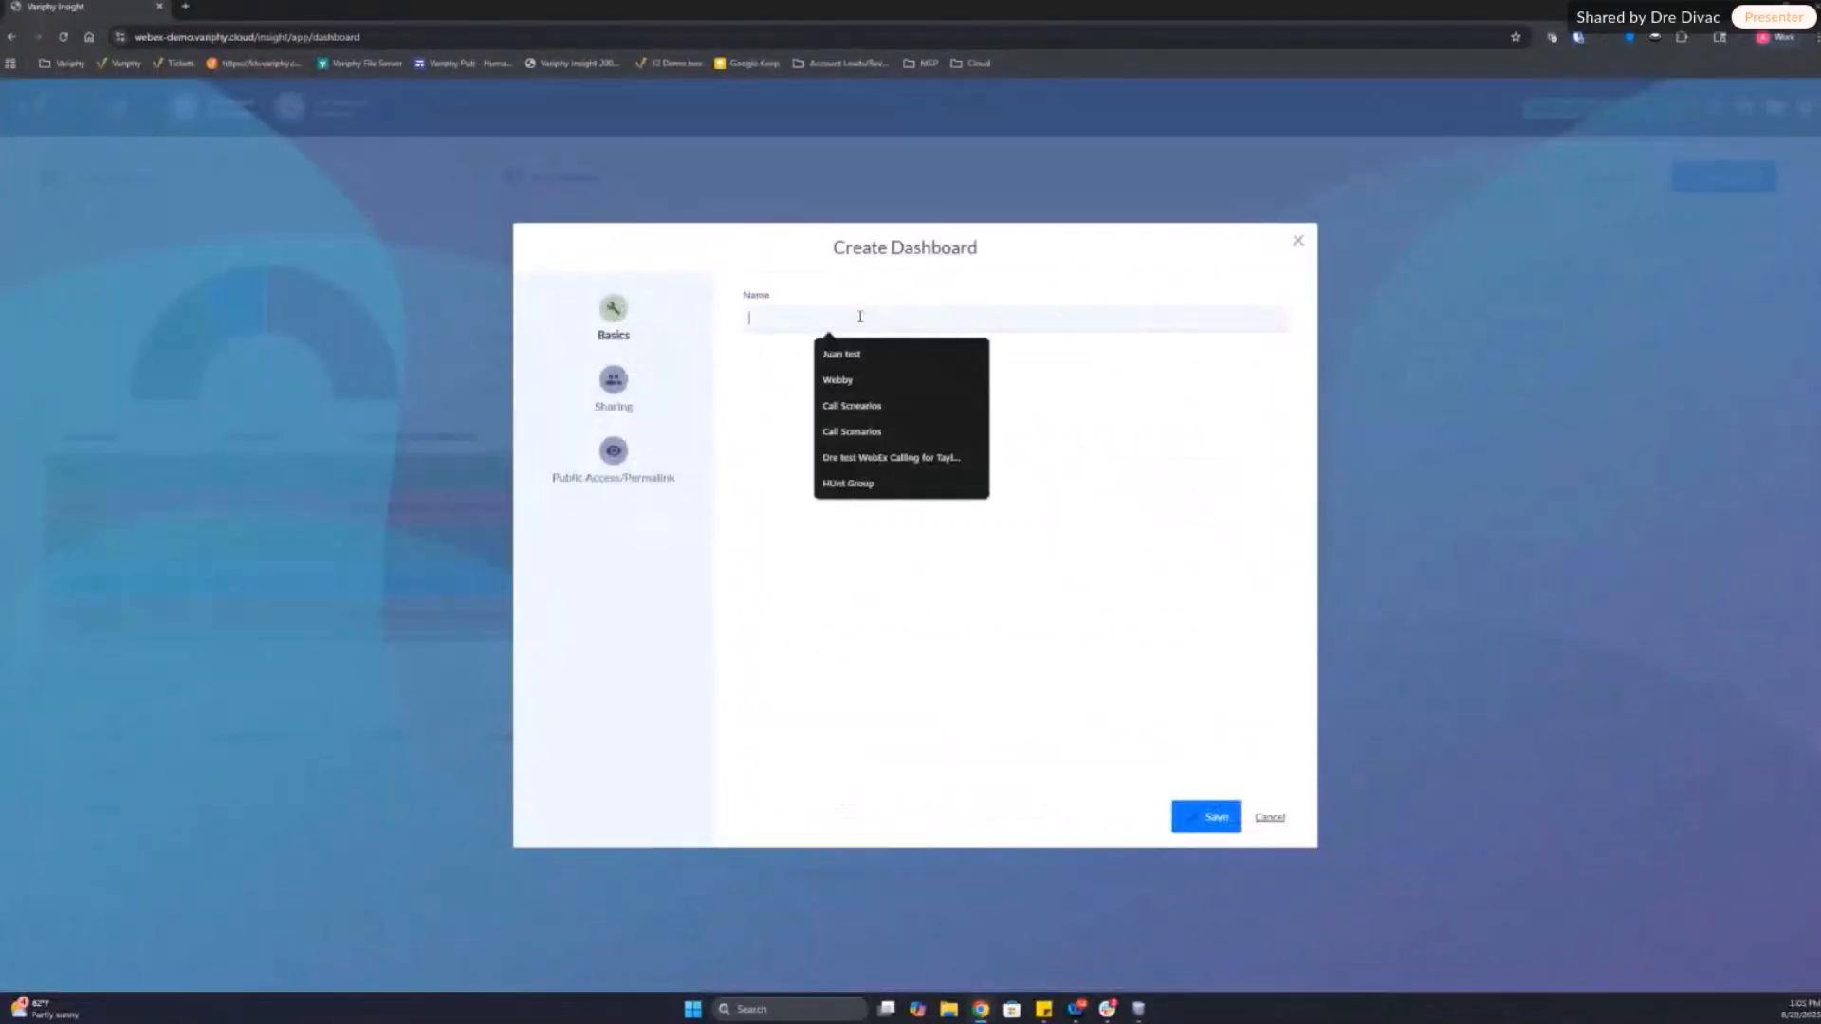
{"action": "left_click", "coordinate": [749, 320]}
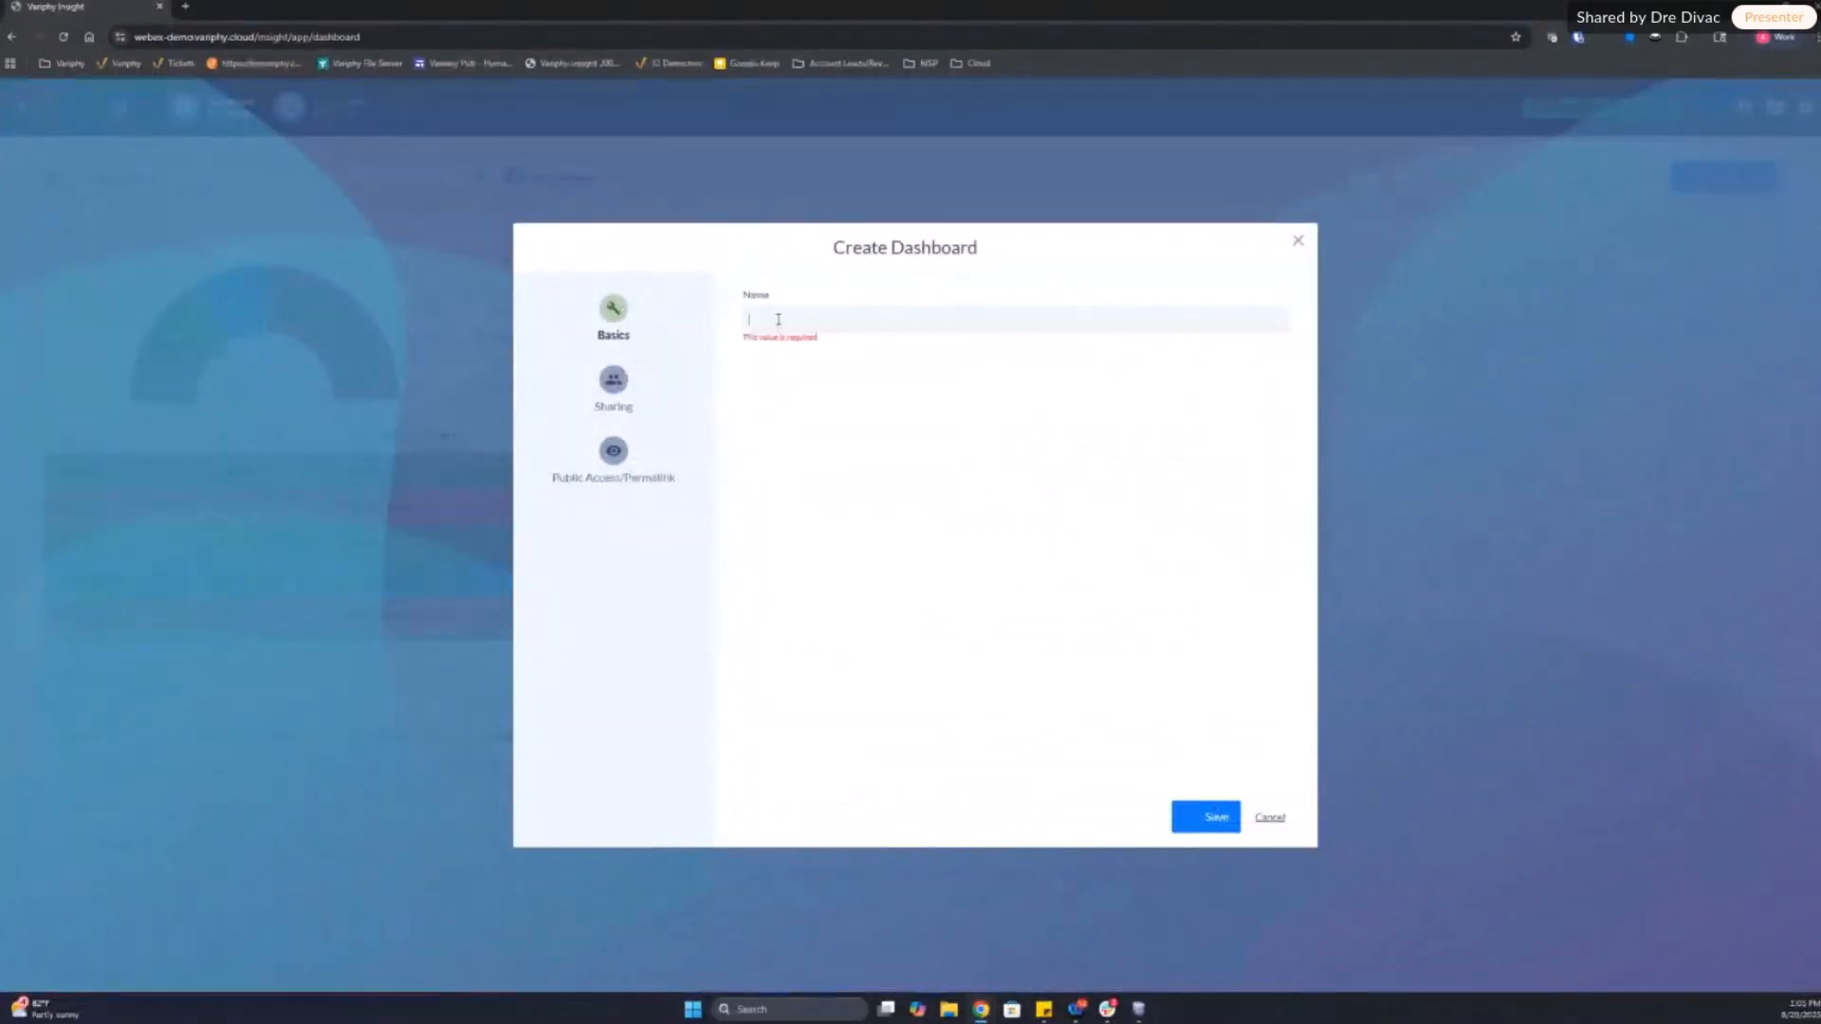
{"action": "type", "text": "WebEx"}
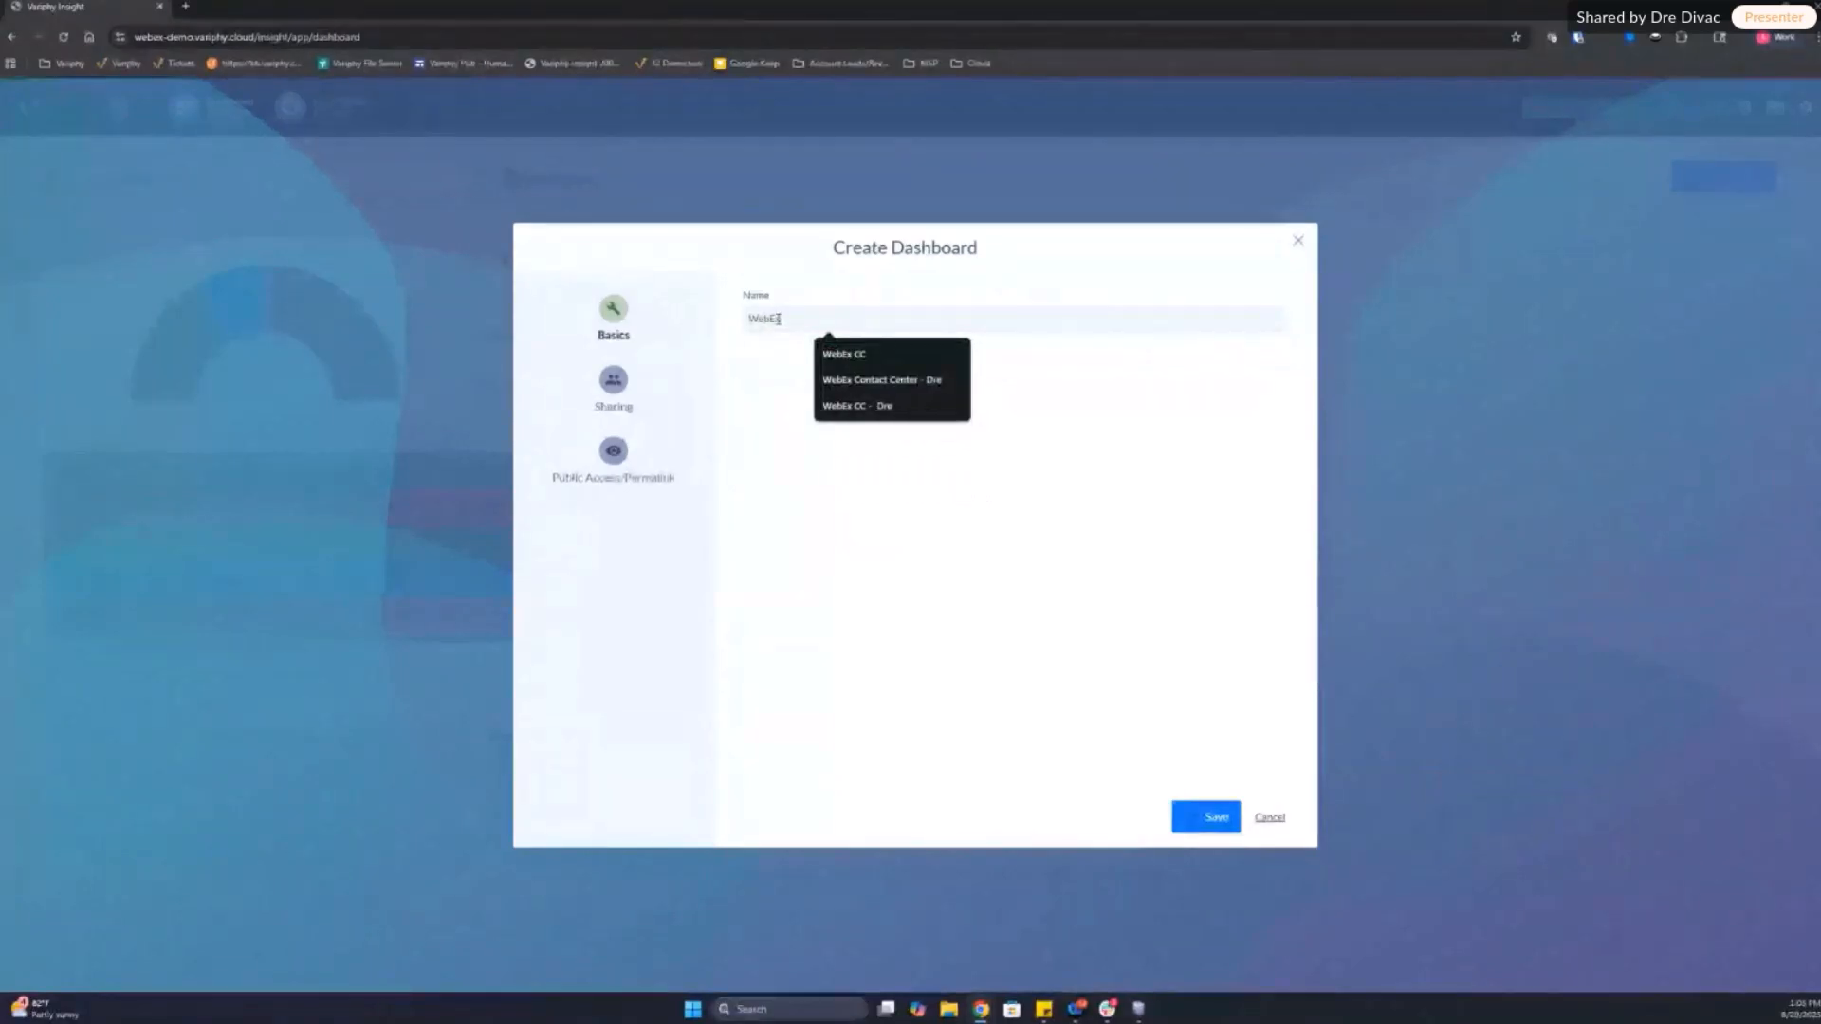
{"action": "type", "text": " CC Wallbo"}
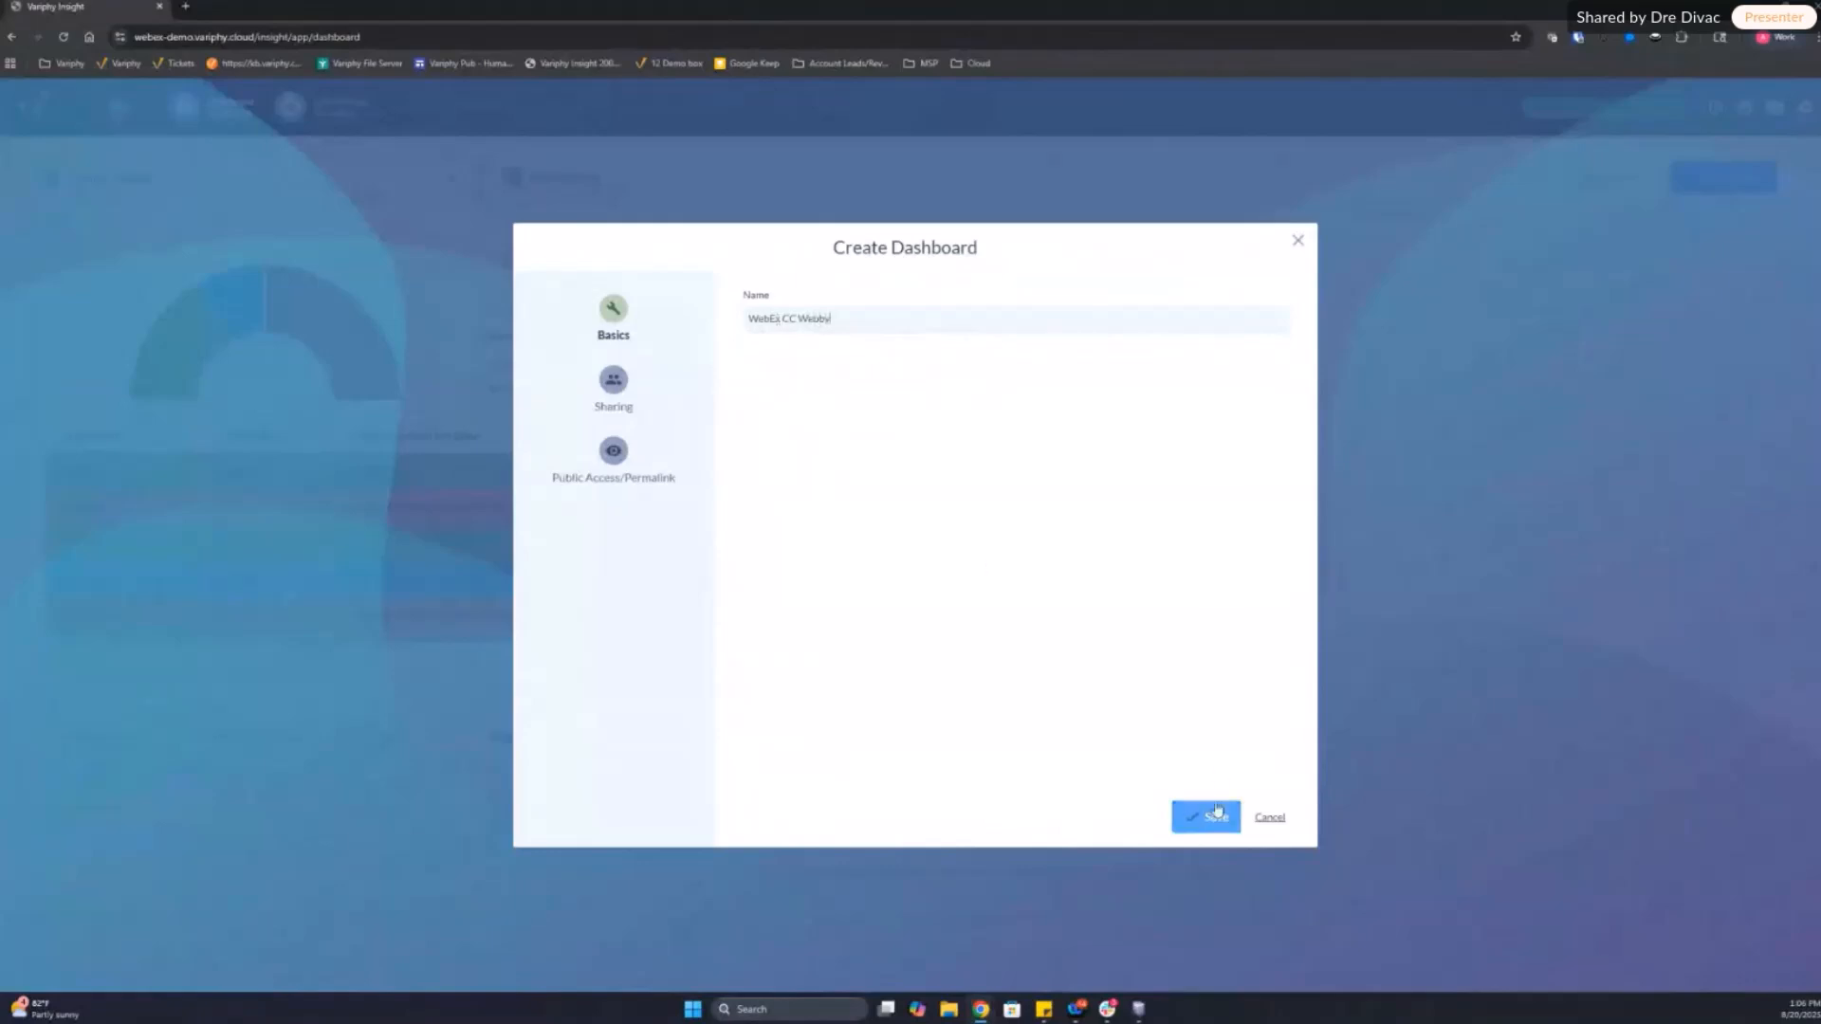
{"action": "left_click", "coordinate": [1213, 813]}
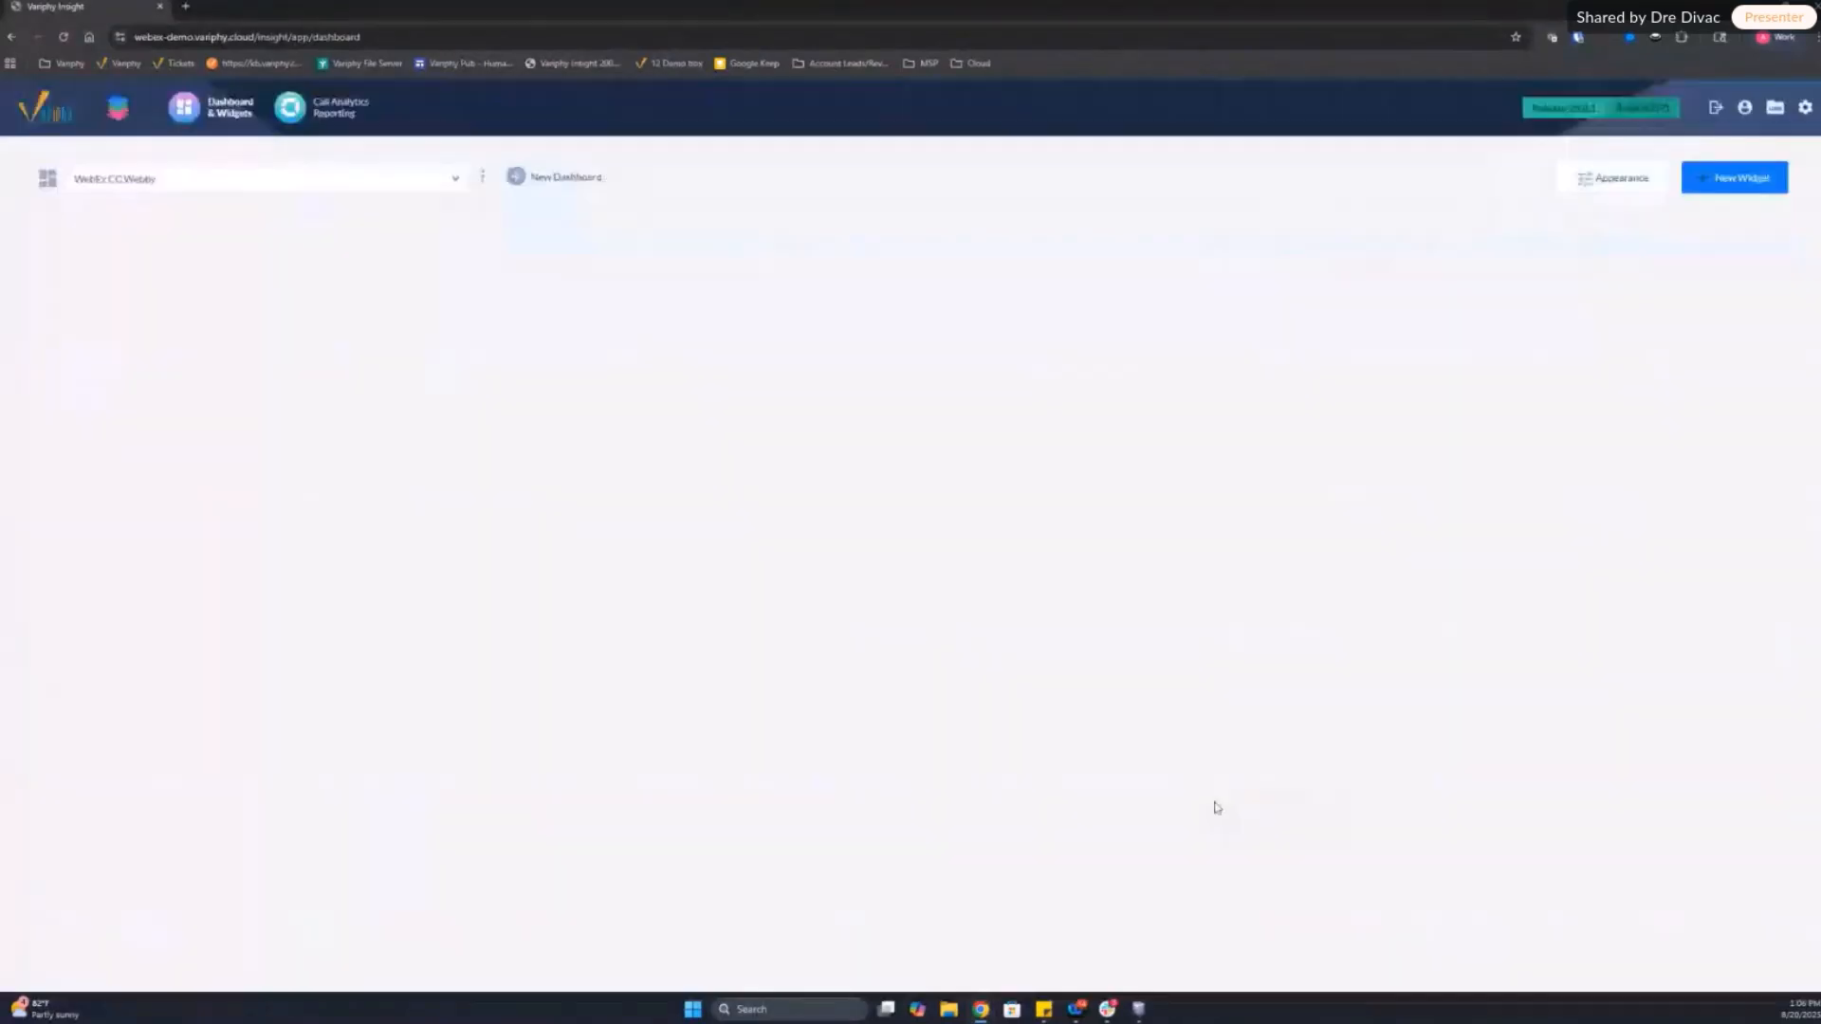
Step: Start a new Real-Time Agent Activity widget for the Call Analytics feature on the My Webex Org platform and proceed to its configuration
{"action": "left_click", "coordinate": [1721, 178]}
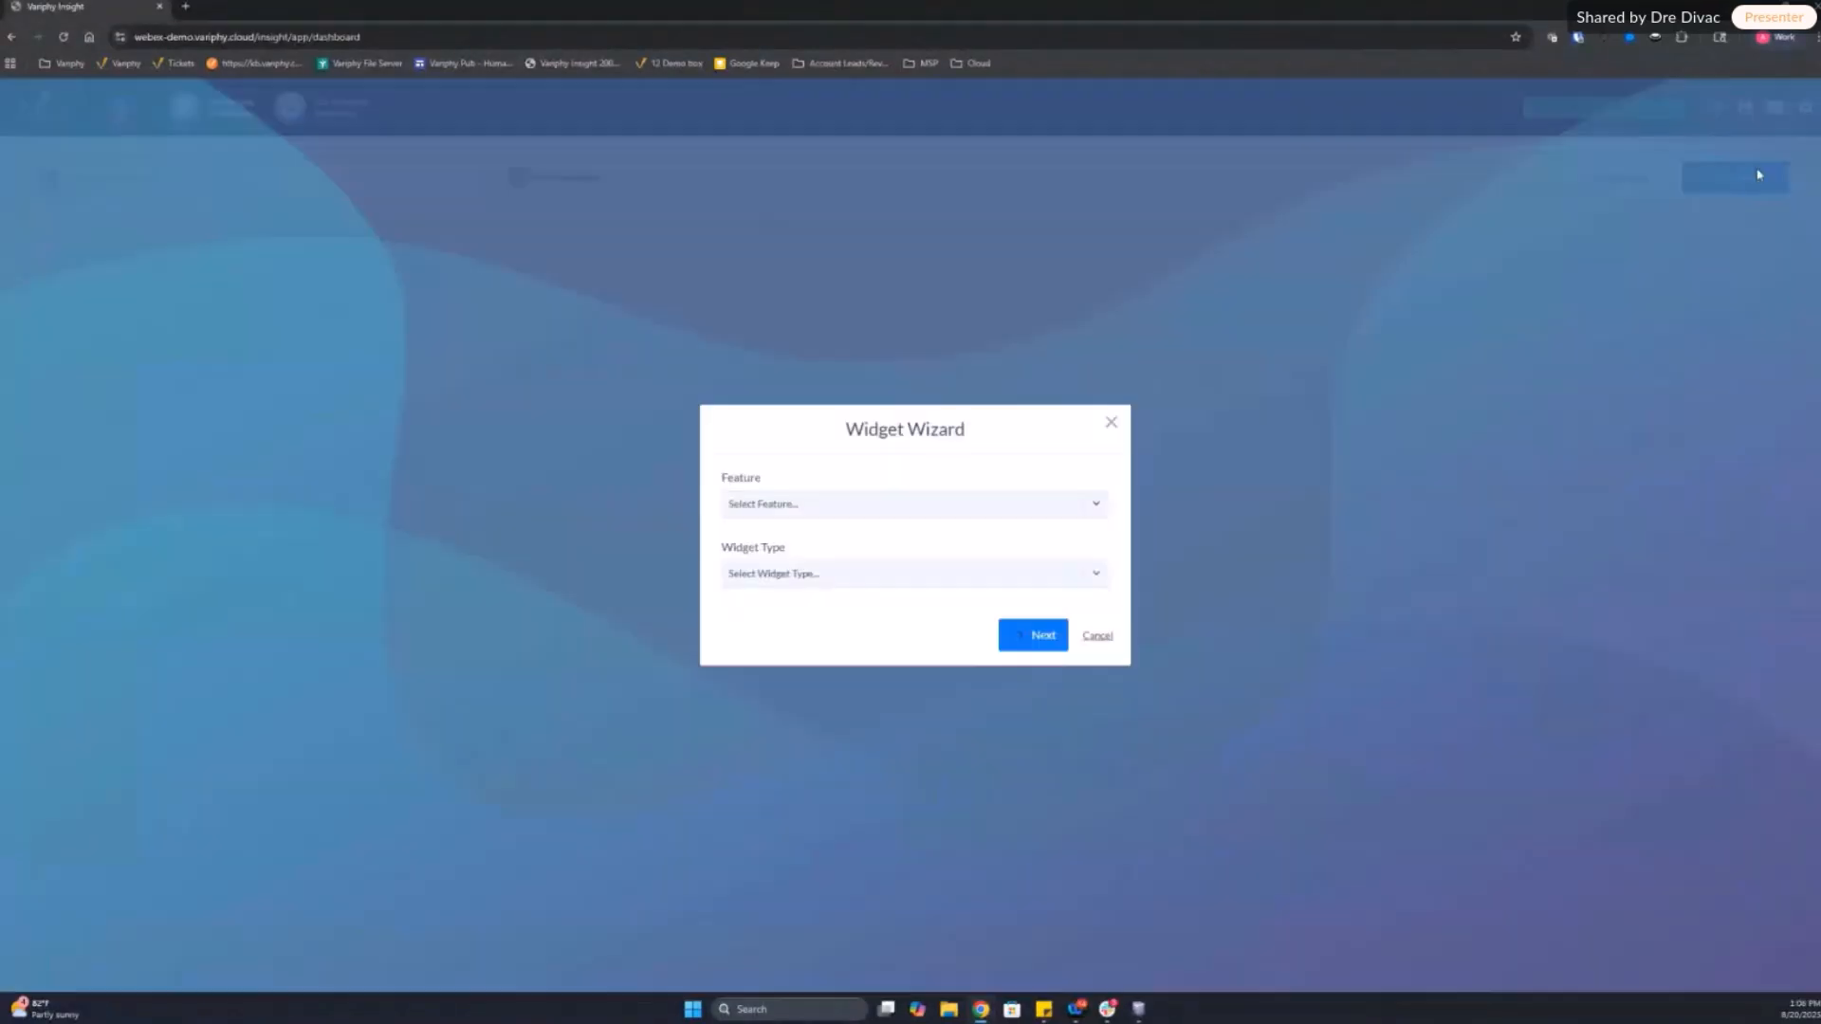
{"action": "left_click", "coordinate": [784, 507]}
{"action": "left_click", "coordinate": [786, 550]}
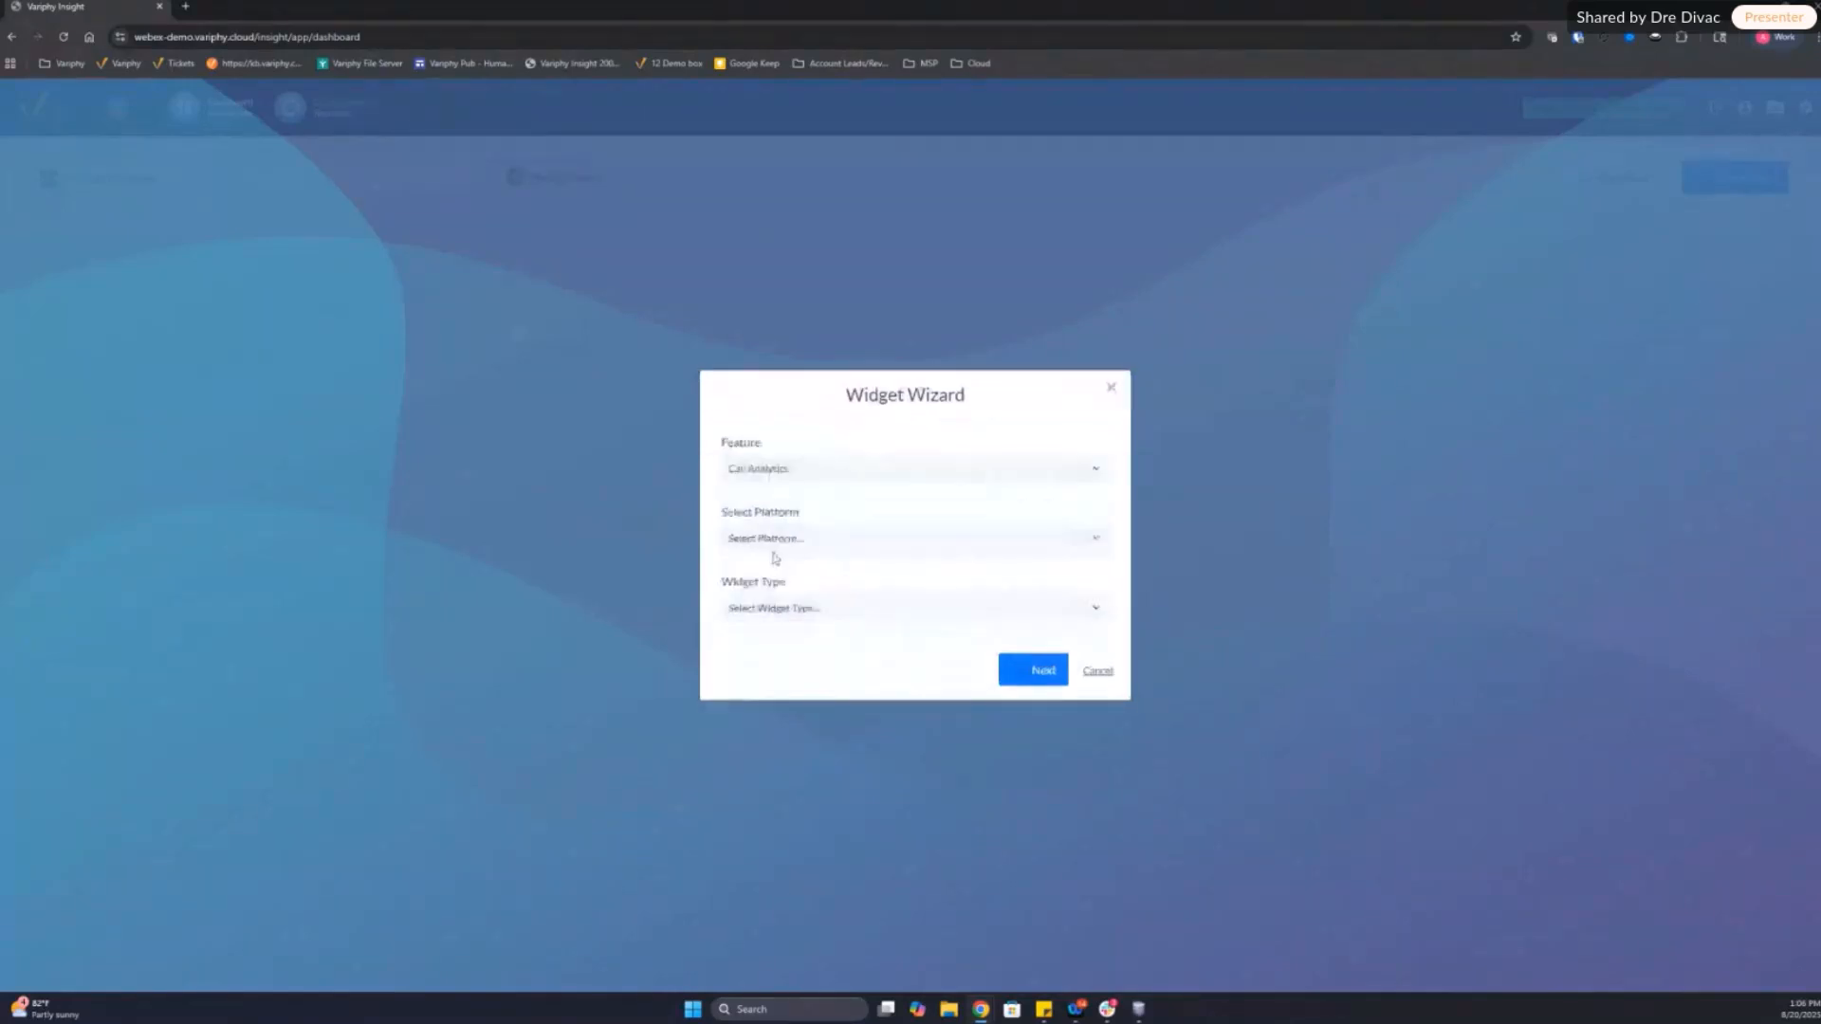
{"action": "left_click", "coordinate": [756, 470]}
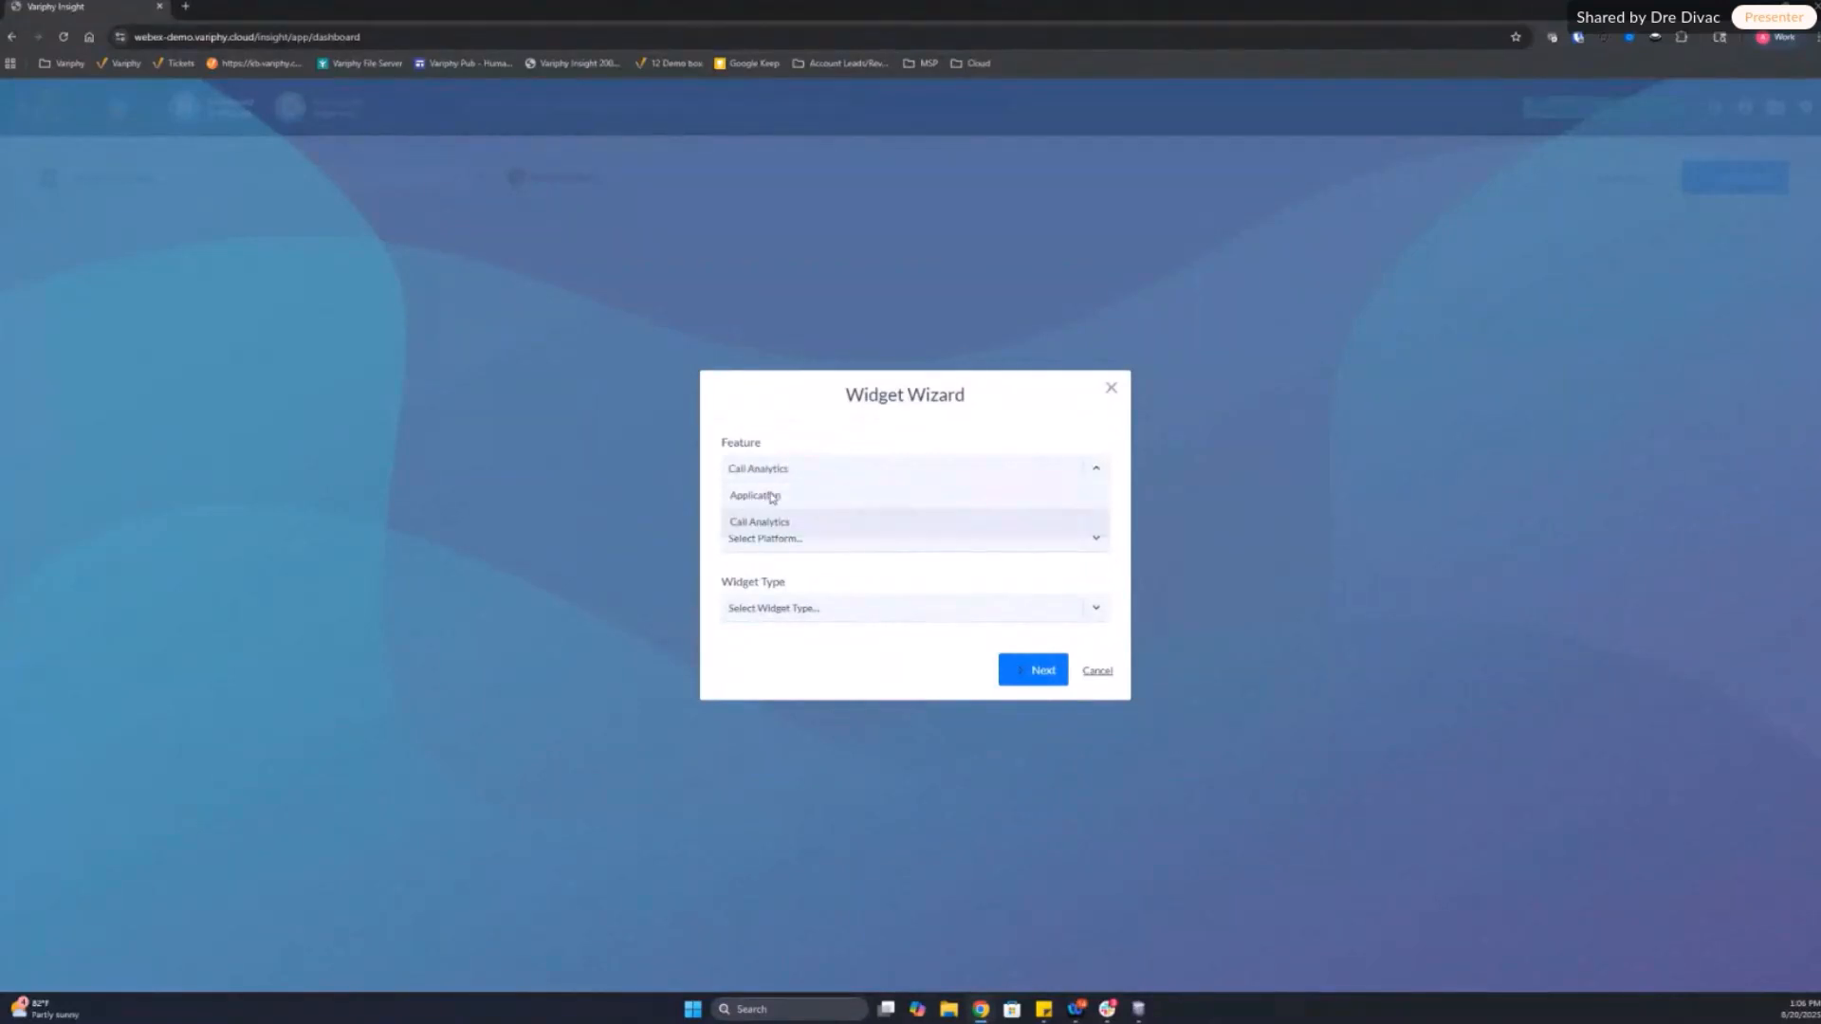
{"action": "left_click", "coordinate": [782, 521]}
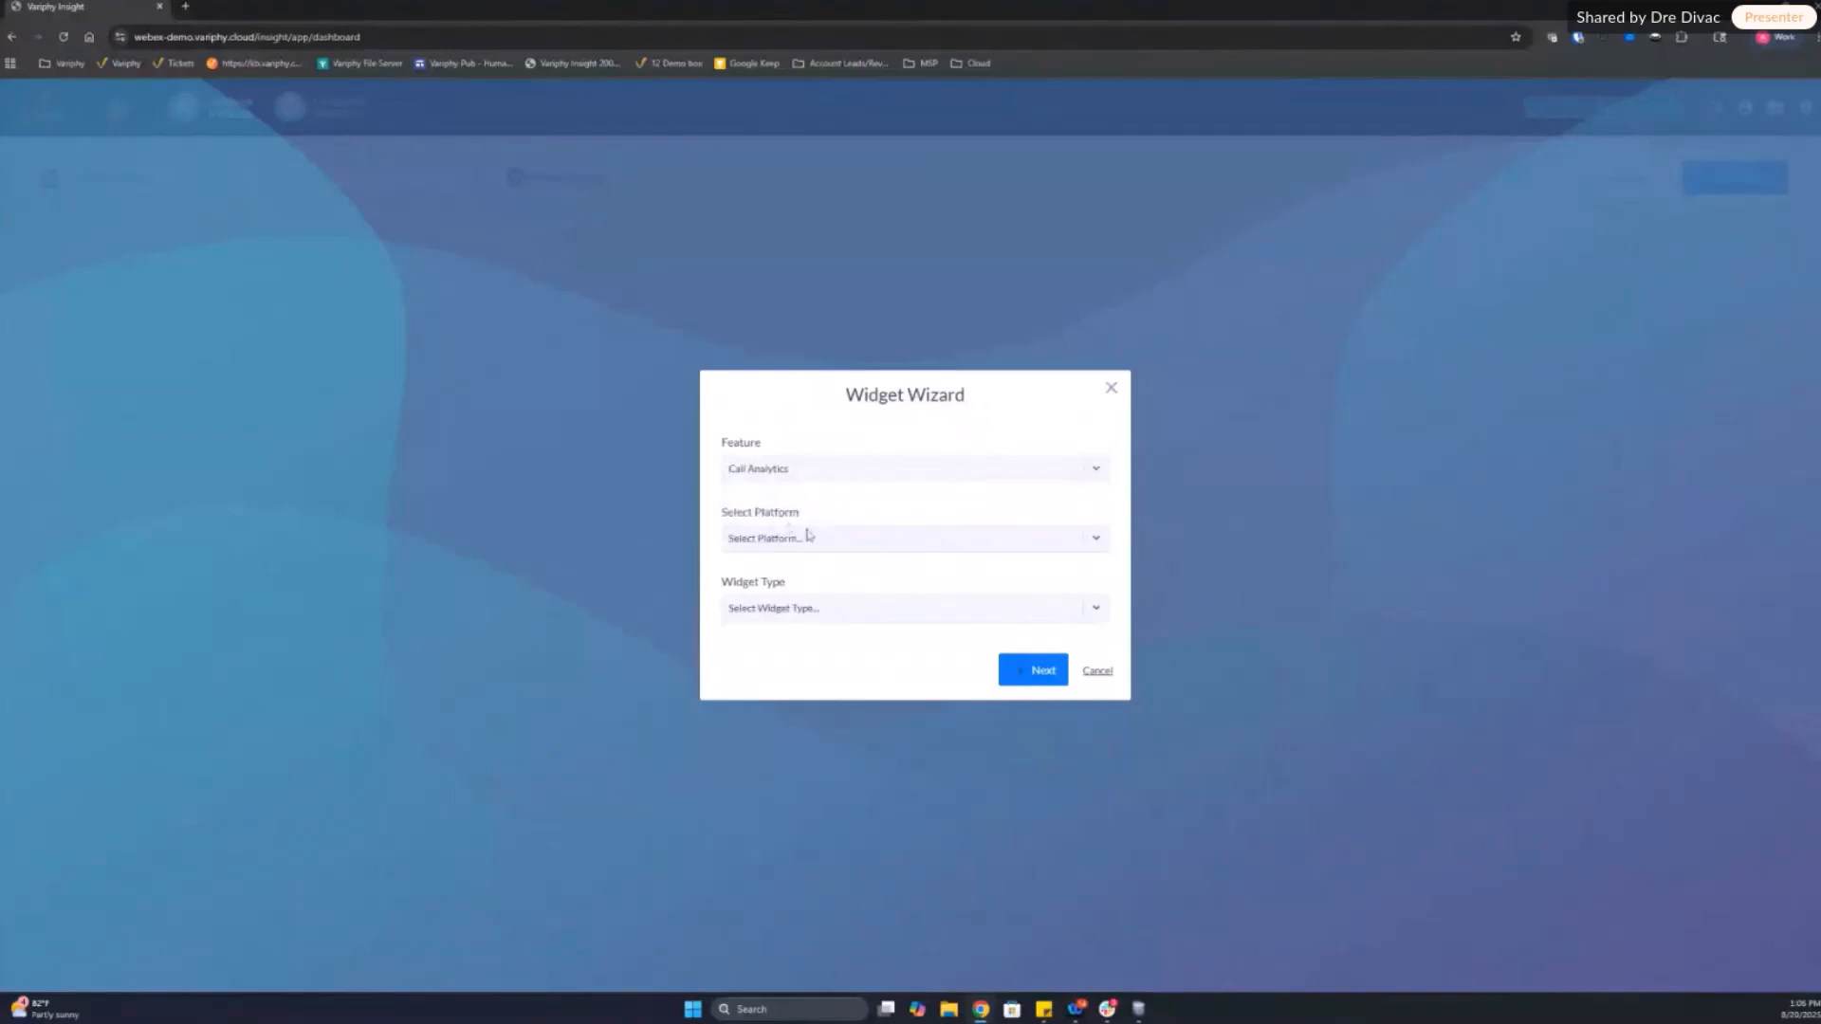
{"action": "left_click", "coordinate": [788, 541]}
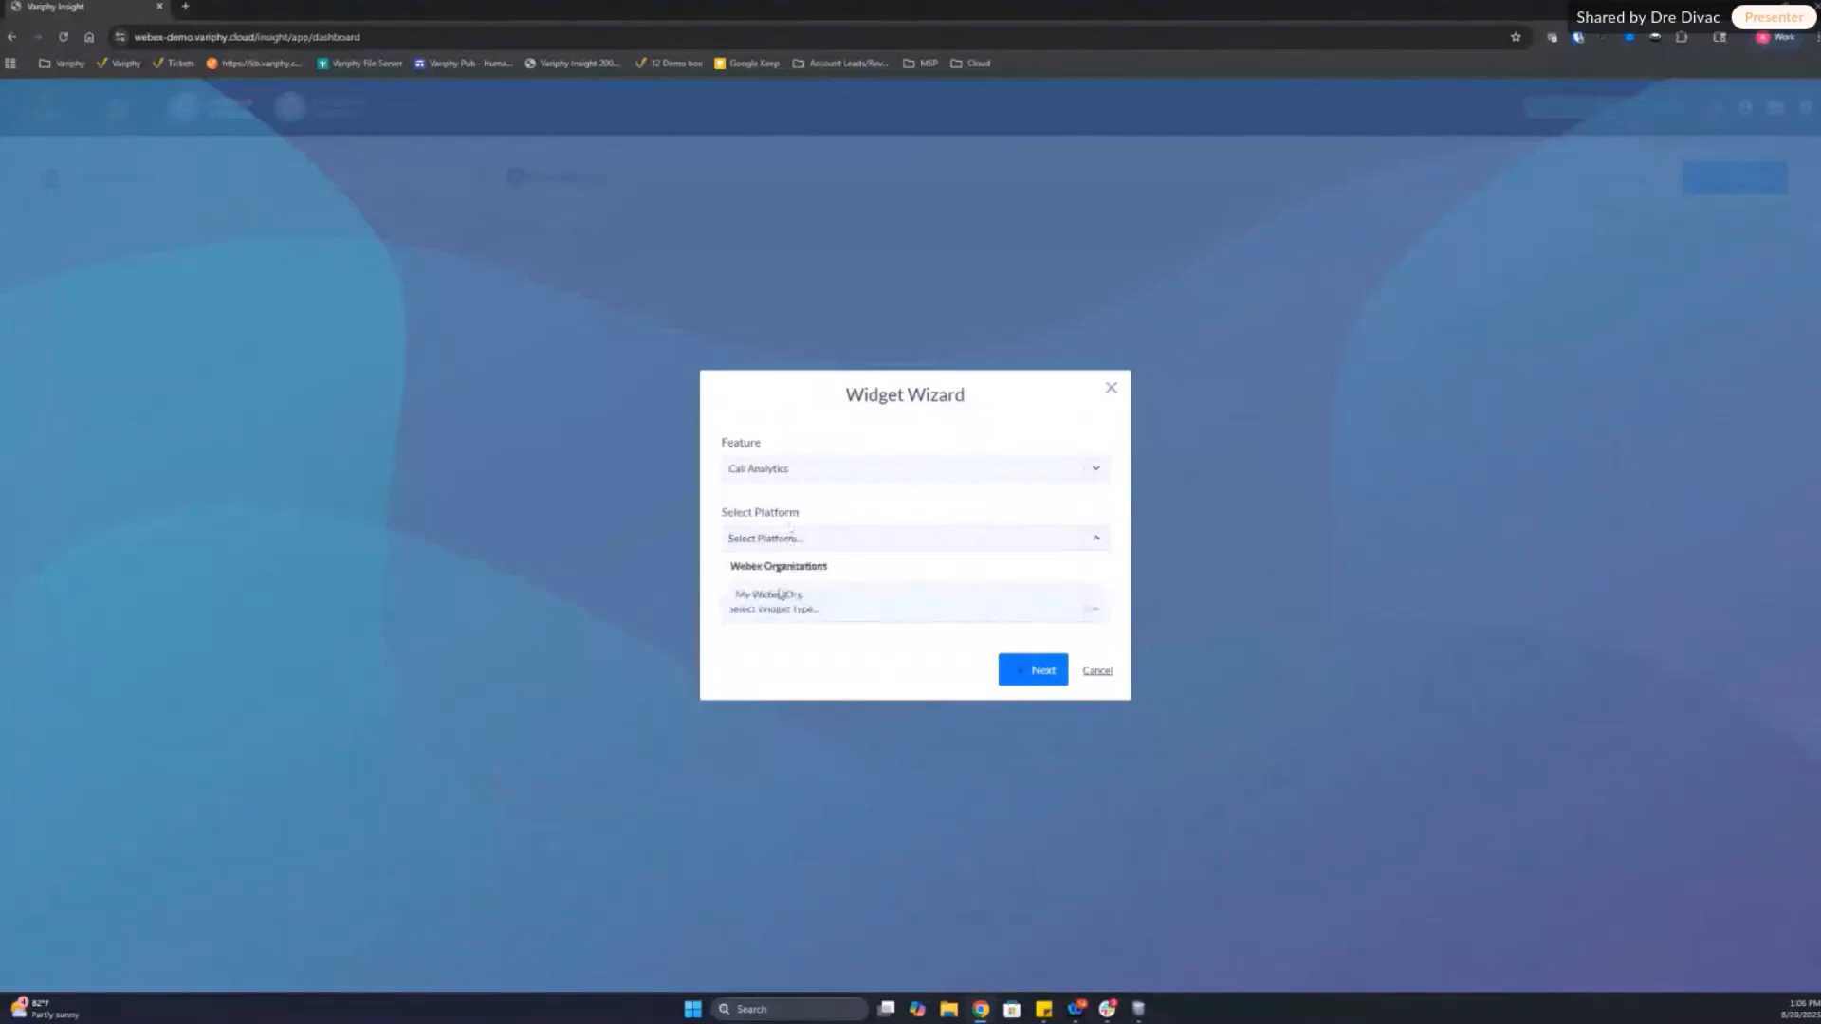
{"action": "left_click", "coordinate": [778, 596]}
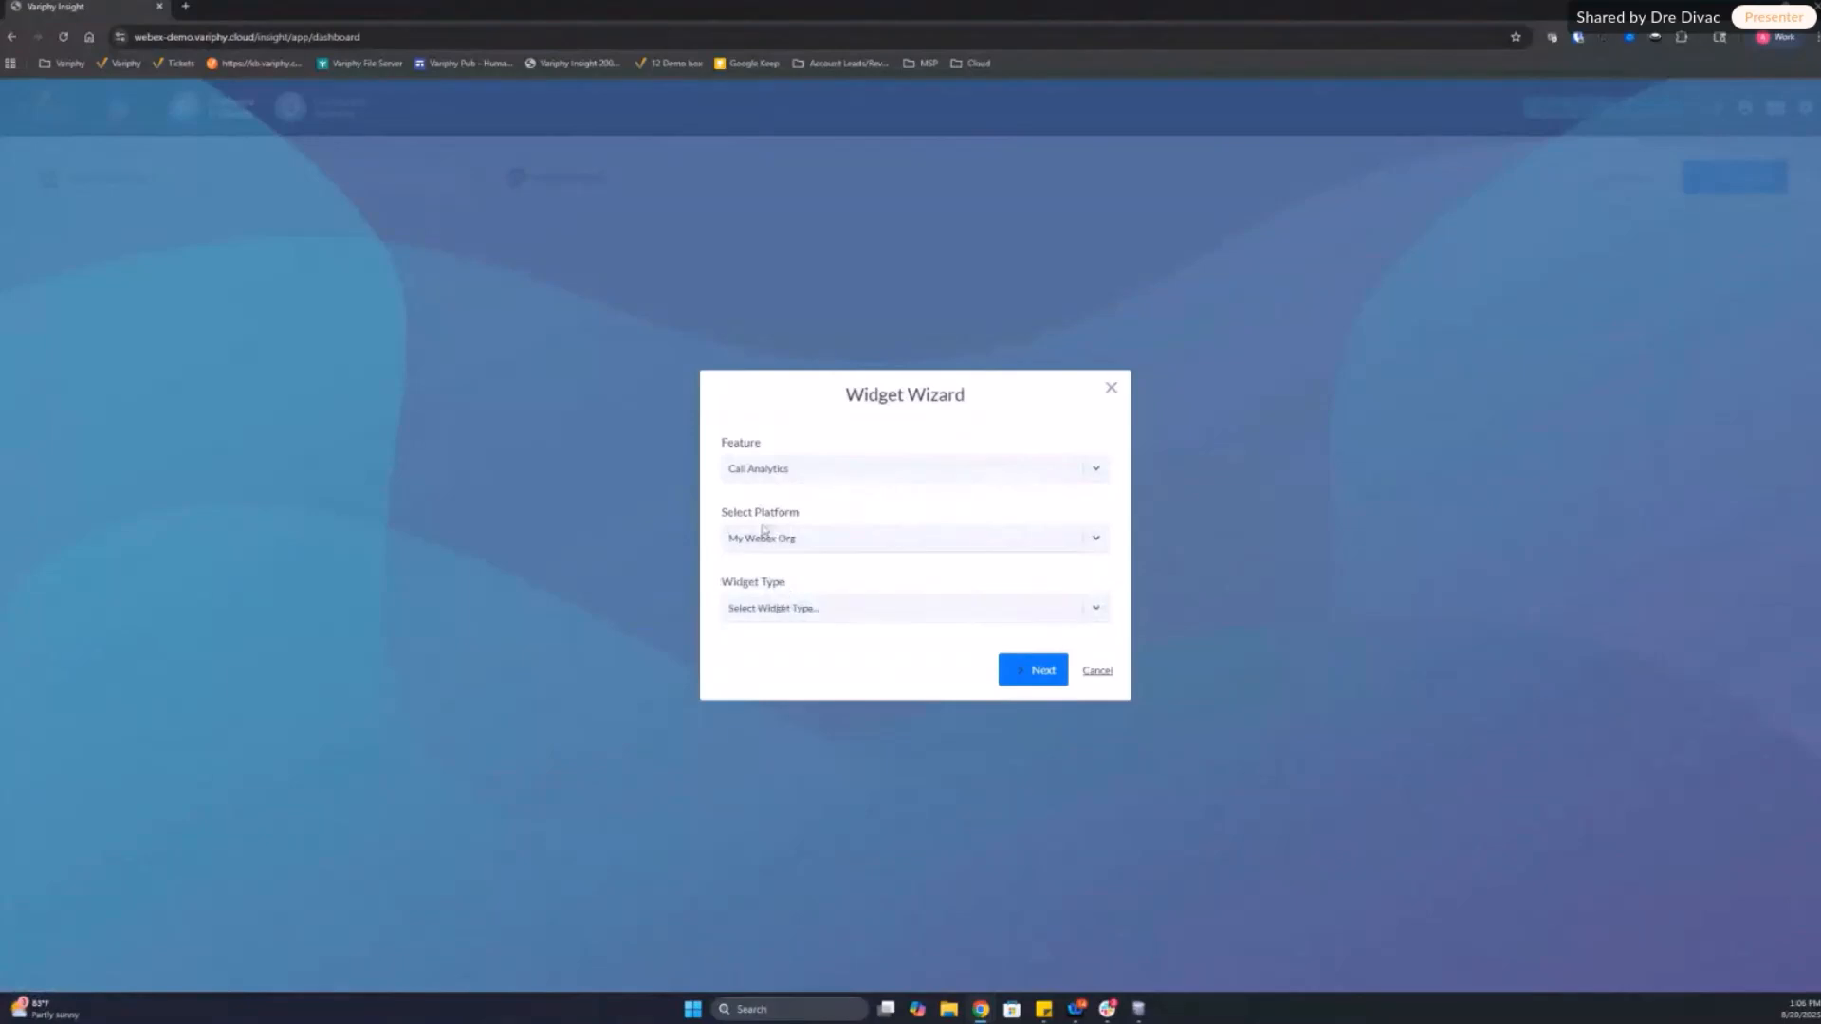
{"action": "left_click", "coordinate": [779, 604]}
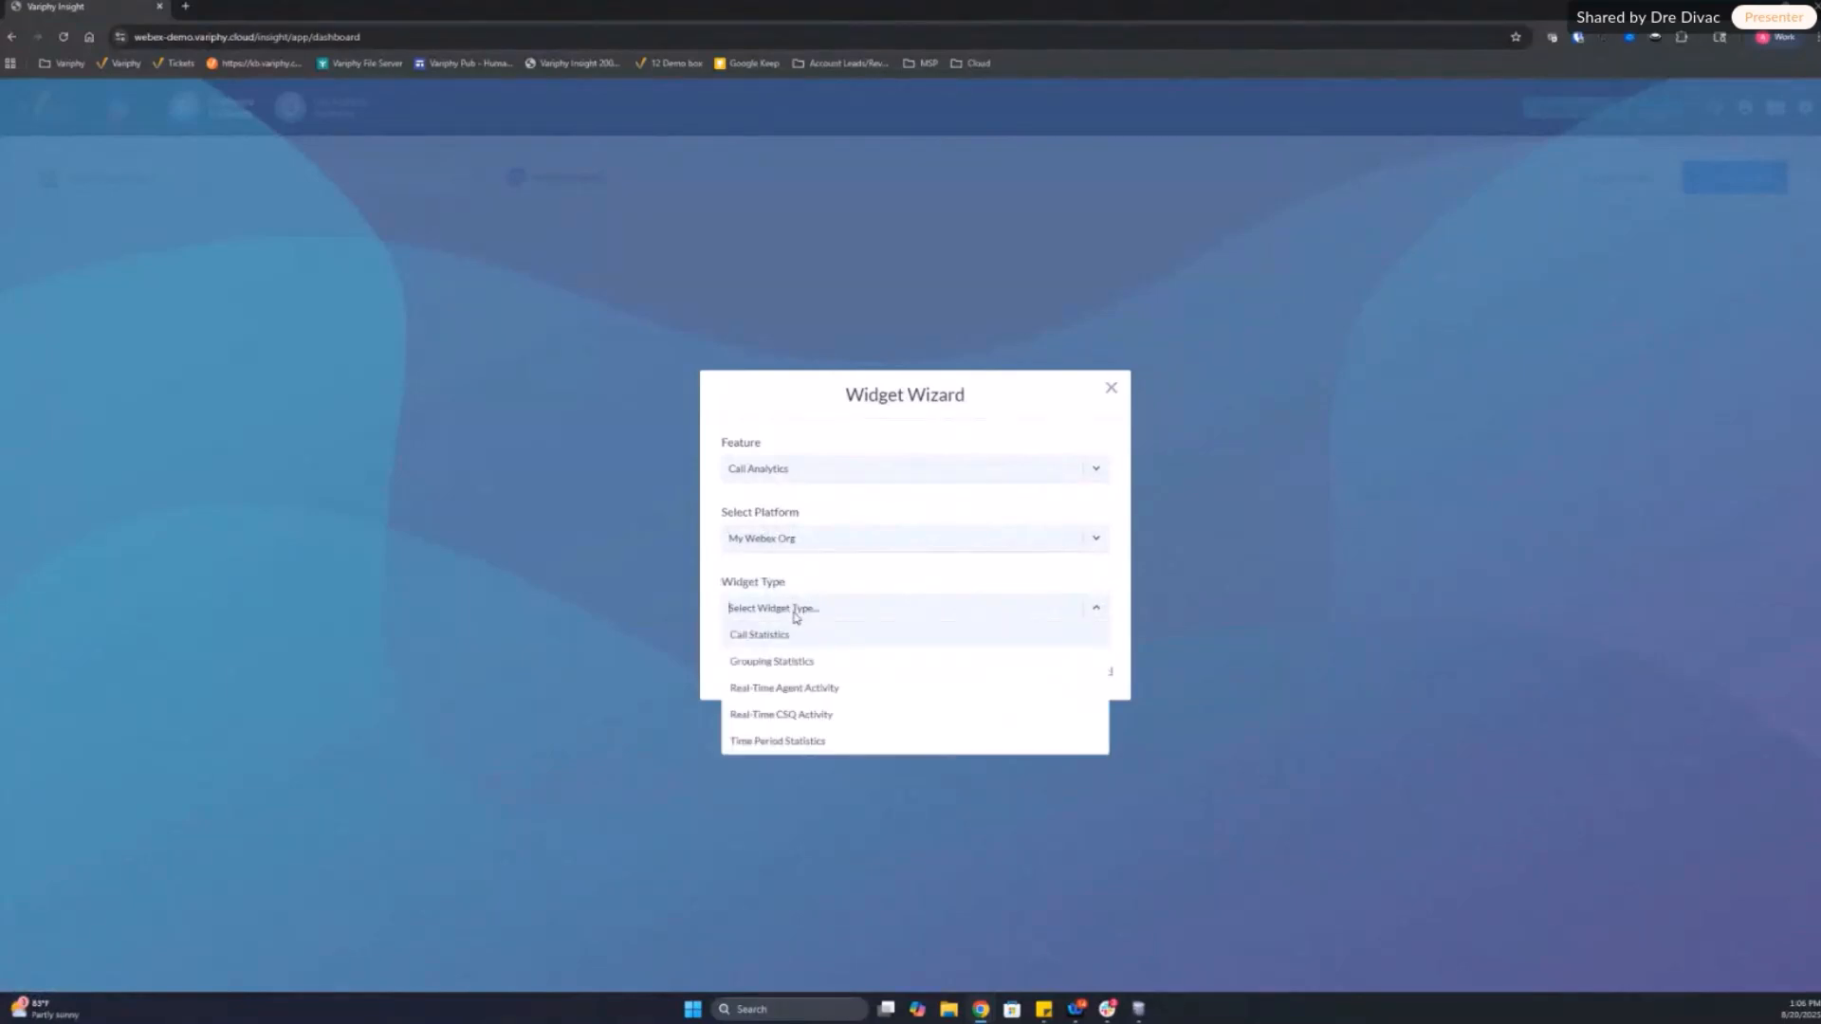
{"action": "left_click", "coordinate": [775, 694]}
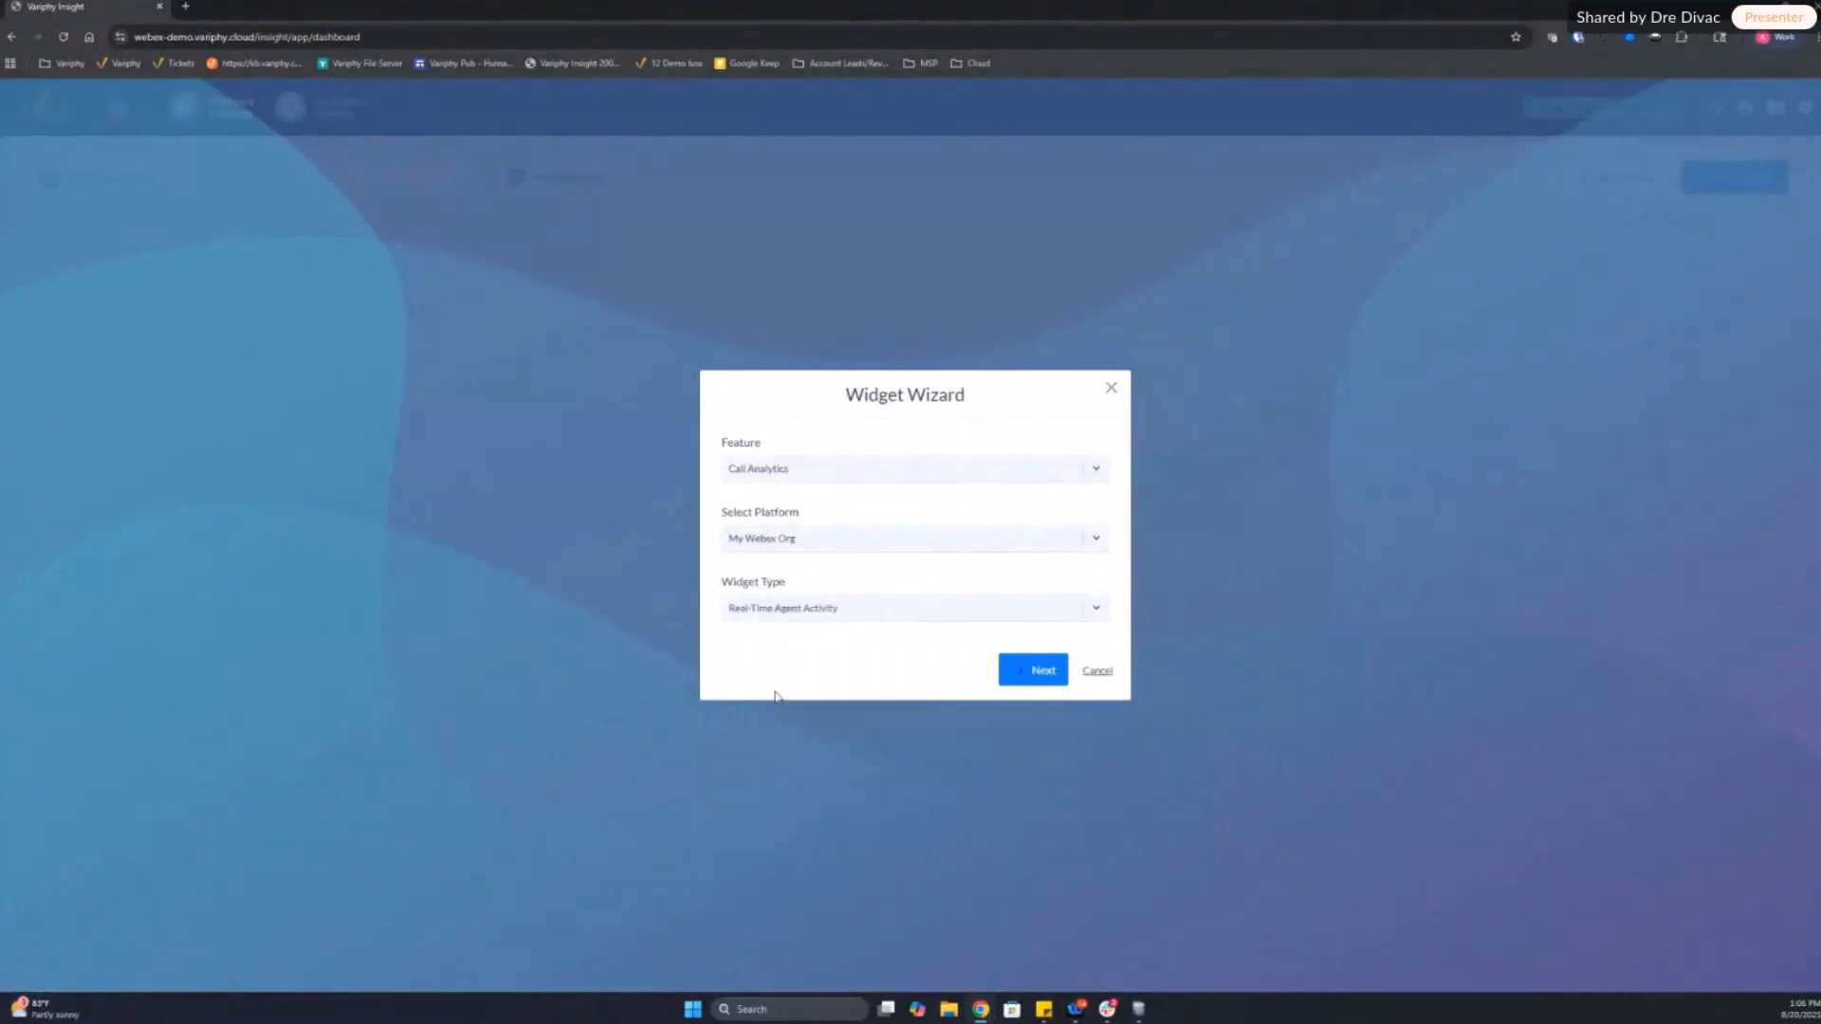
{"action": "left_click", "coordinate": [1013, 668]}
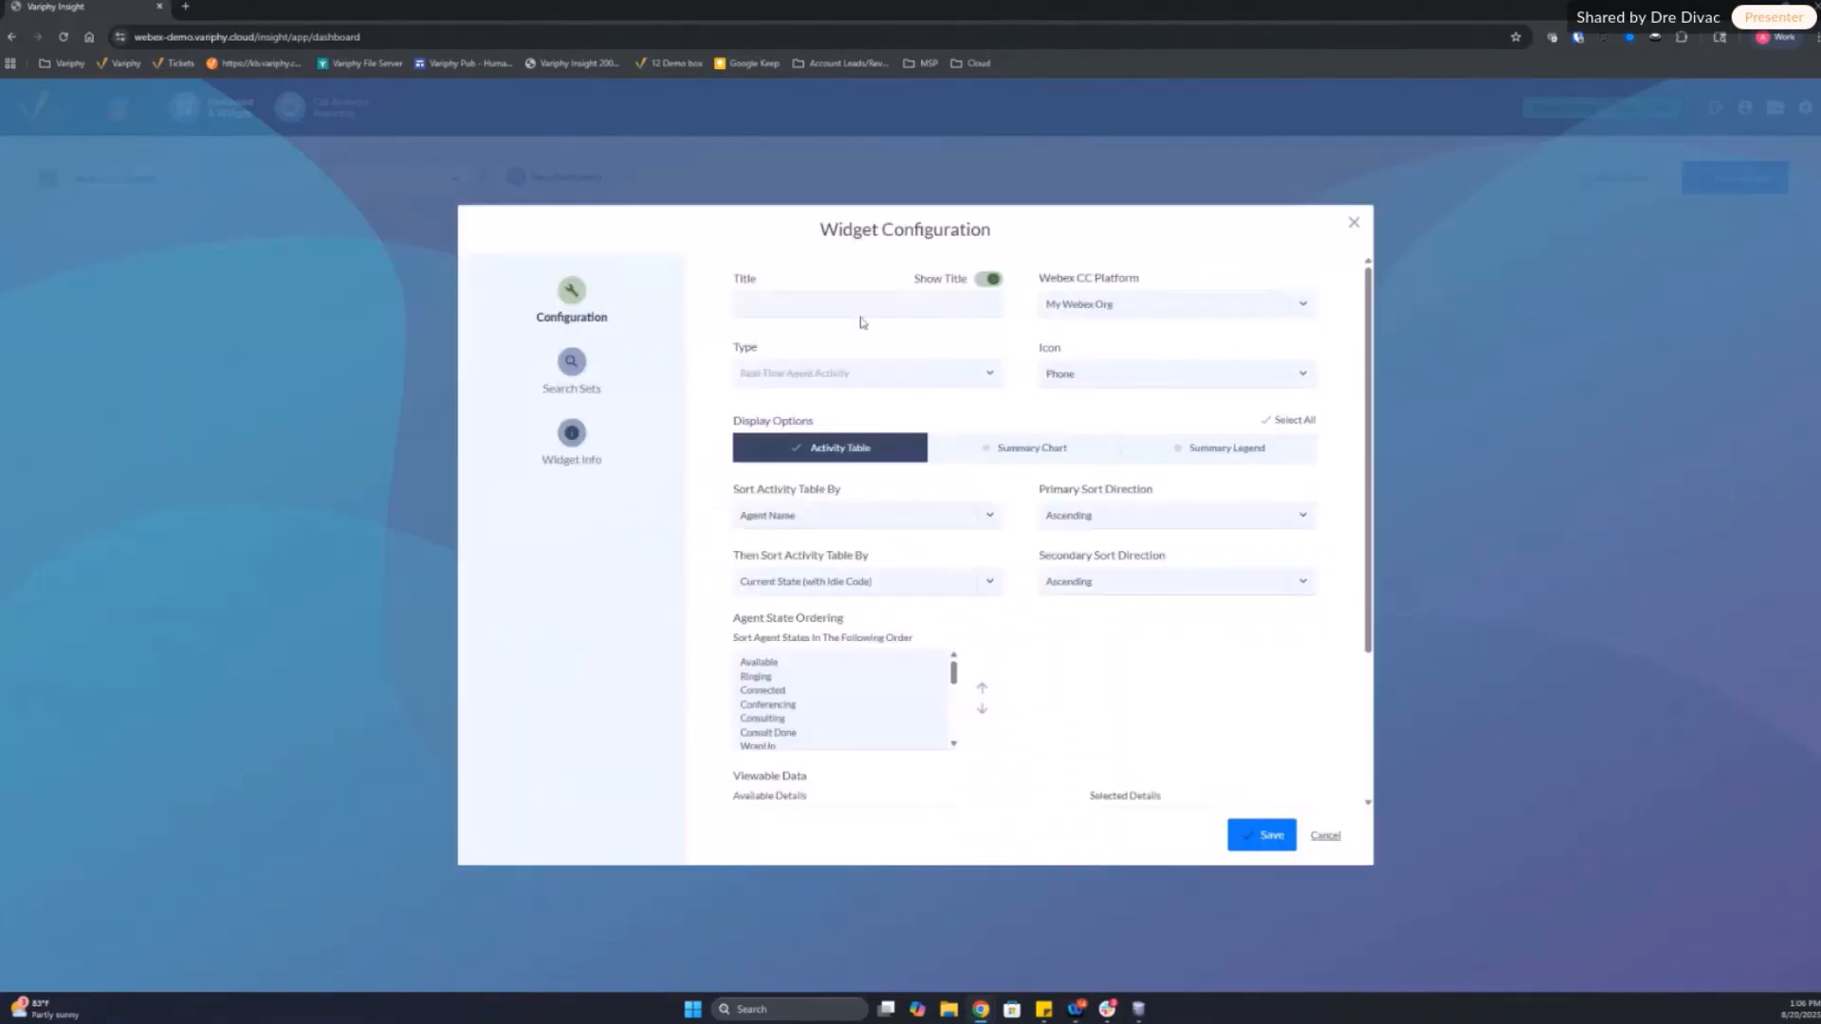
Step: Hide the widget's title and include the Summary Chart and Summary Legend in its display options alongside the Activity Table
{"action": "left_click", "coordinate": [839, 300]}
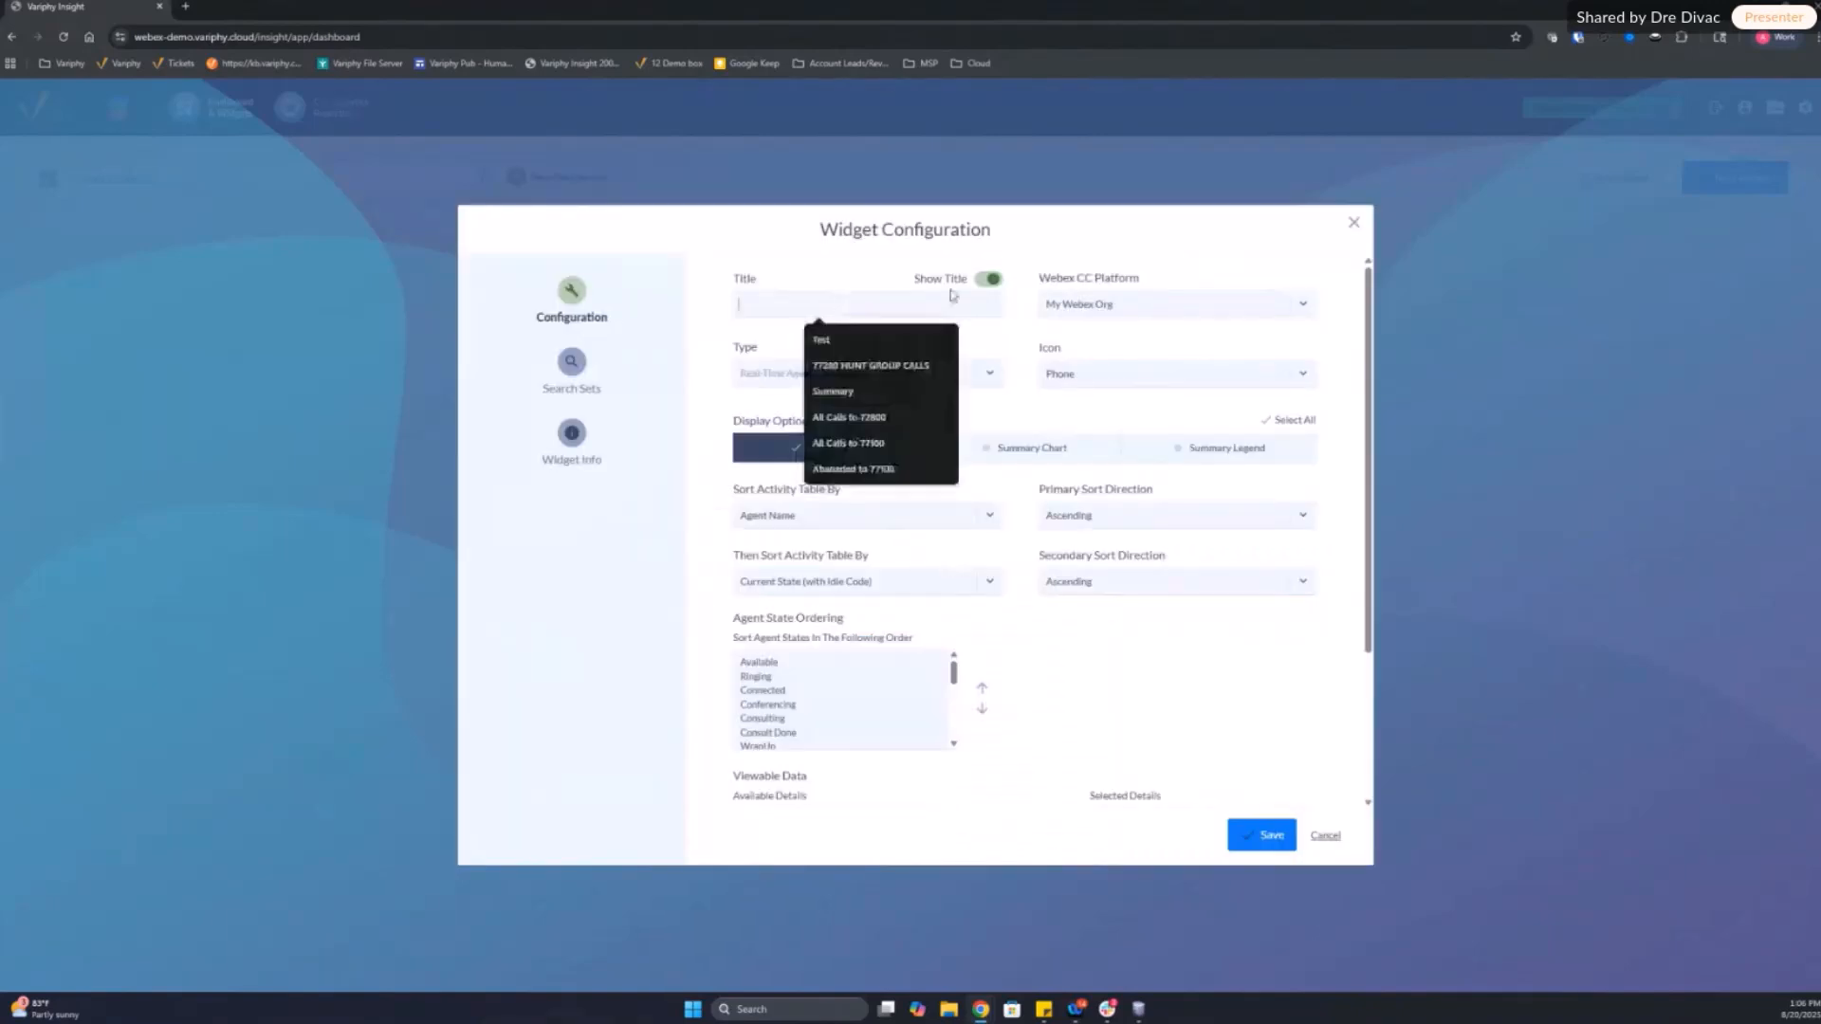
{"action": "left_click", "coordinate": [988, 279]}
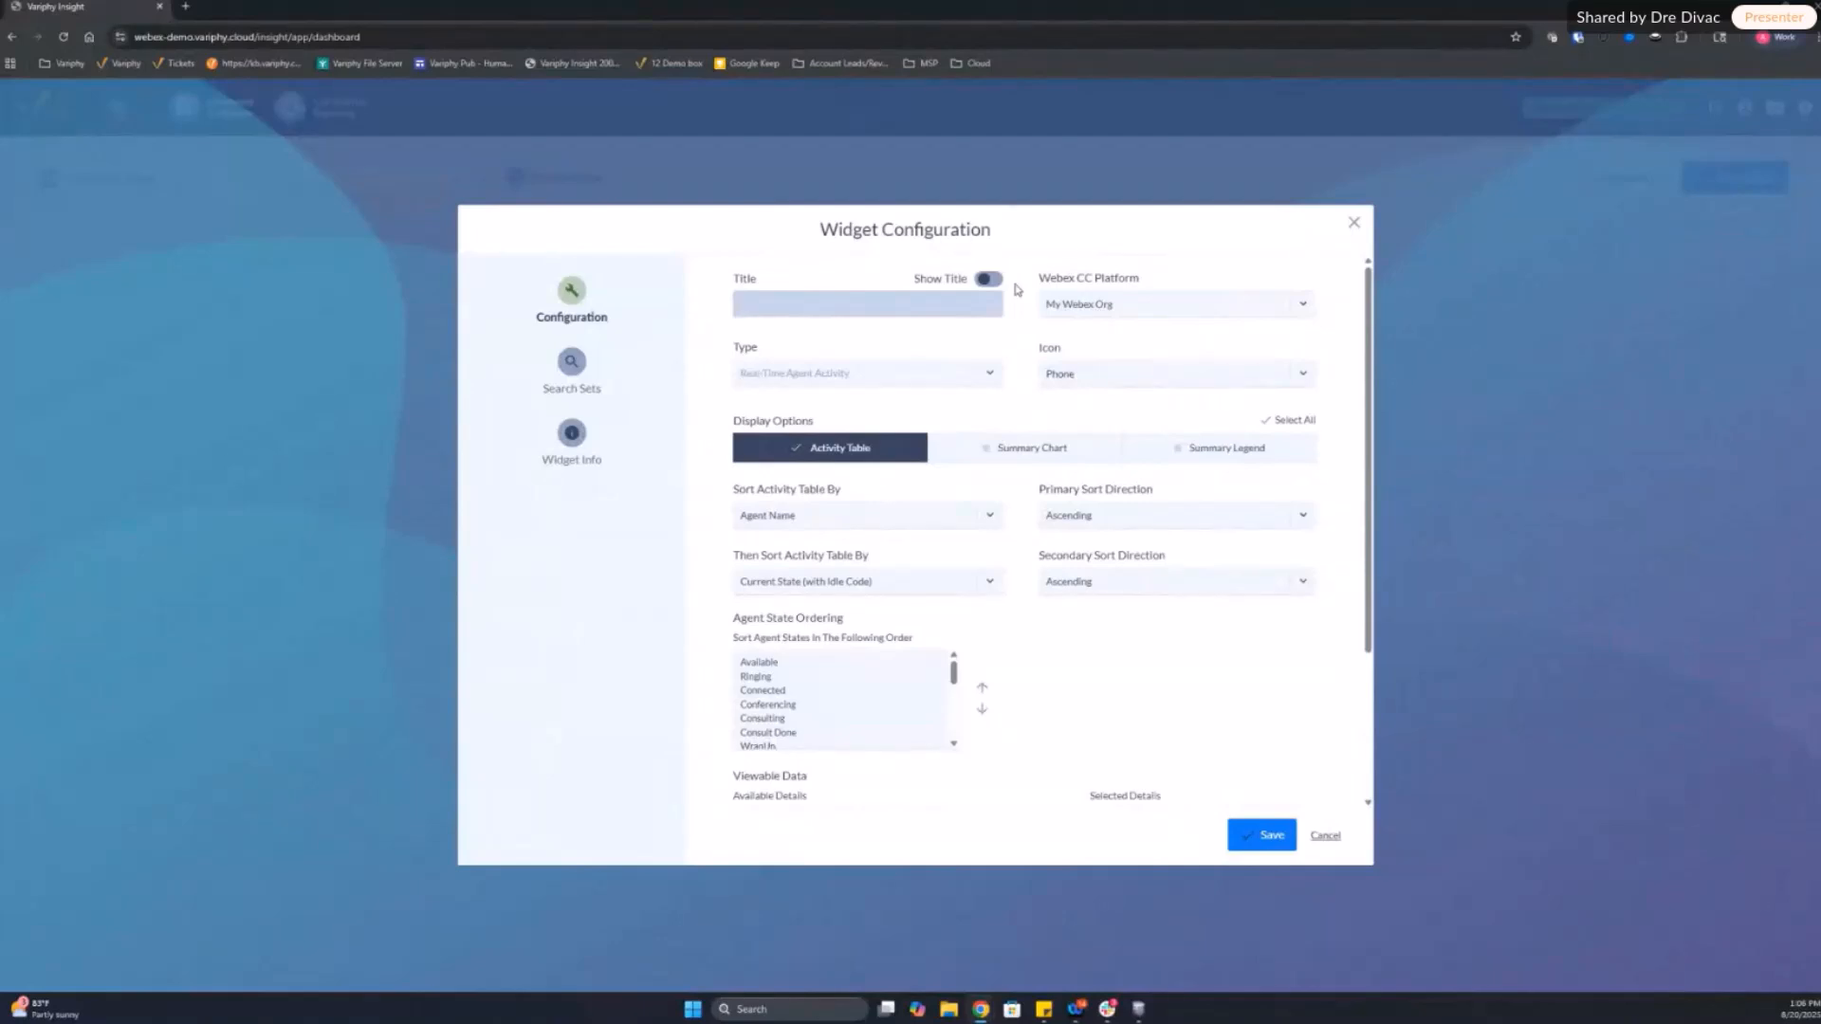
{"action": "left_click", "coordinate": [991, 280]}
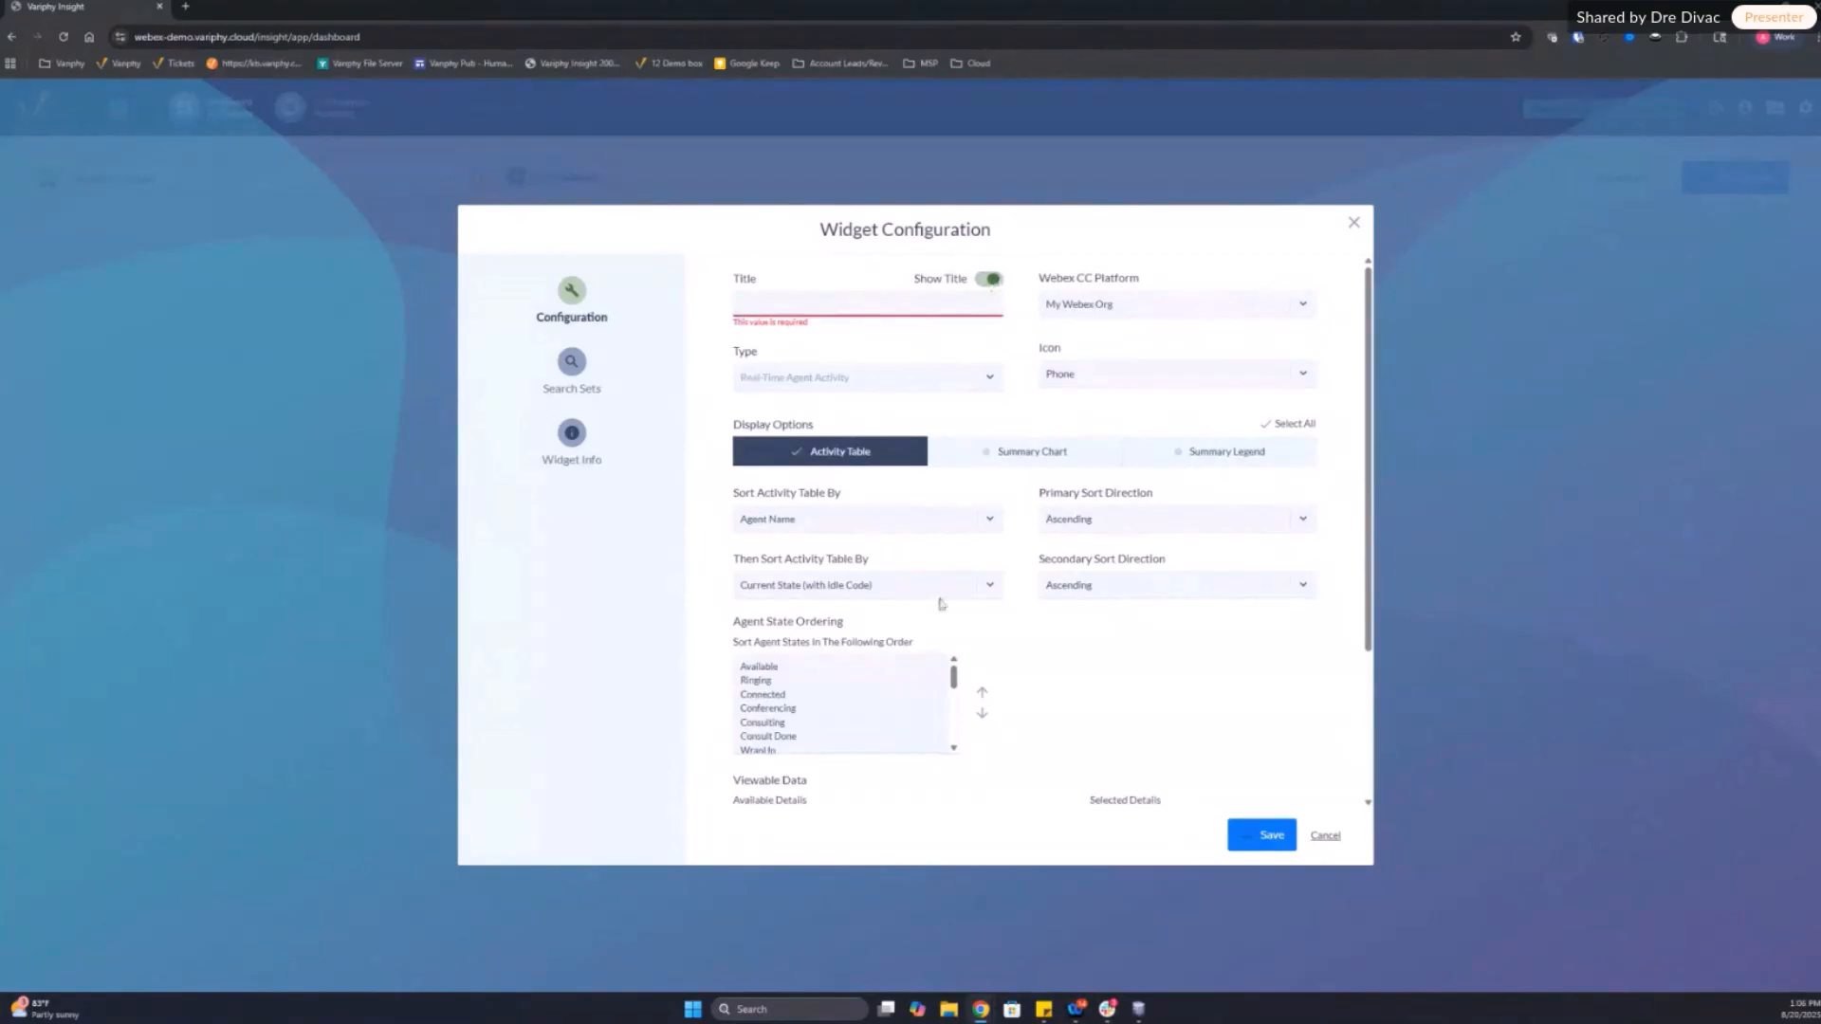
{"action": "left_click", "coordinate": [983, 284]}
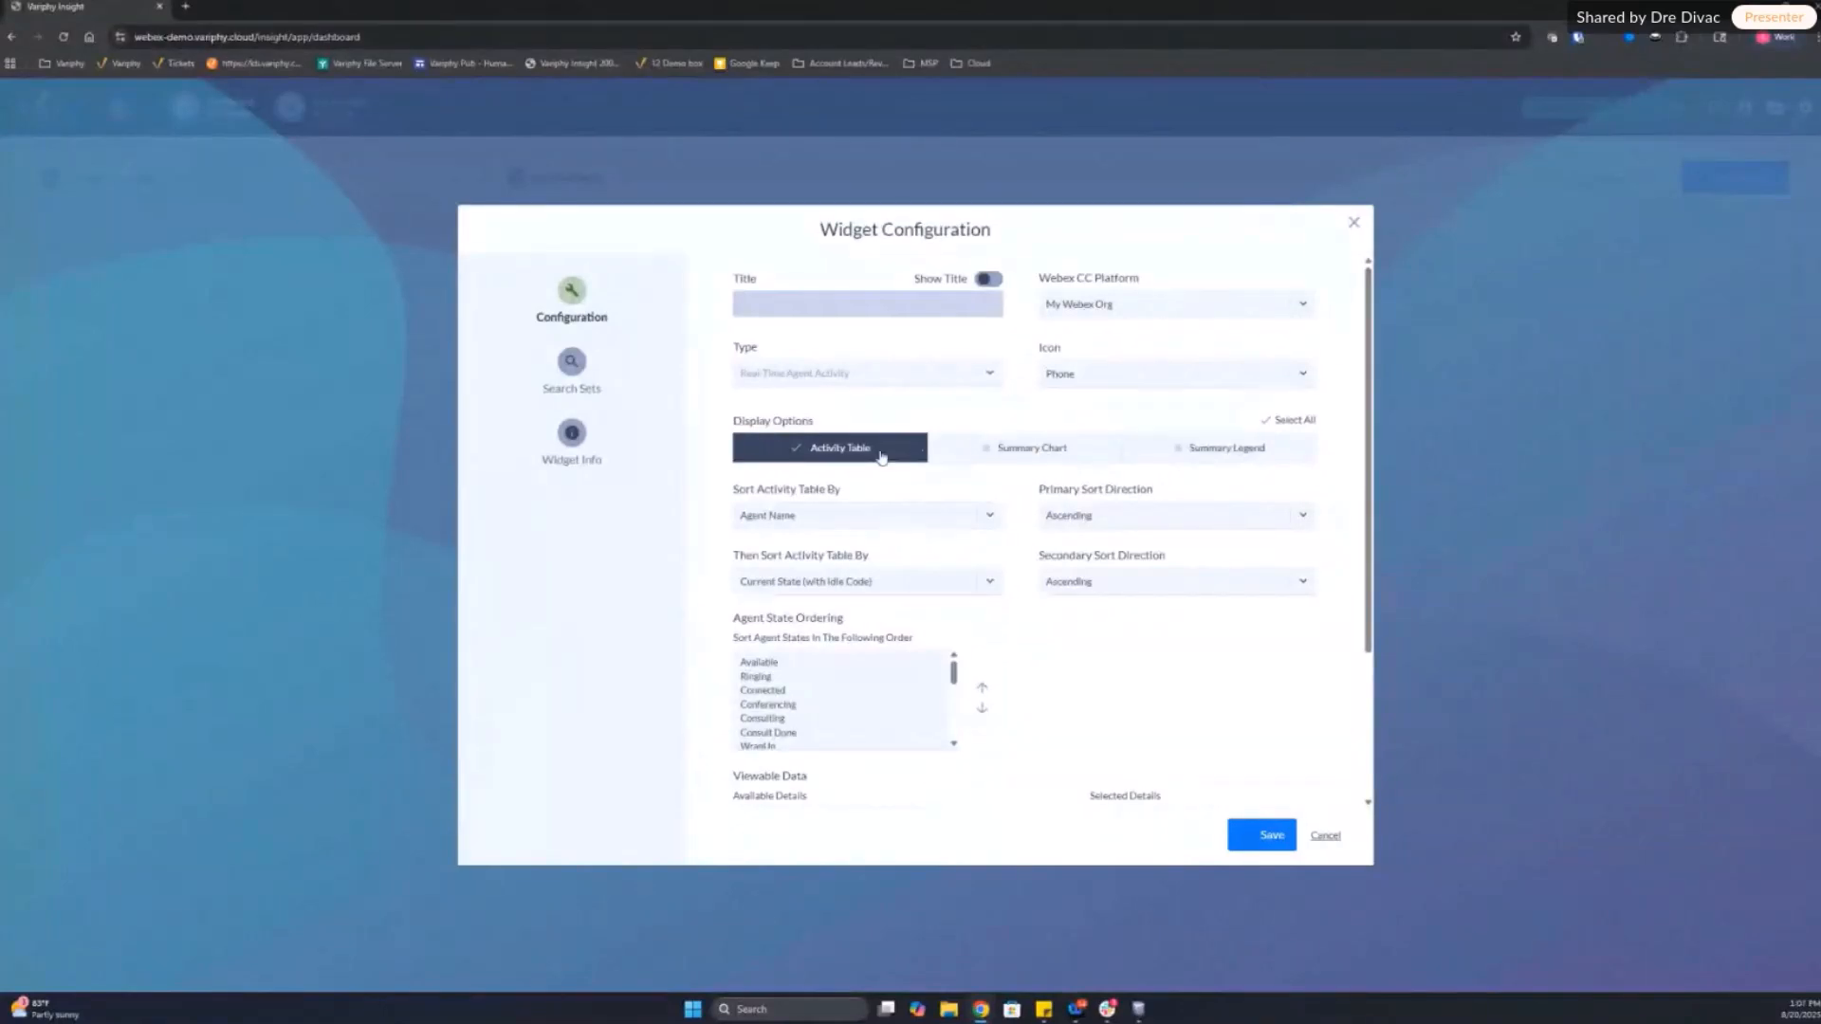
{"action": "left_click", "coordinate": [948, 453]}
{"action": "left_click", "coordinate": [1194, 457]}
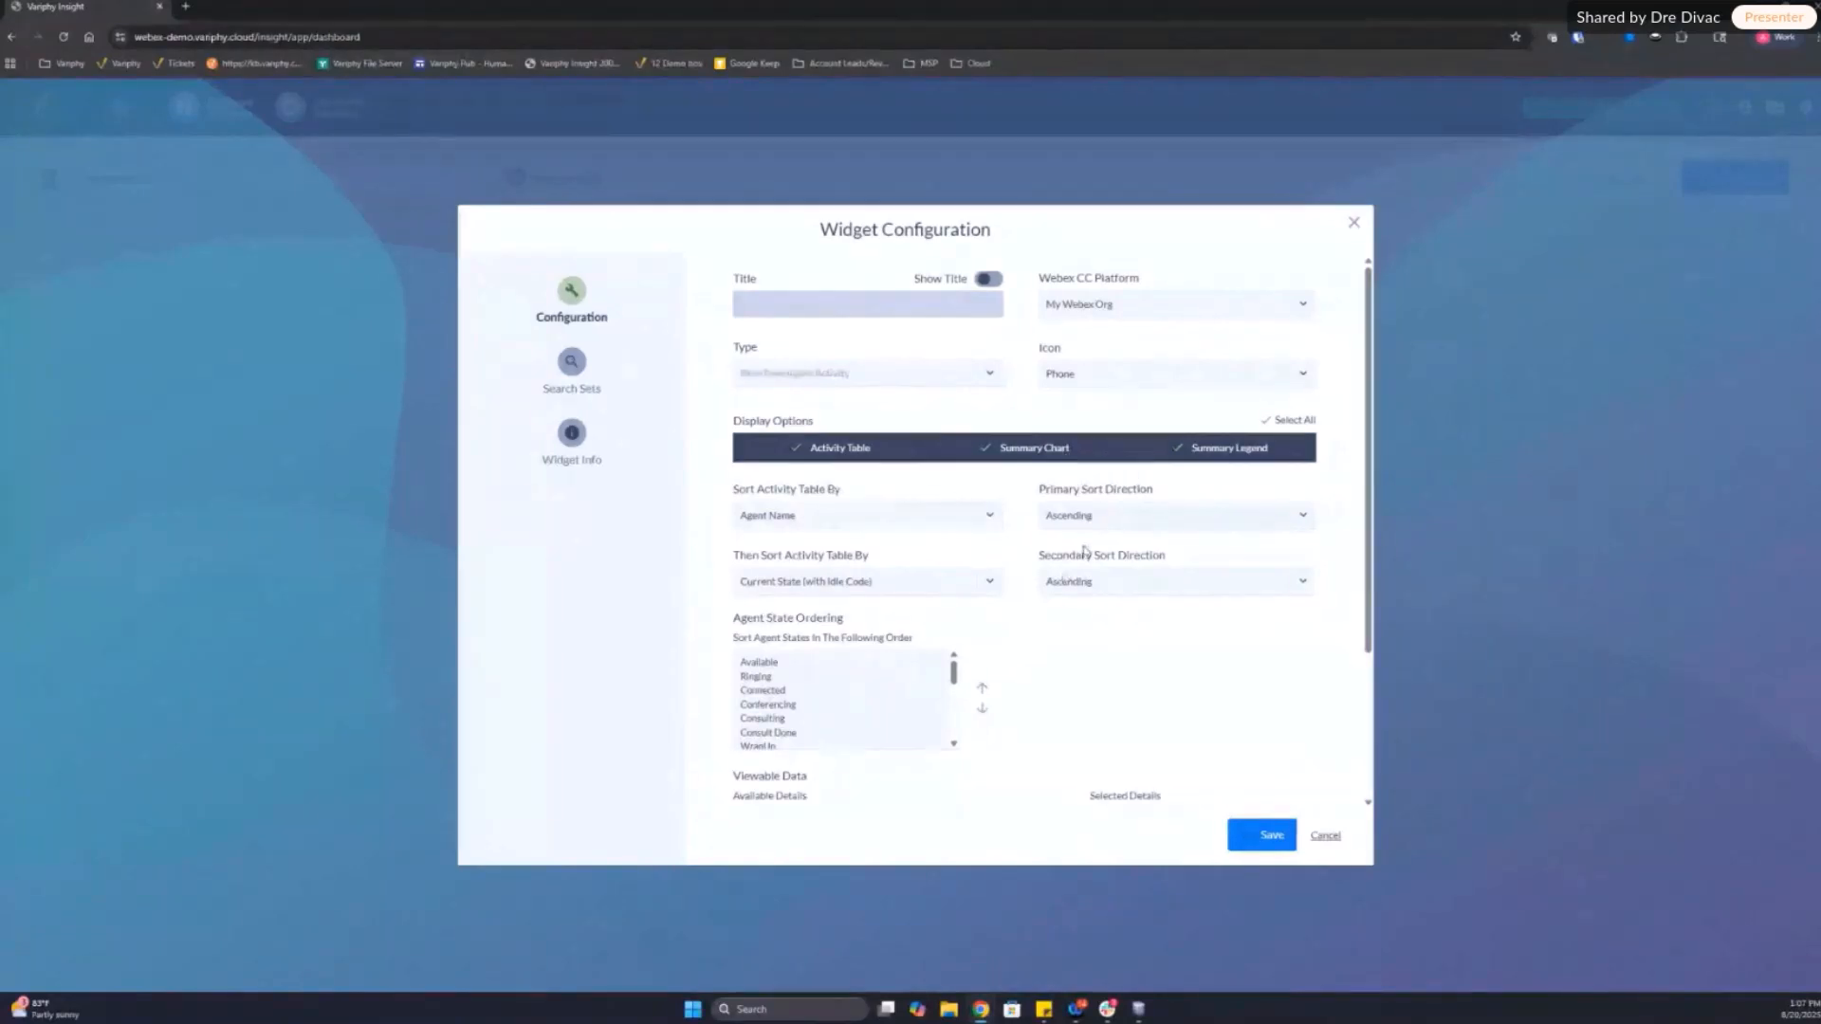
{"action": "left_click", "coordinate": [905, 517]}
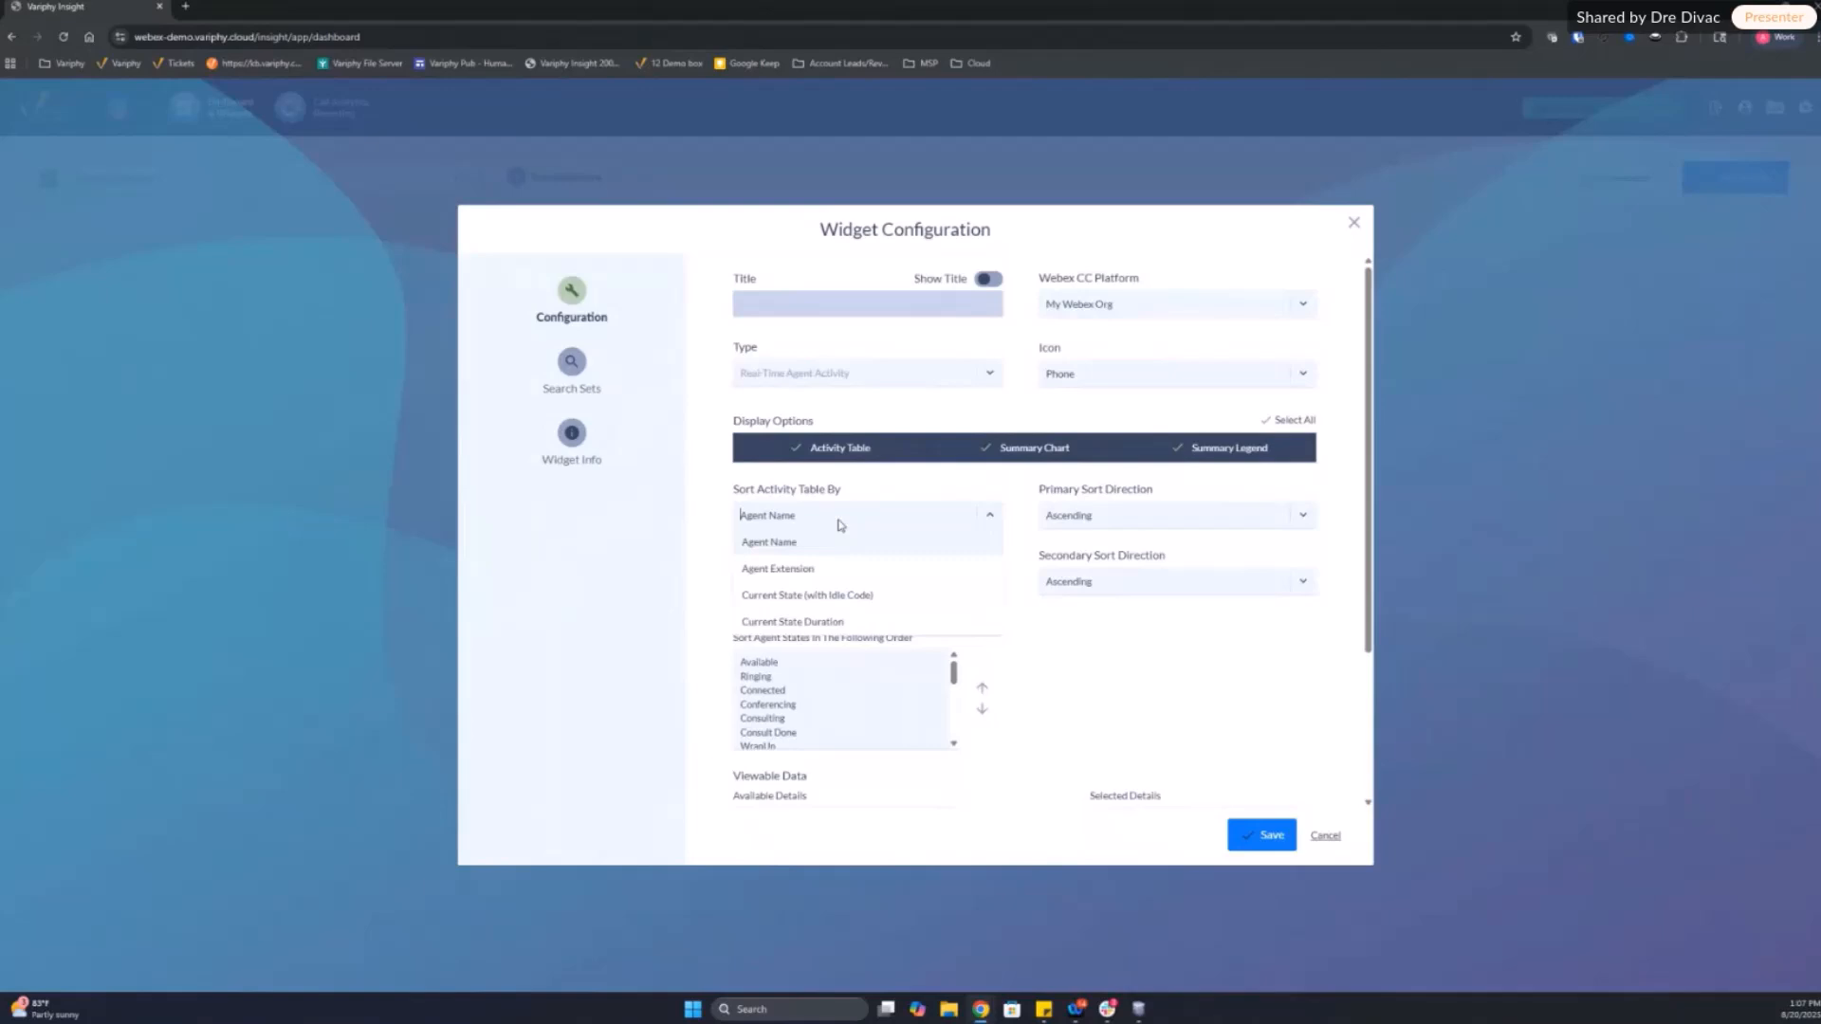
{"action": "left_click", "coordinate": [873, 481]}
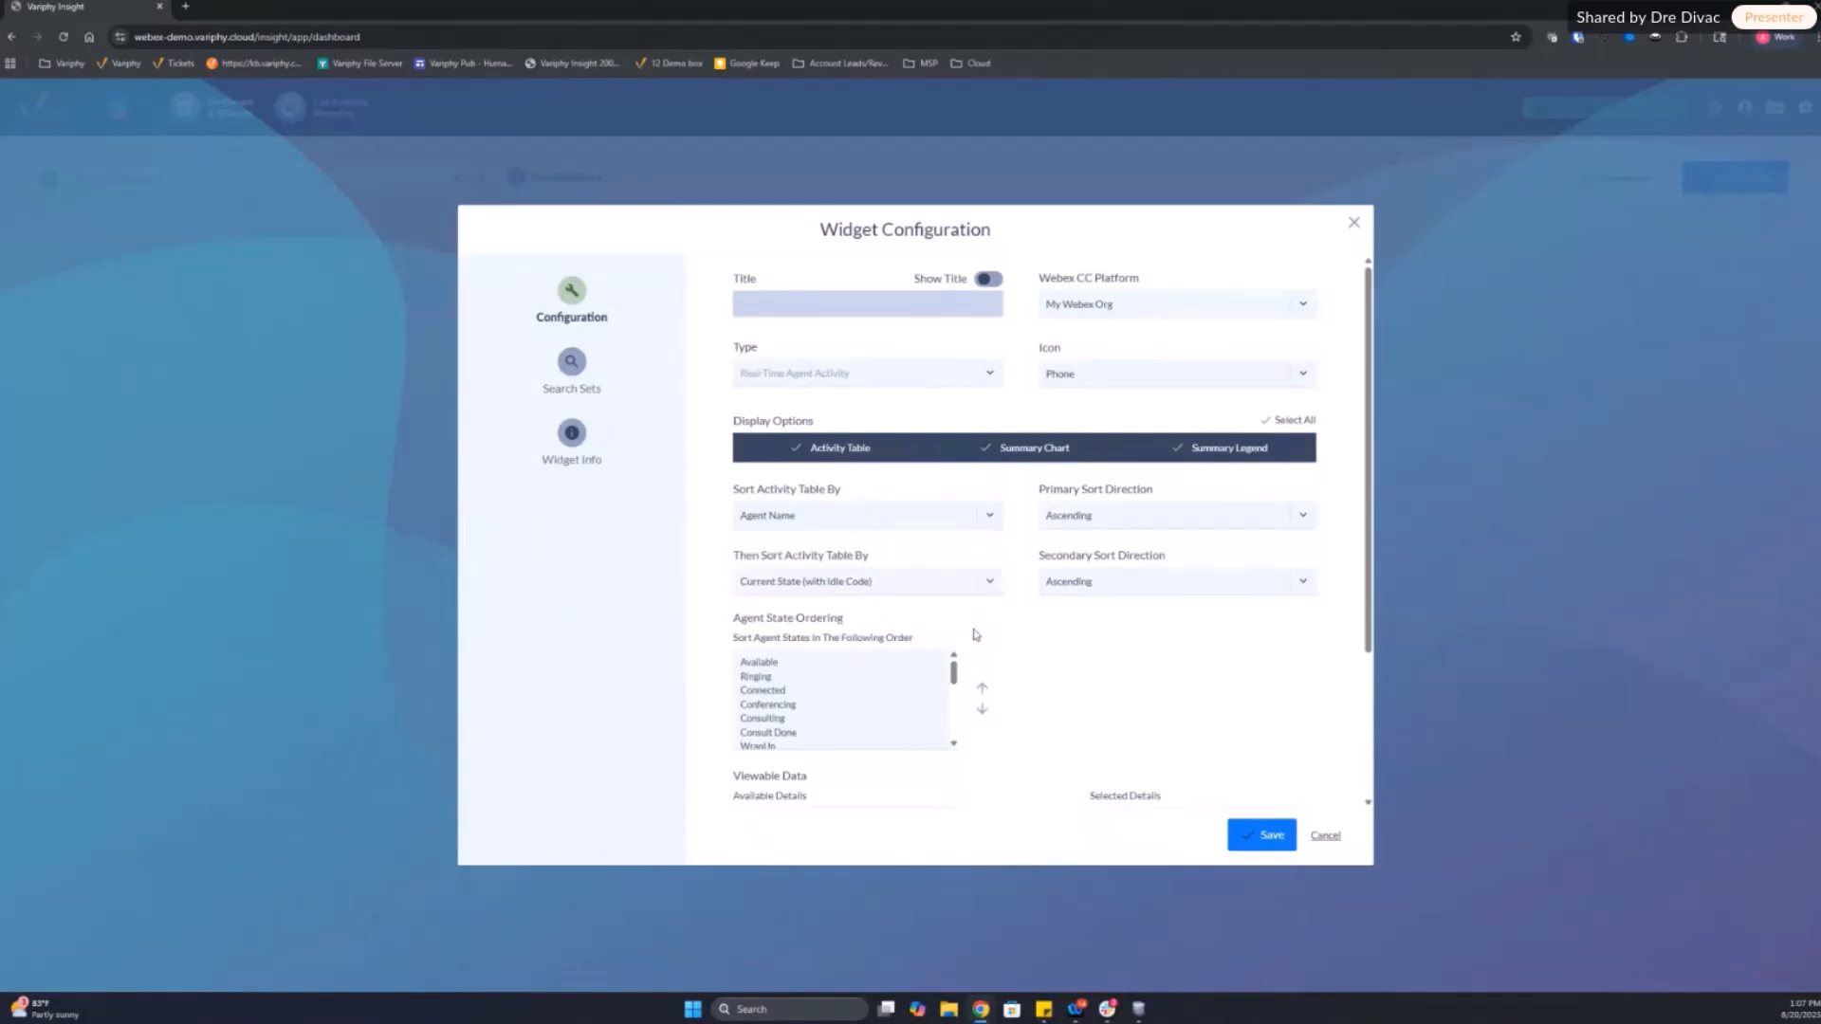
Step: Add Current State and Current State (with Idle Code) to the selected details of the widget's viewable data
{"action": "scroll", "coordinate": [1006, 633], "scroll_direction": "down", "scroll_amount": 2}
{"action": "scroll", "coordinate": [1036, 633], "scroll_direction": "down", "scroll_amount": 1}
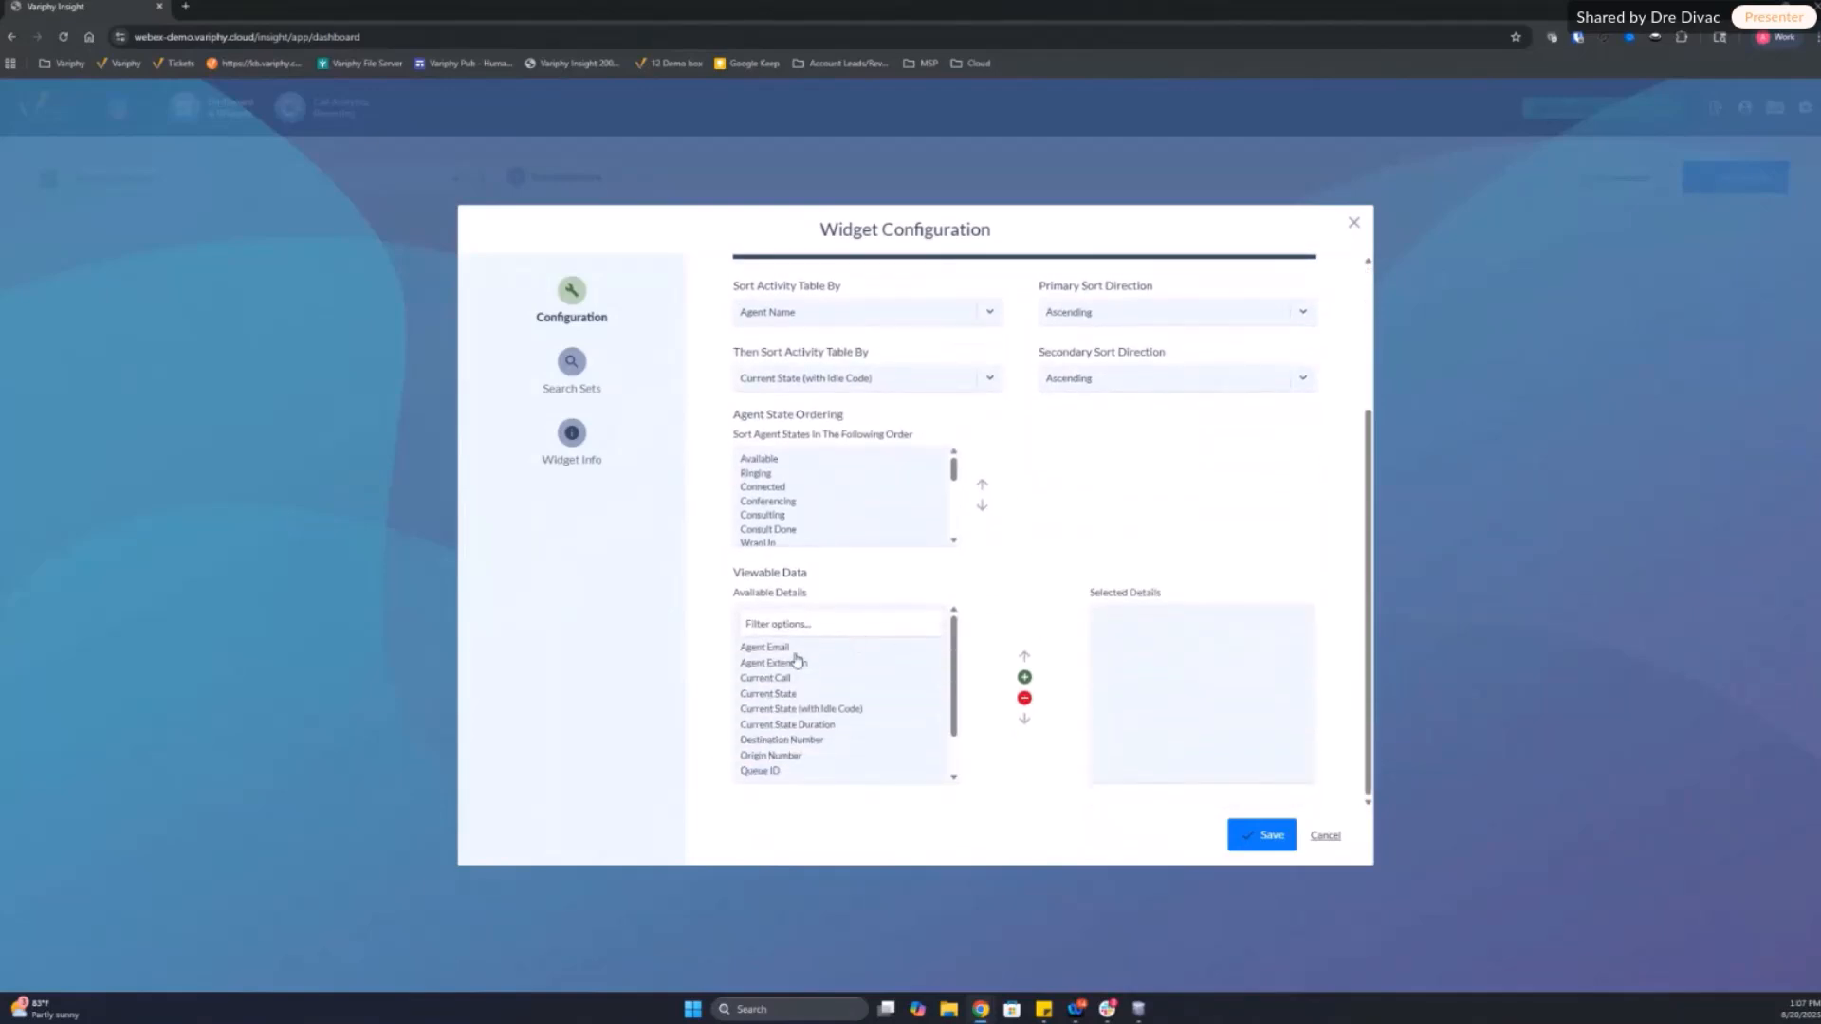
{"action": "double_click", "coordinate": [787, 693]}
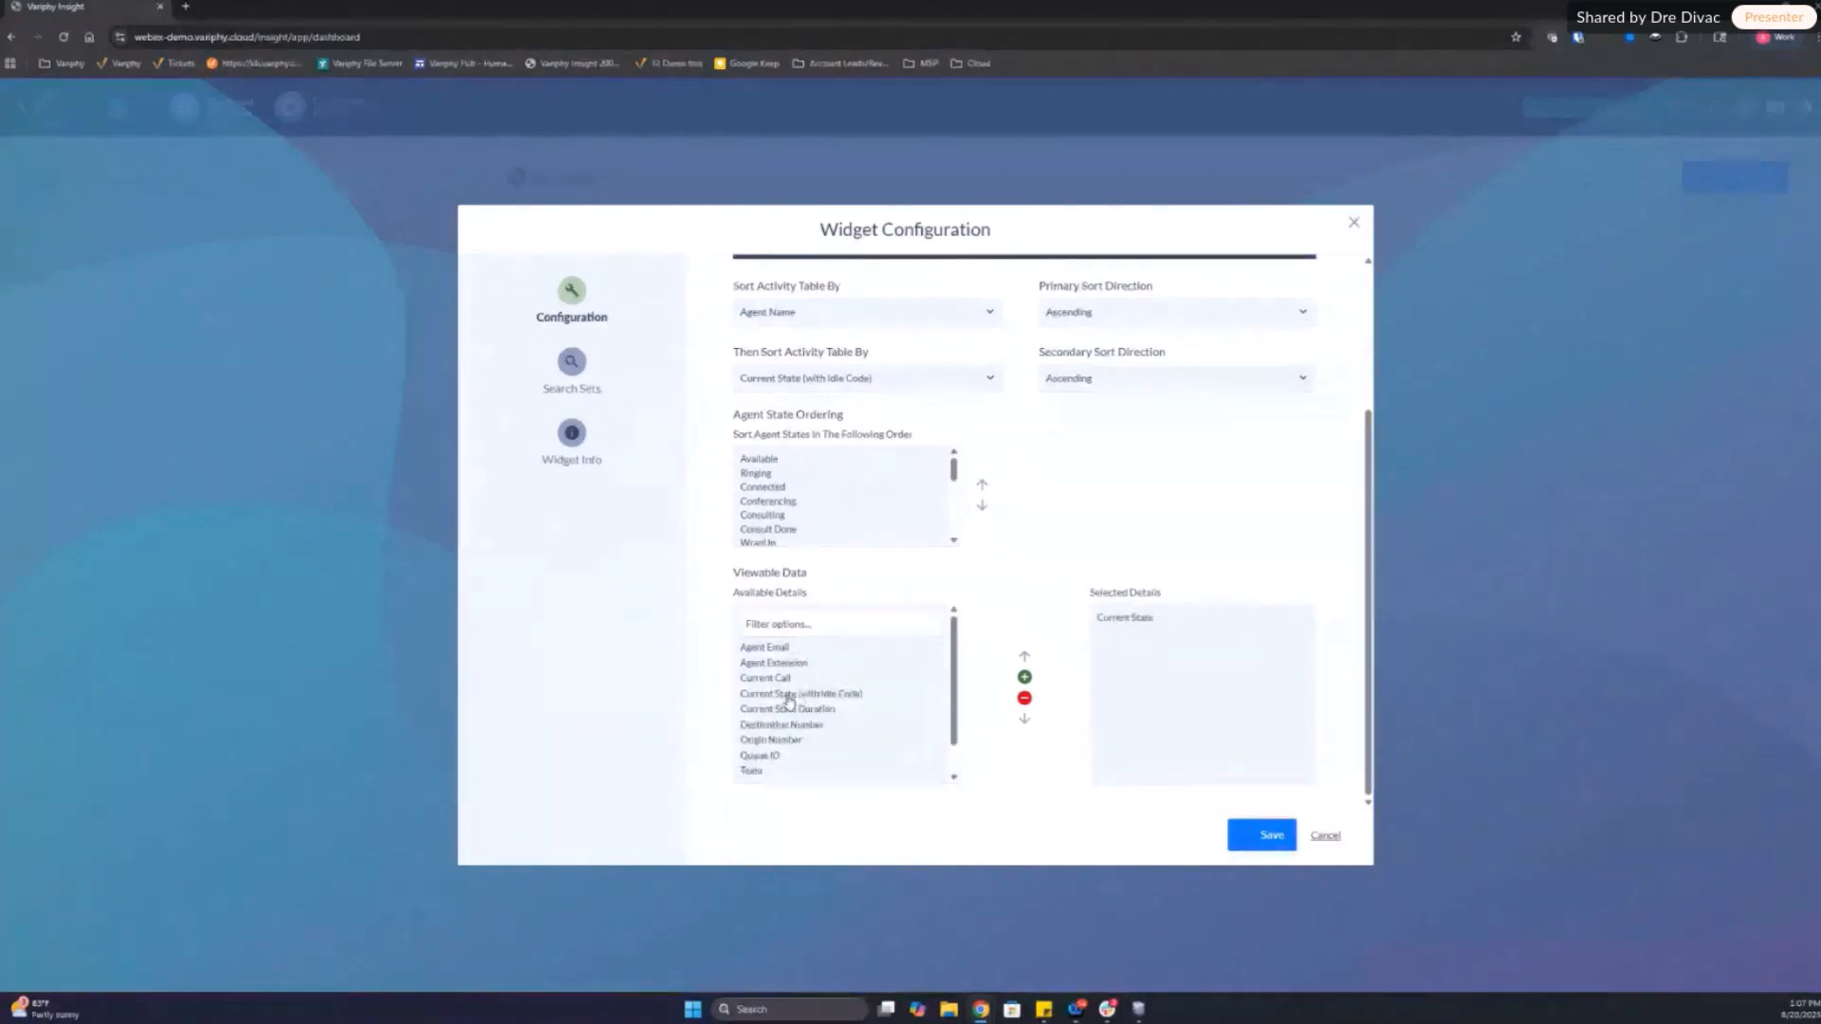
{"action": "double_click", "coordinate": [788, 695]}
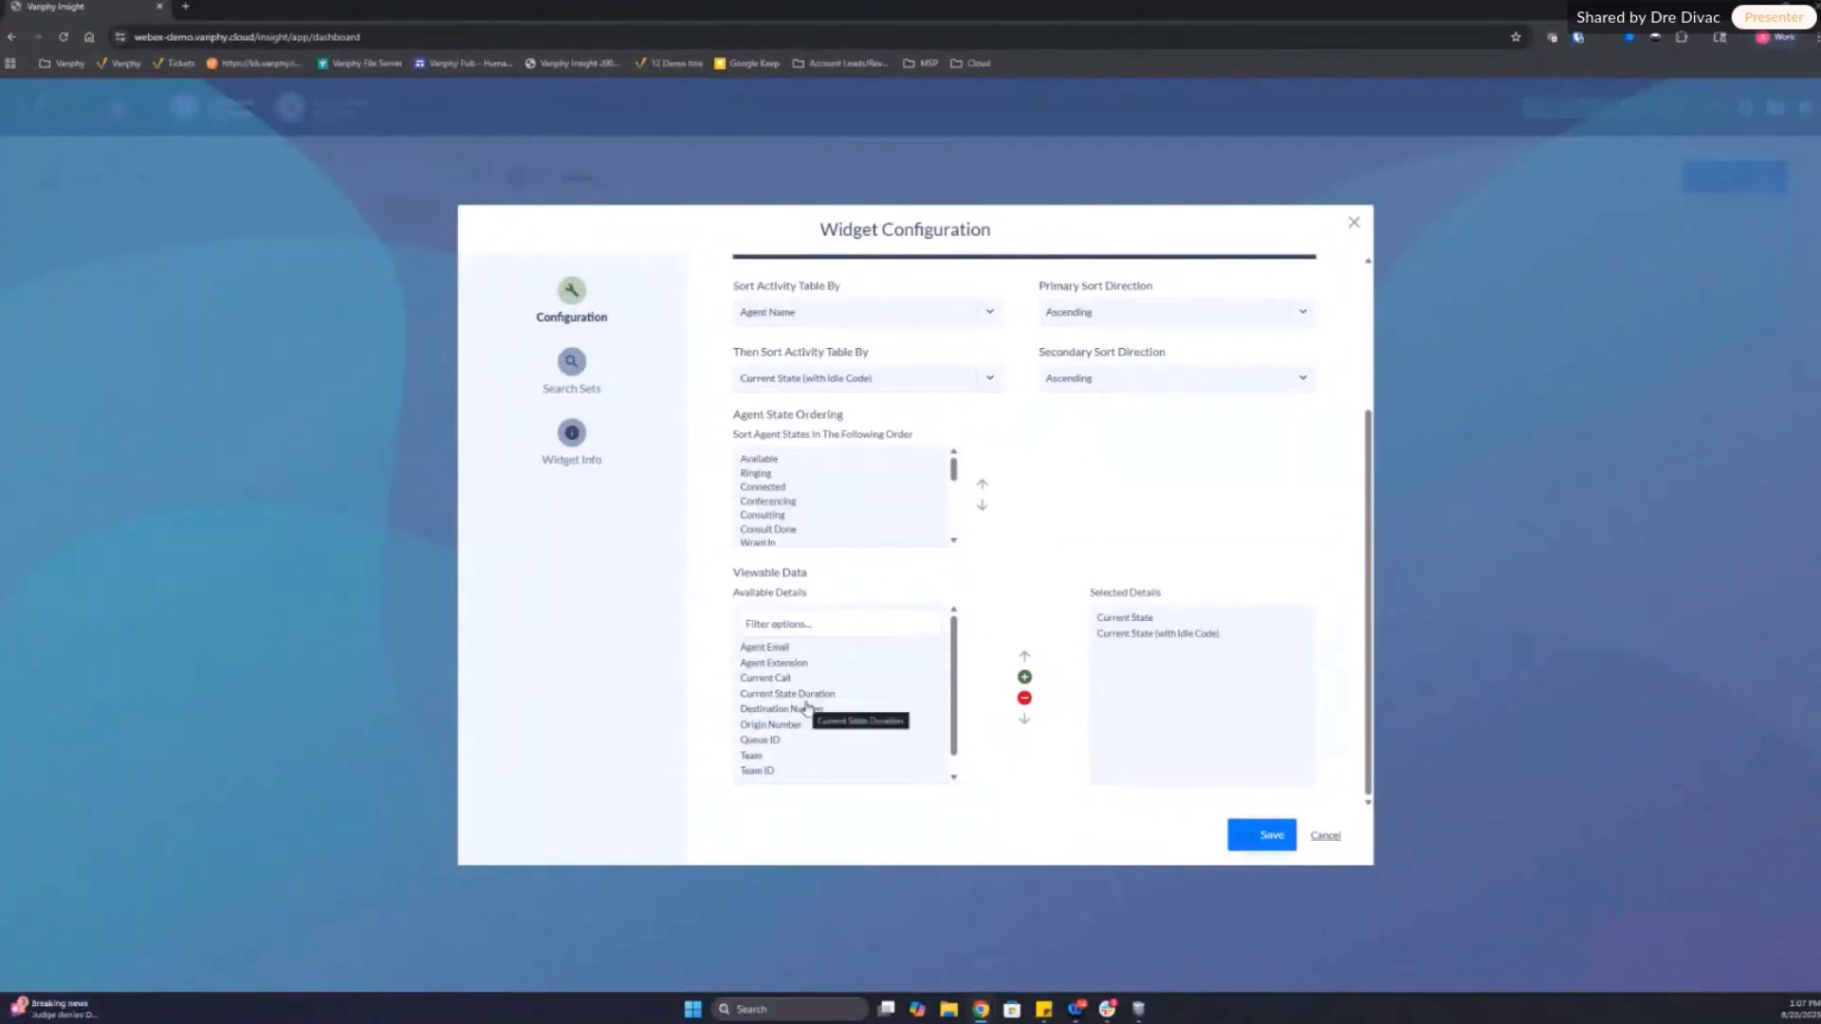
{"action": "scroll", "coordinate": [1105, 505], "scroll_direction": "up", "scroll_amount": 3}
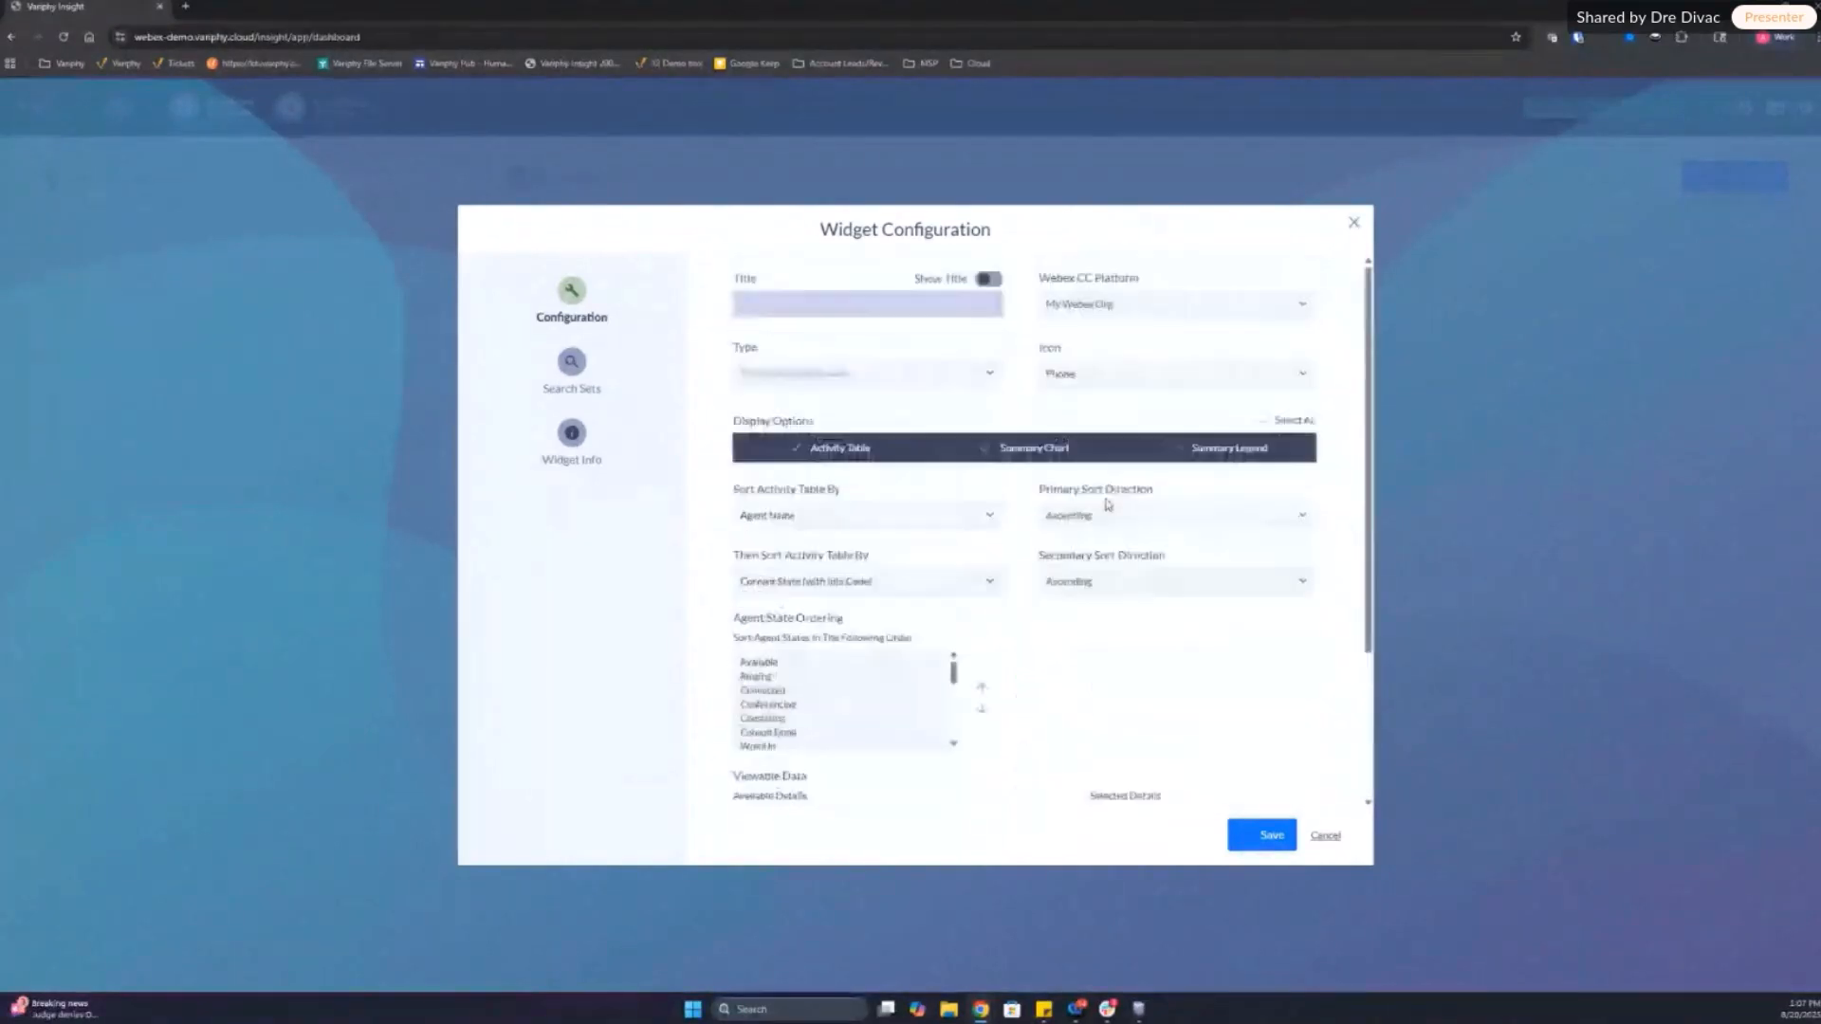
Step: Turn off Show Agents In Any State in the search sets of the Real-Time Agent Activity widget
{"action": "left_click", "coordinate": [571, 362]}
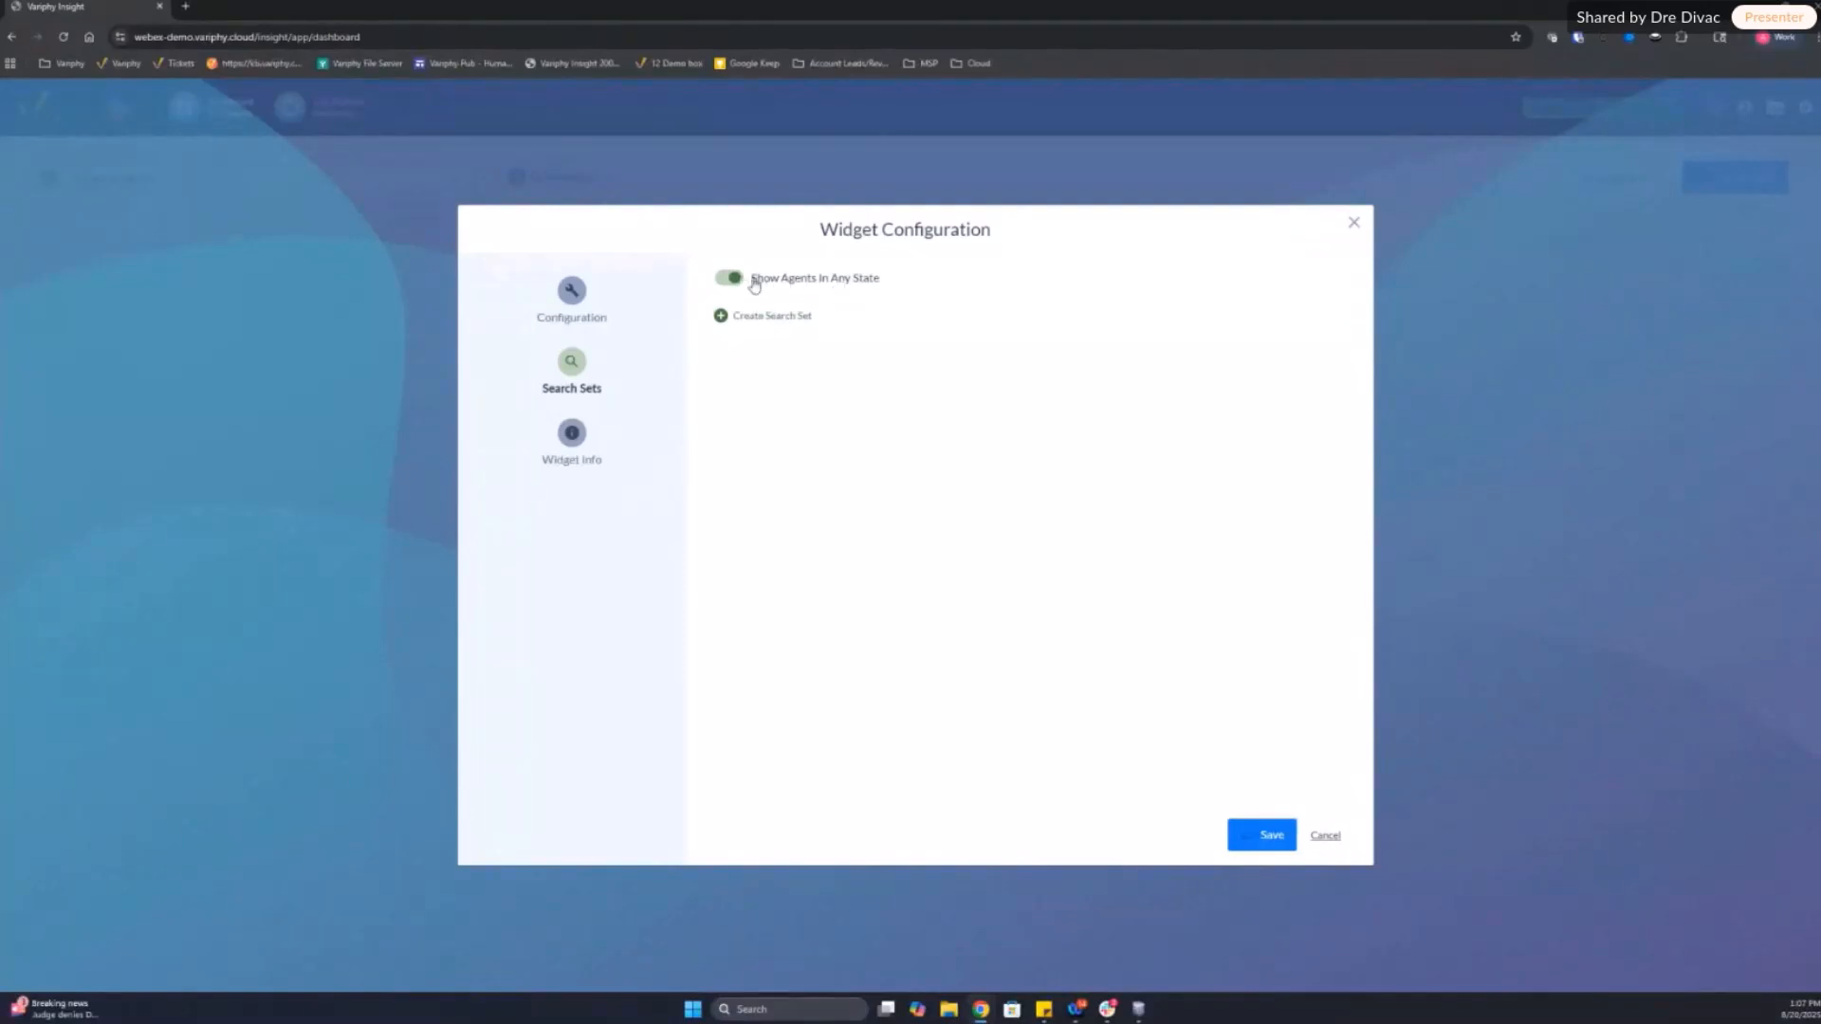
{"action": "left_click_drag", "start_coordinate": [750, 280], "coordinate": [885, 284]}
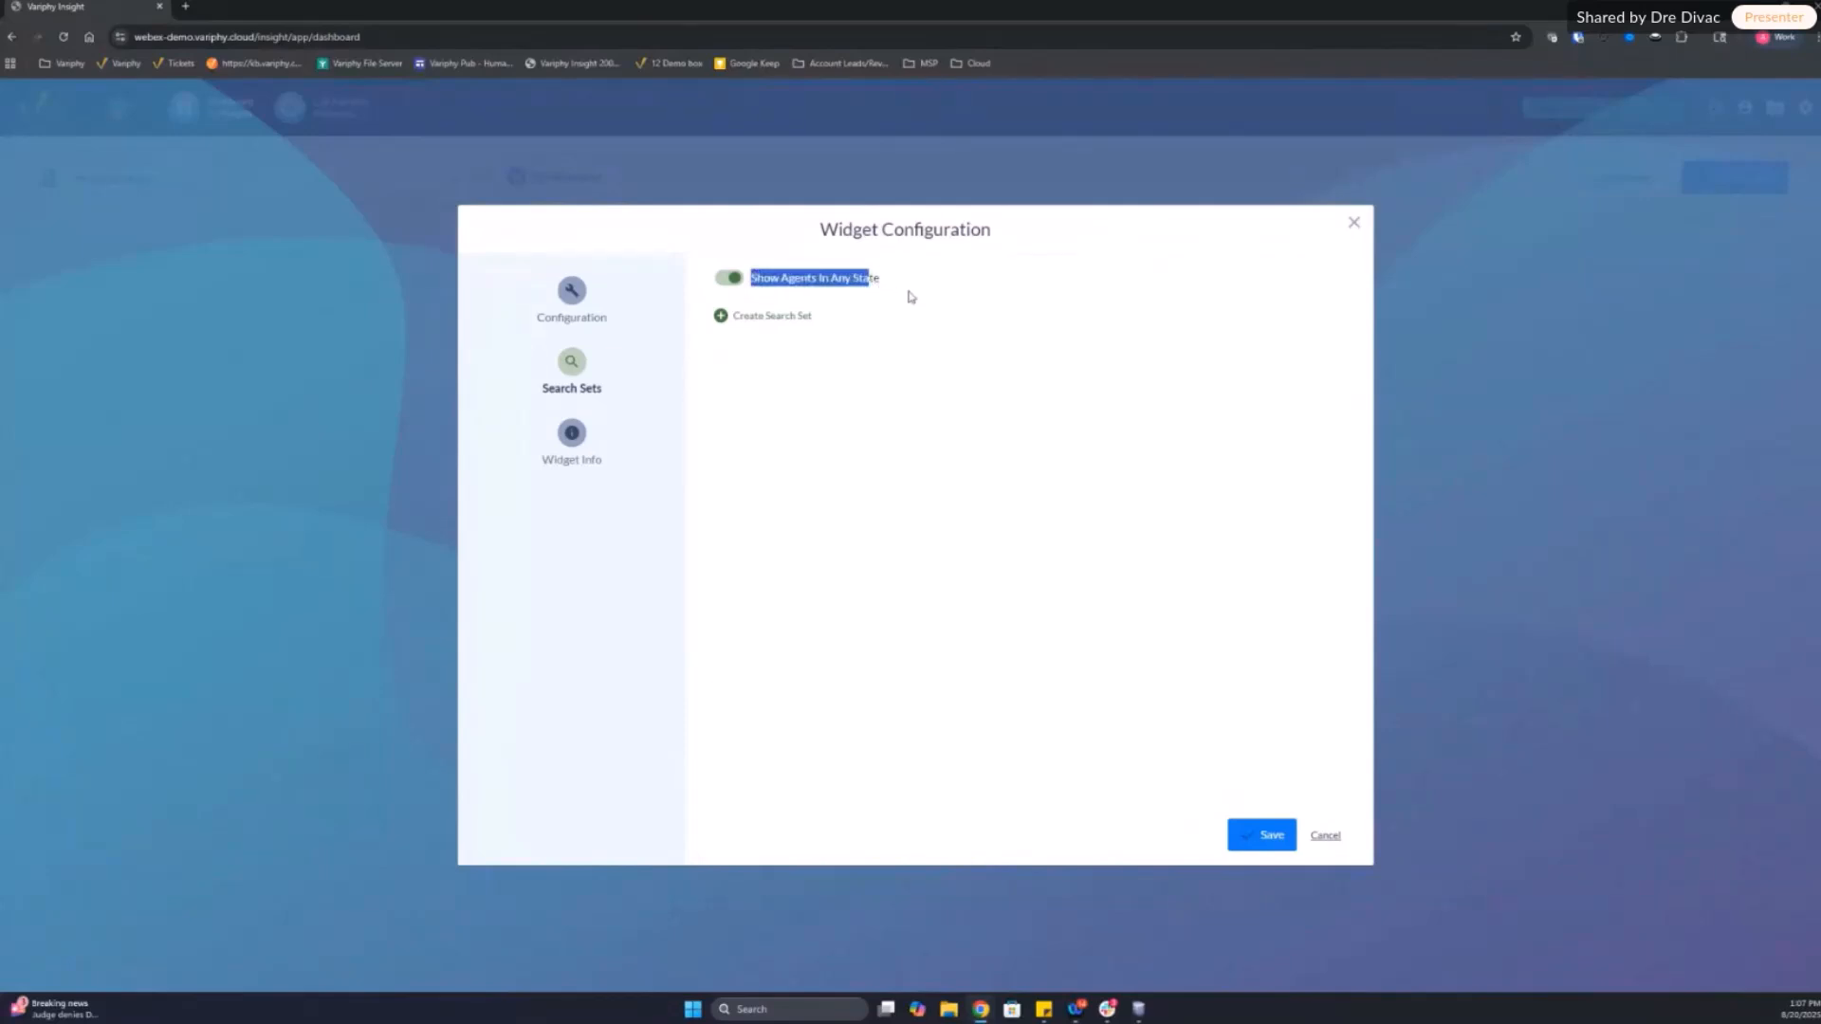
{"action": "left_click", "coordinate": [989, 447]}
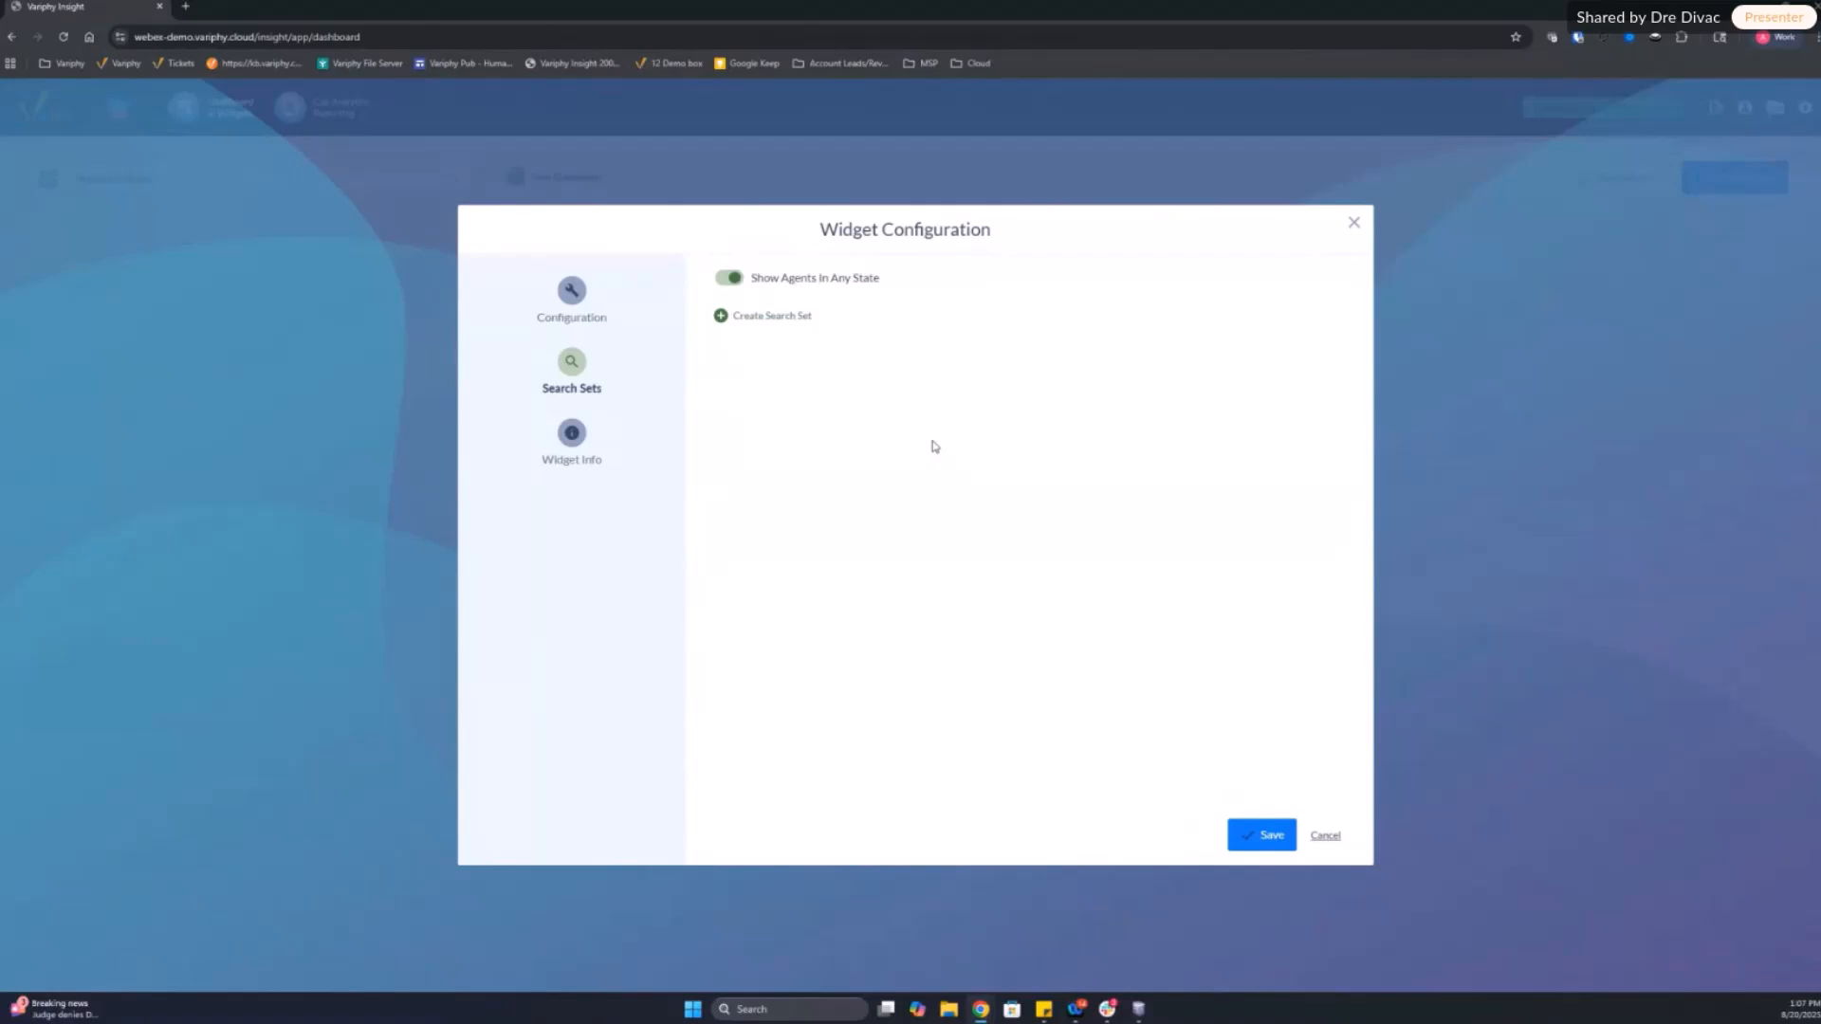
{"action": "left_click", "coordinate": [731, 278]}
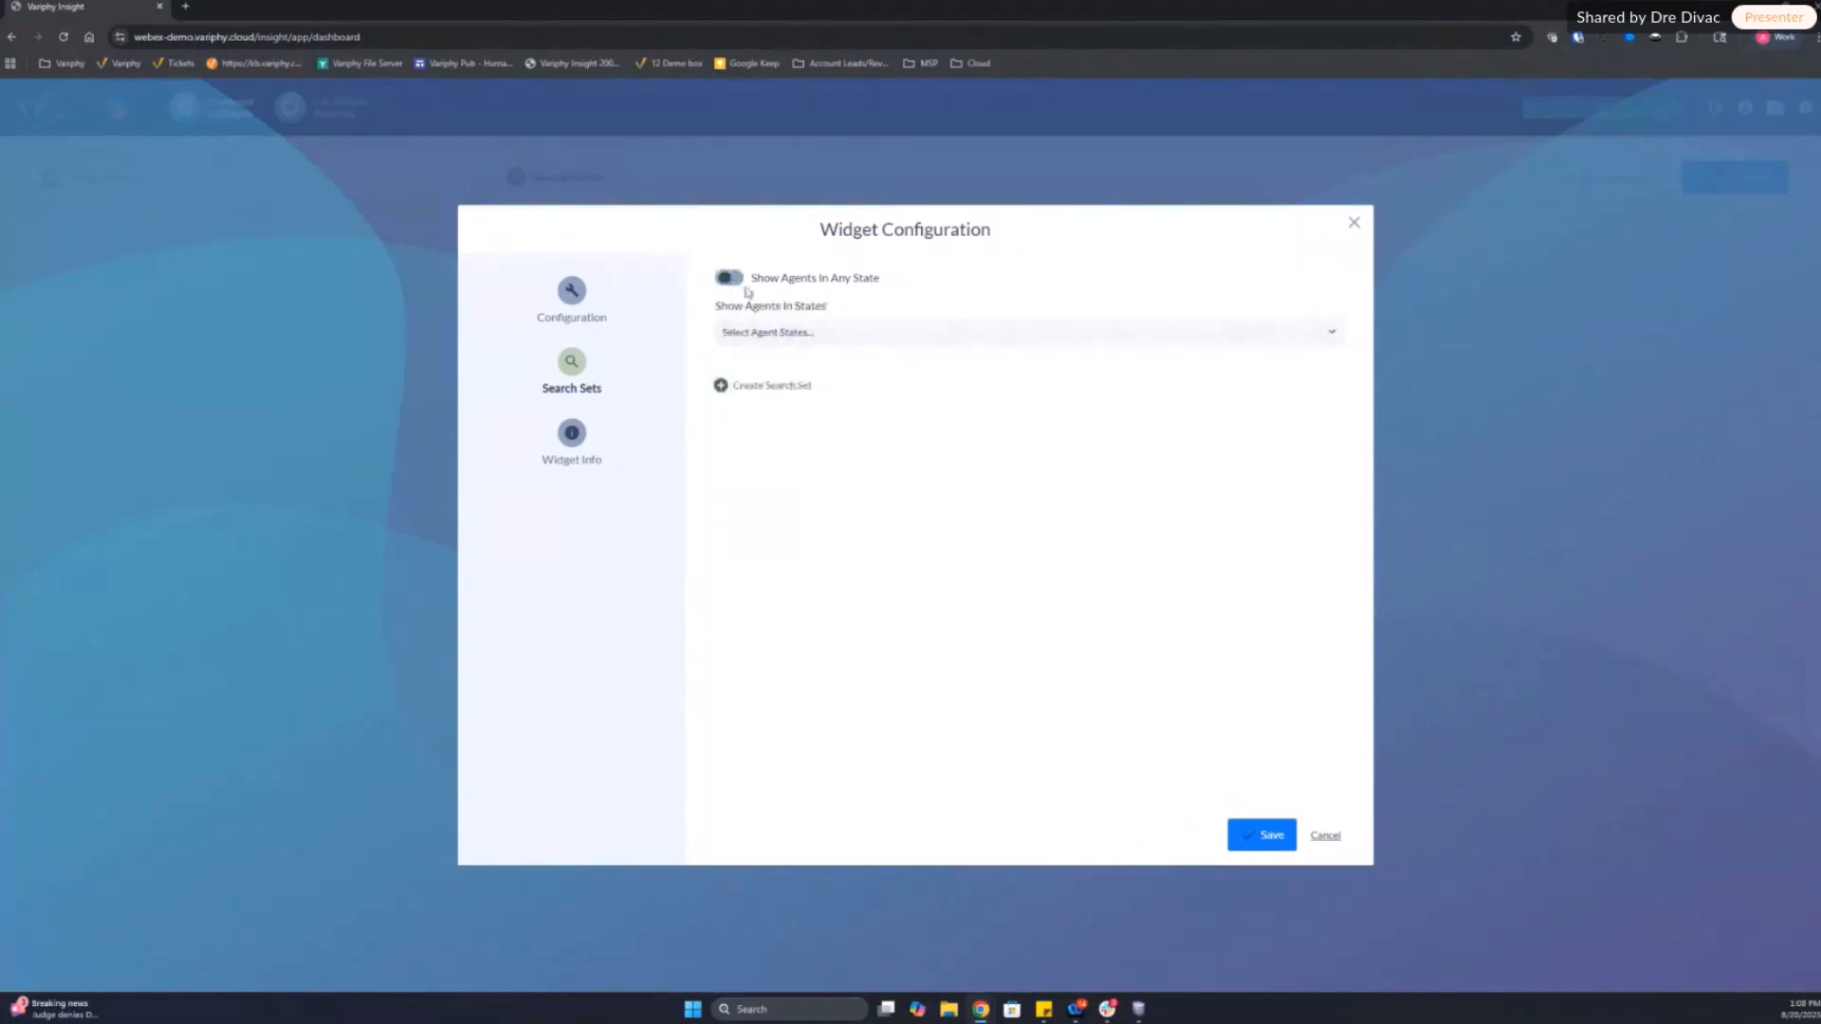
Step: Add Available, Conferencing, Connected, Consult Done and Consulting to the agent states shown by the widget
{"action": "left_click", "coordinate": [819, 336]}
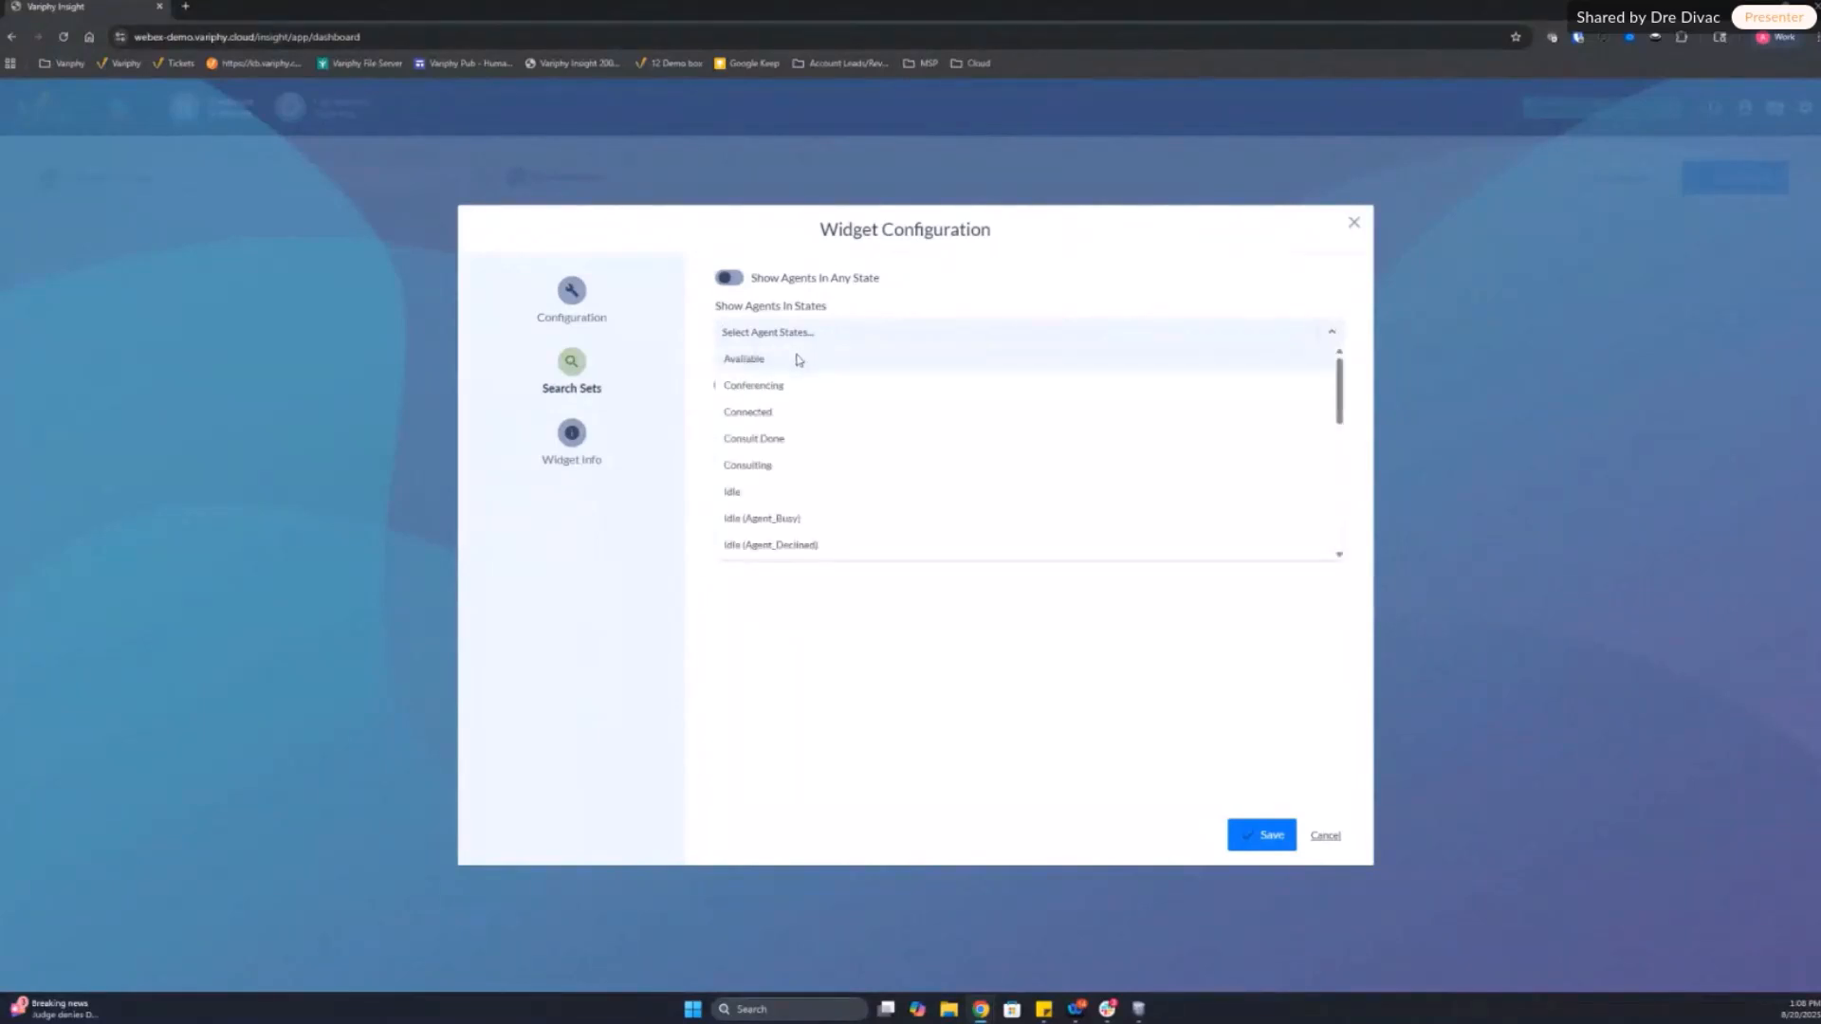
{"action": "left_click", "coordinate": [797, 359]}
{"action": "left_click", "coordinate": [825, 340]}
{"action": "left_click", "coordinate": [797, 365]}
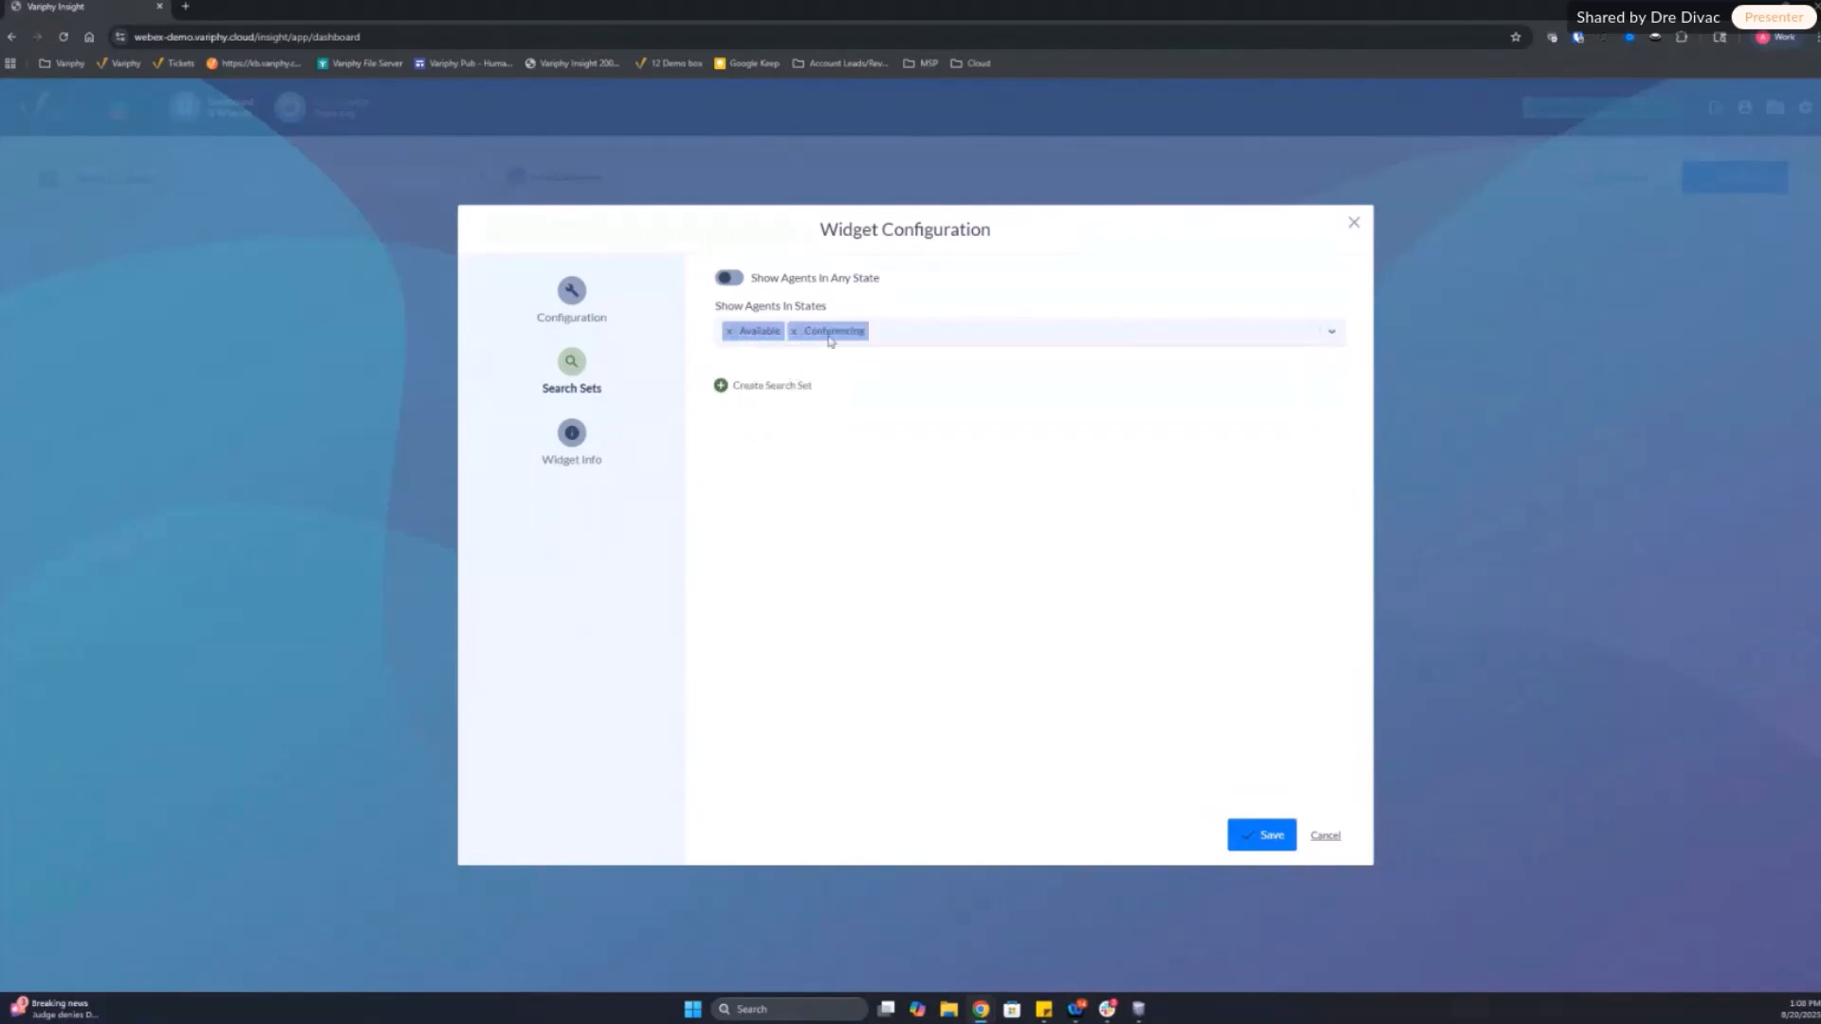
{"action": "left_click", "coordinate": [910, 339]}
{"action": "left_click", "coordinate": [802, 361]}
{"action": "left_click", "coordinate": [947, 332]}
{"action": "left_click", "coordinate": [814, 364]}
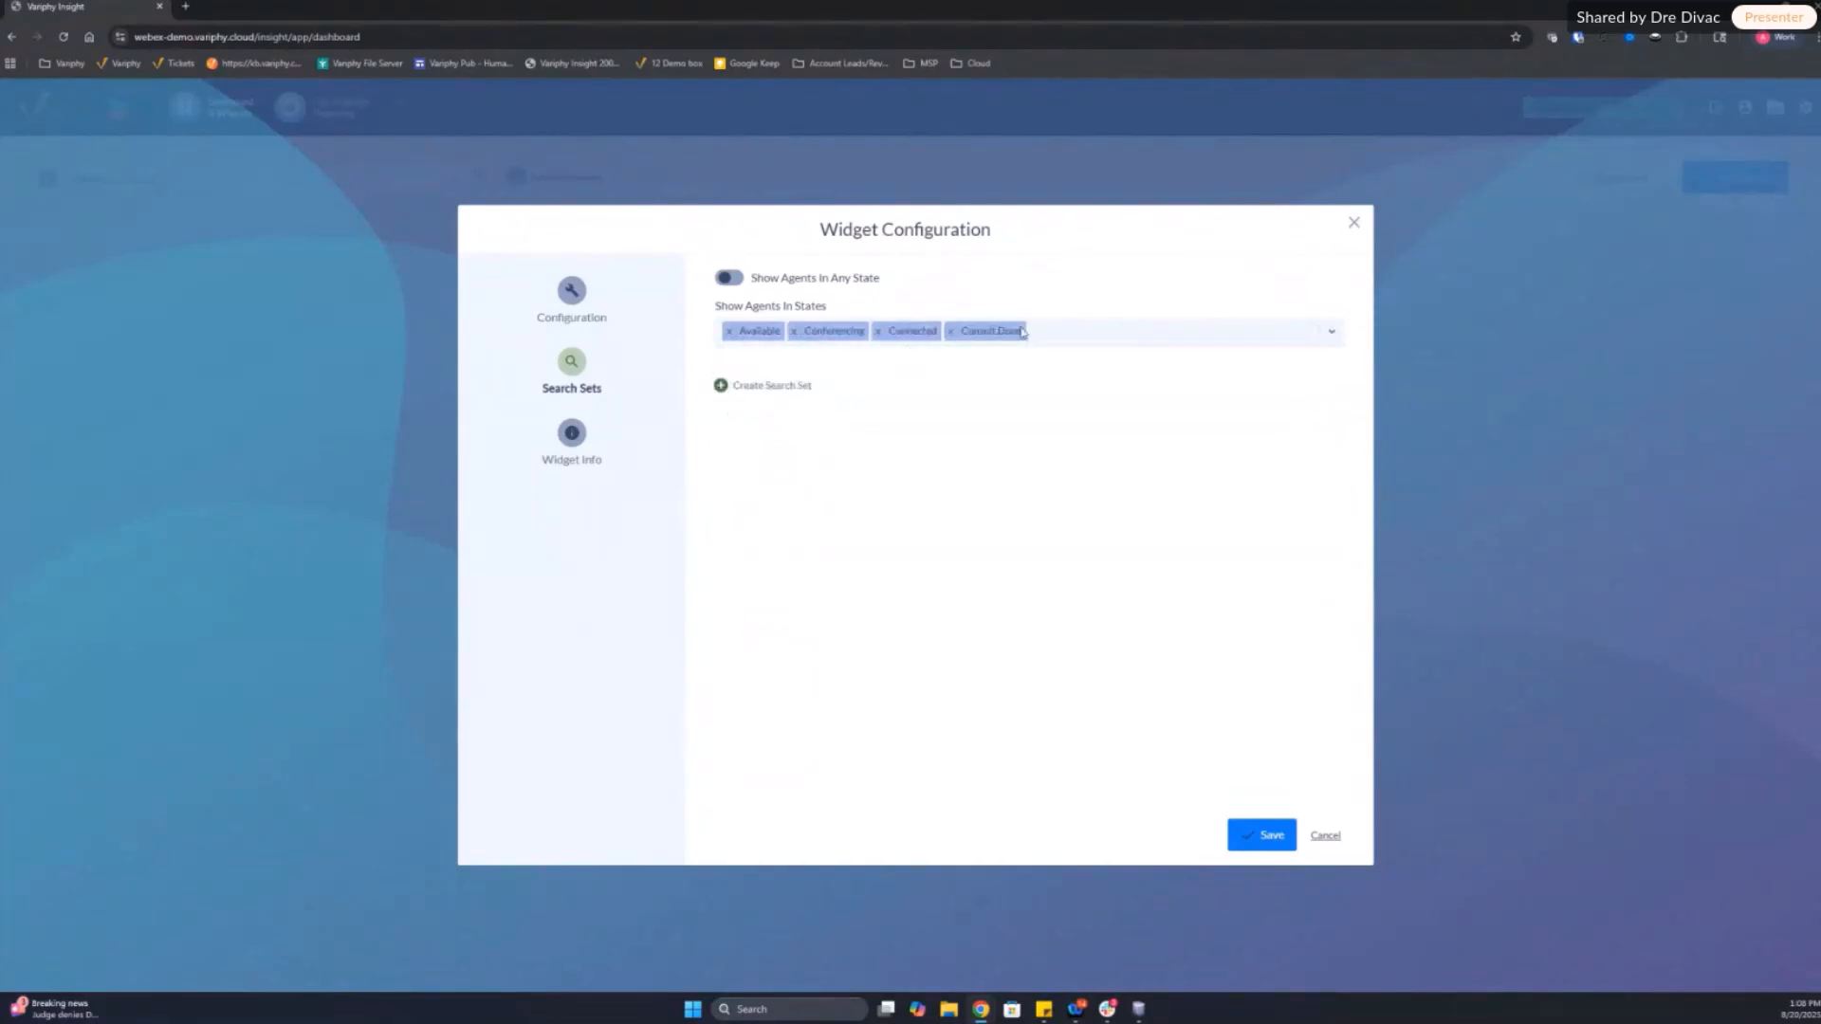
{"action": "left_click", "coordinate": [1067, 339]}
{"action": "left_click", "coordinate": [822, 363]}
Step: Add Idle and its Agent_Busy, Agent_Declined, Agent_Unavailable and Channel_Failure variants to the shown agent states
{"action": "left_click", "coordinate": [1152, 335]}
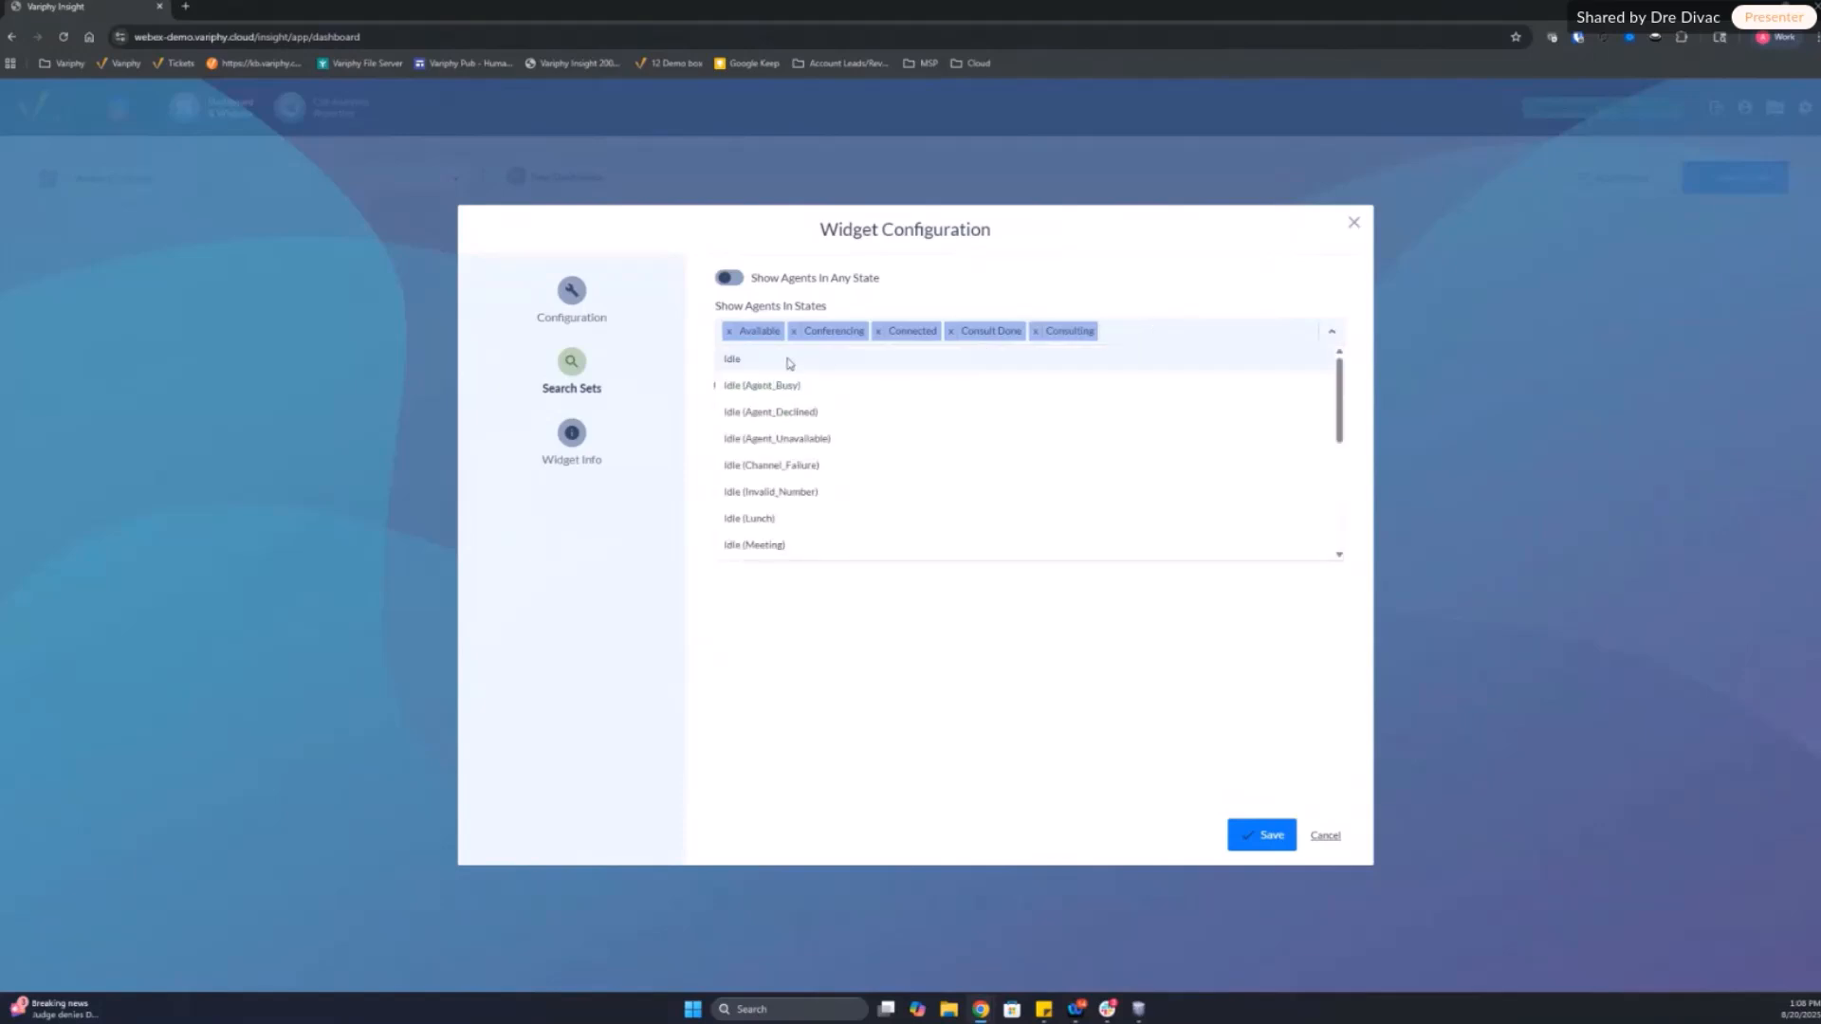
{"action": "left_click", "coordinate": [791, 361]}
{"action": "left_click", "coordinate": [1209, 338]}
{"action": "left_click", "coordinate": [811, 363]}
{"action": "left_click", "coordinate": [1150, 341]}
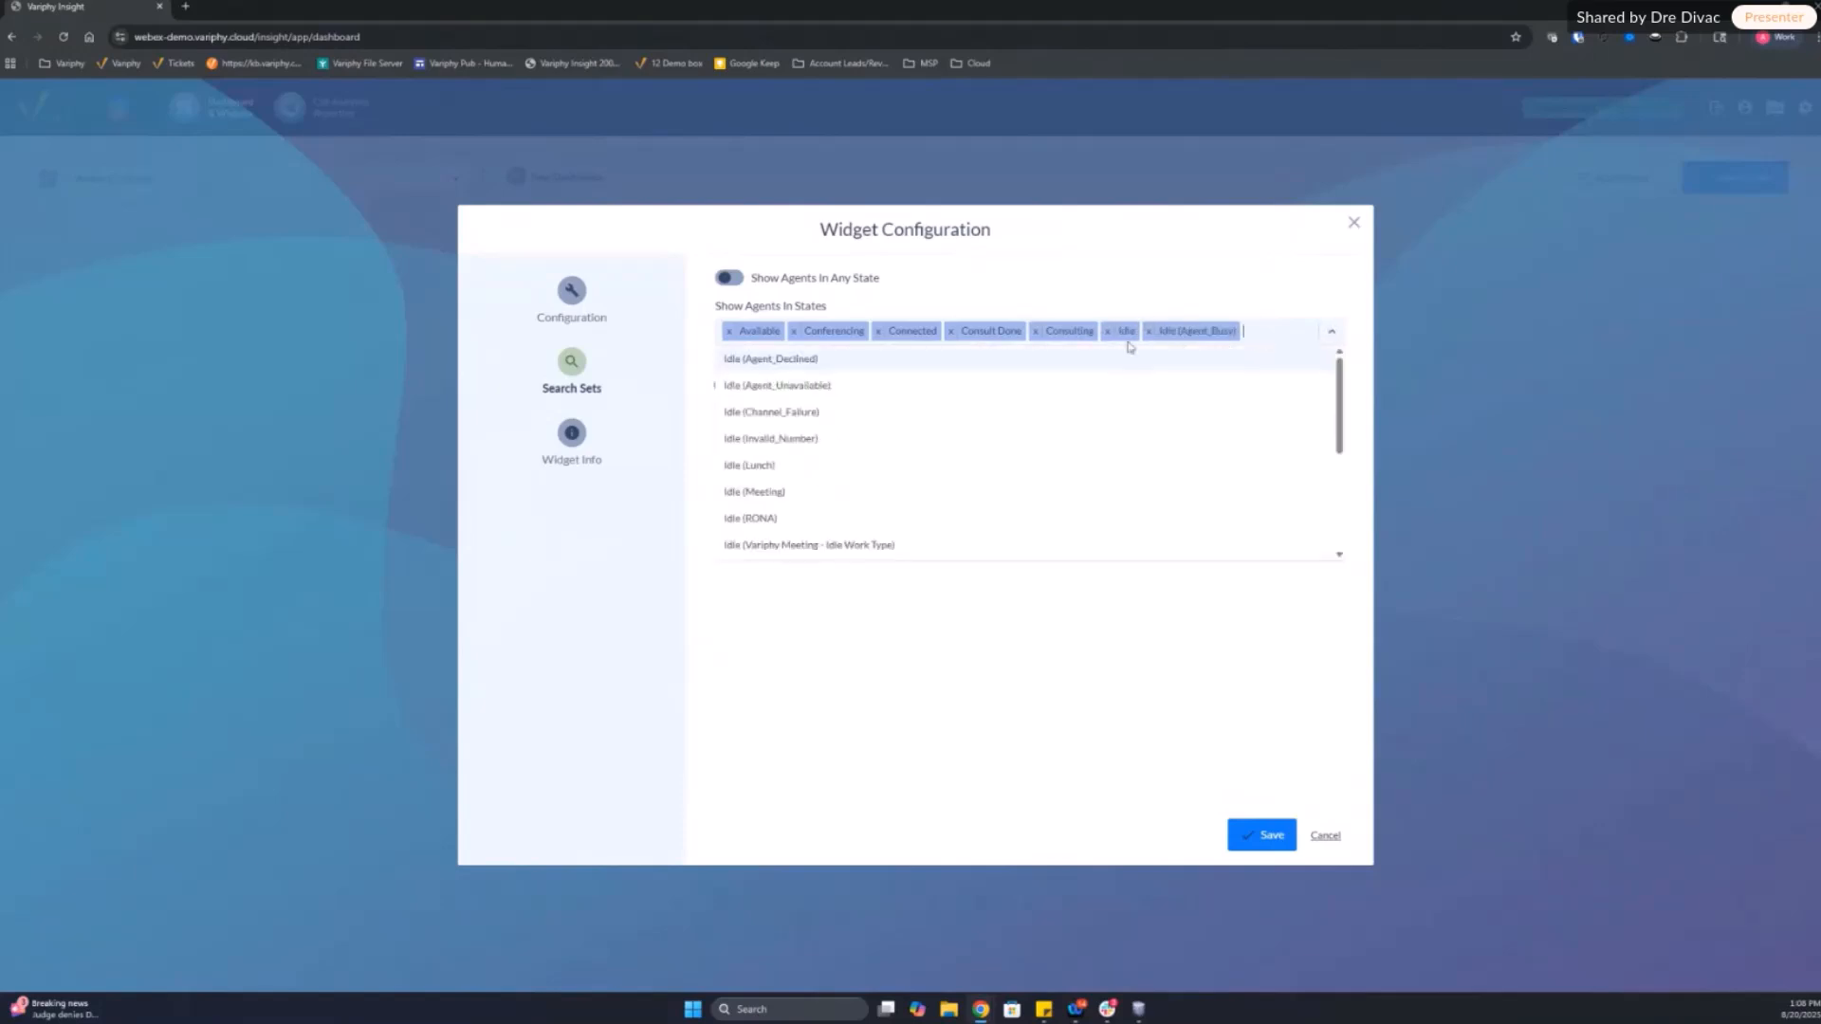
{"action": "left_click", "coordinate": [1152, 362]}
{"action": "left_click", "coordinate": [1236, 343]}
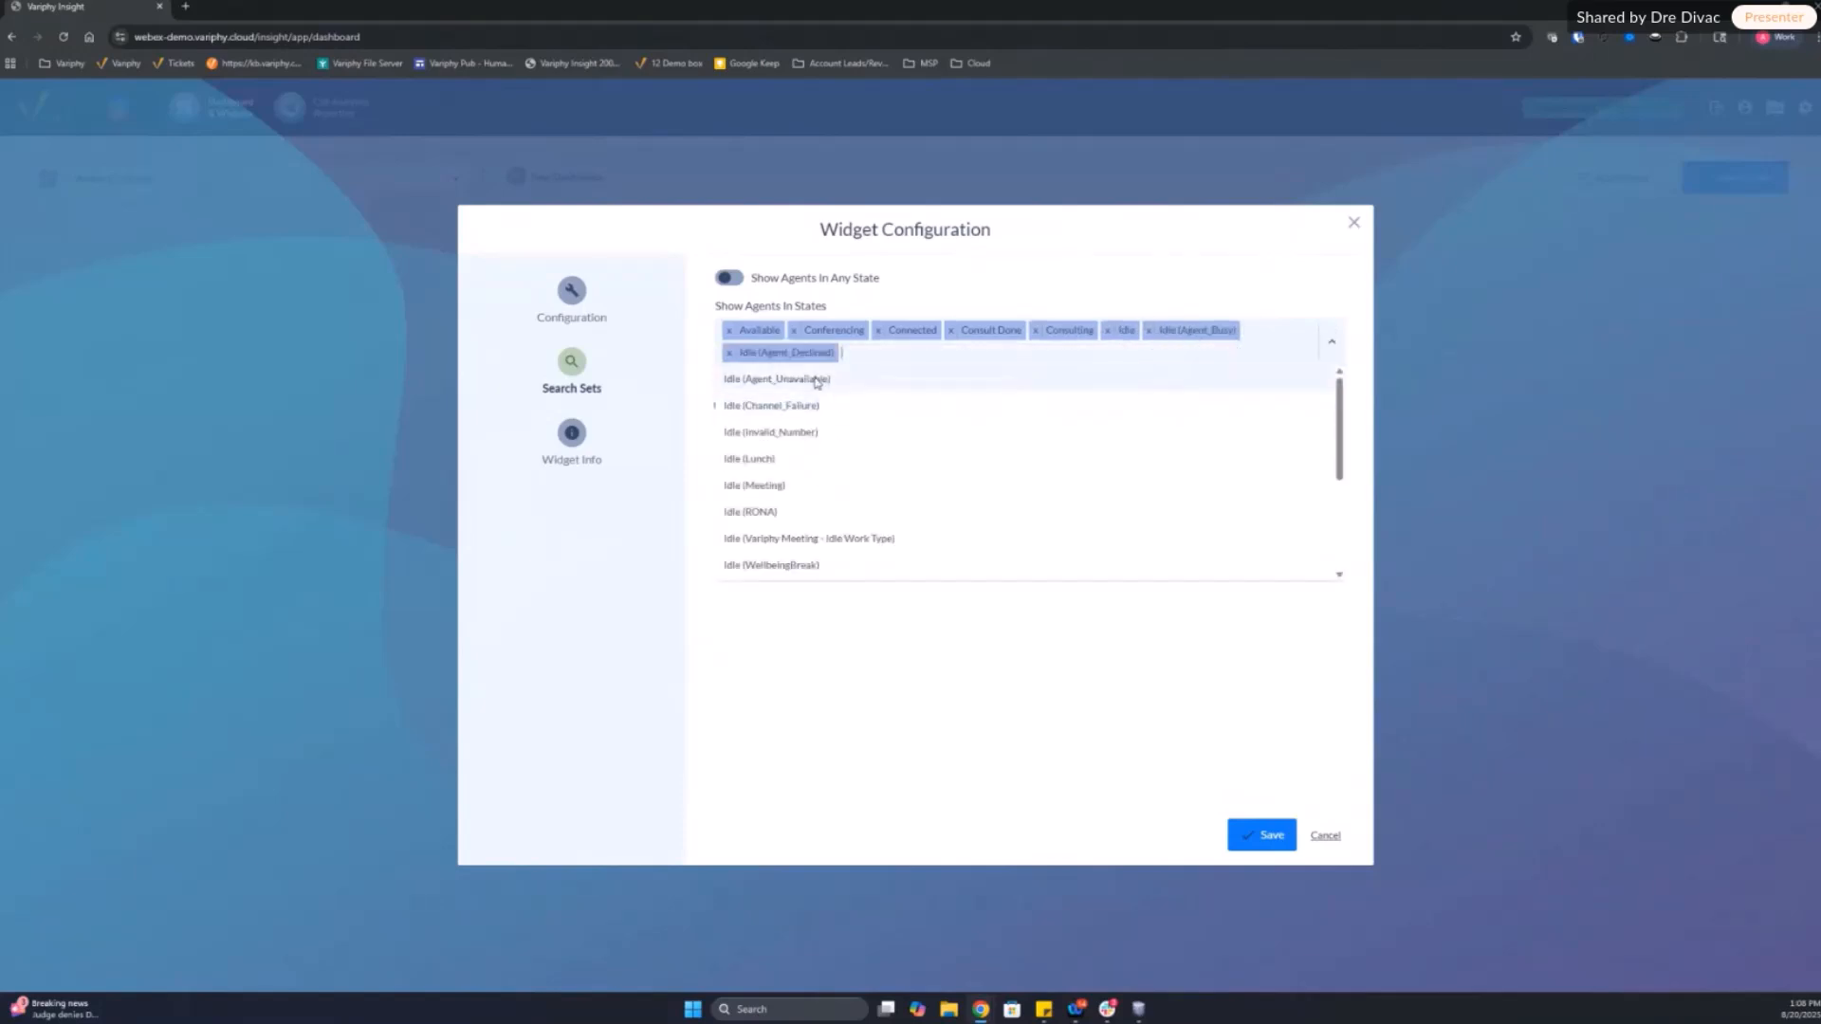
{"action": "left_click", "coordinate": [813, 378]}
{"action": "left_click", "coordinate": [1016, 360]}
{"action": "left_click", "coordinate": [780, 379]}
Step: Add the Idle states Invalid_Number, Lunch, Meeting, RONA, Variphy Meeting - Idle Work Type and WellbeingBreak to the shown agent states
{"action": "left_click", "coordinate": [1090, 367]}
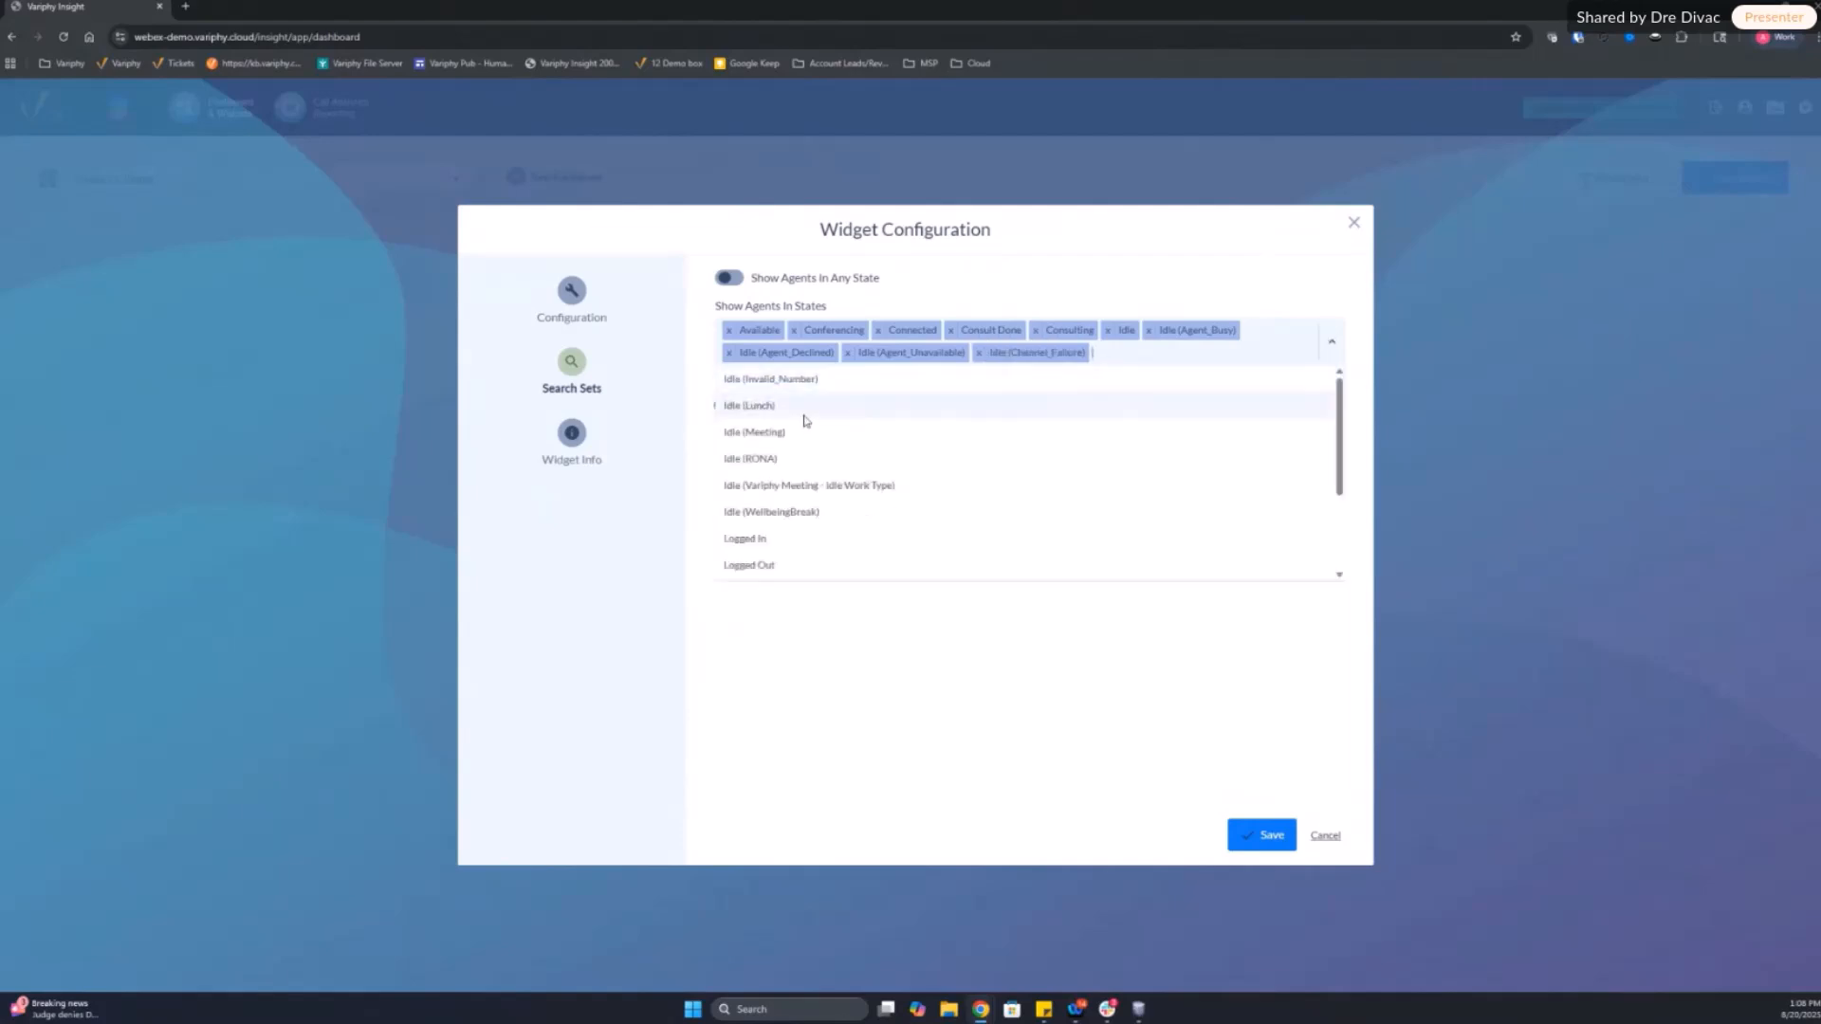
{"action": "left_click", "coordinate": [796, 380]}
{"action": "left_click", "coordinate": [1223, 359]}
{"action": "left_click", "coordinate": [837, 408]}
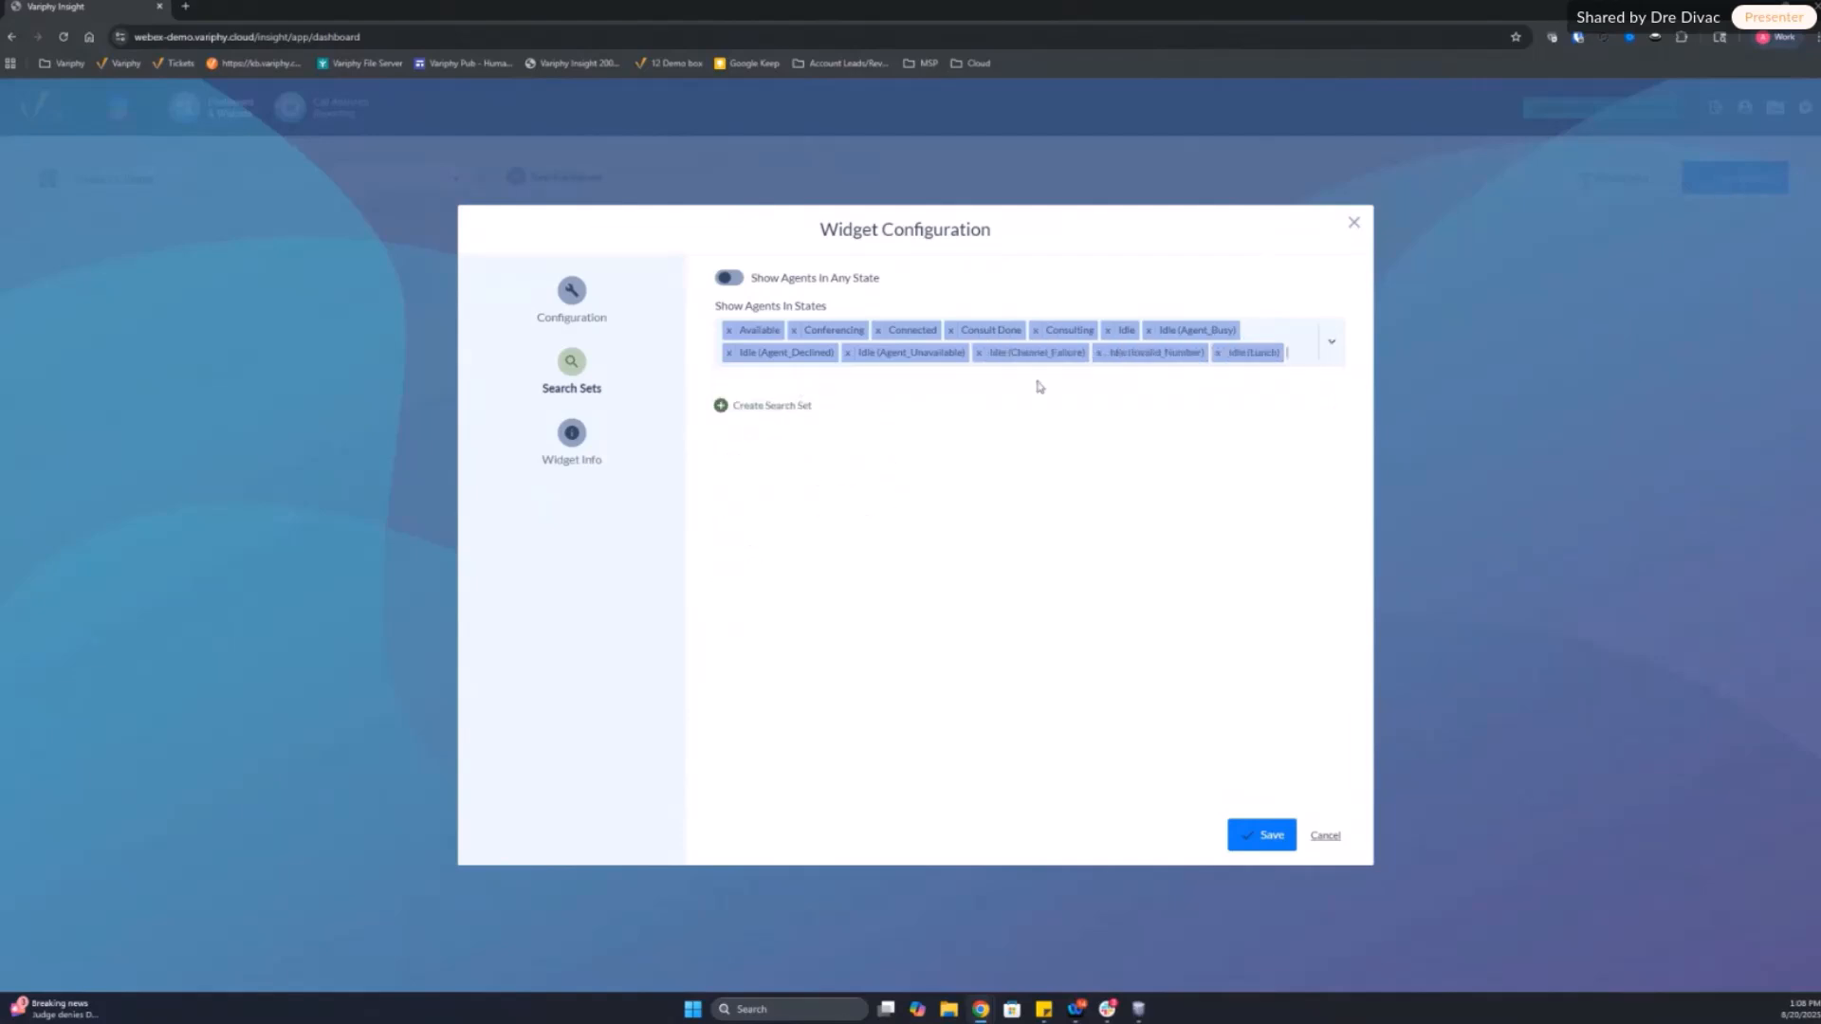
{"action": "left_click", "coordinate": [1185, 353]}
{"action": "left_click", "coordinate": [849, 378]}
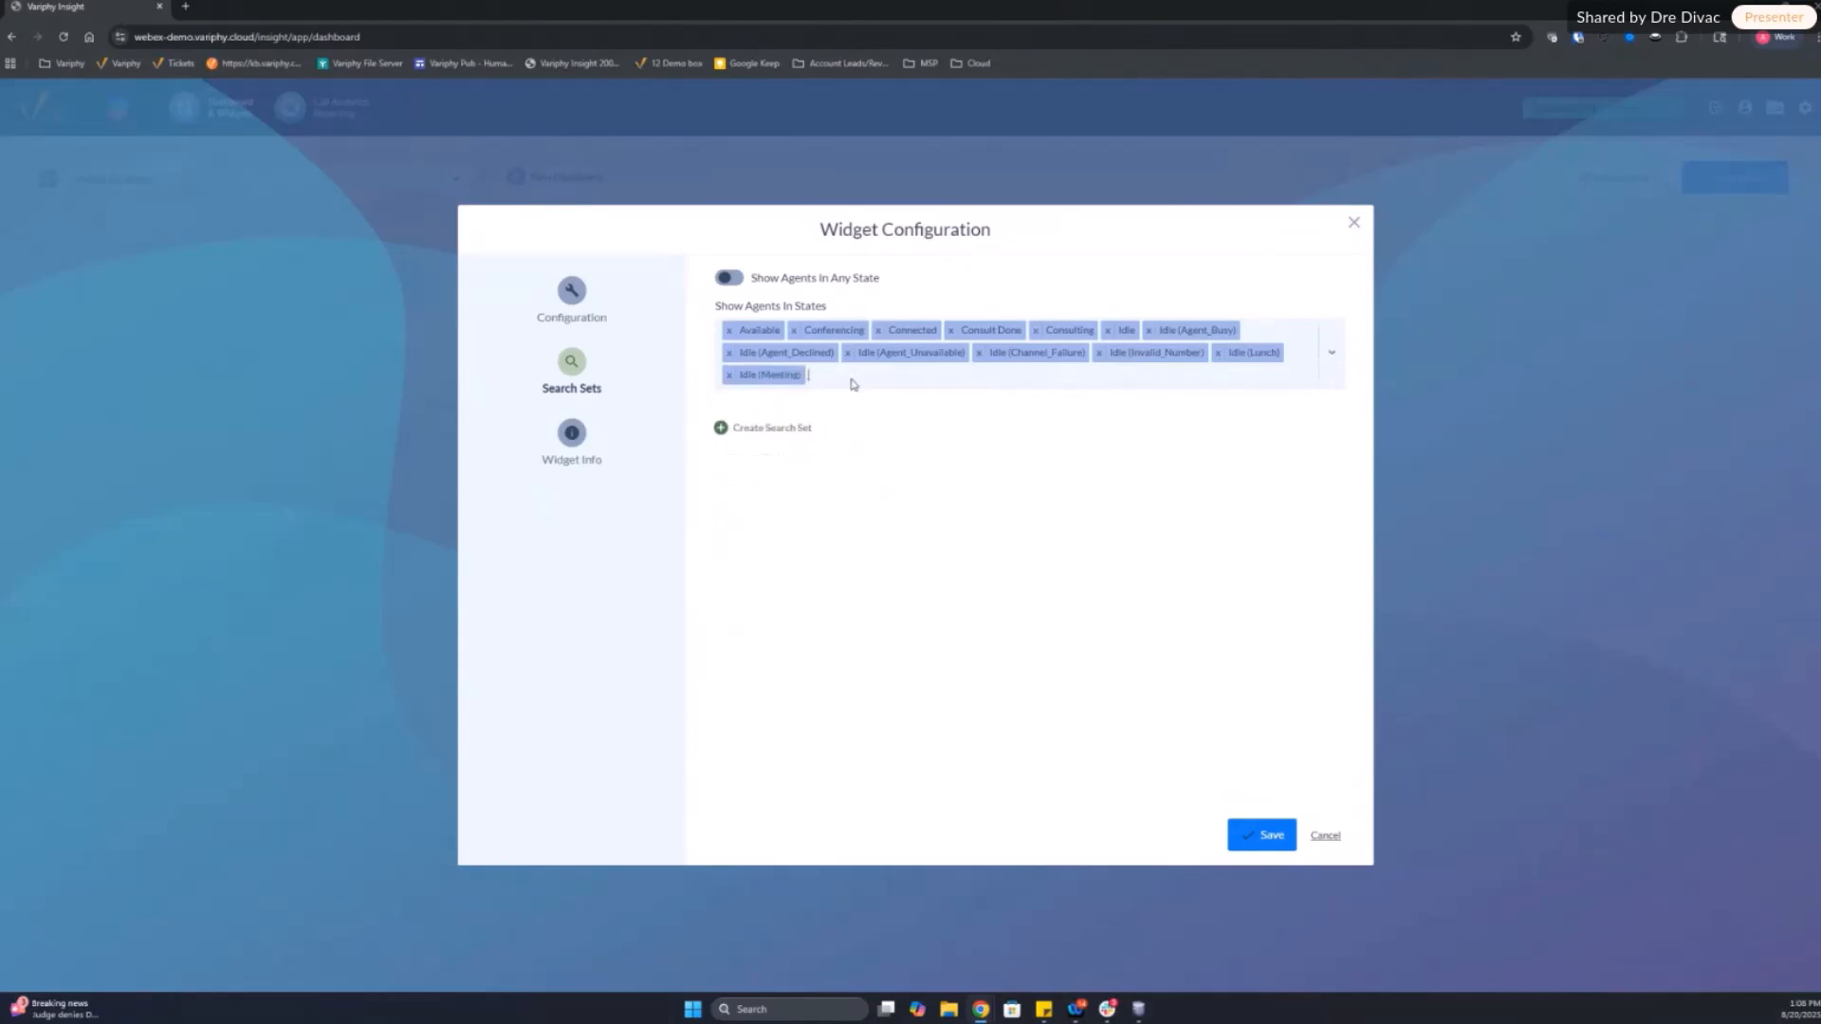
{"action": "left_click", "coordinate": [849, 382]}
{"action": "left_click", "coordinate": [797, 406]}
{"action": "left_click", "coordinate": [920, 379]}
{"action": "left_click", "coordinate": [922, 393]}
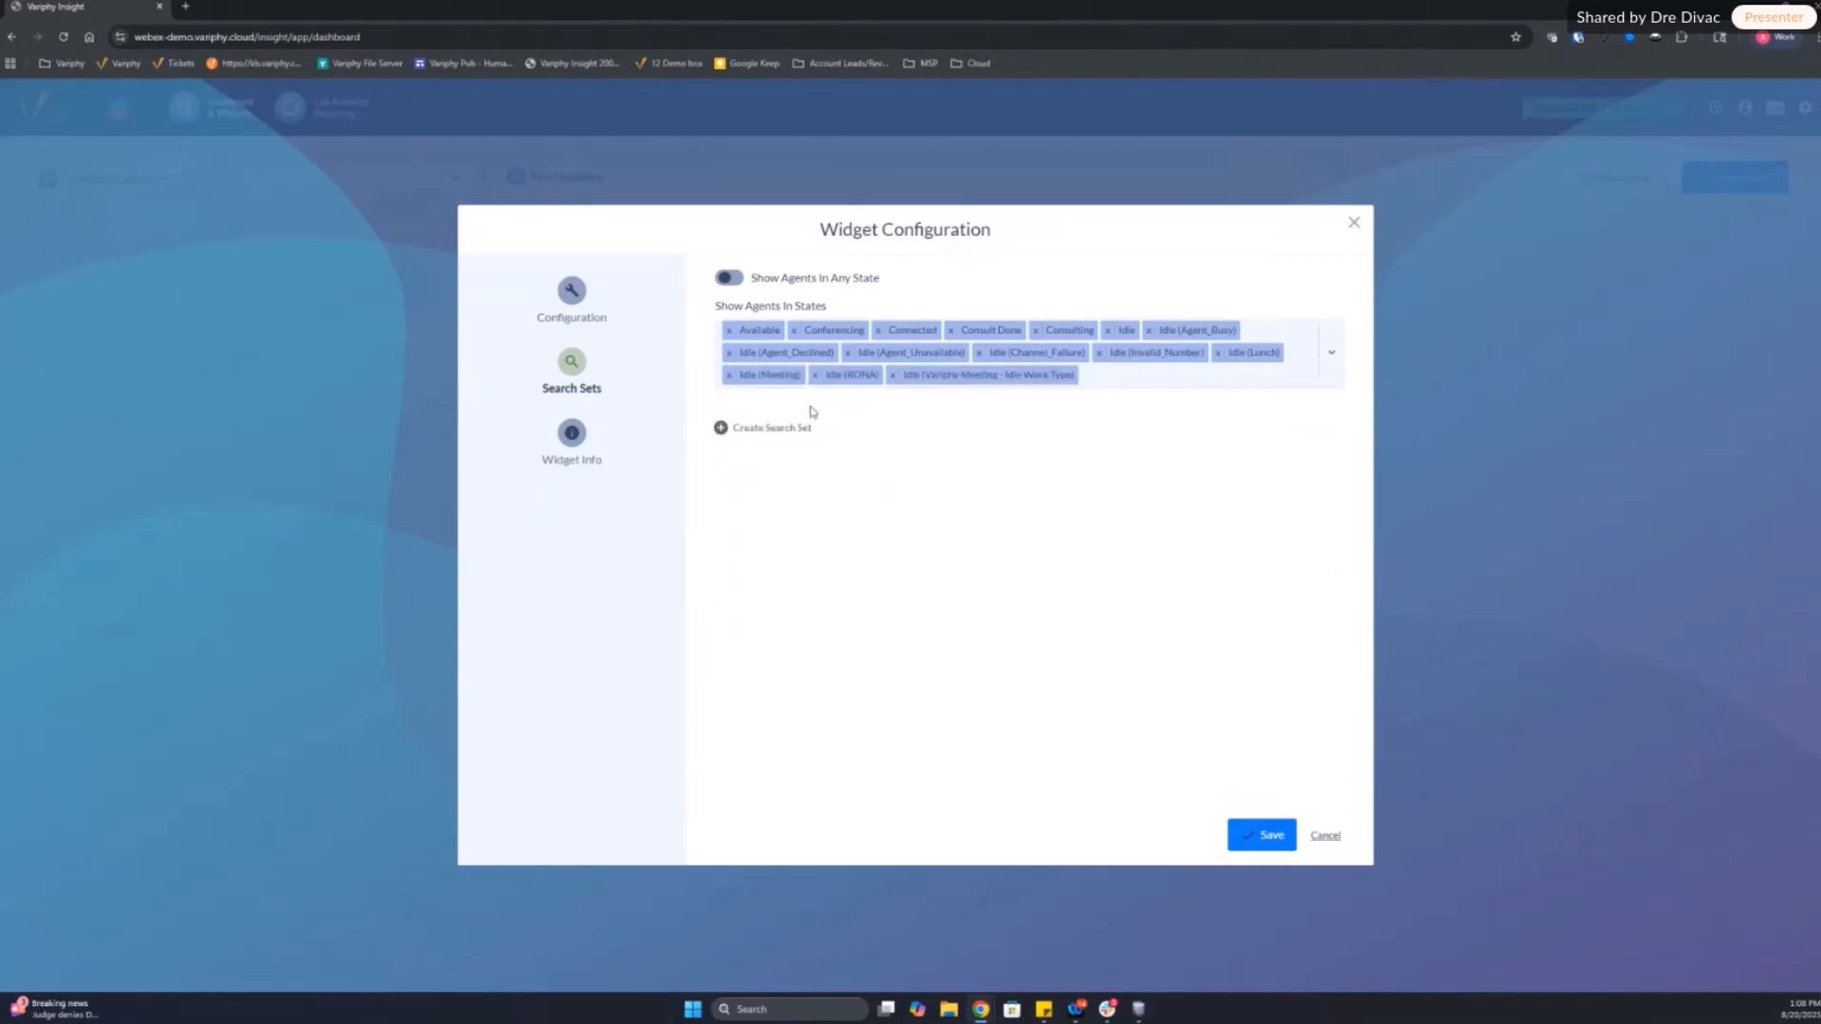
{"action": "left_click", "coordinate": [1083, 381]}
{"action": "left_click", "coordinate": [774, 401]}
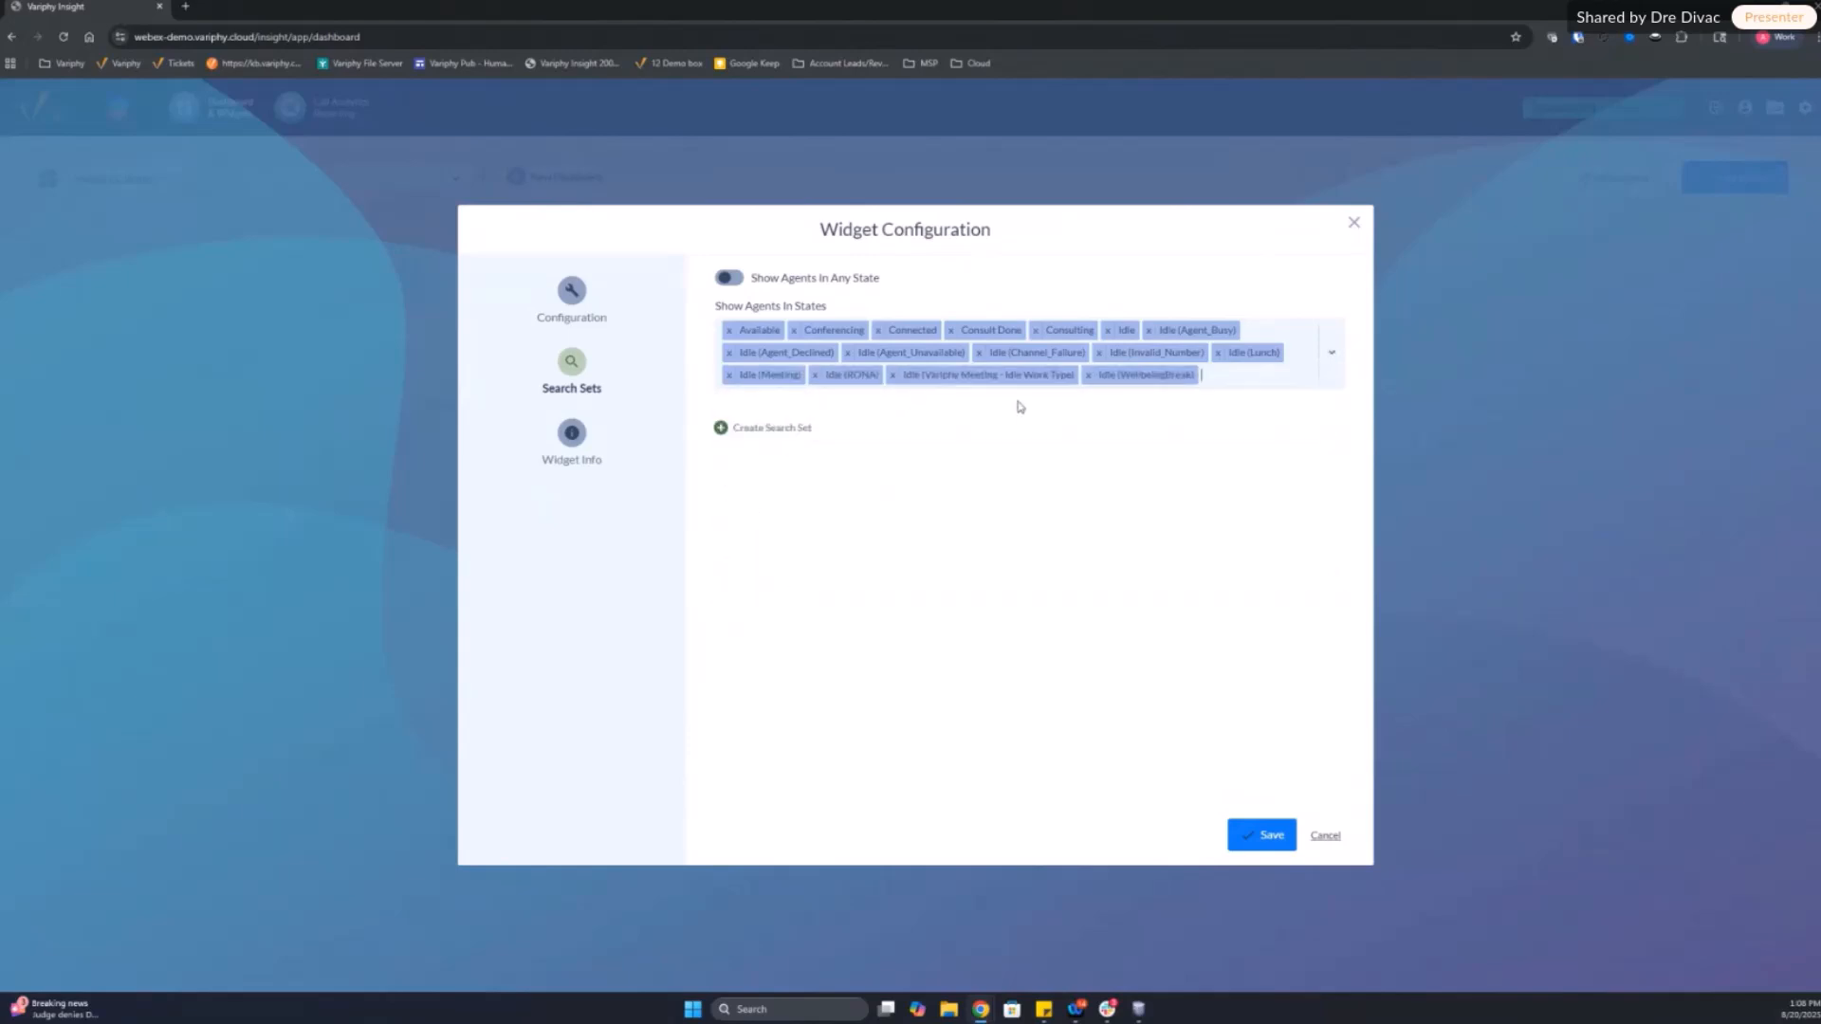
Step: Add Logged In, On Hold, Ringing, Unknown, WrapUp and WrapUp Done to the shown agent states, leaving out Logged Out
{"action": "left_click", "coordinate": [1227, 377]}
{"action": "left_click", "coordinate": [783, 405]}
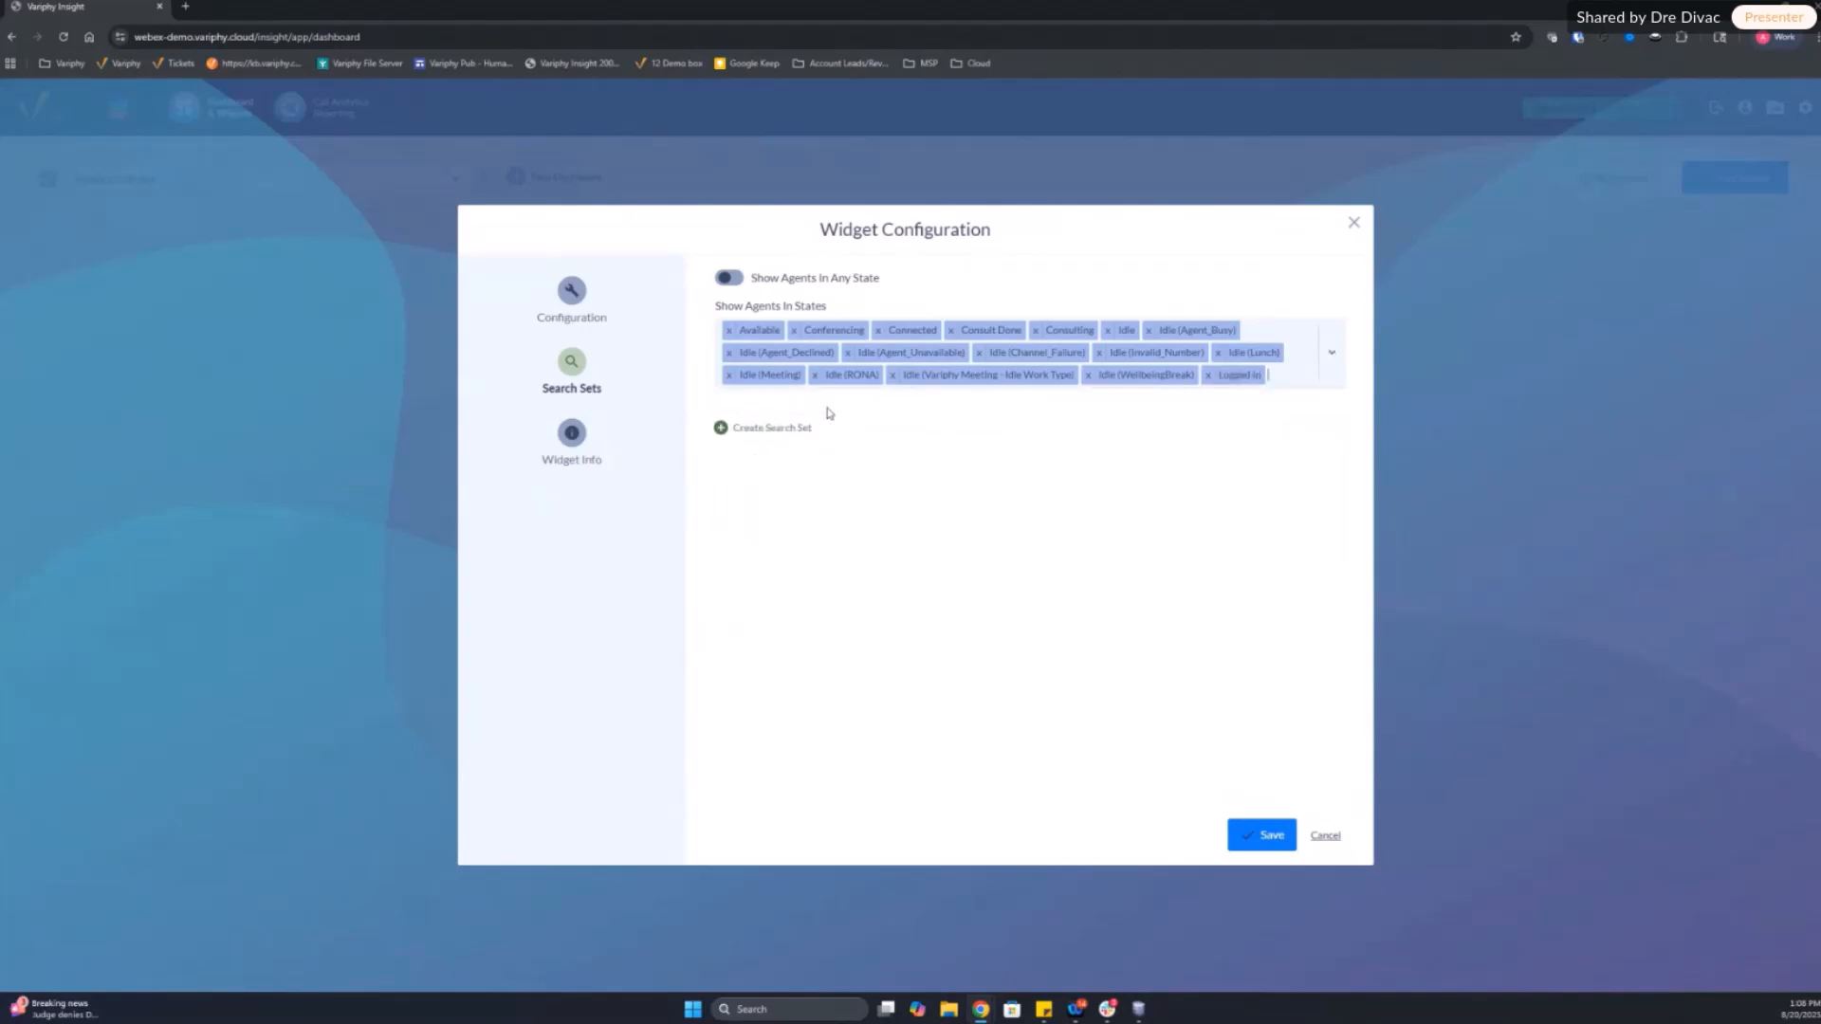
{"action": "left_click", "coordinate": [1278, 379]}
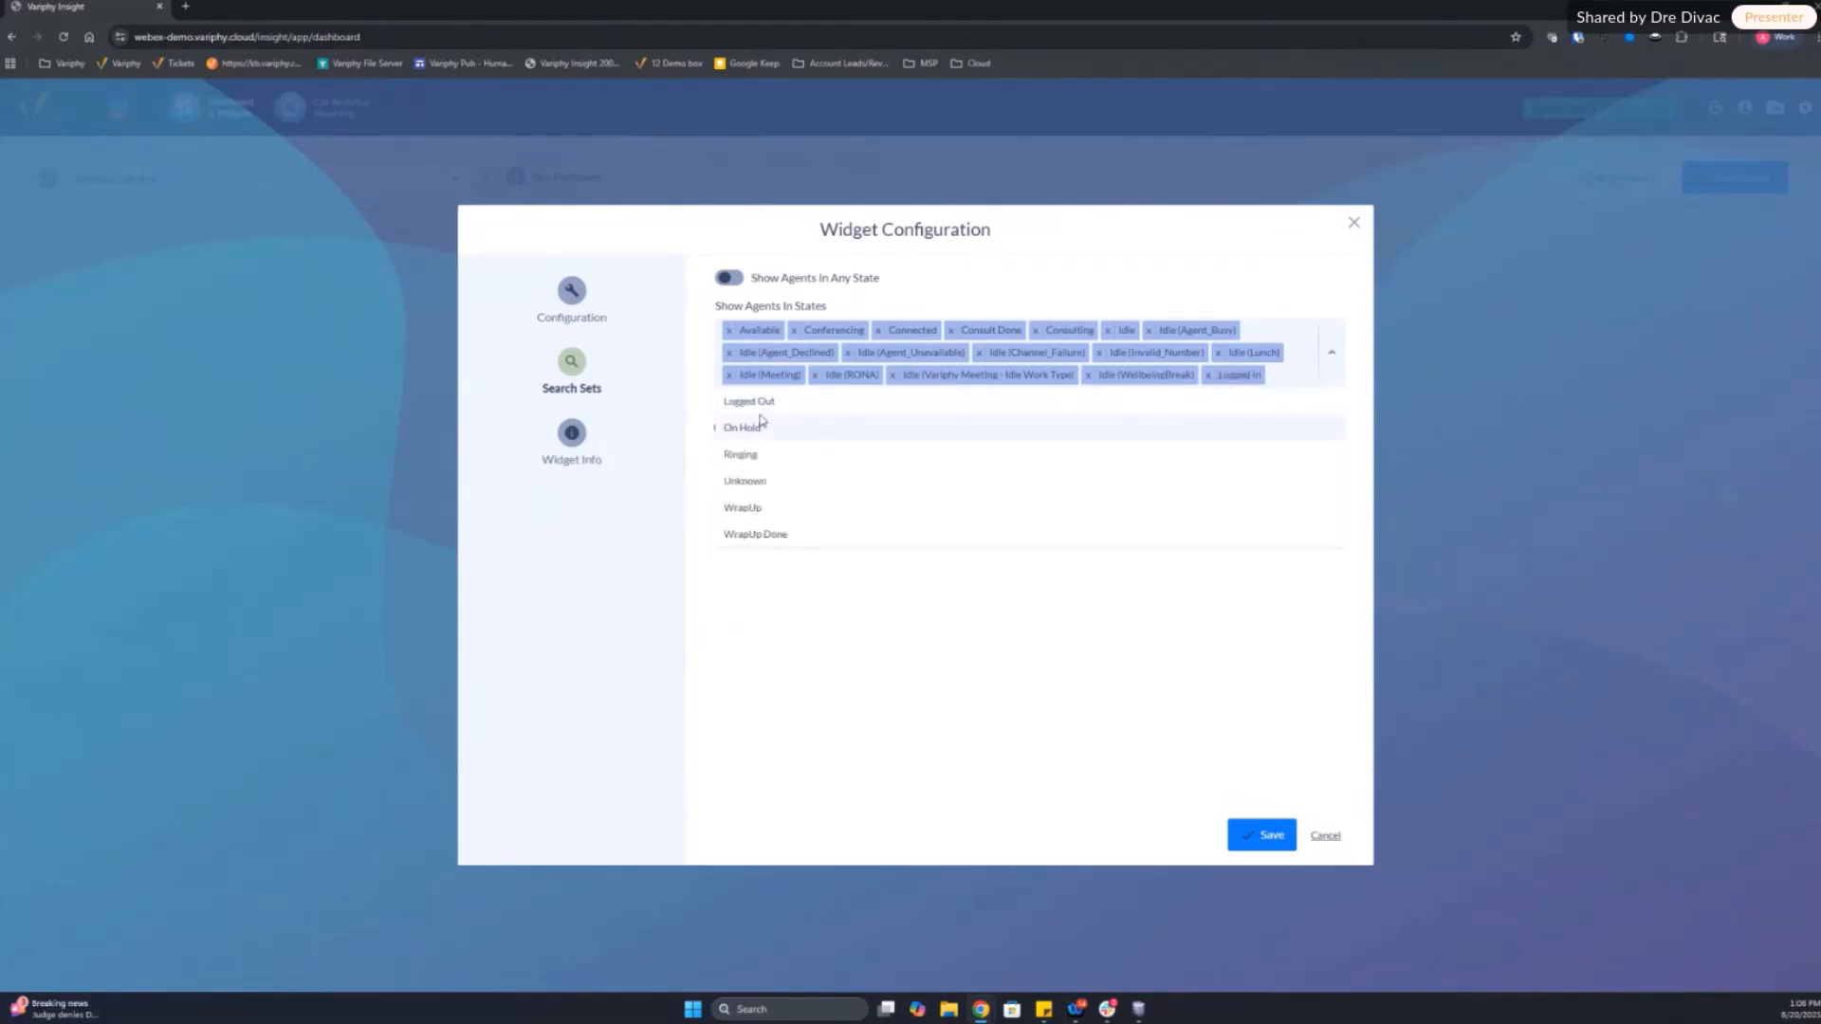
{"action": "left_click", "coordinate": [759, 427]}
{"action": "left_click", "coordinate": [962, 408]}
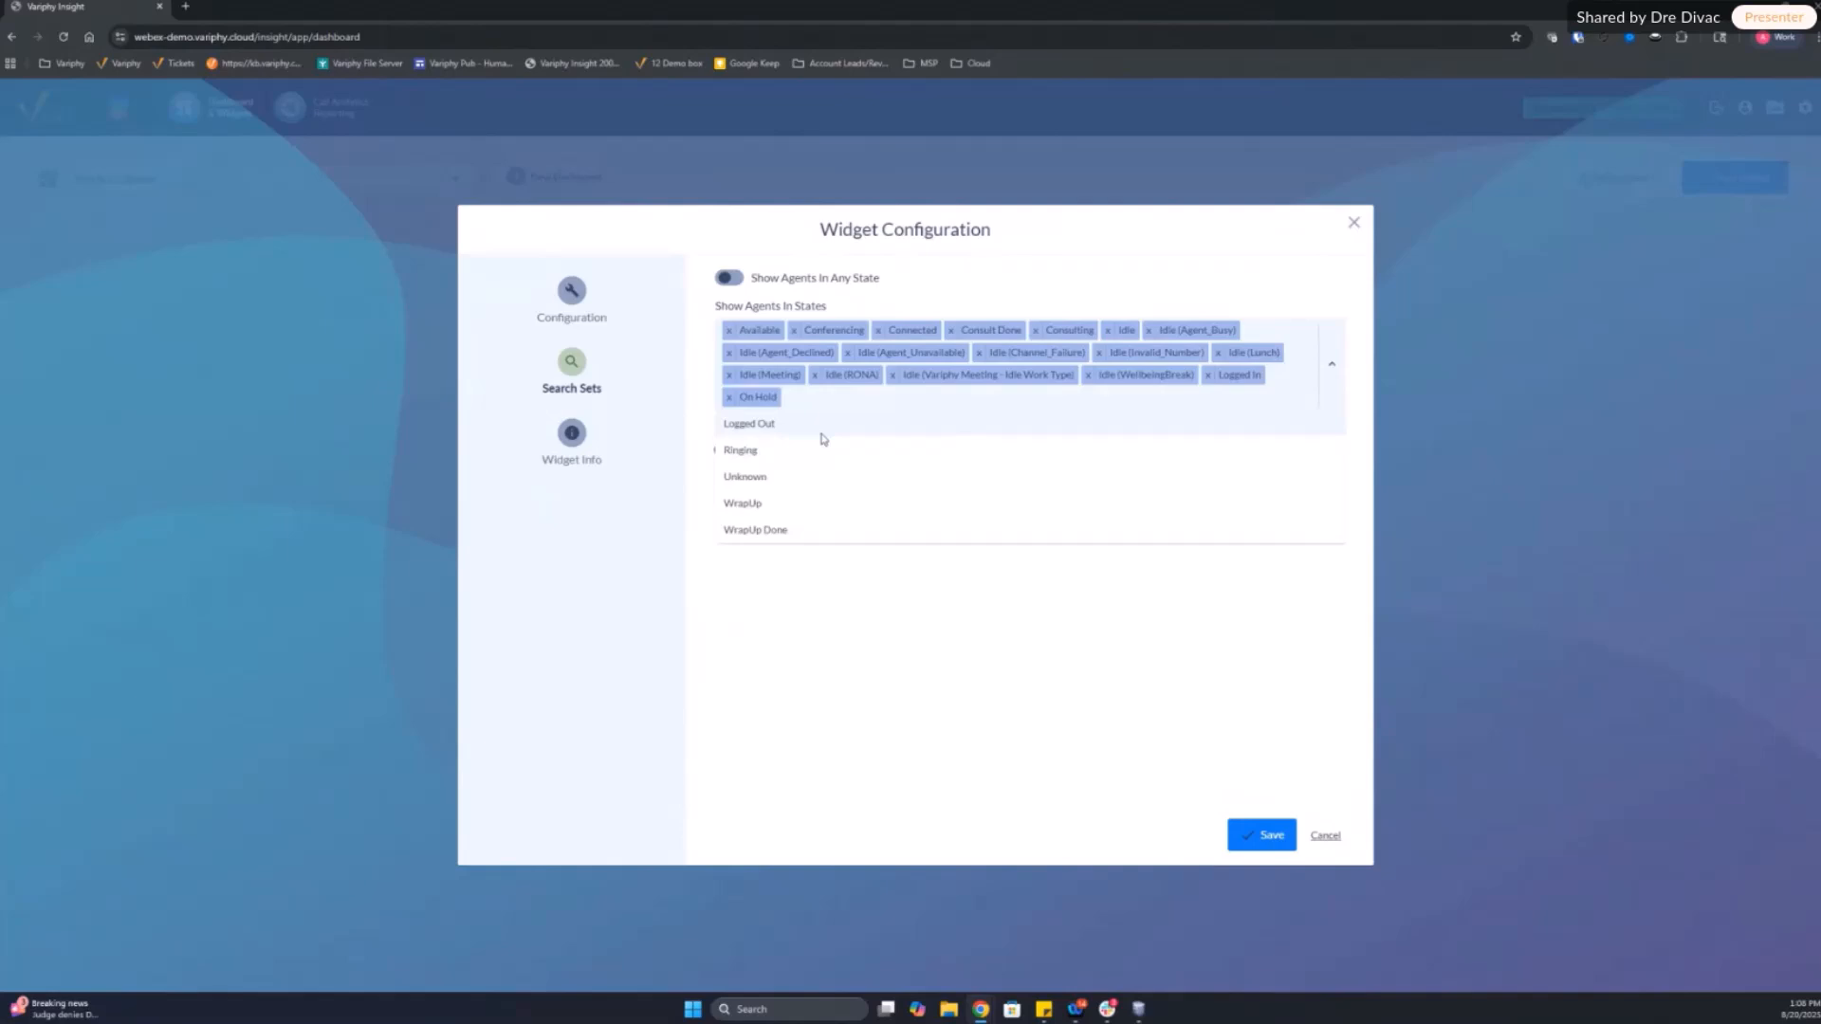
{"action": "left_click", "coordinate": [749, 450]}
{"action": "left_click", "coordinate": [926, 408]}
{"action": "left_click", "coordinate": [749, 449]}
{"action": "left_click", "coordinate": [938, 406]}
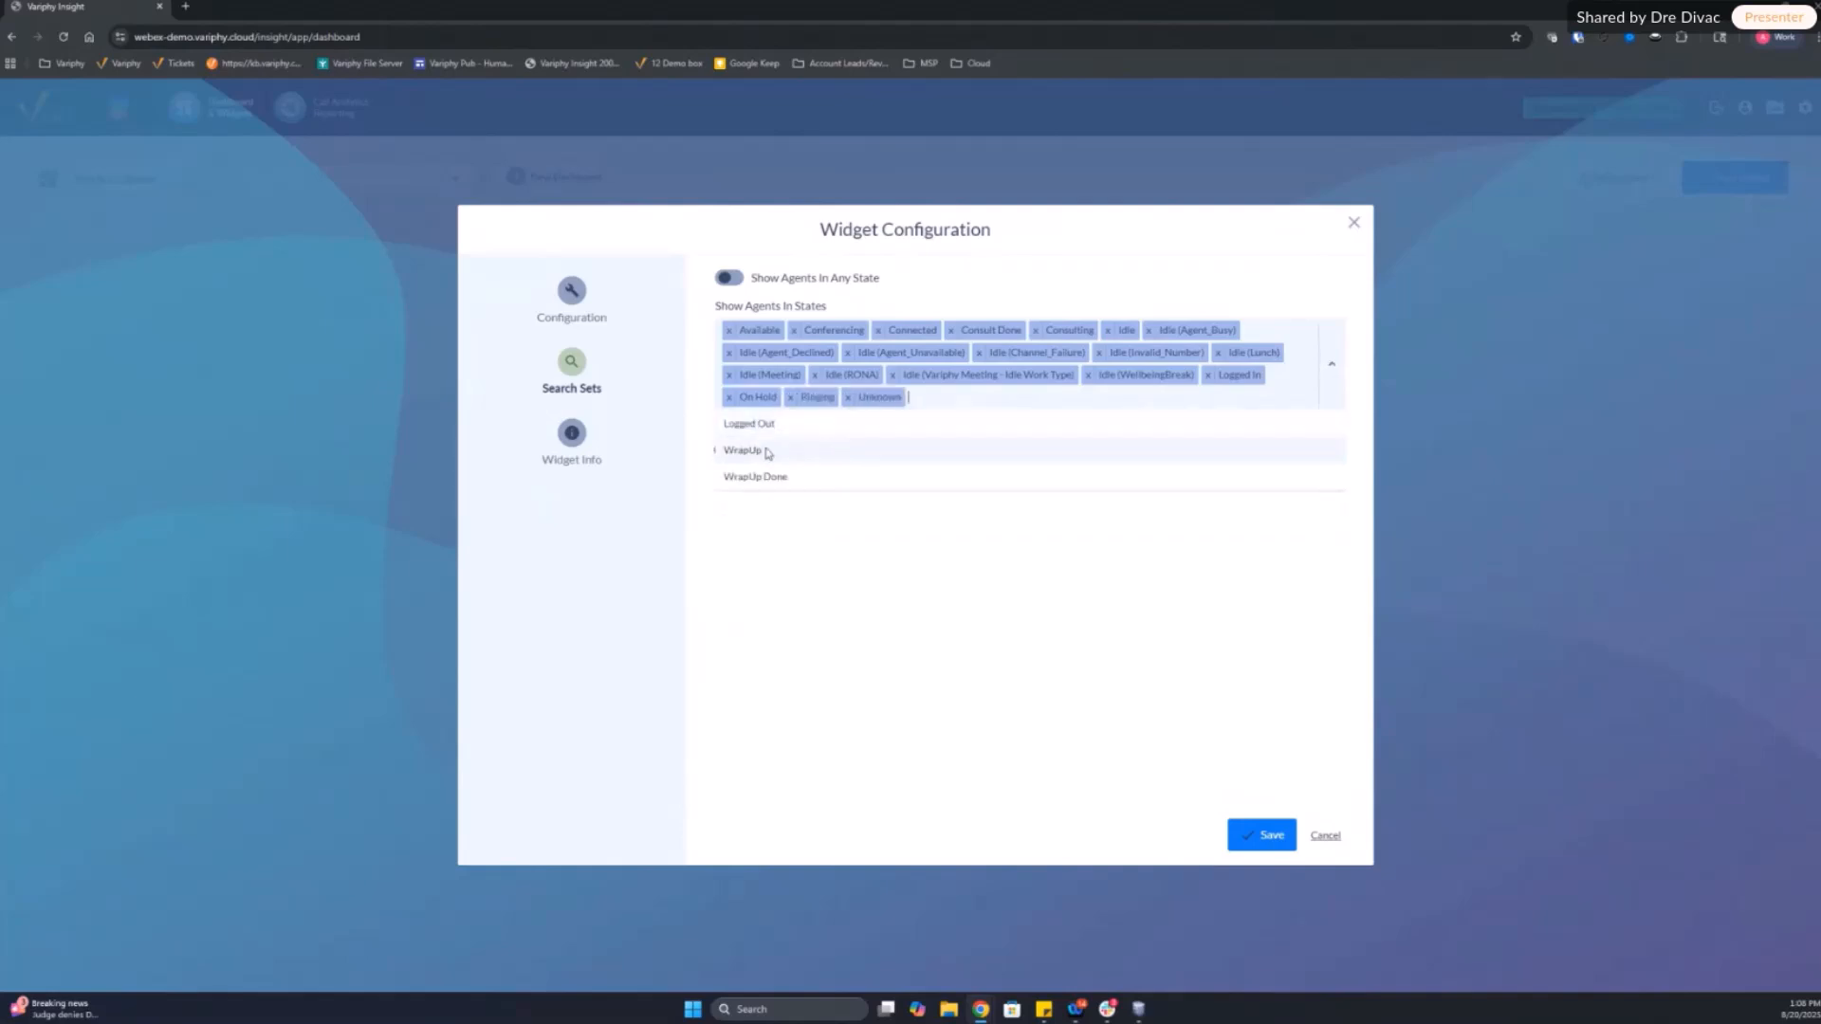
{"action": "left_click", "coordinate": [823, 449]}
{"action": "left_click", "coordinate": [986, 408]}
{"action": "left_click", "coordinate": [790, 454]}
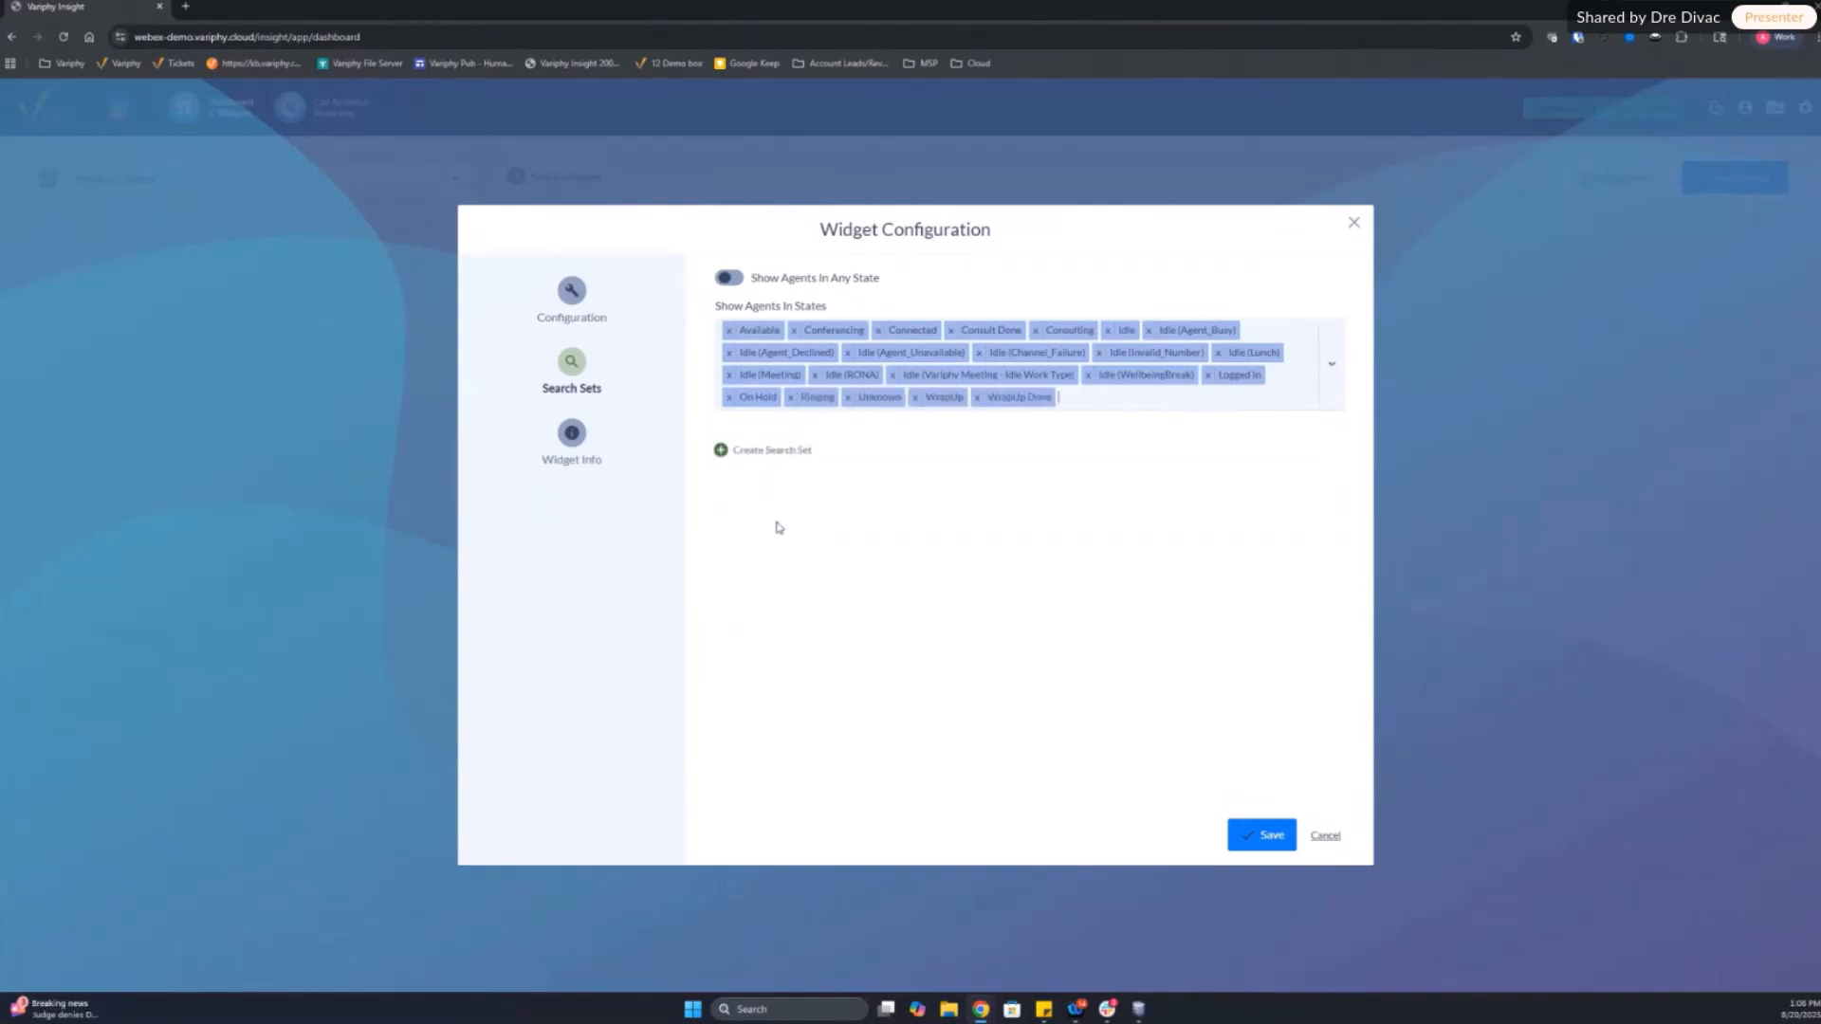
Step: Save the widget with the Agent Headset icon and enlarge it to about half the dashboard's width
{"action": "left_click", "coordinate": [572, 294]}
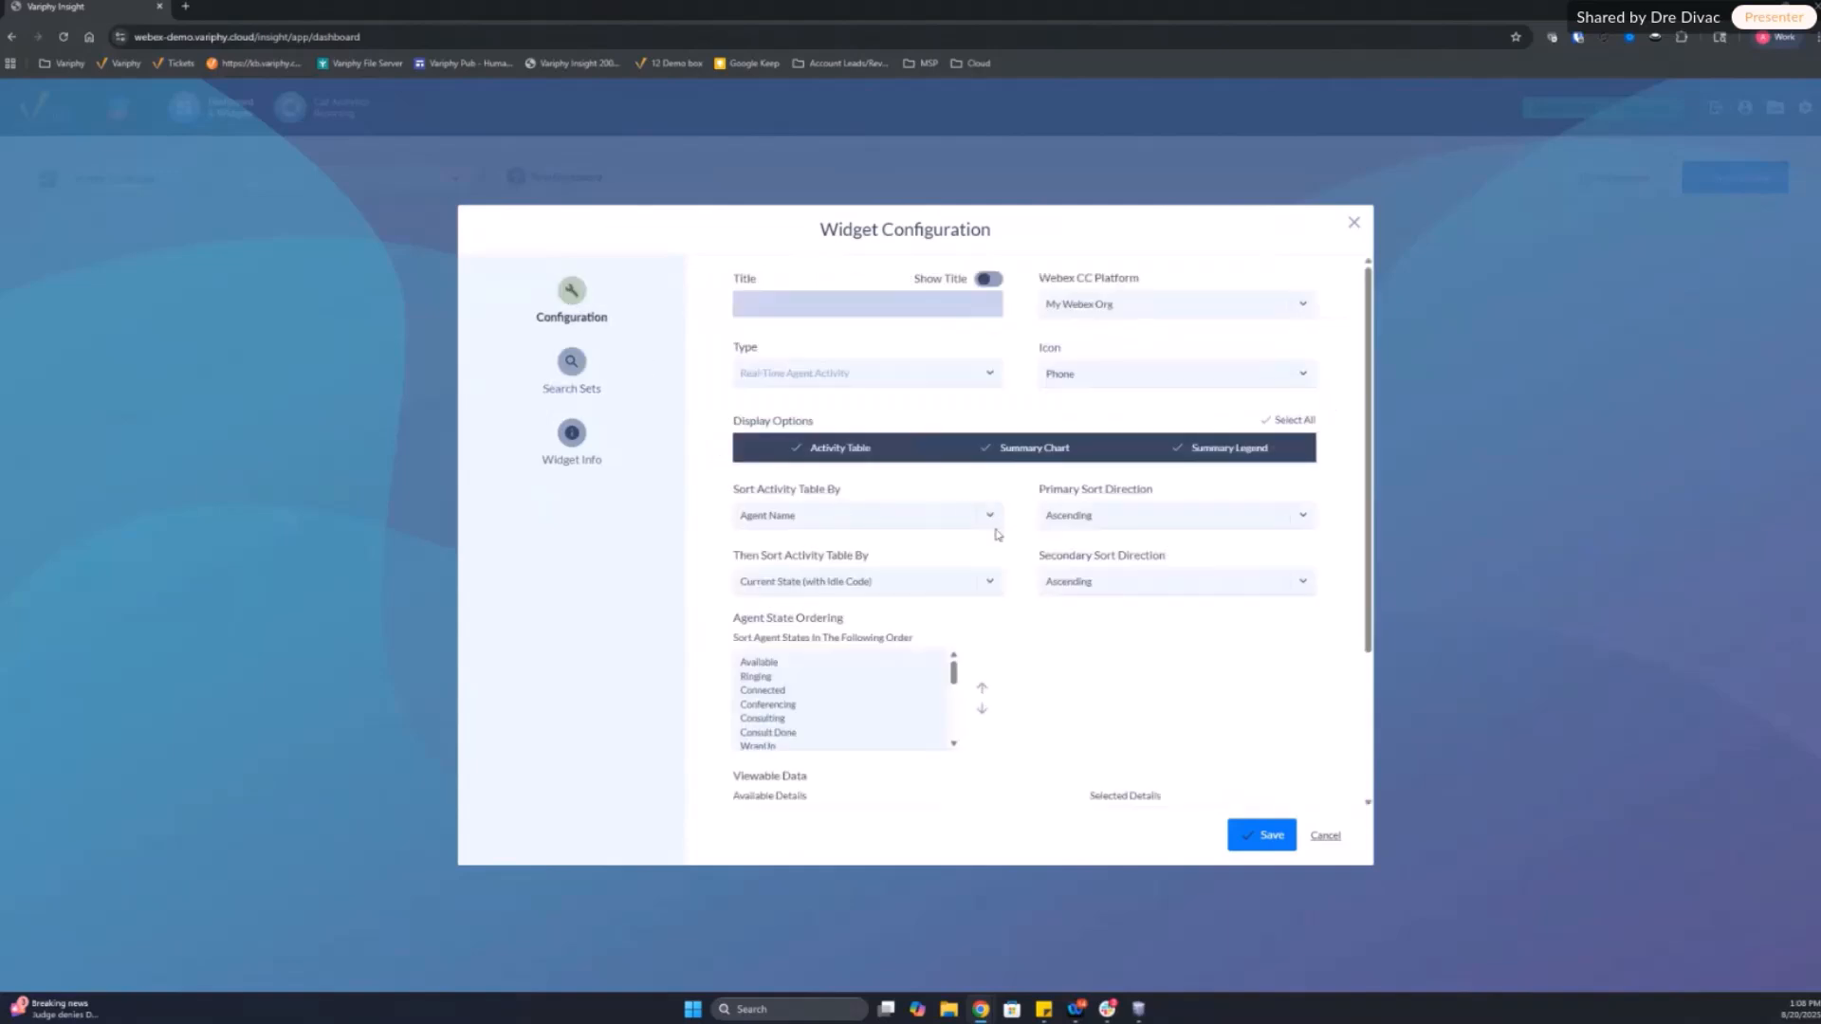
{"action": "scroll", "coordinate": [1018, 555], "scroll_direction": "down", "scroll_amount": 2}
{"action": "scroll", "coordinate": [1017, 554], "scroll_direction": "up", "scroll_amount": 2}
{"action": "left_click", "coordinate": [1114, 379]}
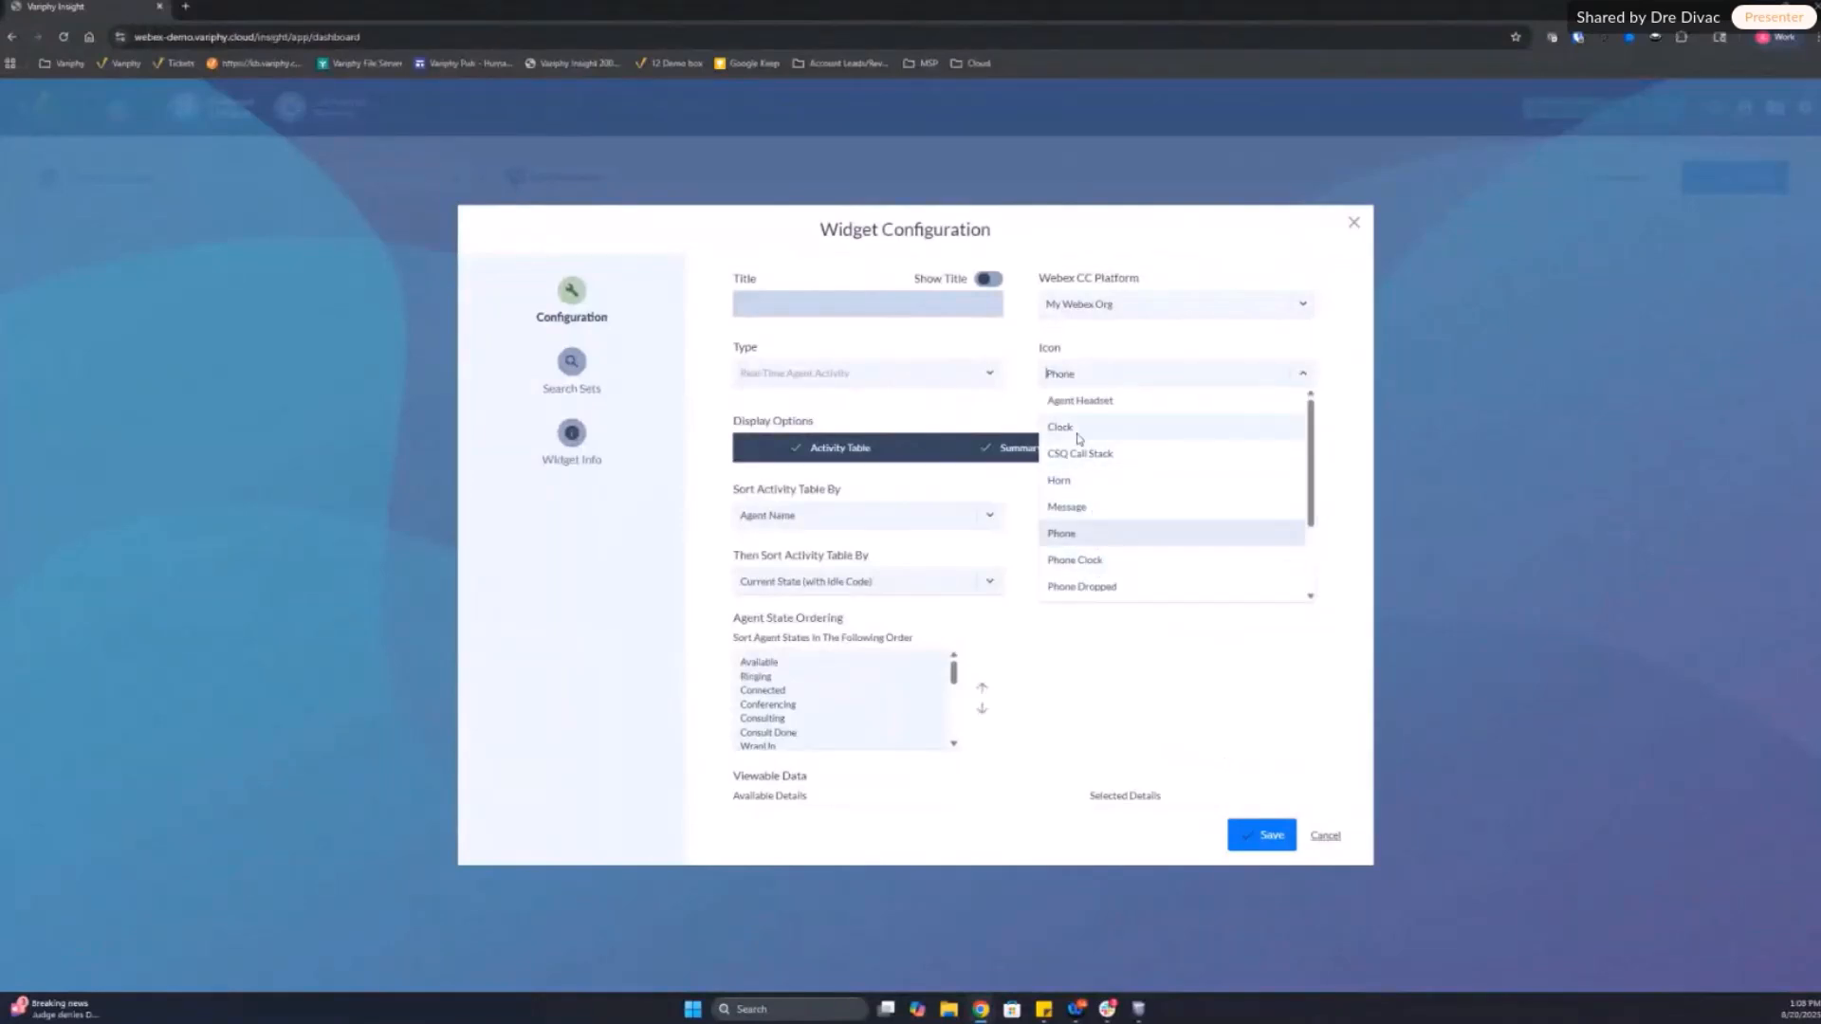
{"action": "left_click", "coordinate": [1075, 402]}
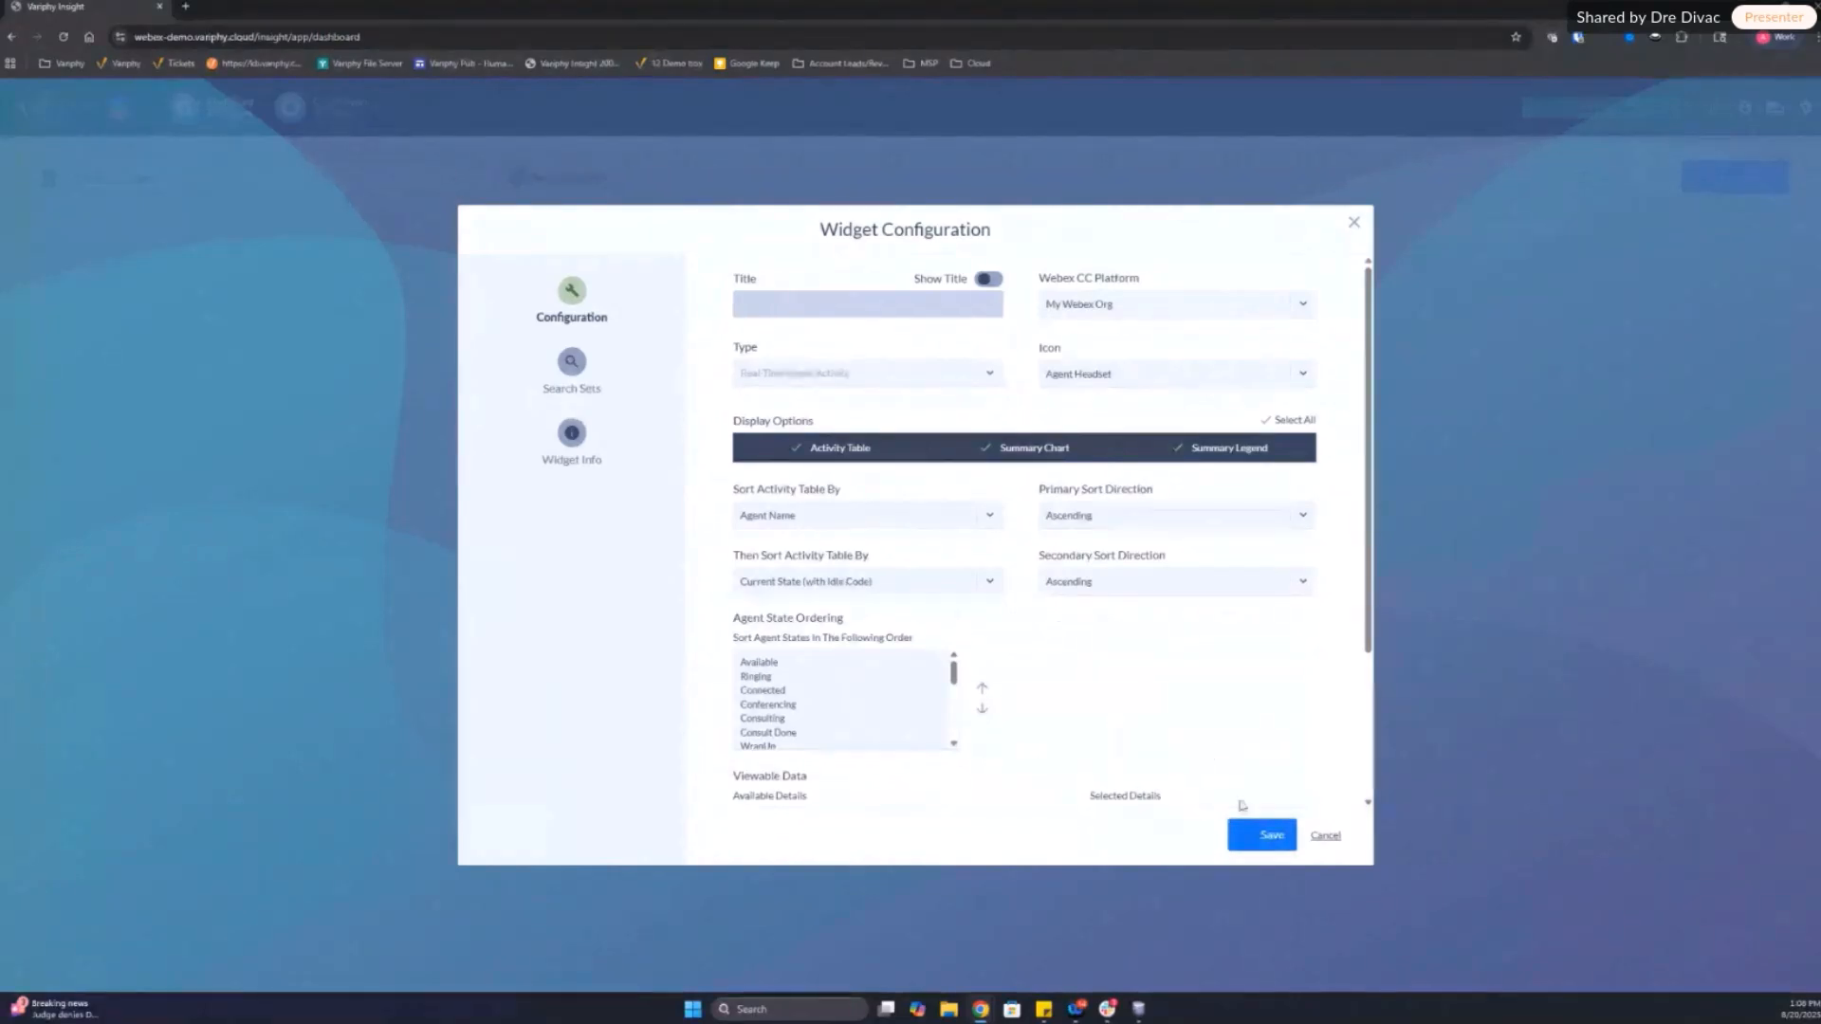
{"action": "left_click", "coordinate": [1252, 837]}
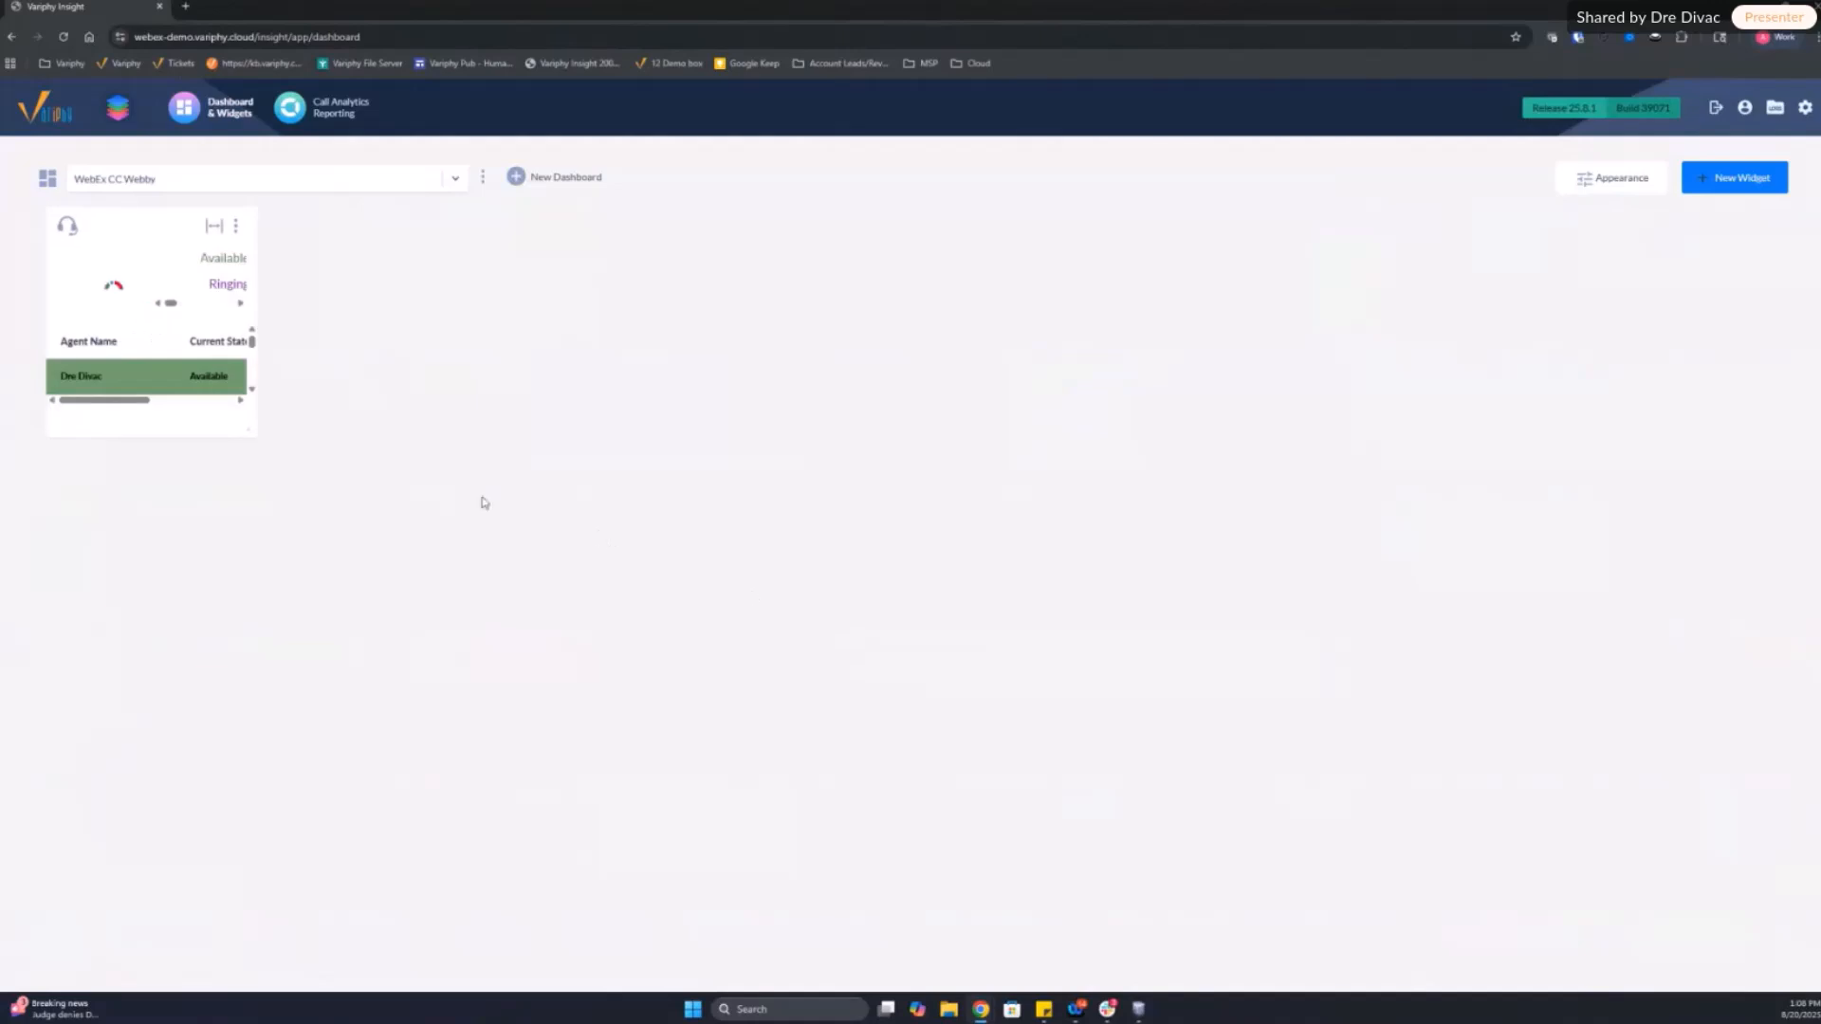
{"action": "left_click_drag", "start_coordinate": [263, 427], "coordinate": [913, 699]}
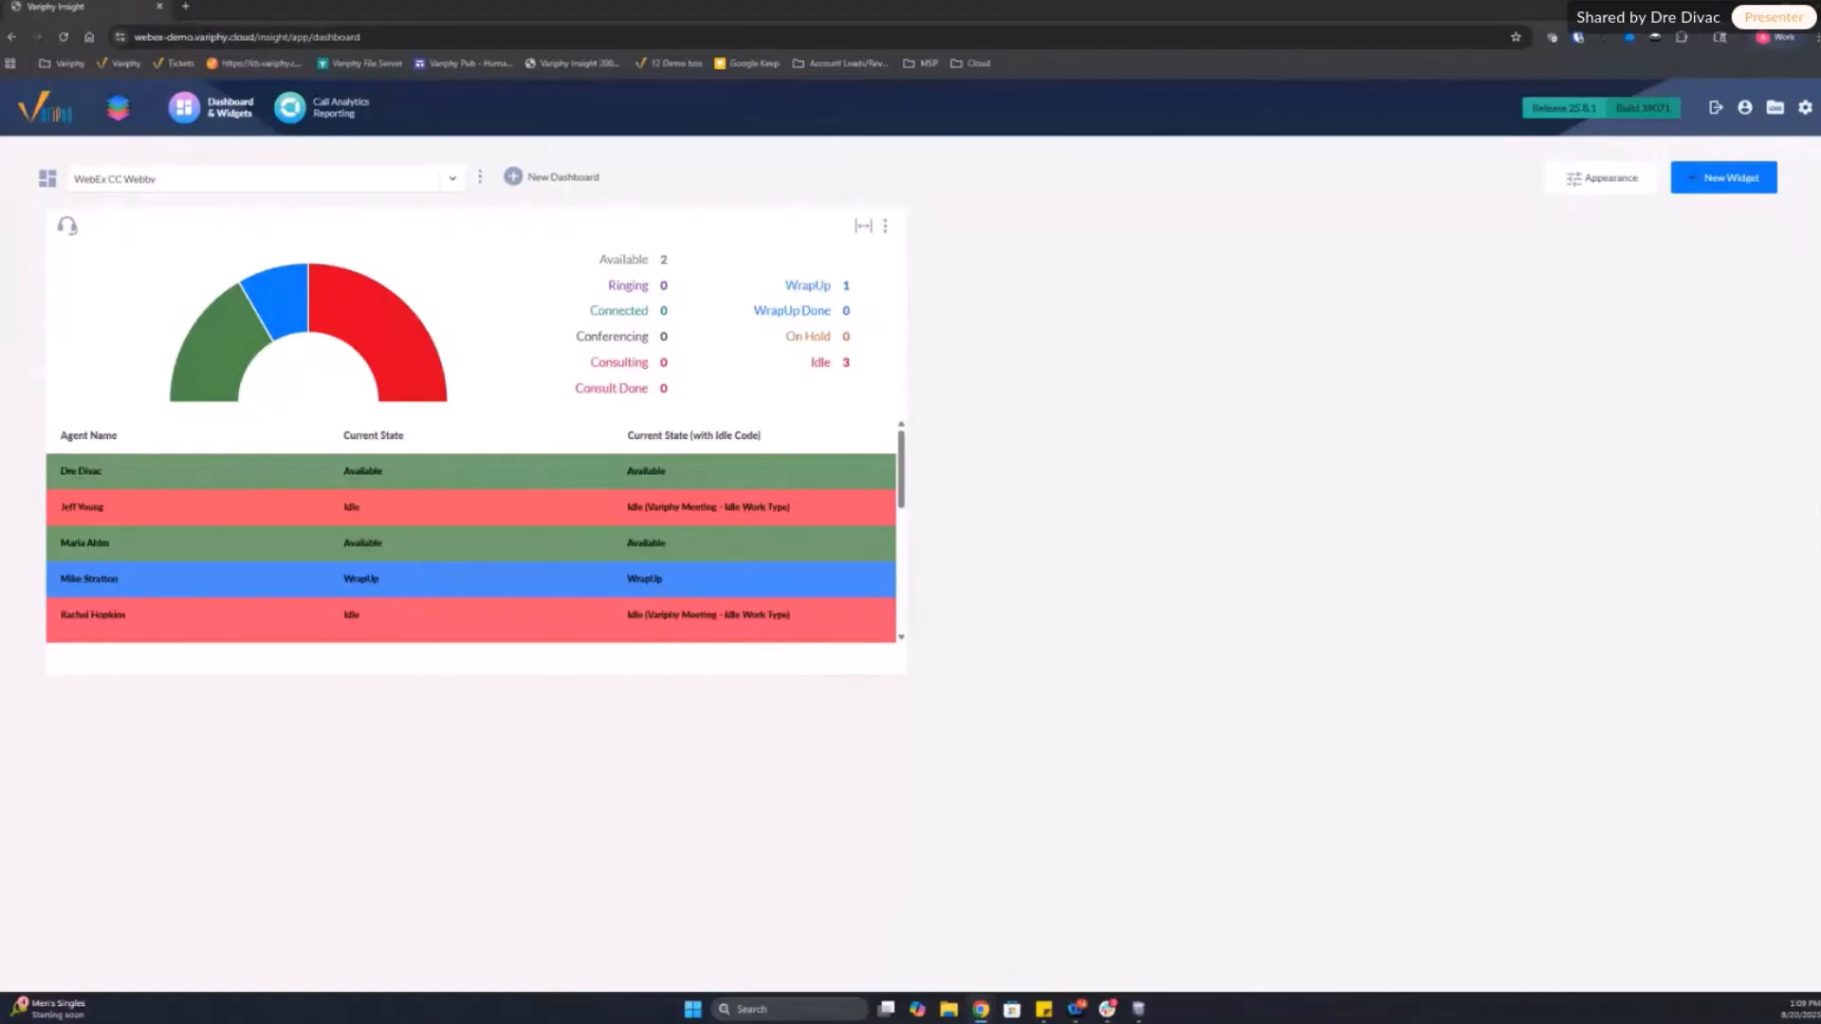
Step: Start a new Grouping Statistics widget for the Call Analytics feature on the My Webex Org platform and proceed to its configuration
{"action": "left_click", "coordinate": [1748, 179]}
{"action": "left_click", "coordinate": [1733, 184]}
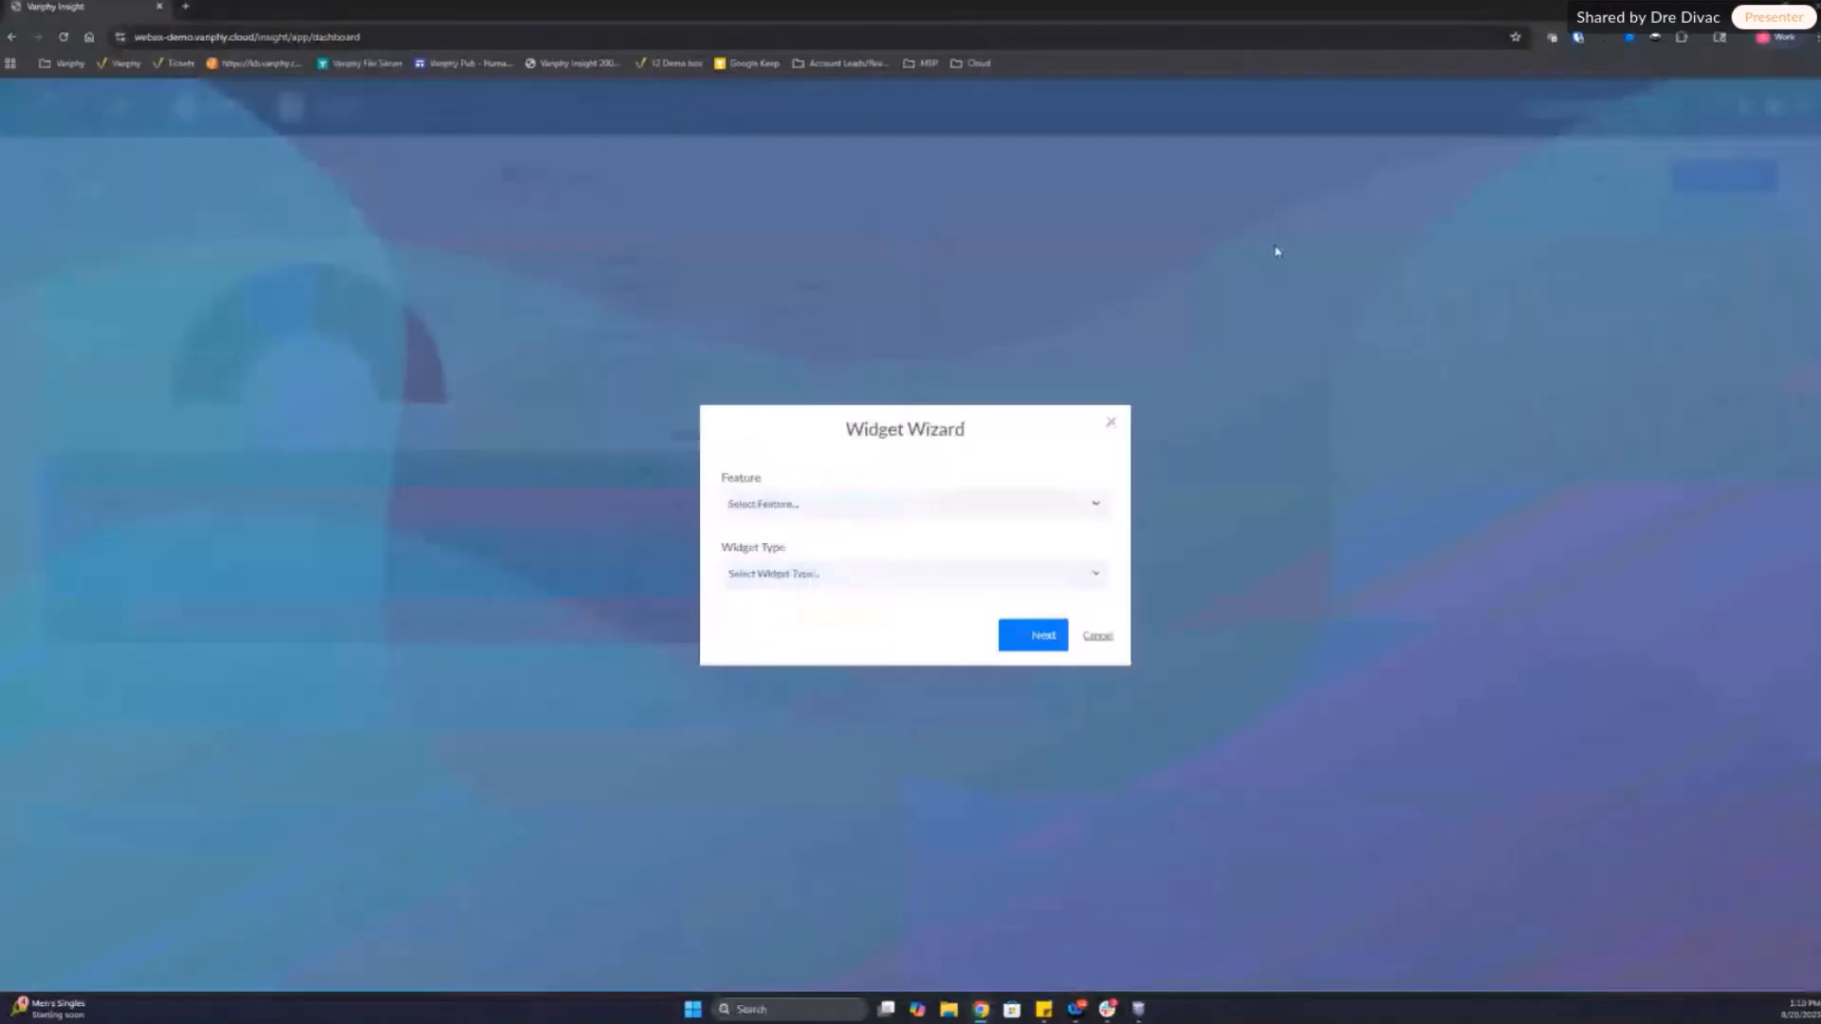
{"action": "left_click", "coordinate": [793, 506]}
{"action": "left_click", "coordinate": [755, 557]}
{"action": "left_click", "coordinate": [804, 539]}
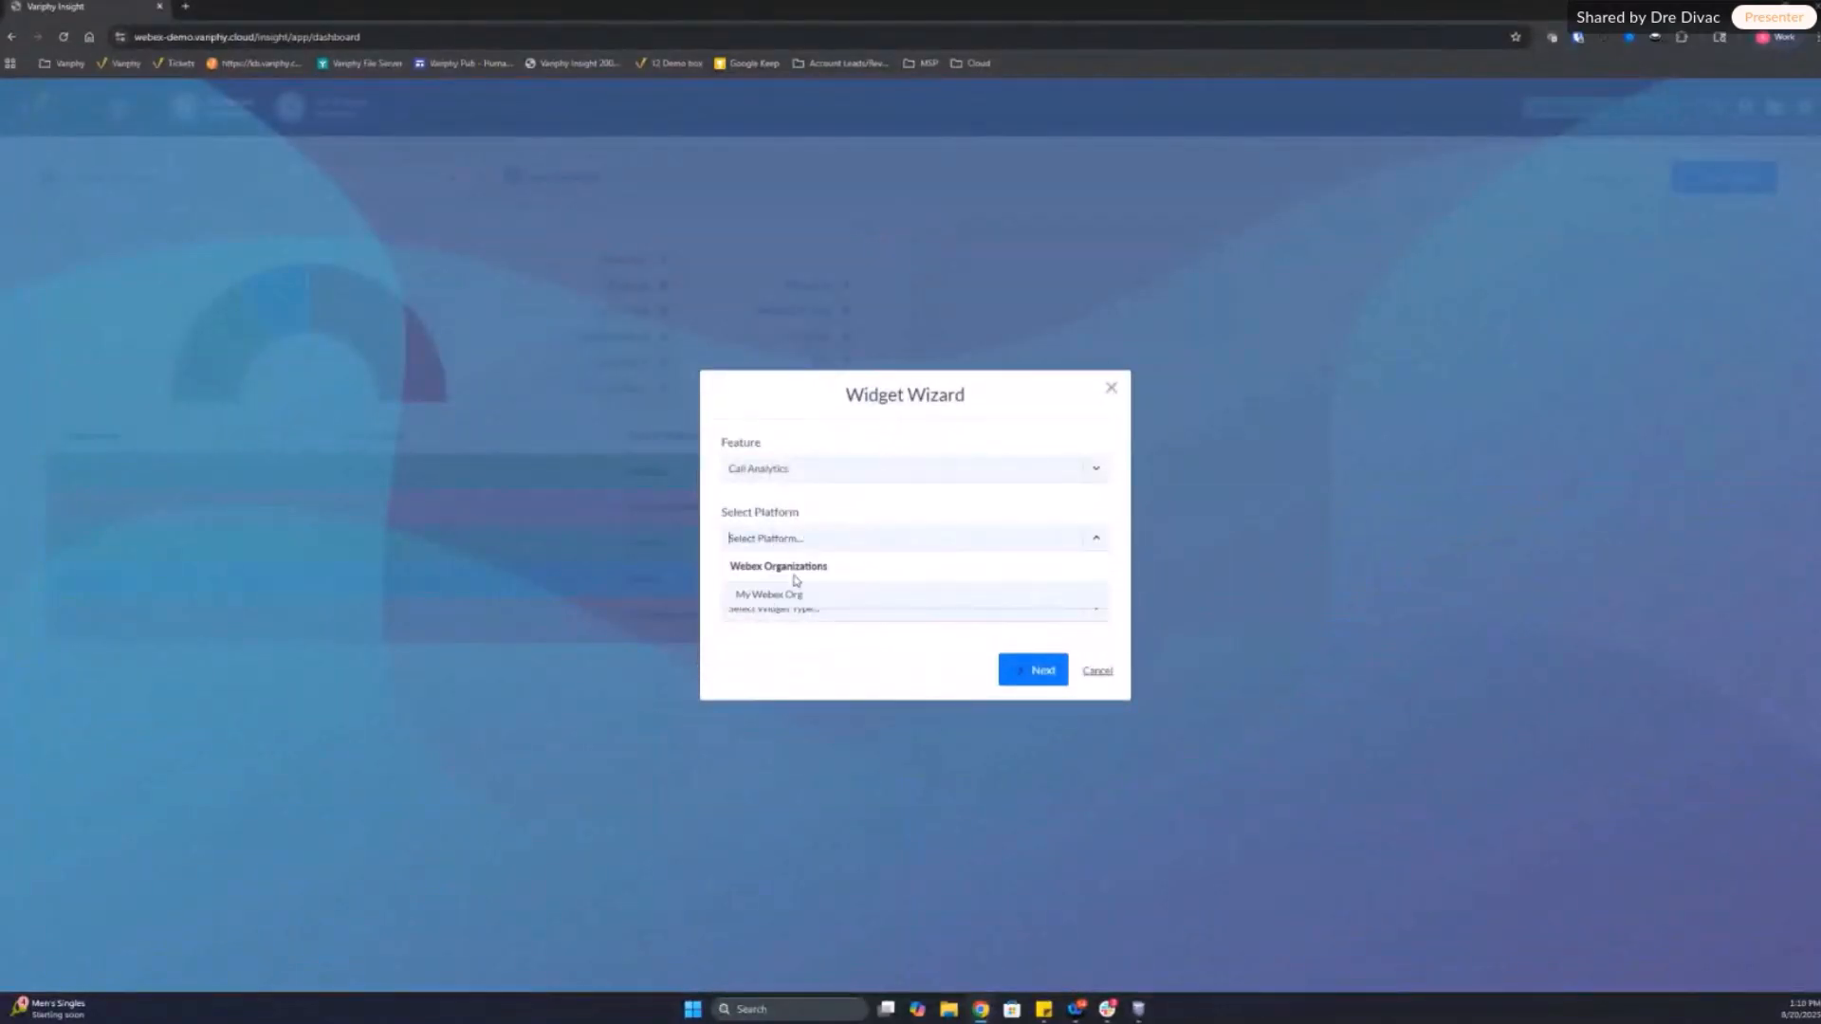
{"action": "left_click", "coordinate": [793, 590]}
{"action": "left_click", "coordinate": [787, 612]}
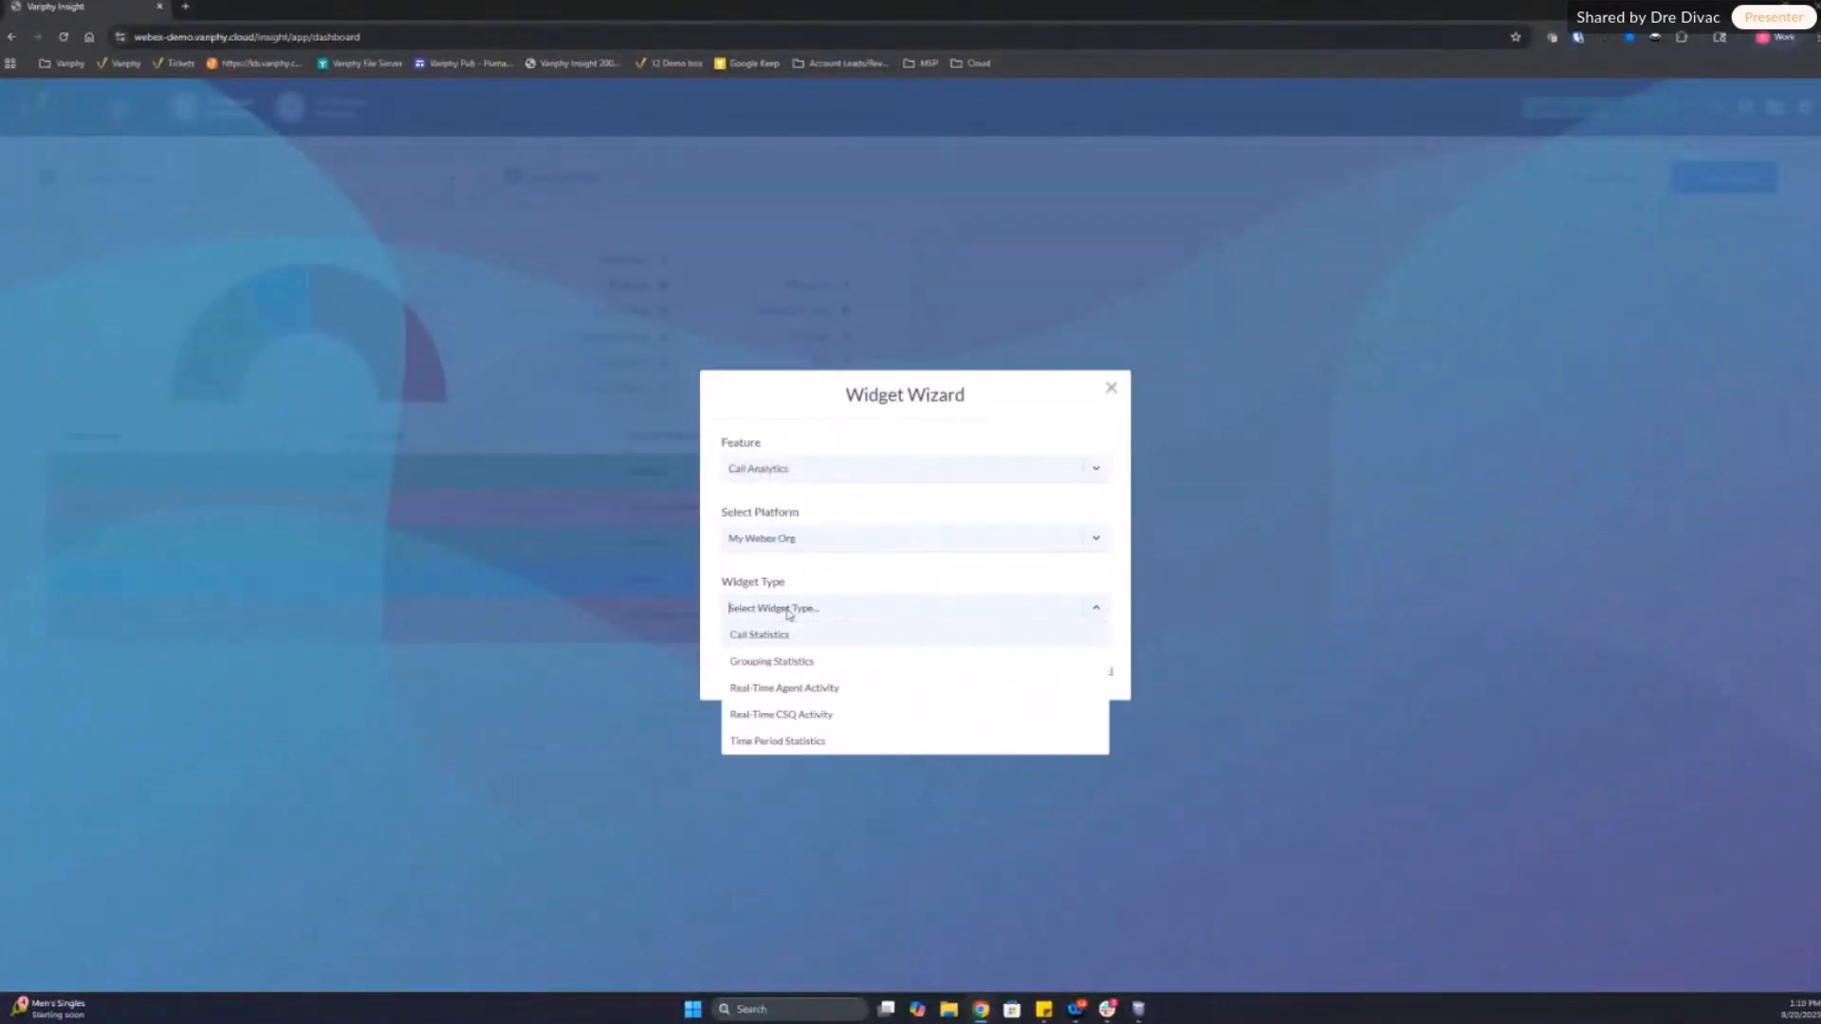
{"action": "left_click", "coordinate": [784, 662]}
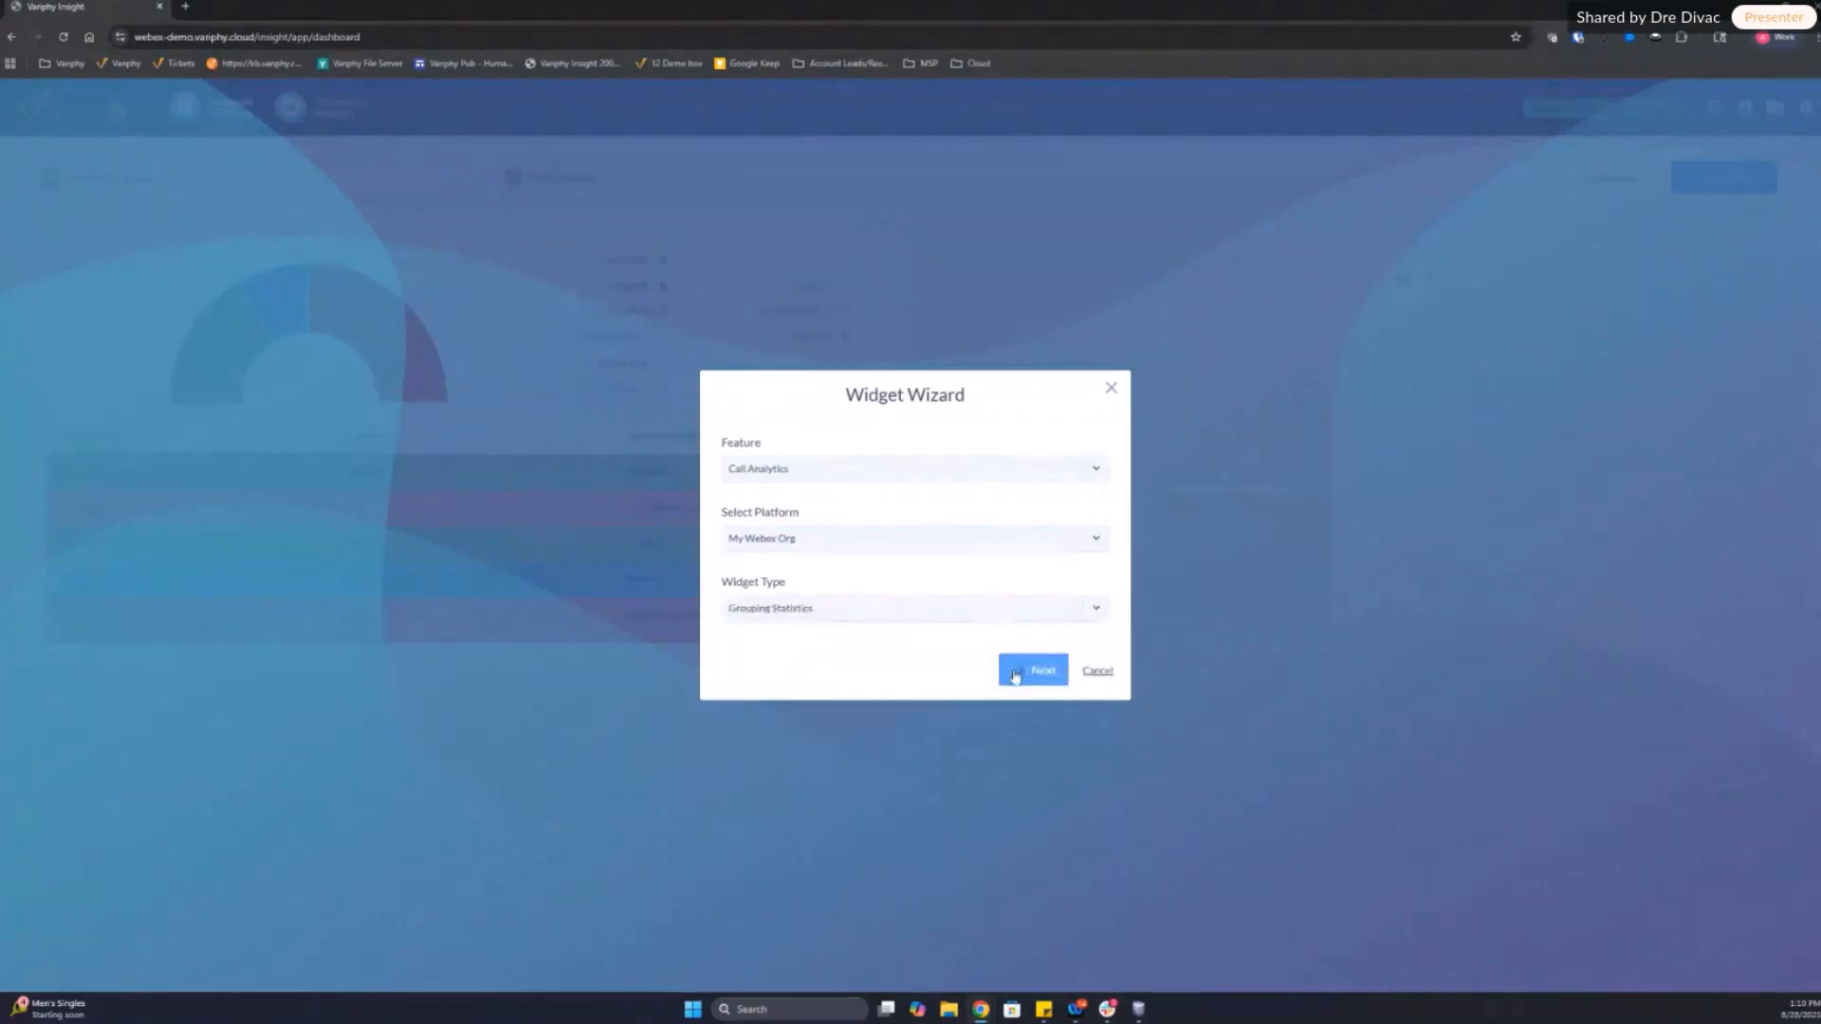
{"action": "left_click", "coordinate": [1018, 669]}
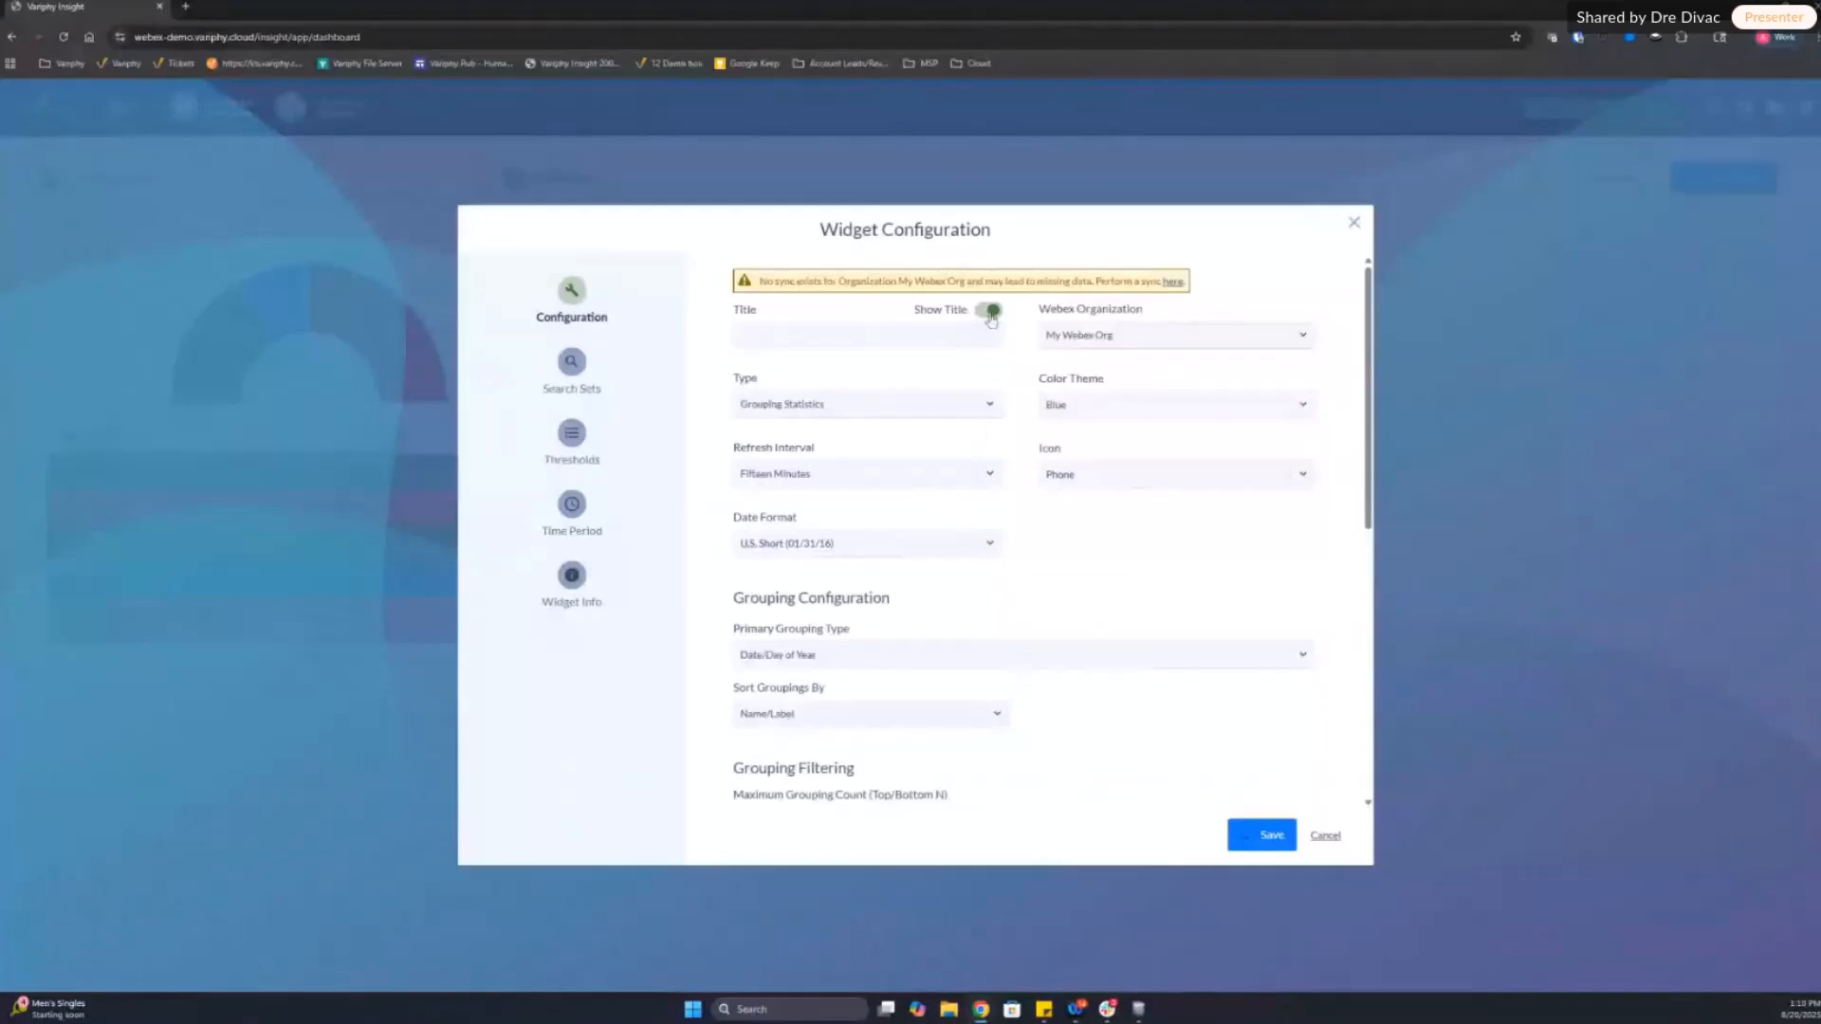
Step: Hide the Grouping Statistics widget's title and set its icon to Agent Headset
{"action": "left_click", "coordinate": [989, 312]}
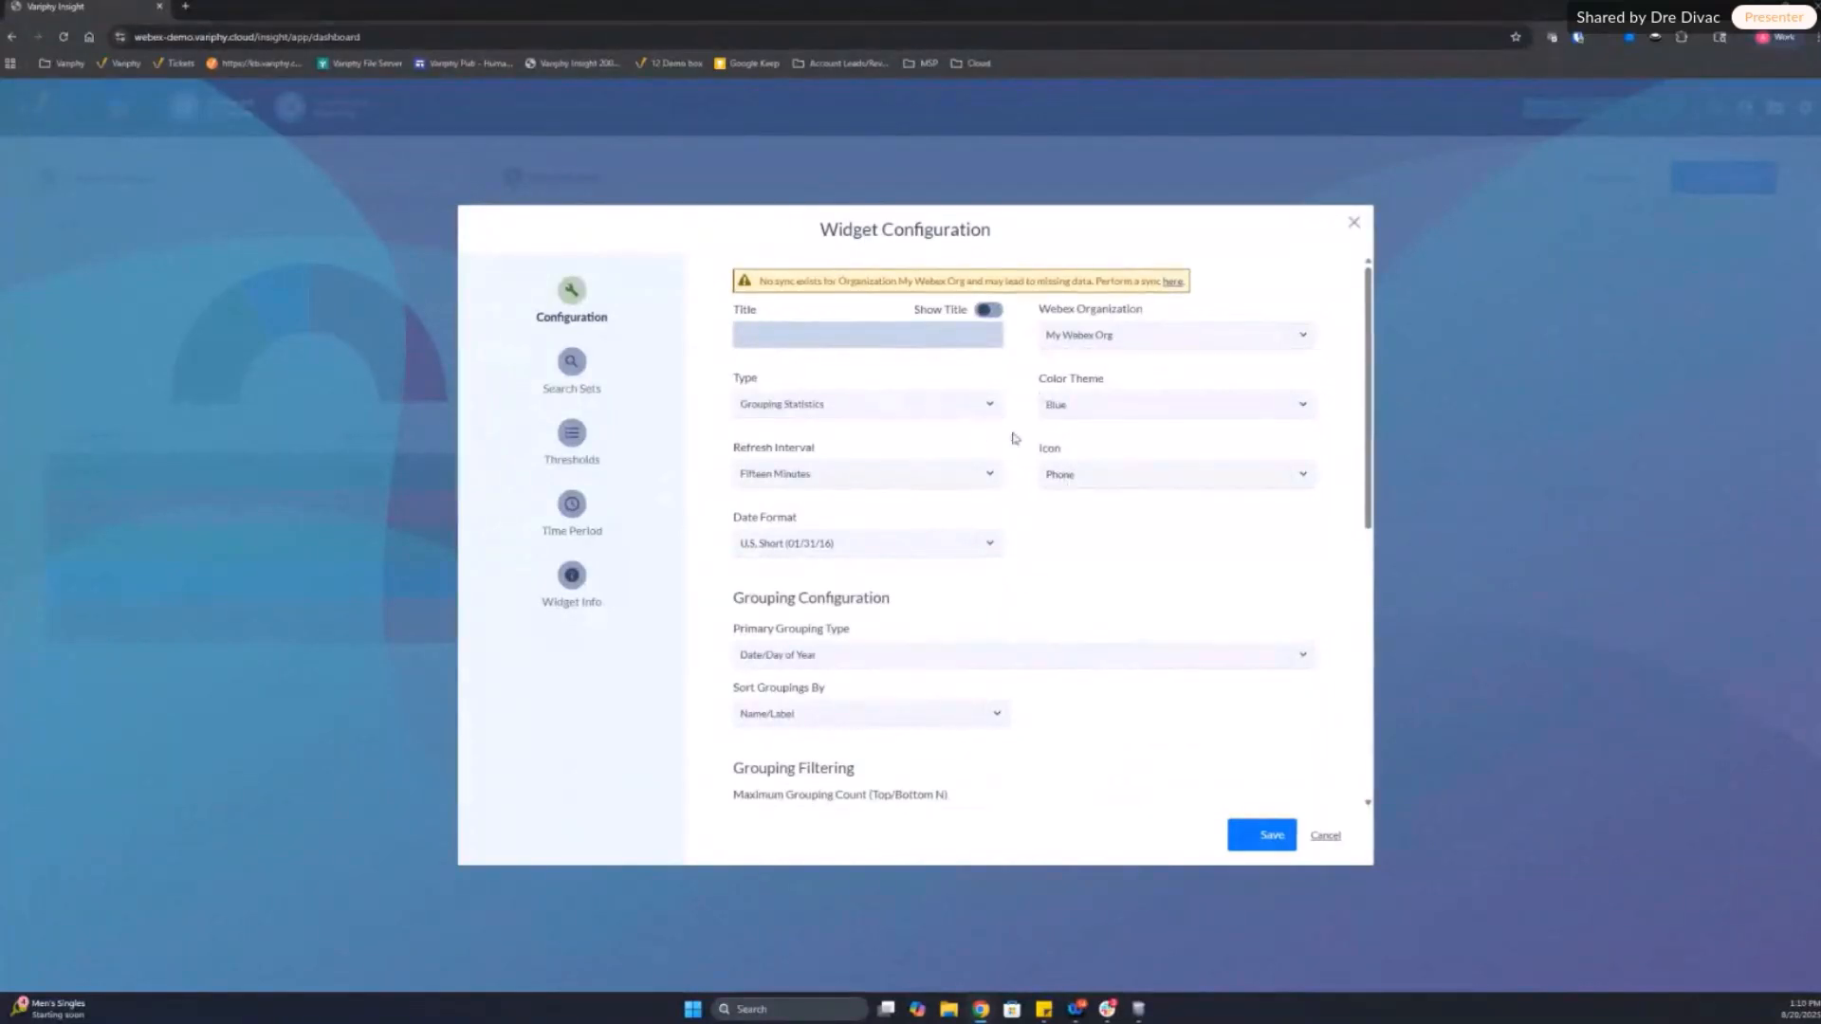
{"action": "left_click", "coordinate": [1098, 474]}
{"action": "left_click", "coordinate": [1075, 508]}
Step: Set the widget's primary grouping type to Agent Name
{"action": "scroll", "coordinate": [891, 556], "scroll_direction": "down", "scroll_amount": 2}
{"action": "left_click", "coordinate": [835, 514]}
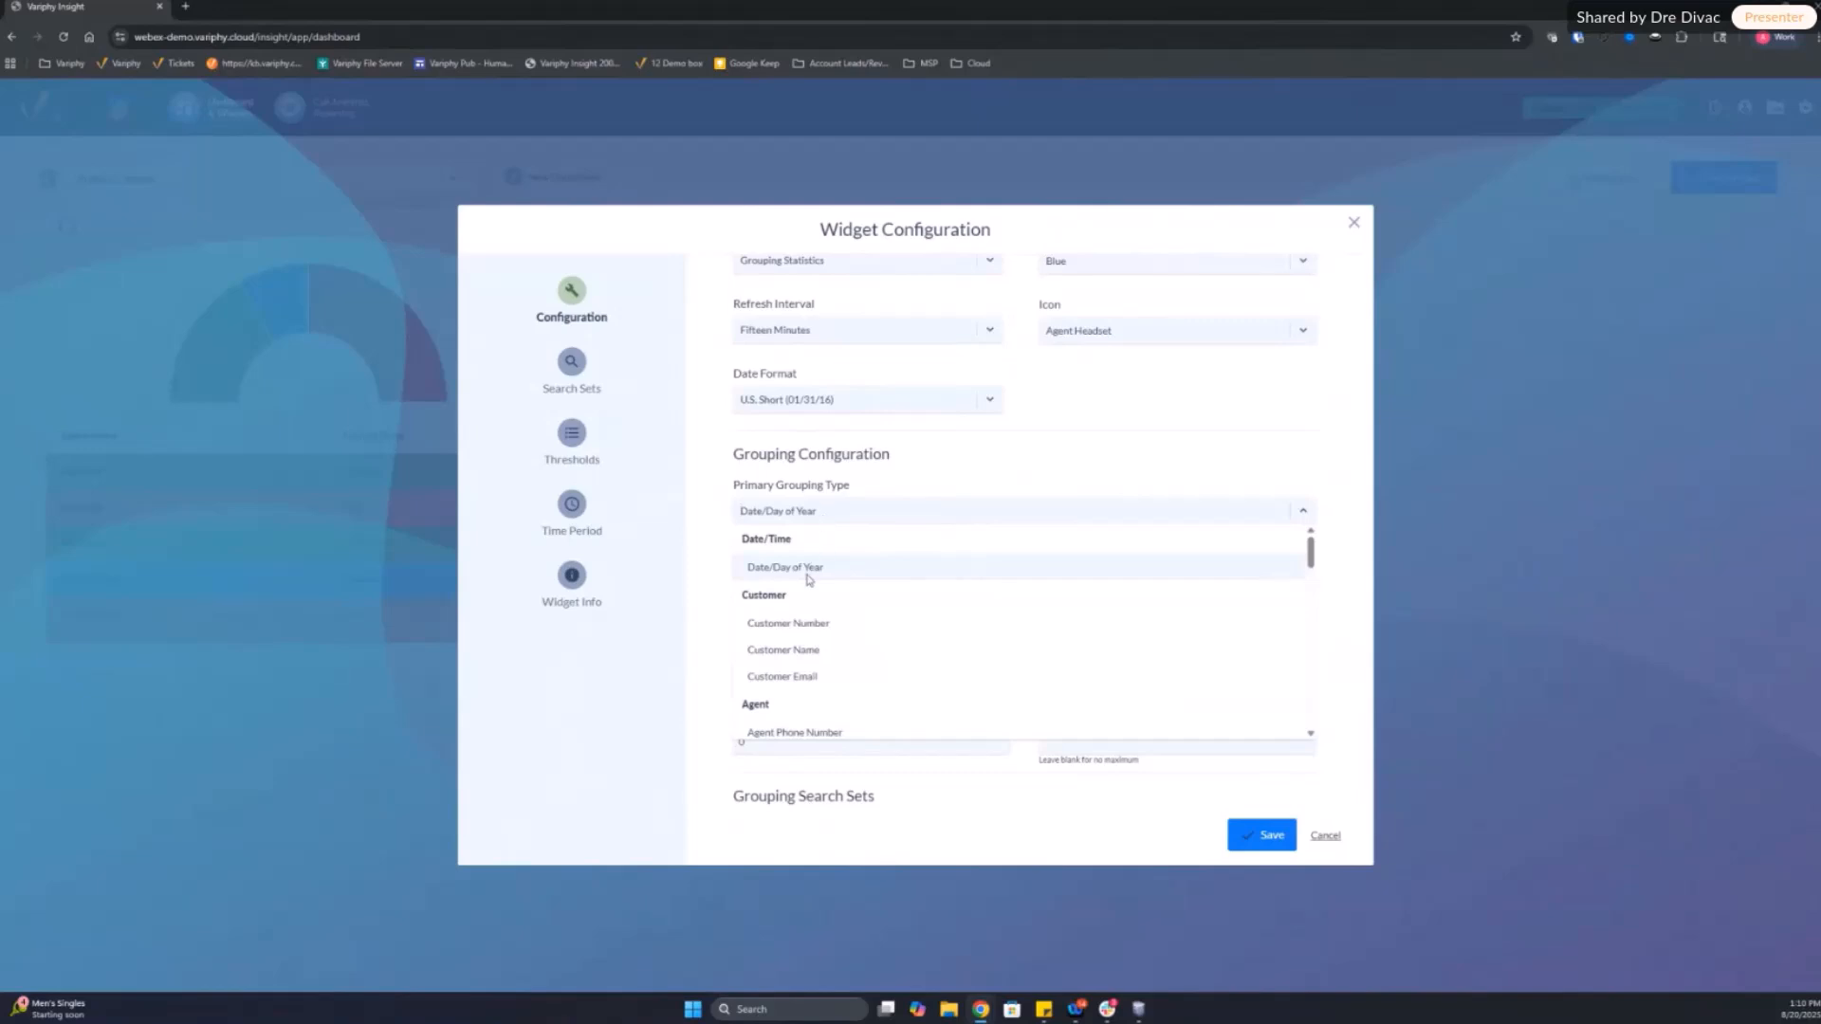
{"action": "scroll", "coordinate": [846, 614], "scroll_direction": "down", "scroll_amount": 2}
{"action": "left_click", "coordinate": [845, 613]}
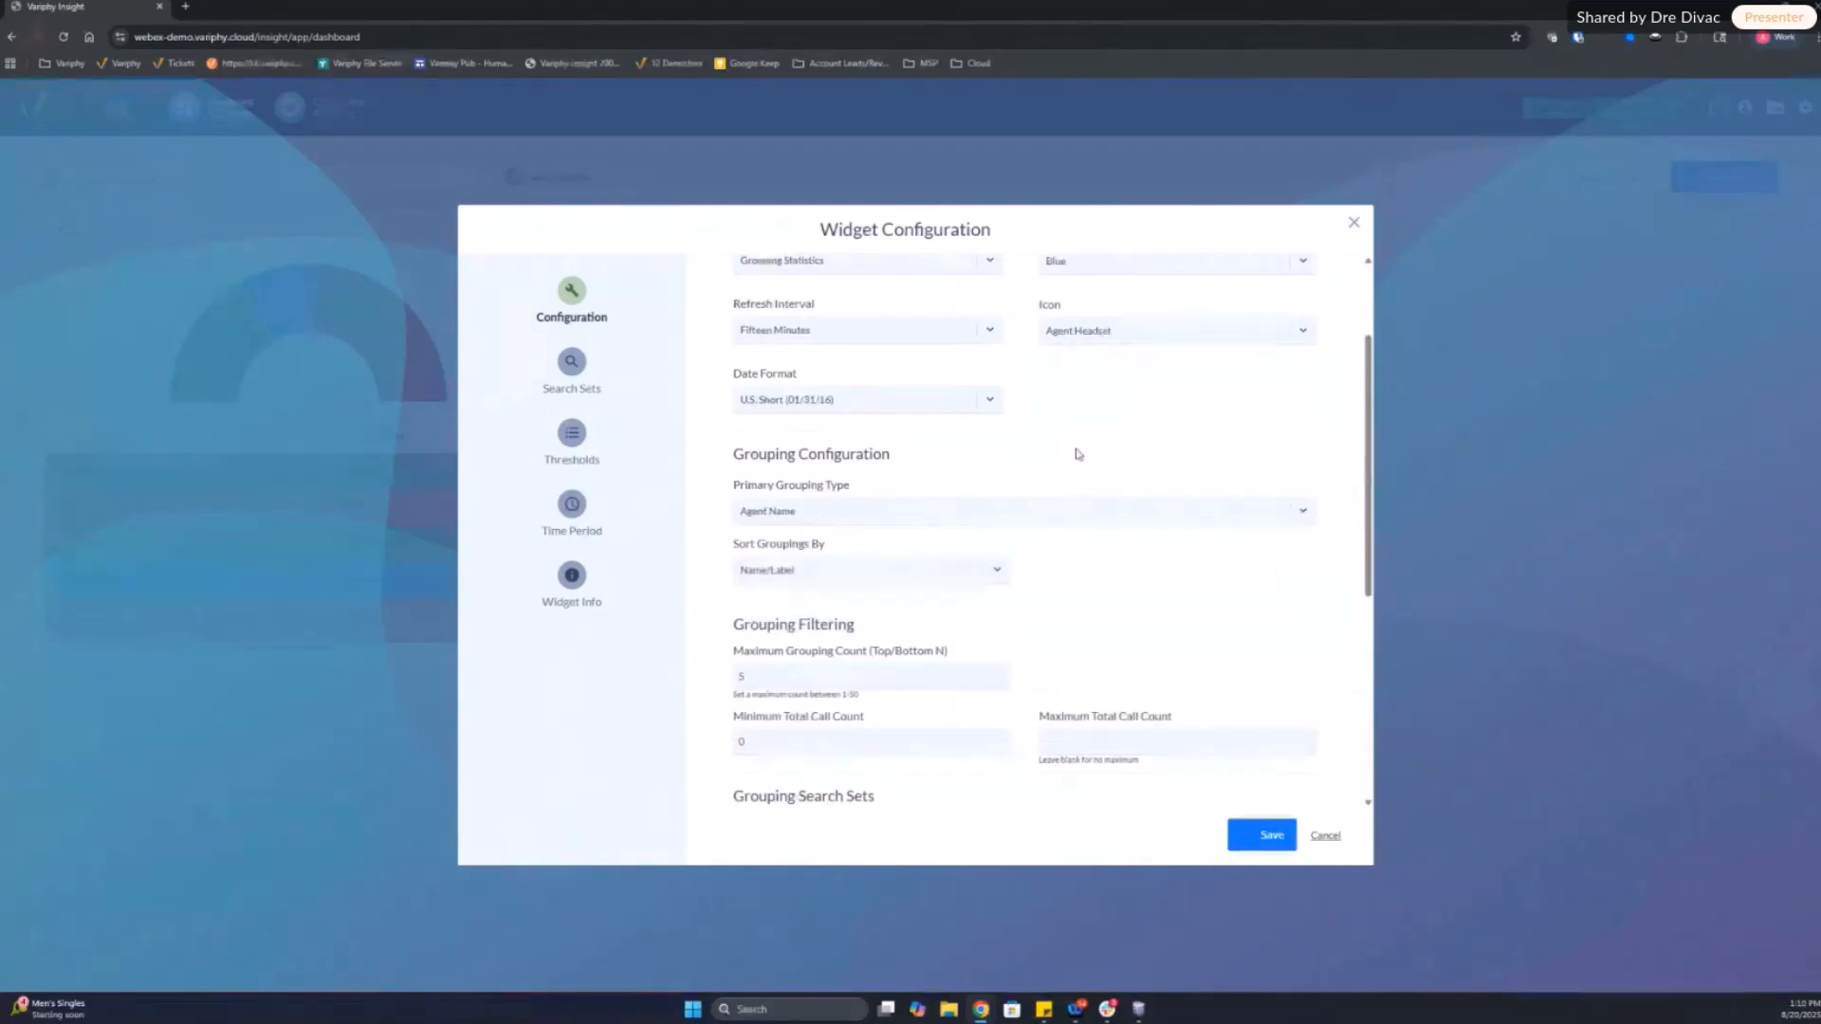
Step: Add Contact Count from the Total Calls group to the widget's selected grouping statistics
{"action": "scroll", "coordinate": [1090, 581], "scroll_direction": "down", "scroll_amount": 3}
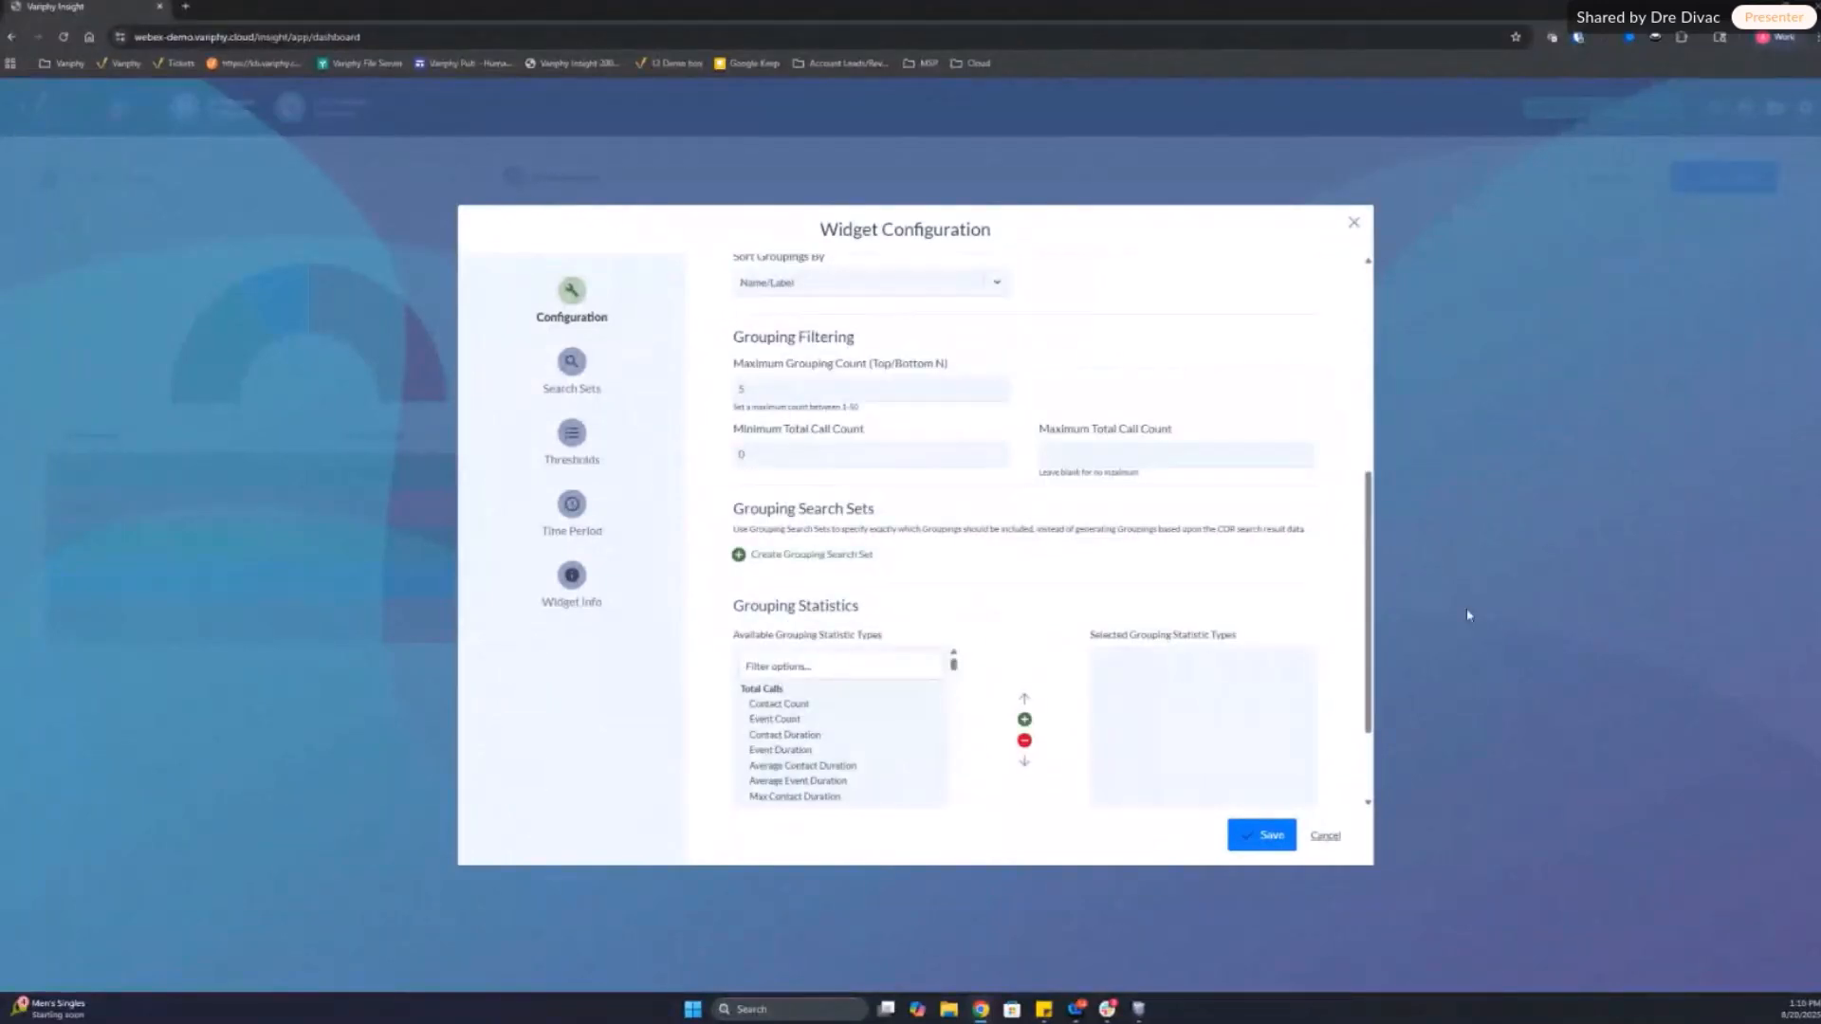
{"action": "scroll", "coordinate": [1061, 589], "scroll_direction": "down", "scroll_amount": 2}
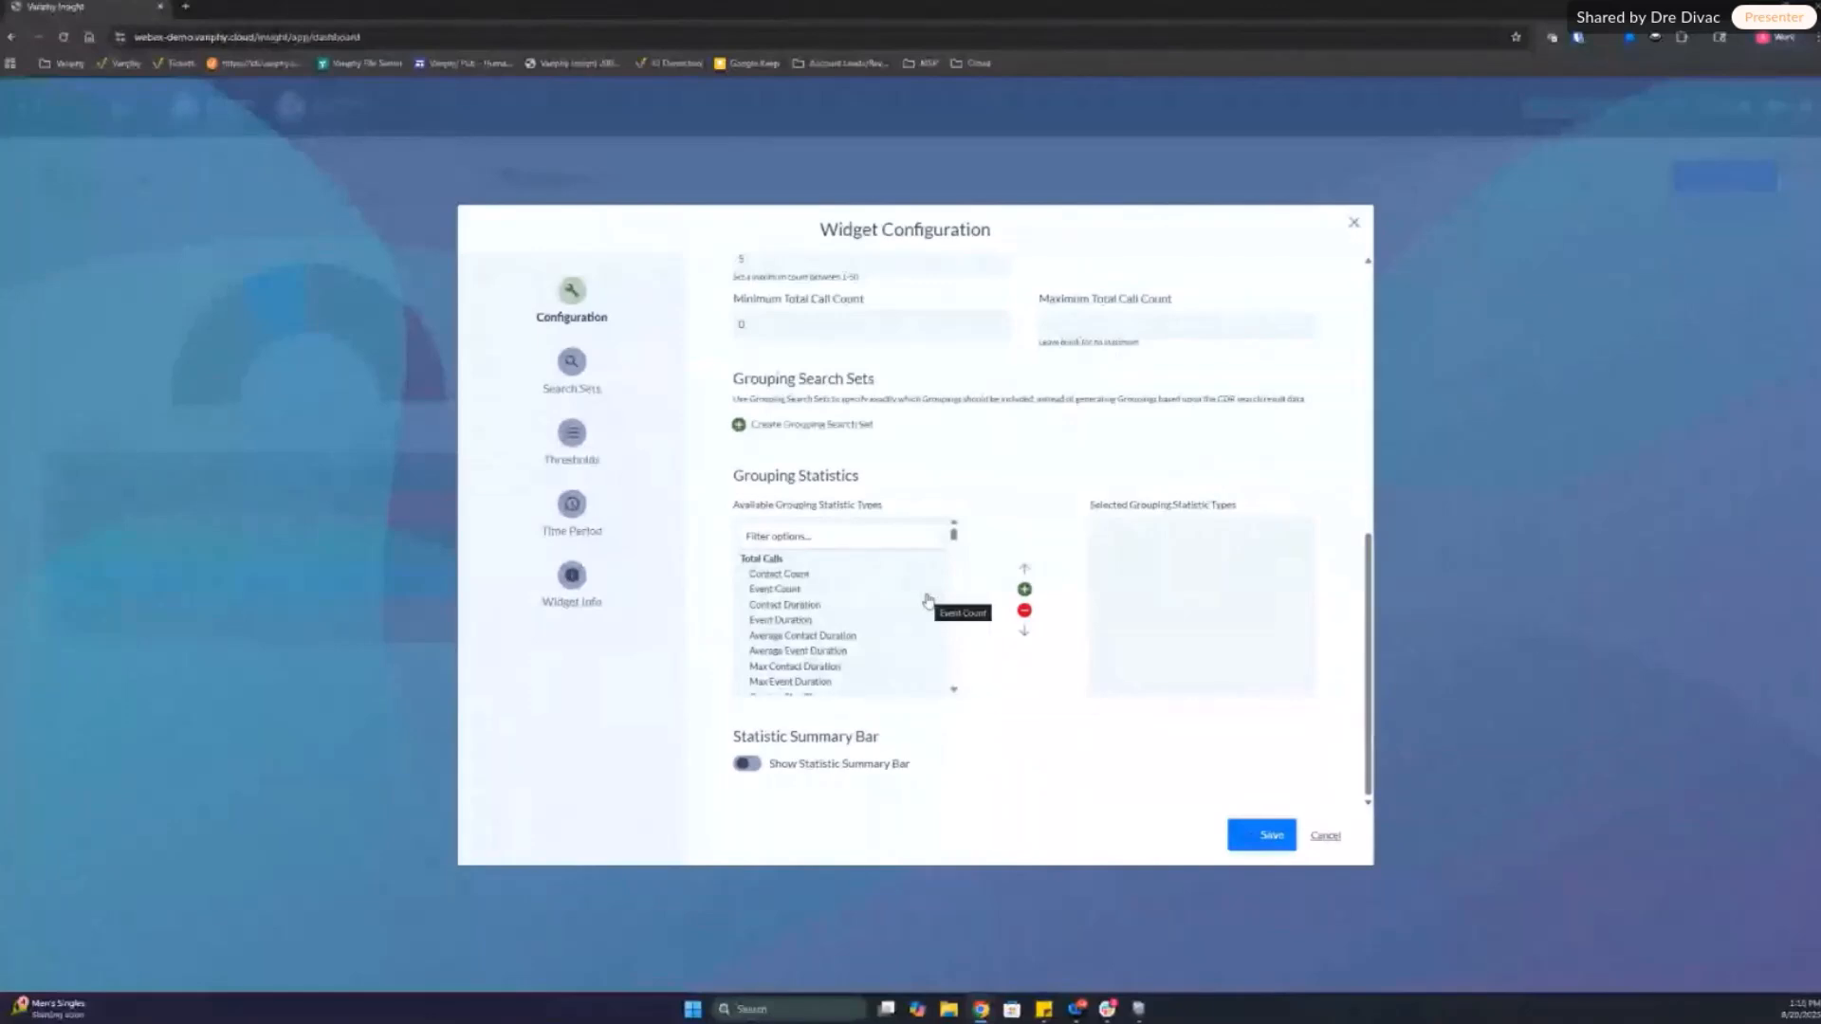
{"action": "double_click", "coordinate": [795, 575]}
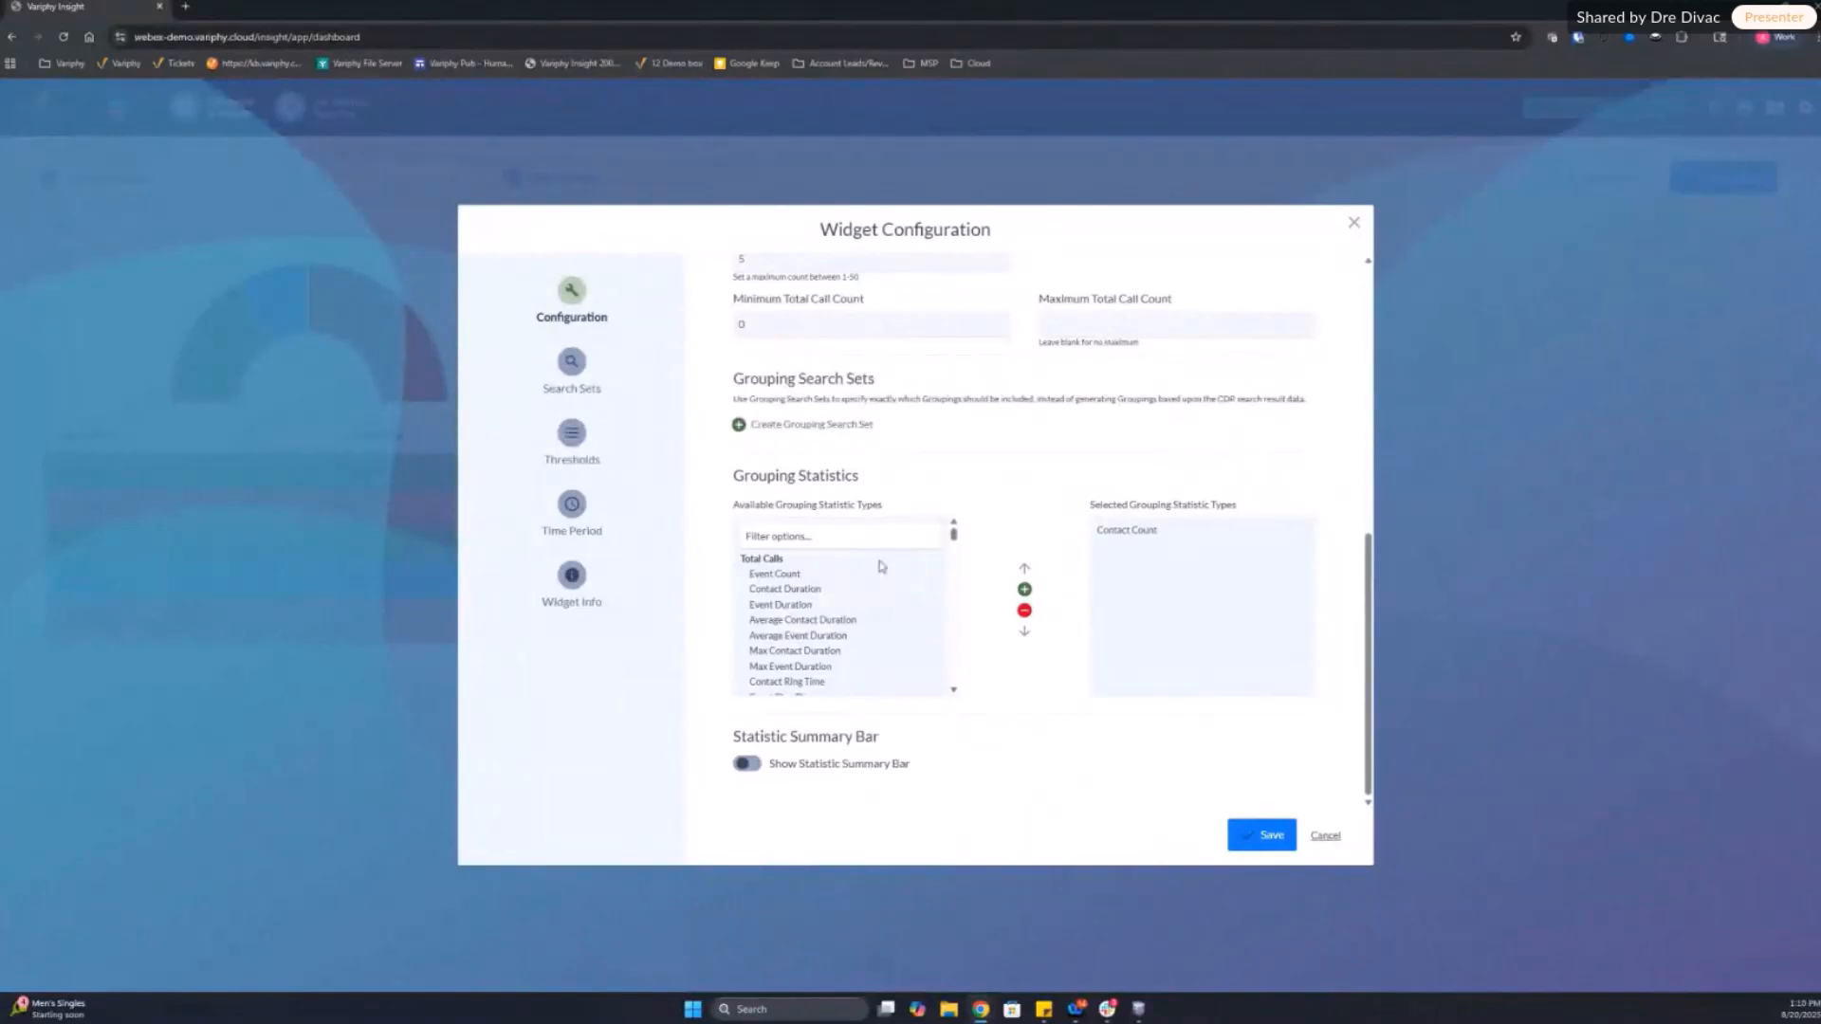
{"action": "left_click", "coordinate": [1129, 535]}
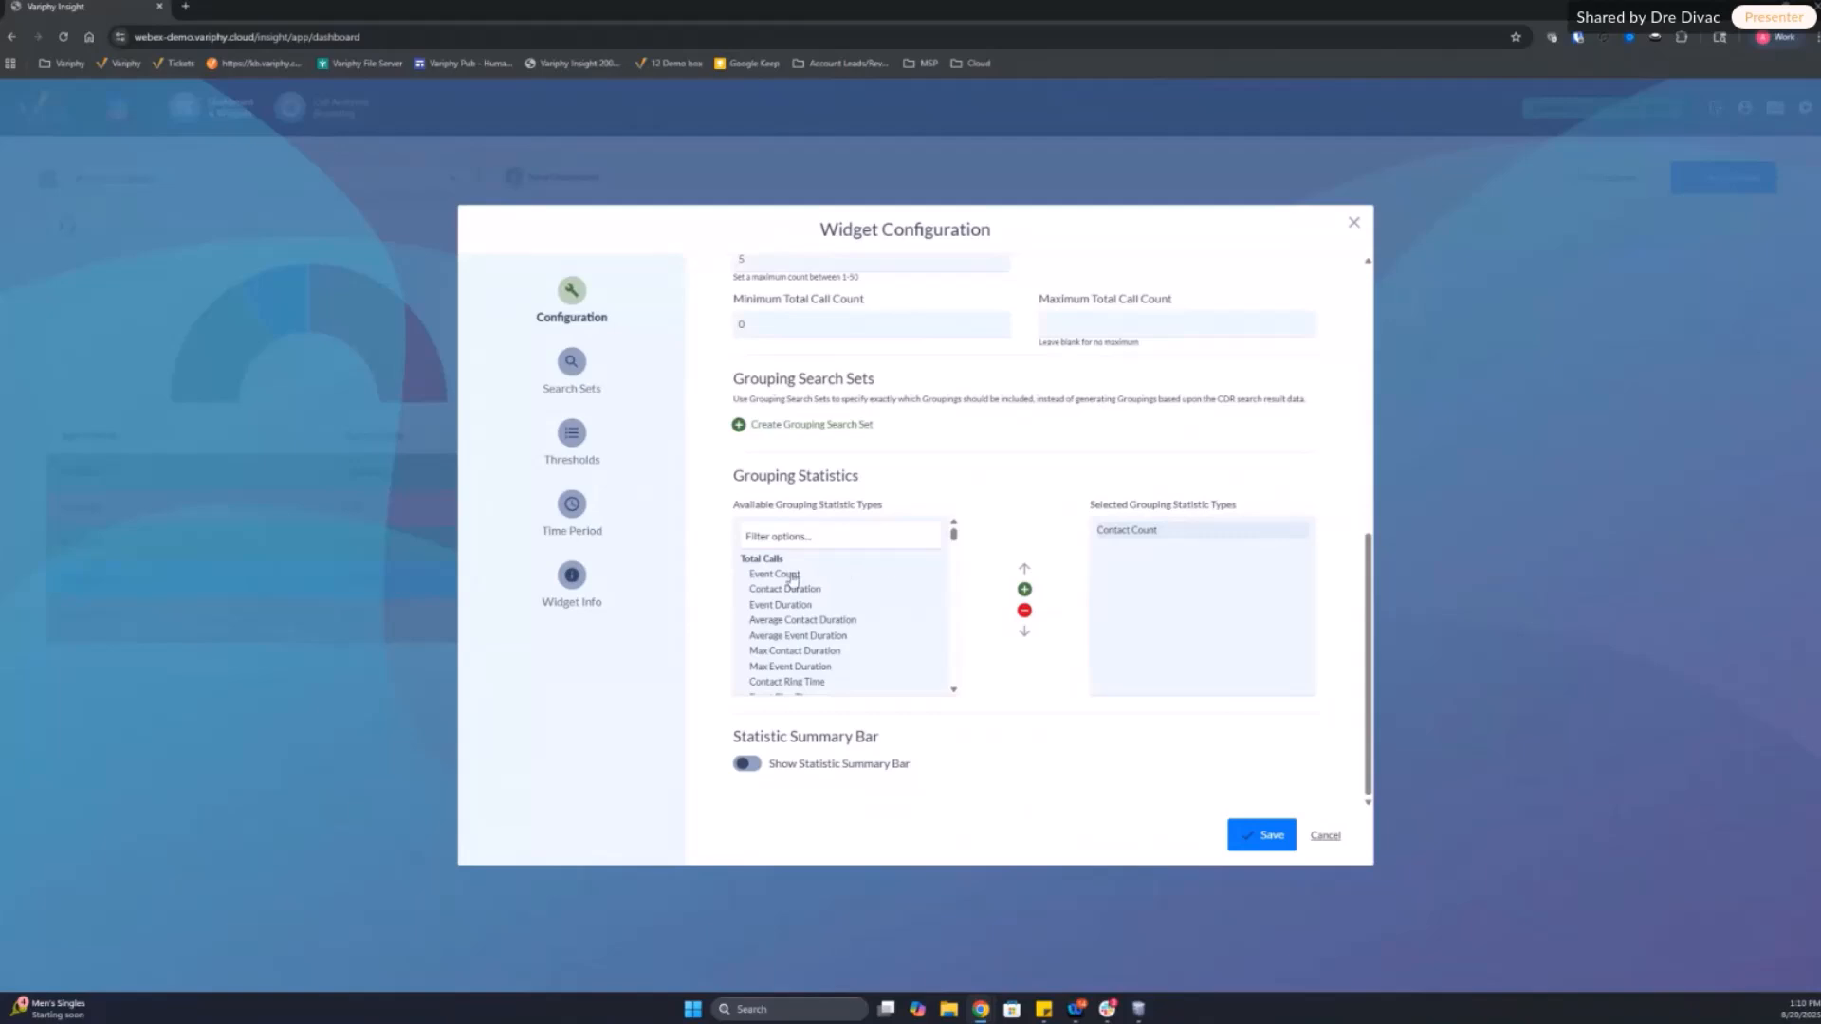
{"action": "double_click", "coordinate": [793, 578]}
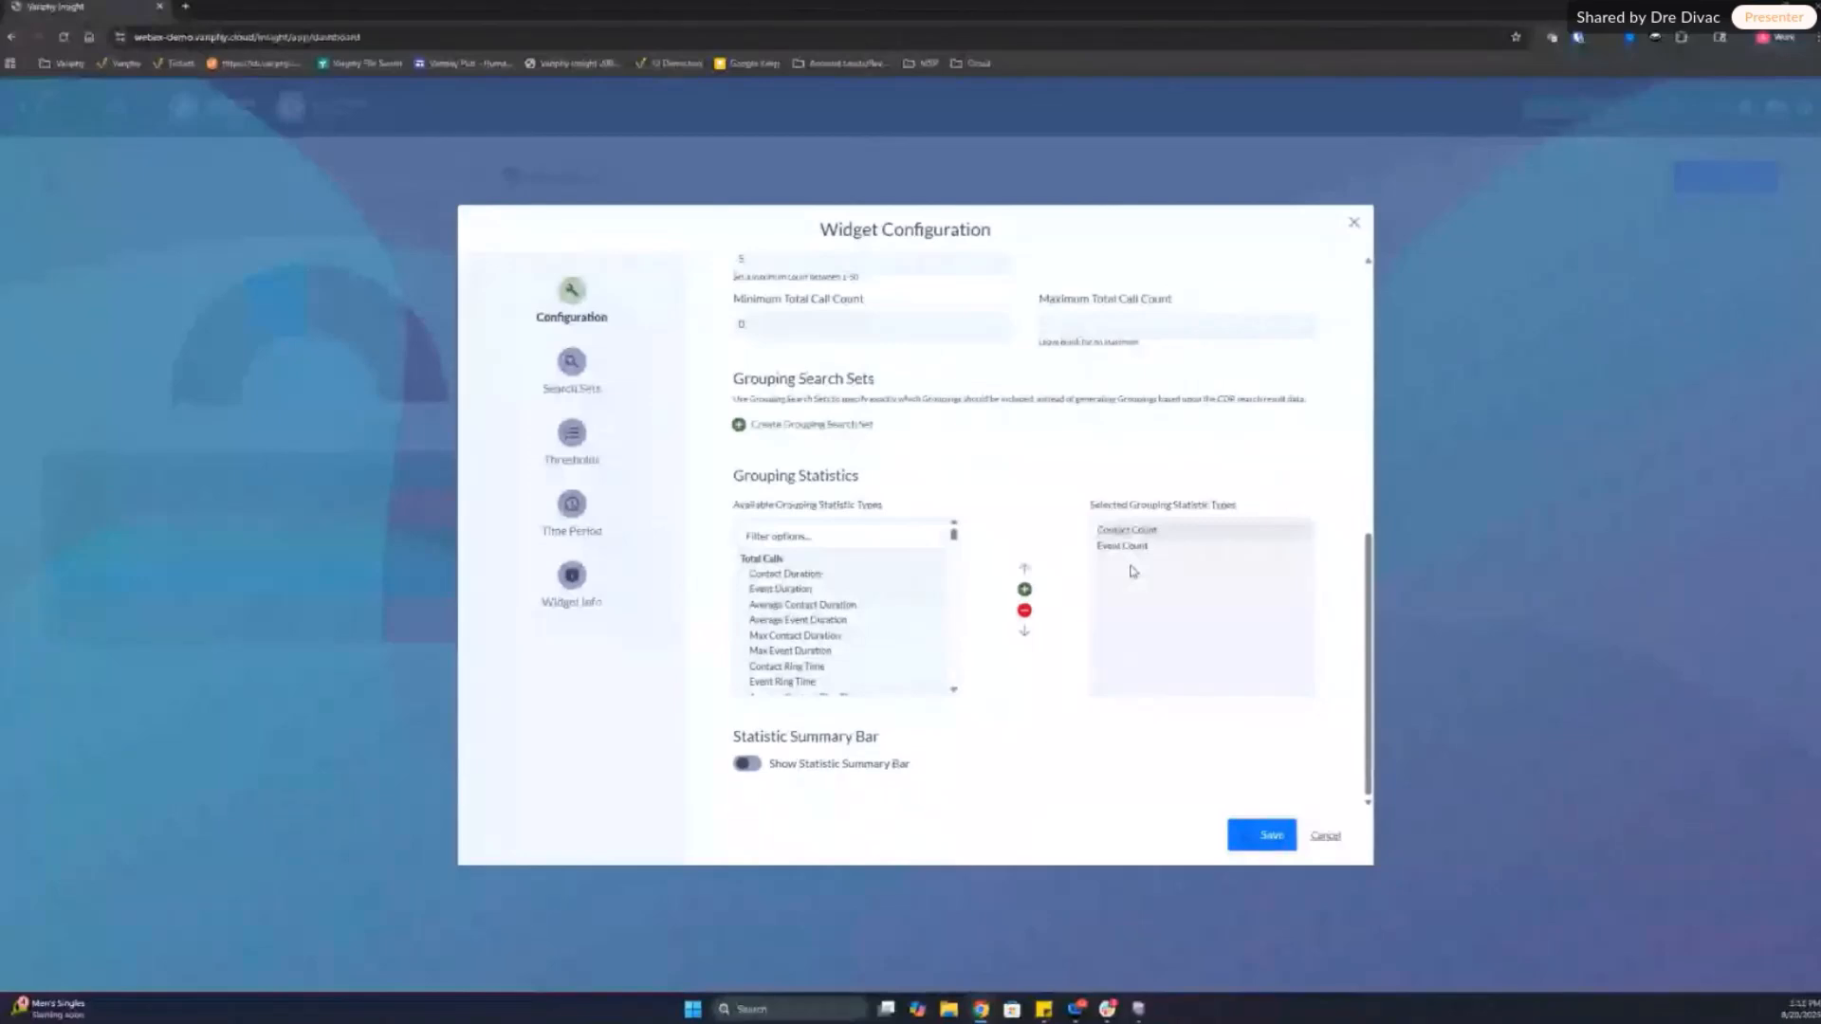
{"action": "left_click", "coordinate": [1128, 556]}
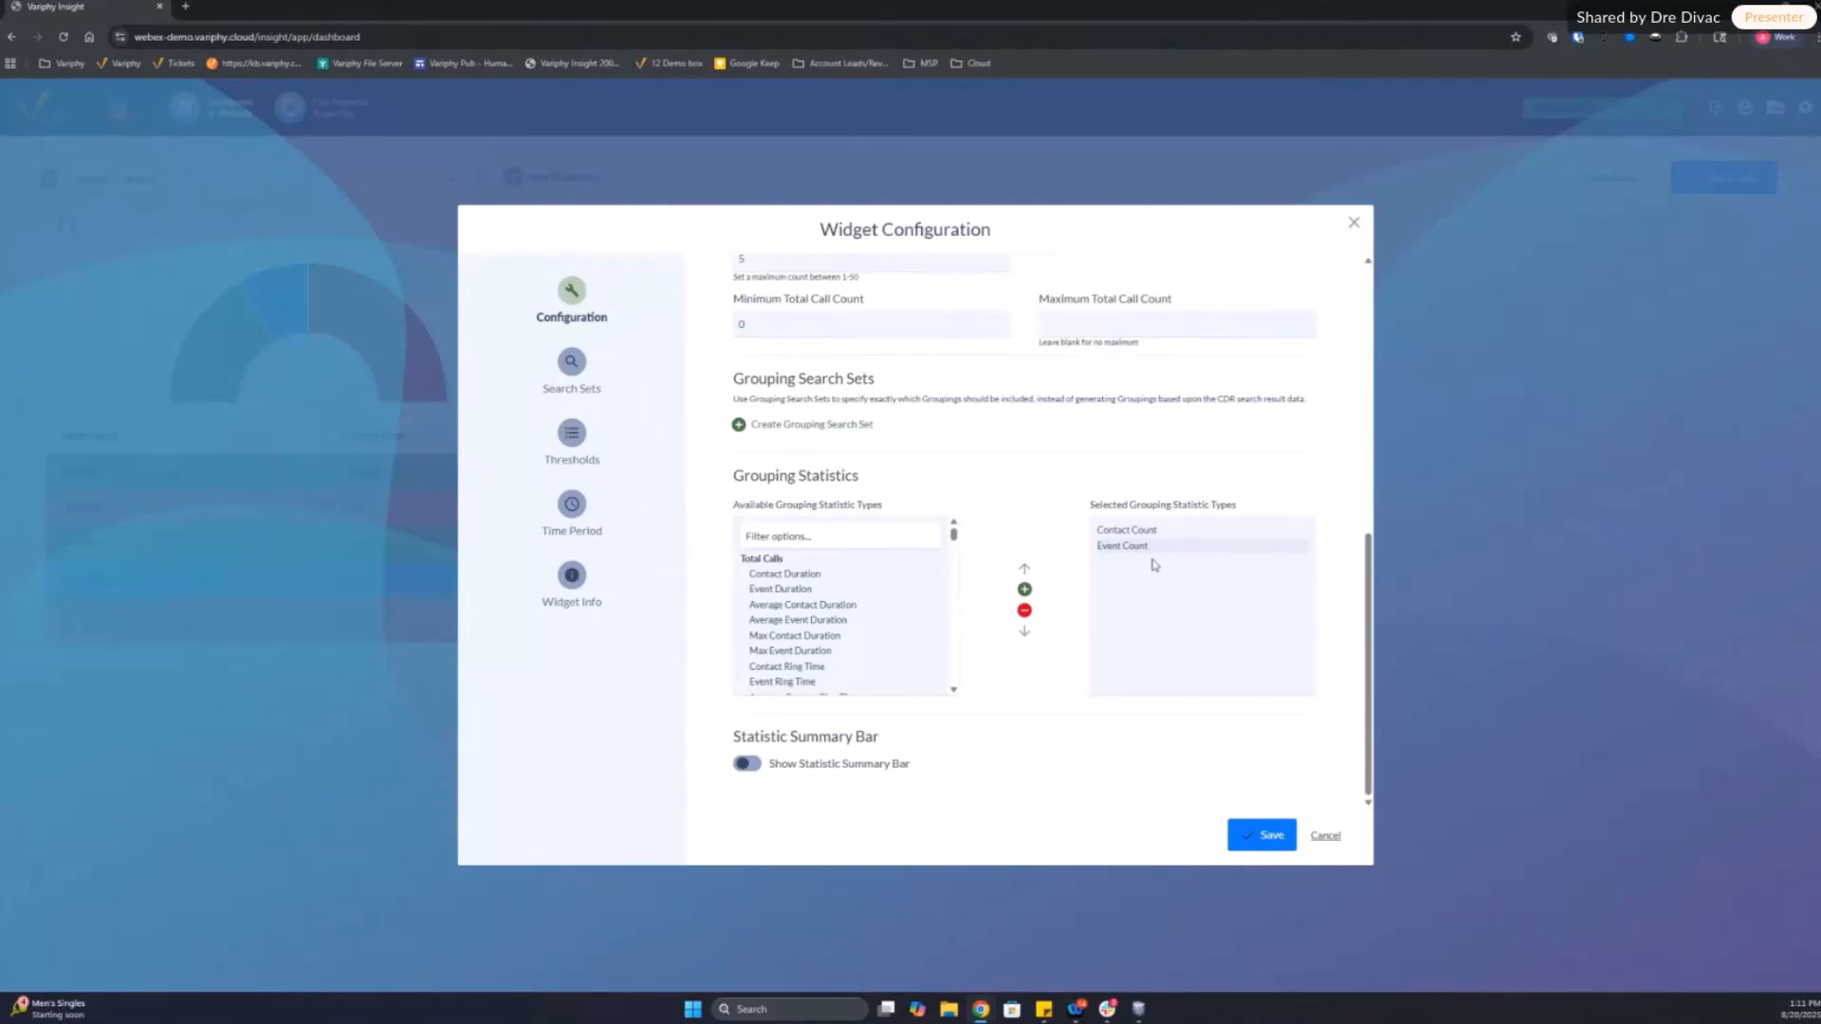
{"action": "left_click", "coordinate": [1024, 611]}
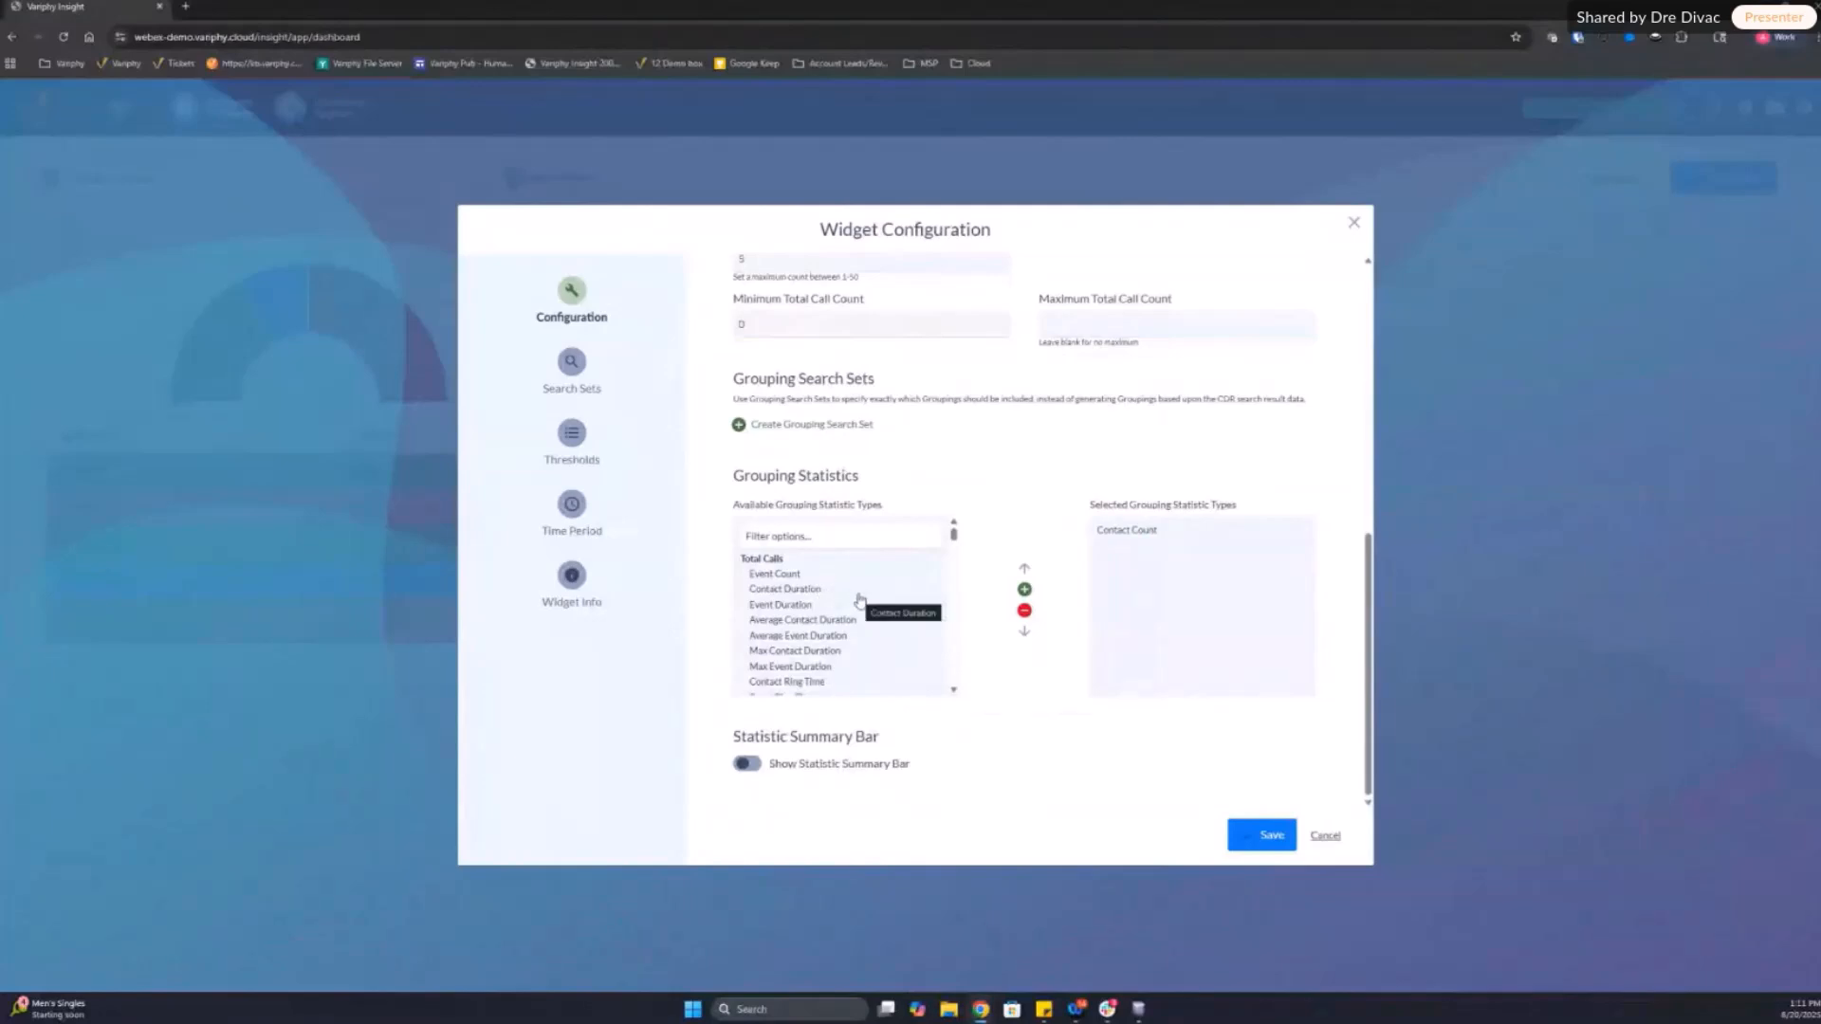
Step: Filter the available grouping statistics by "contact cou" and add Handled Contact Count to the selected statistics
{"action": "left_click", "coordinate": [800, 542]}
{"action": "type", "text": "H"}
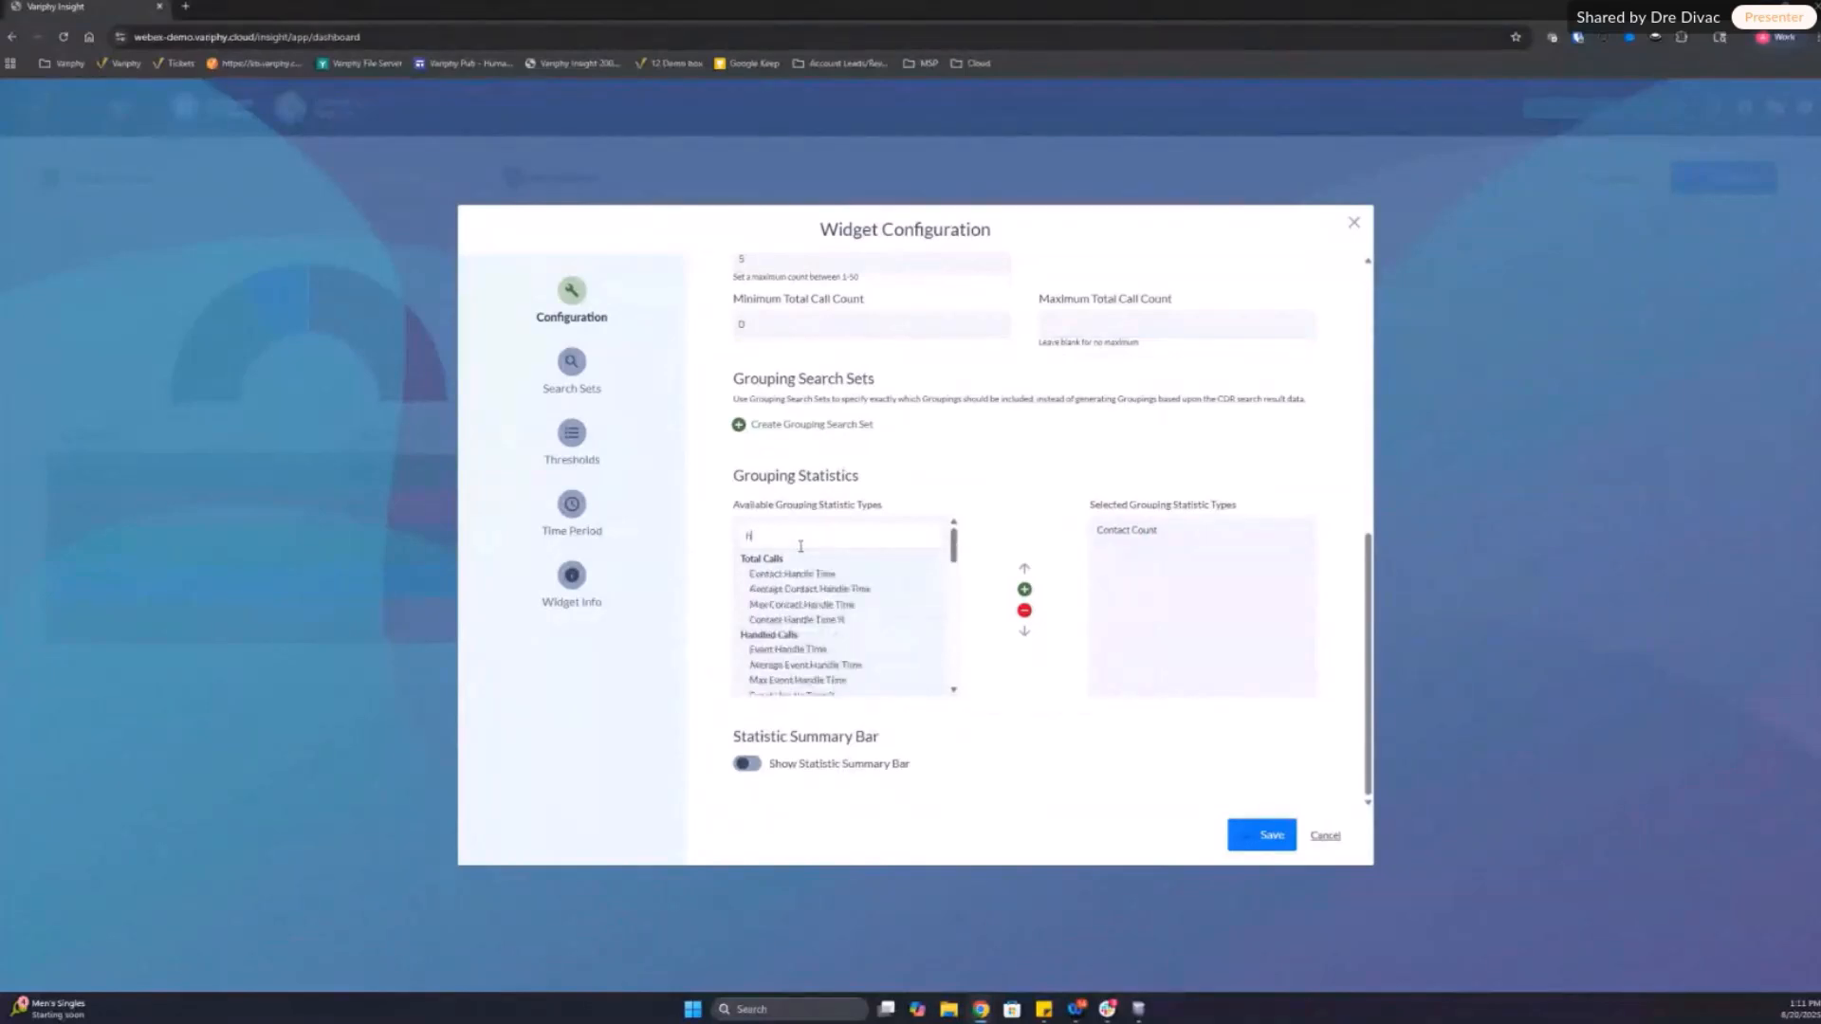
{"action": "type", "text": "and"}
{"action": "left_click_drag", "start_coordinate": [954, 550], "coordinate": [953, 555]}
{"action": "left_click_drag", "start_coordinate": [836, 538], "coordinate": [662, 547]}
{"action": "type", "text": "c"}
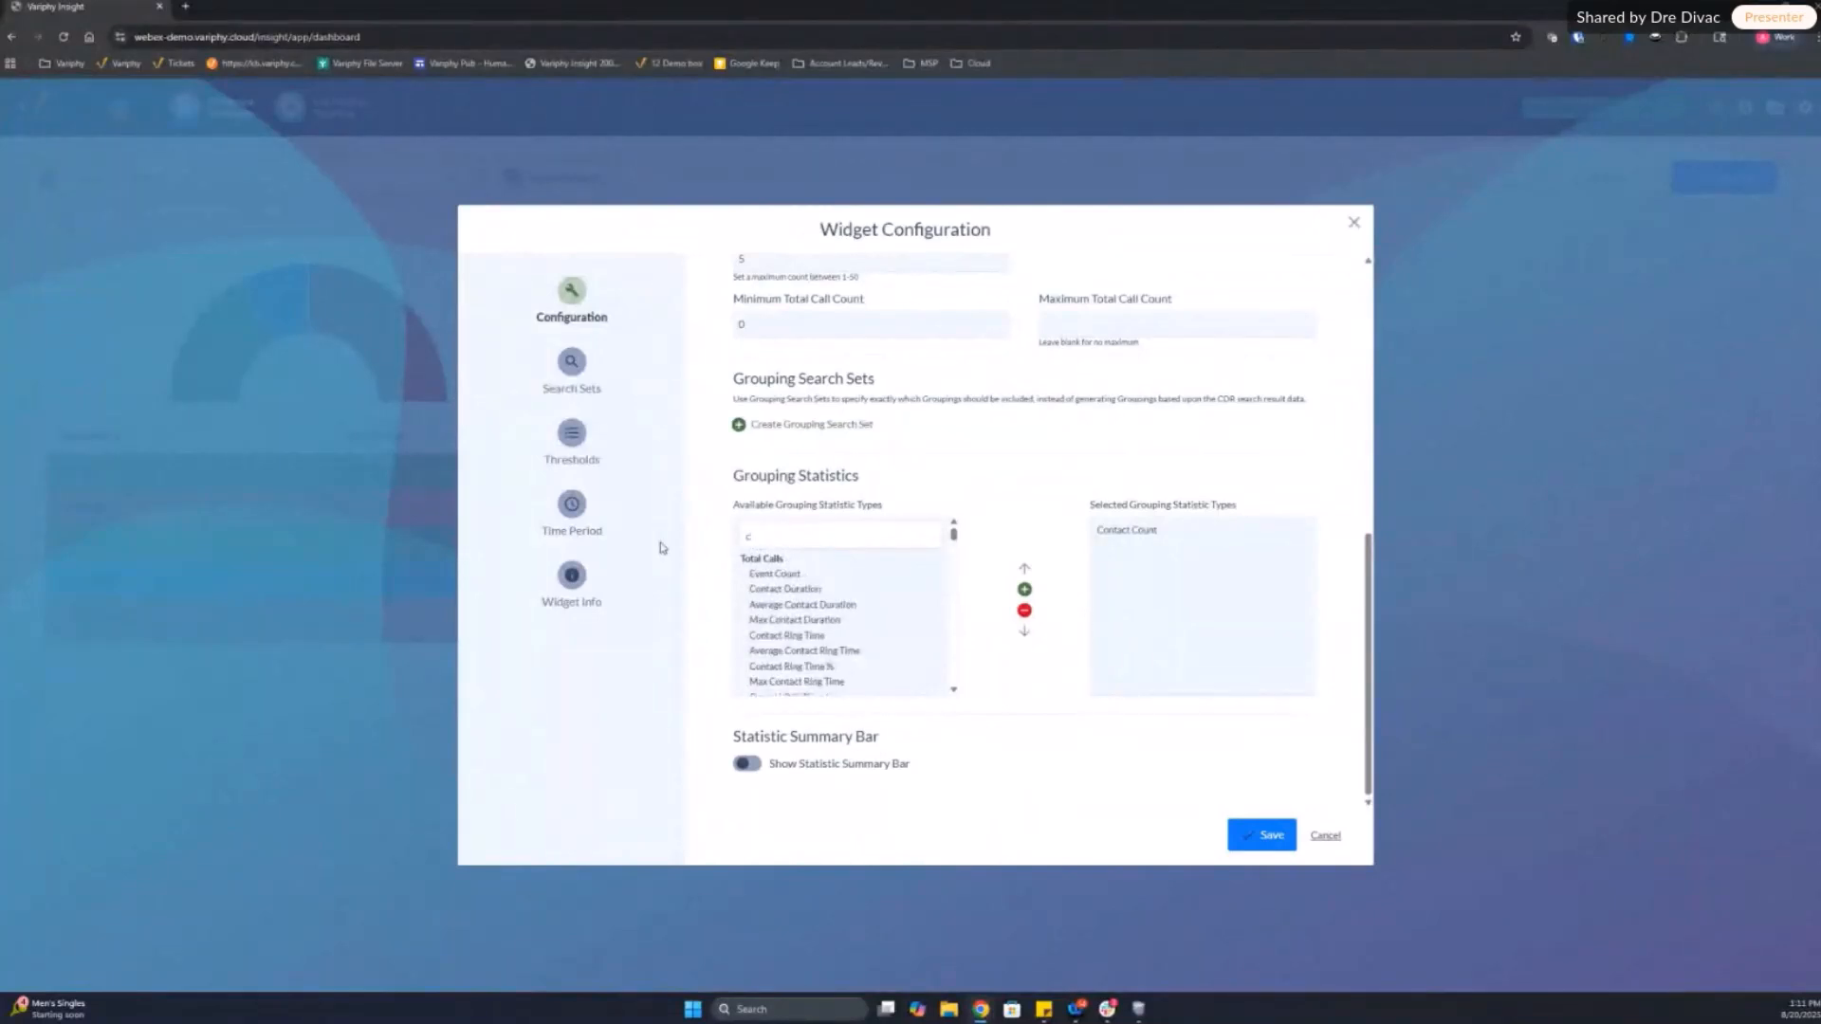
{"action": "type", "text": "ontact cou"}
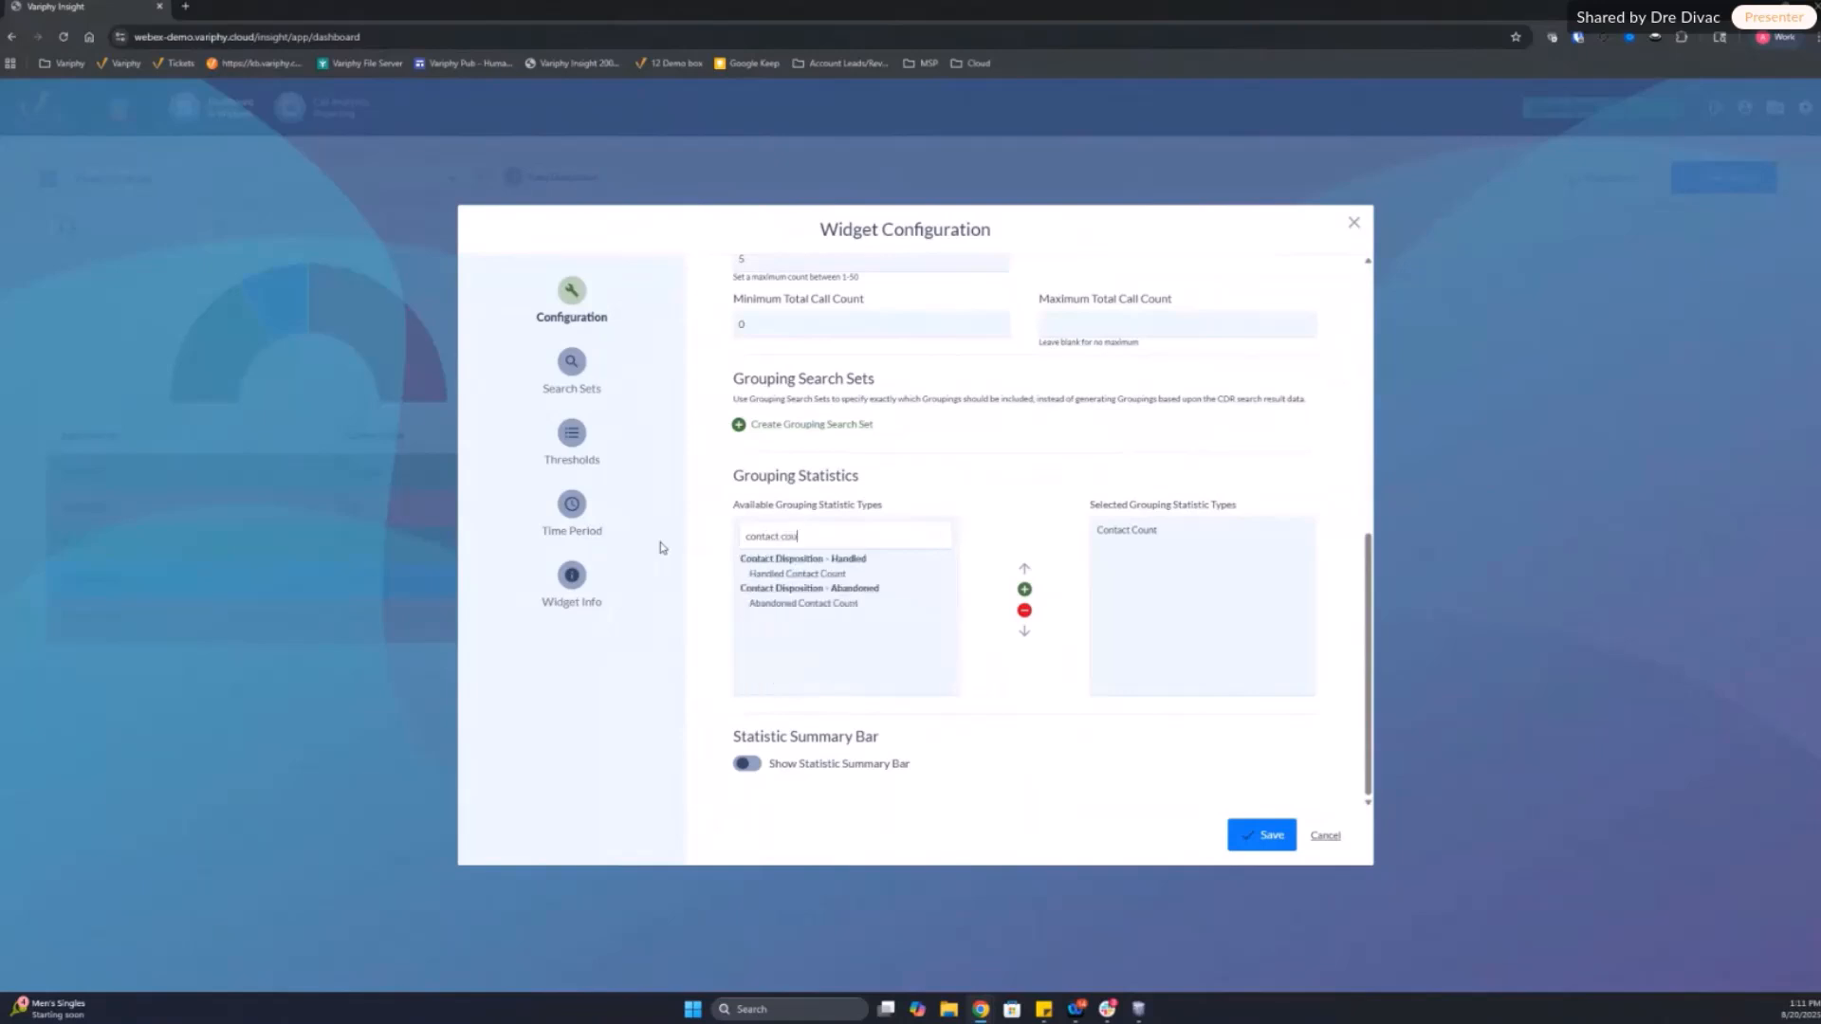
{"action": "double_click", "coordinate": [799, 575]}
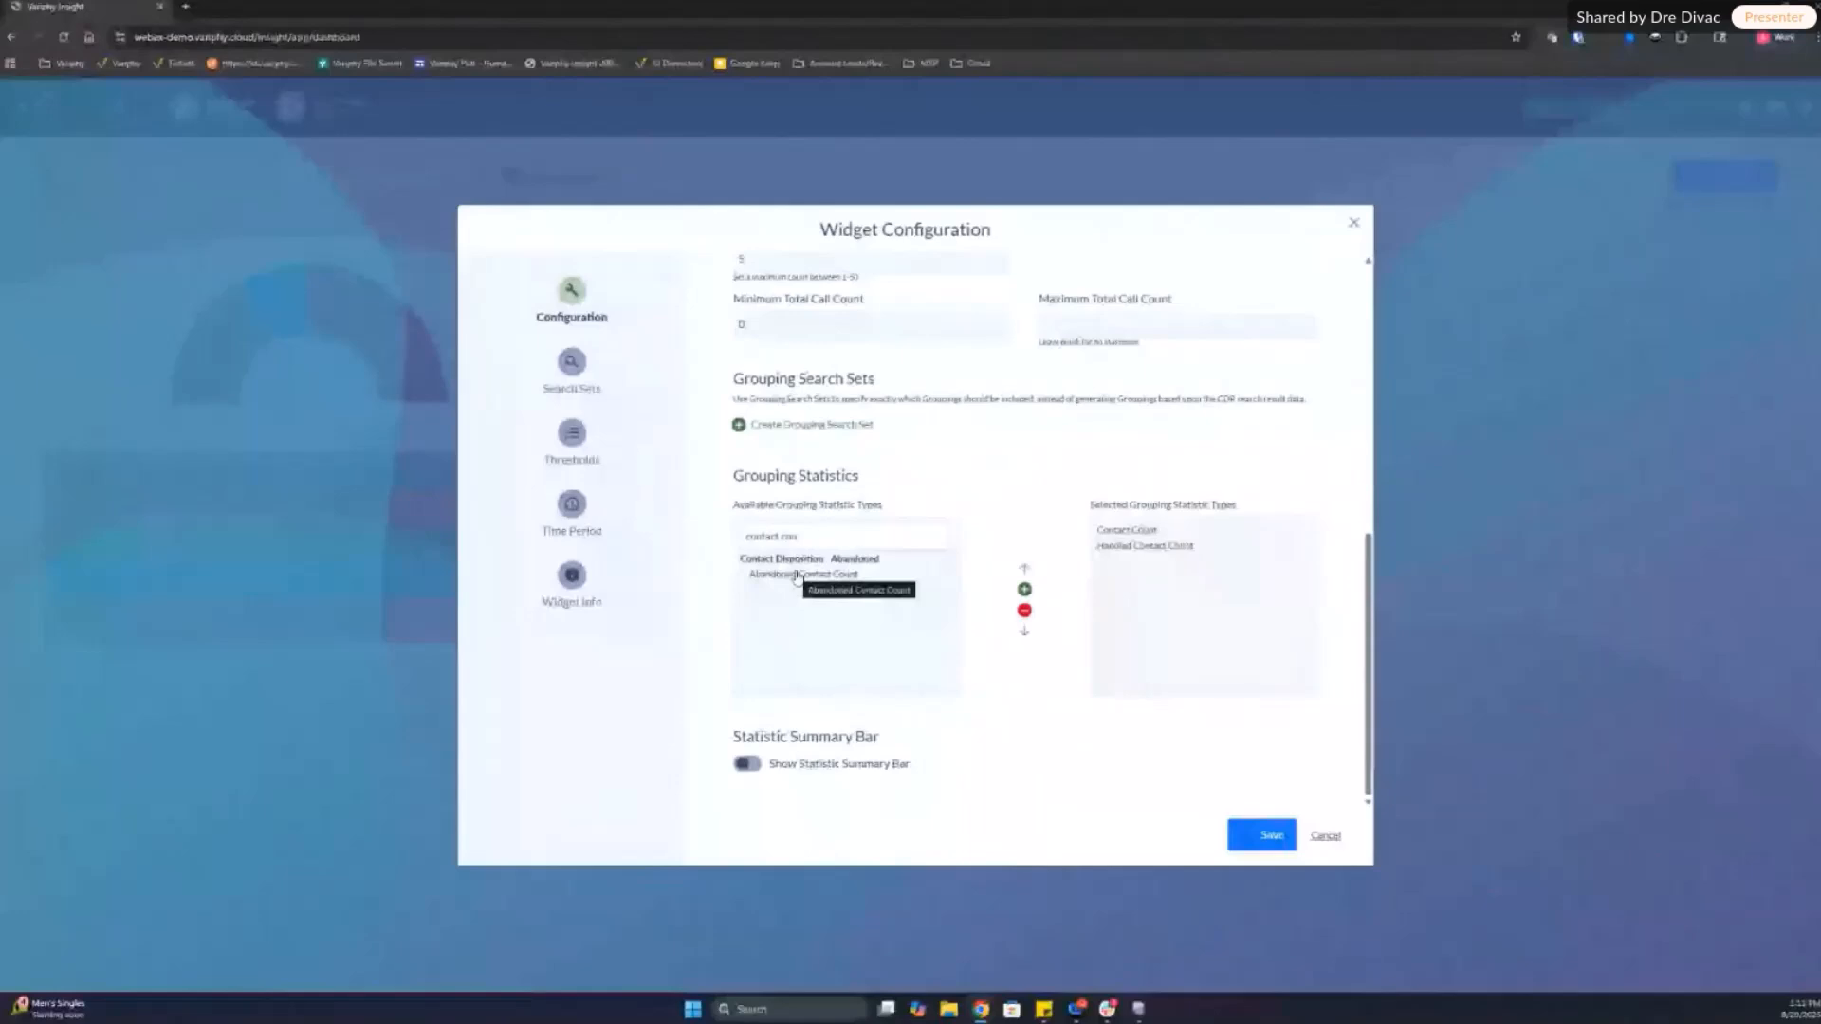
Step: Filter the available grouping statistics by "event talk" and add Event Talk Time to the selected statistics
{"action": "left_click_drag", "start_coordinate": [814, 540], "coordinate": [642, 545]}
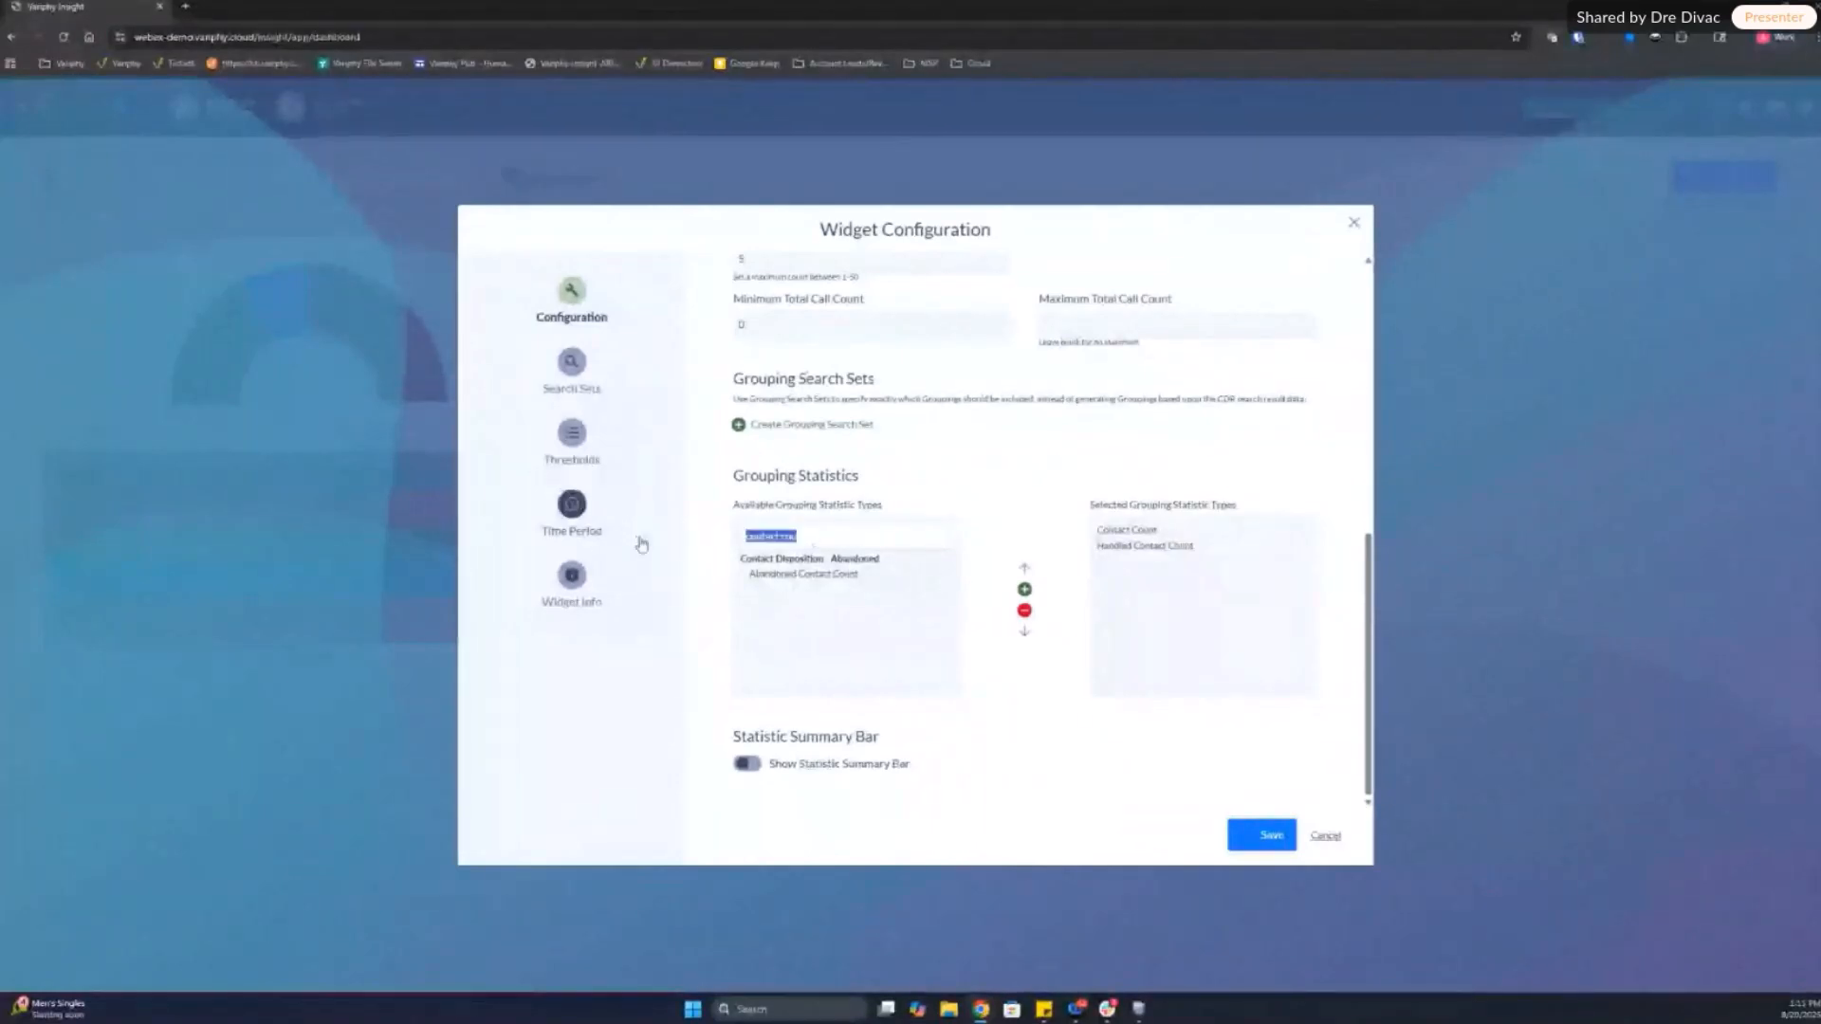
{"action": "type", "text": "event"}
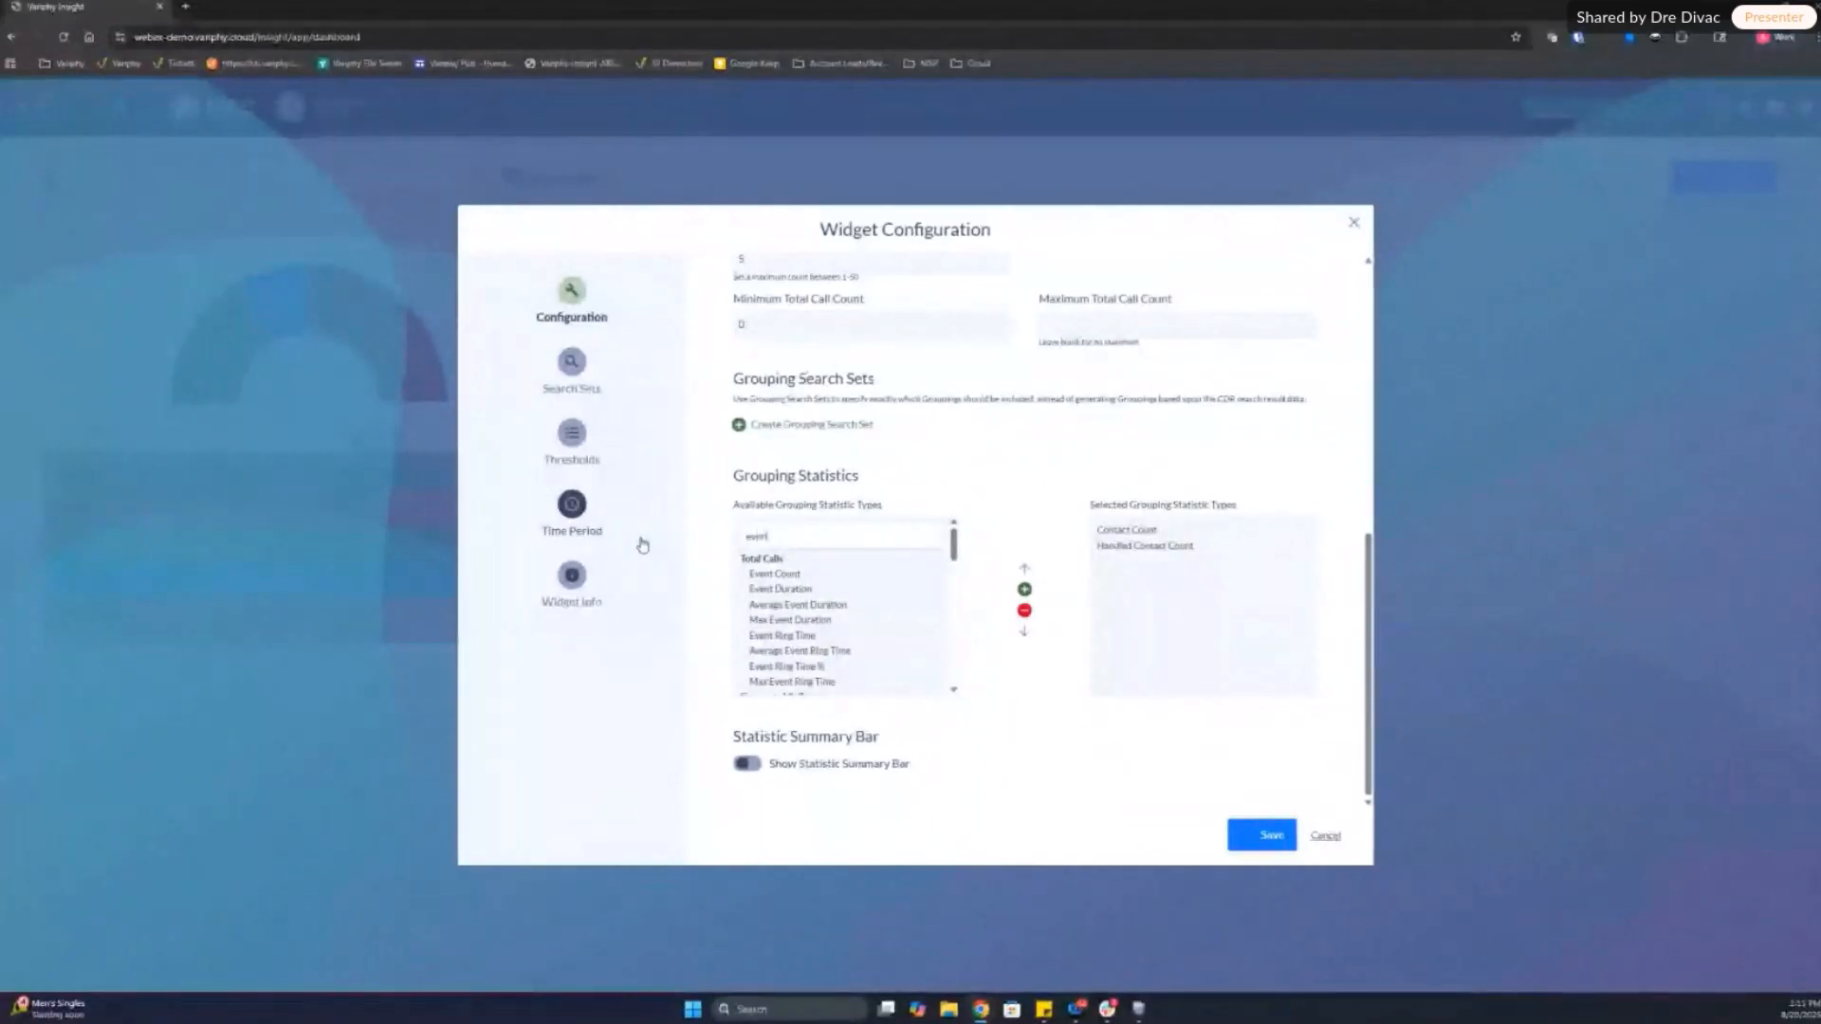
{"action": "left_click", "coordinate": [898, 529]}
{"action": "type", "text": "t talk"}
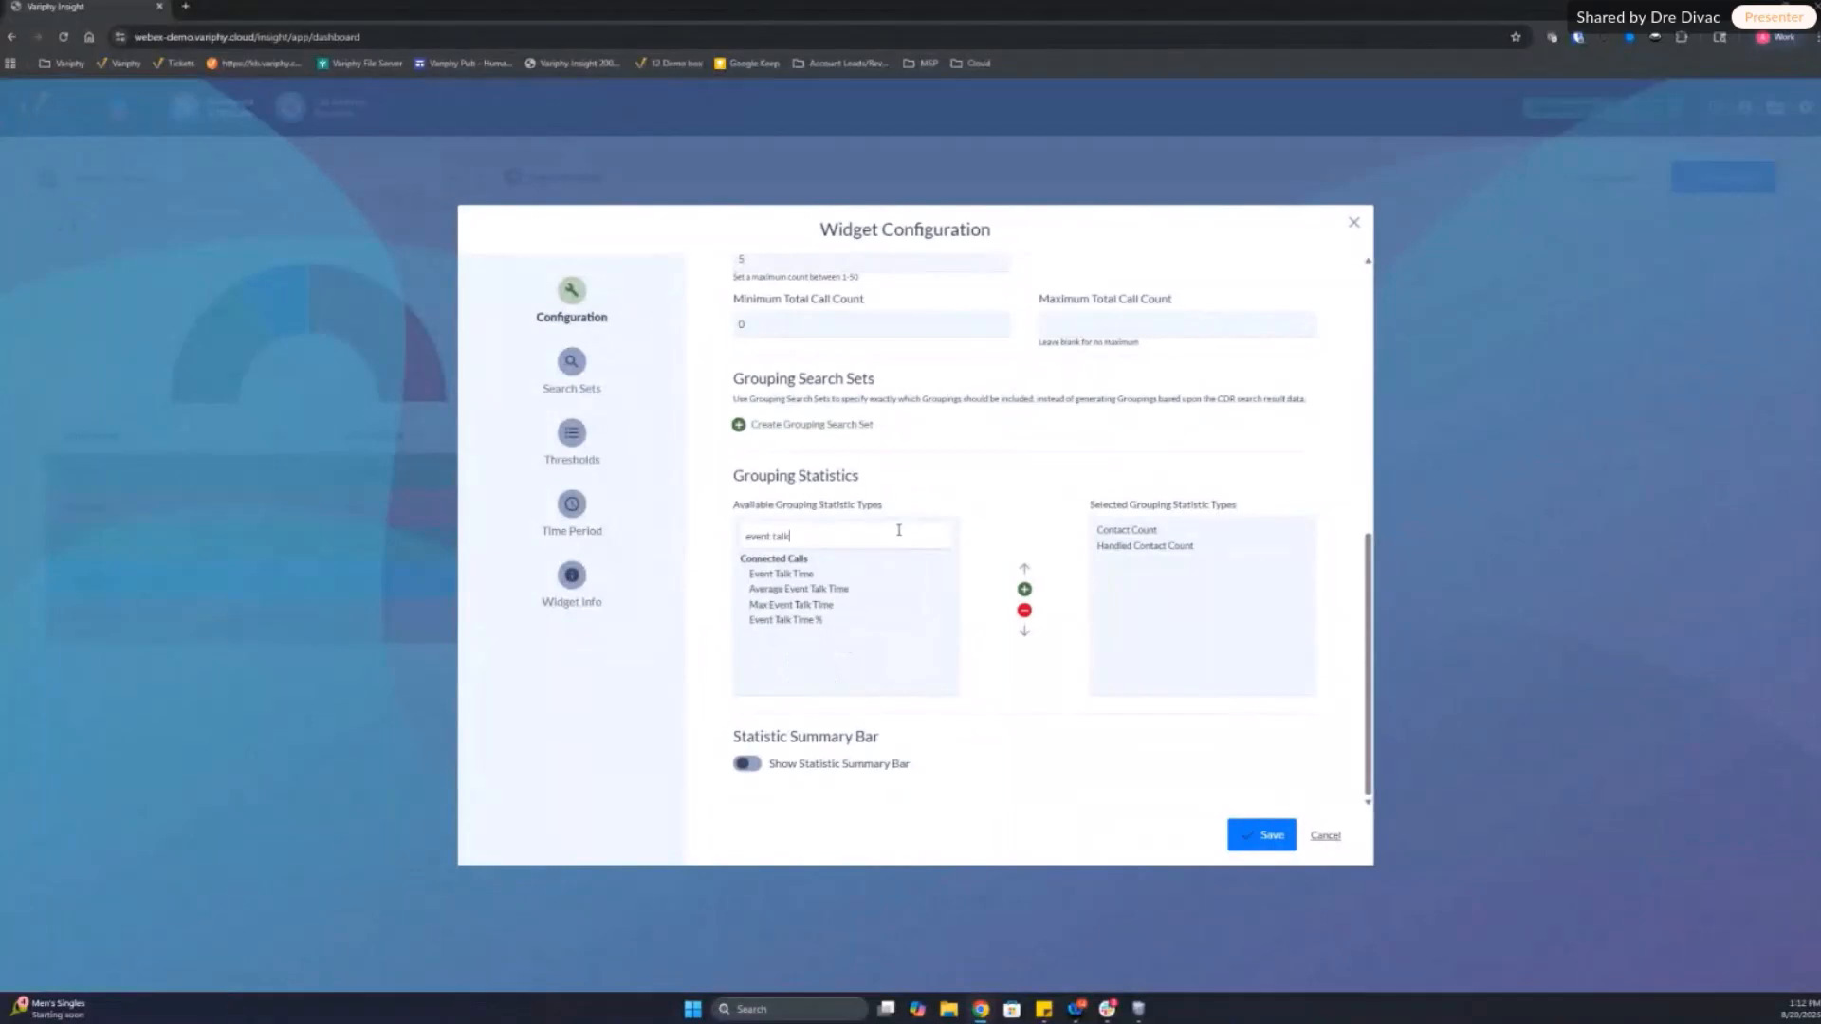
{"action": "double_click", "coordinate": [801, 575]}
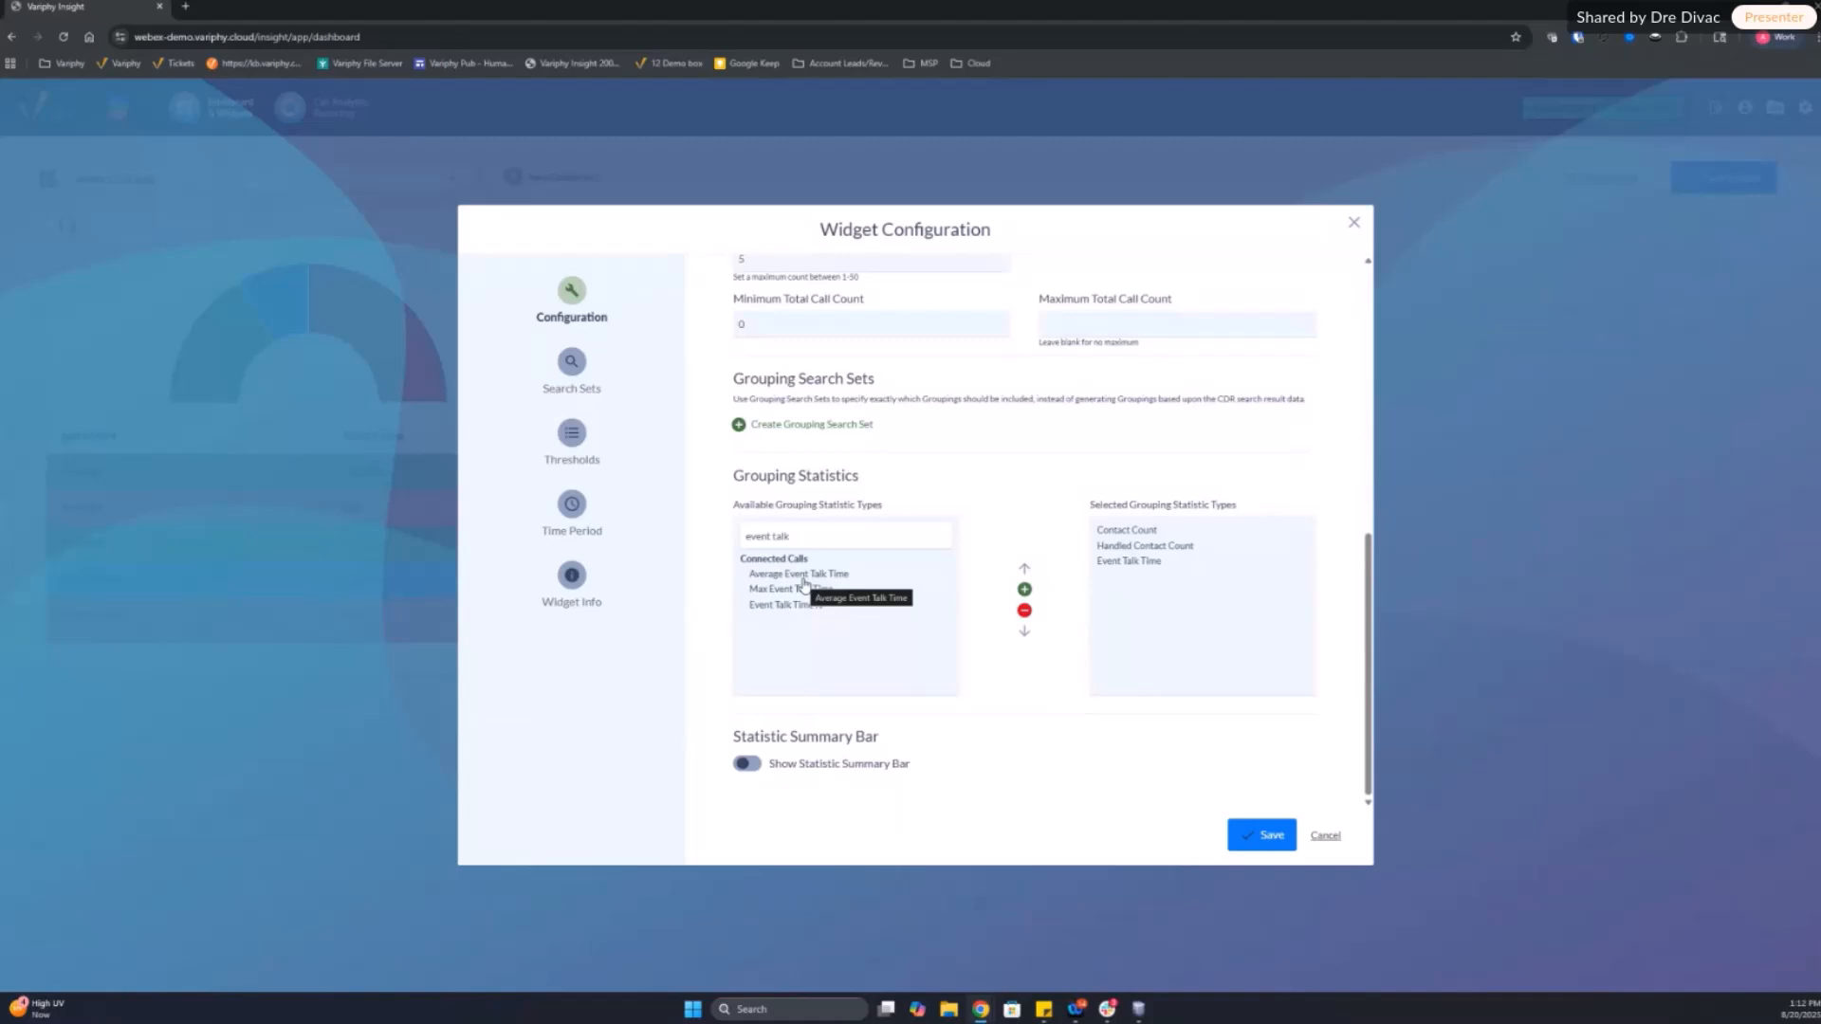
{"action": "left_click", "coordinate": [1126, 560]}
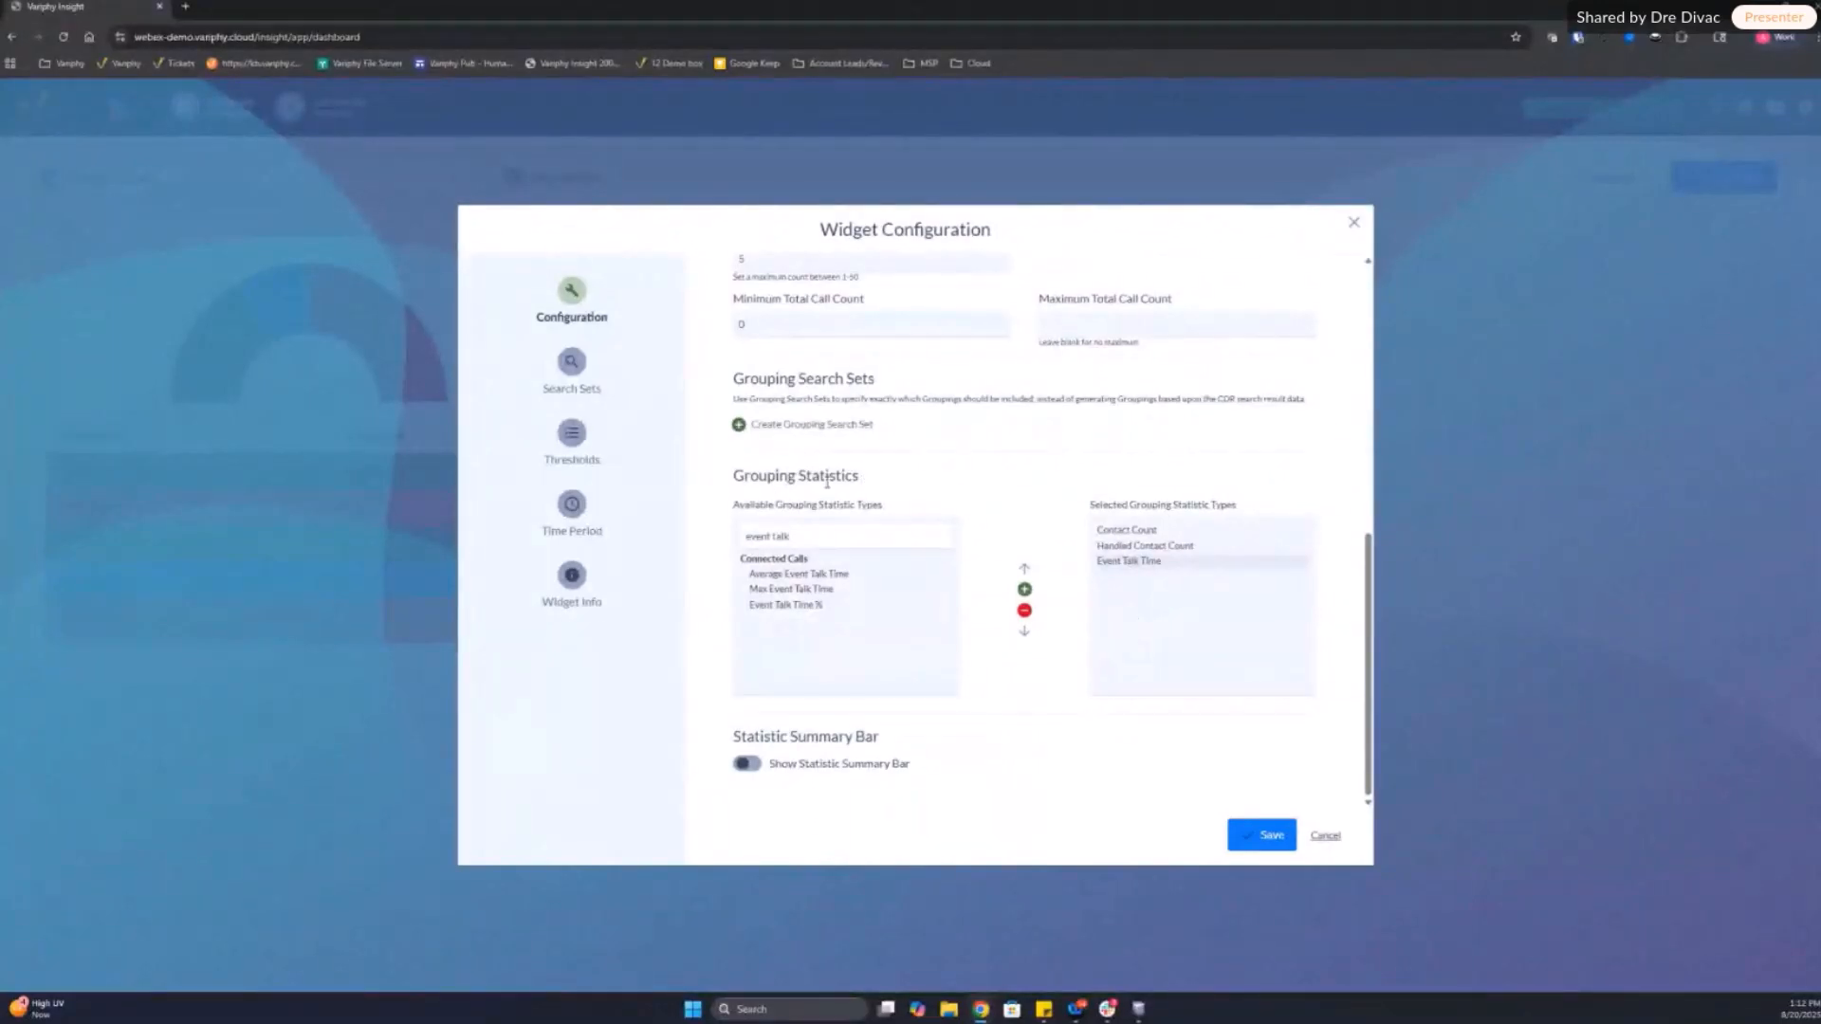
{"action": "left_click", "coordinate": [1129, 532]}
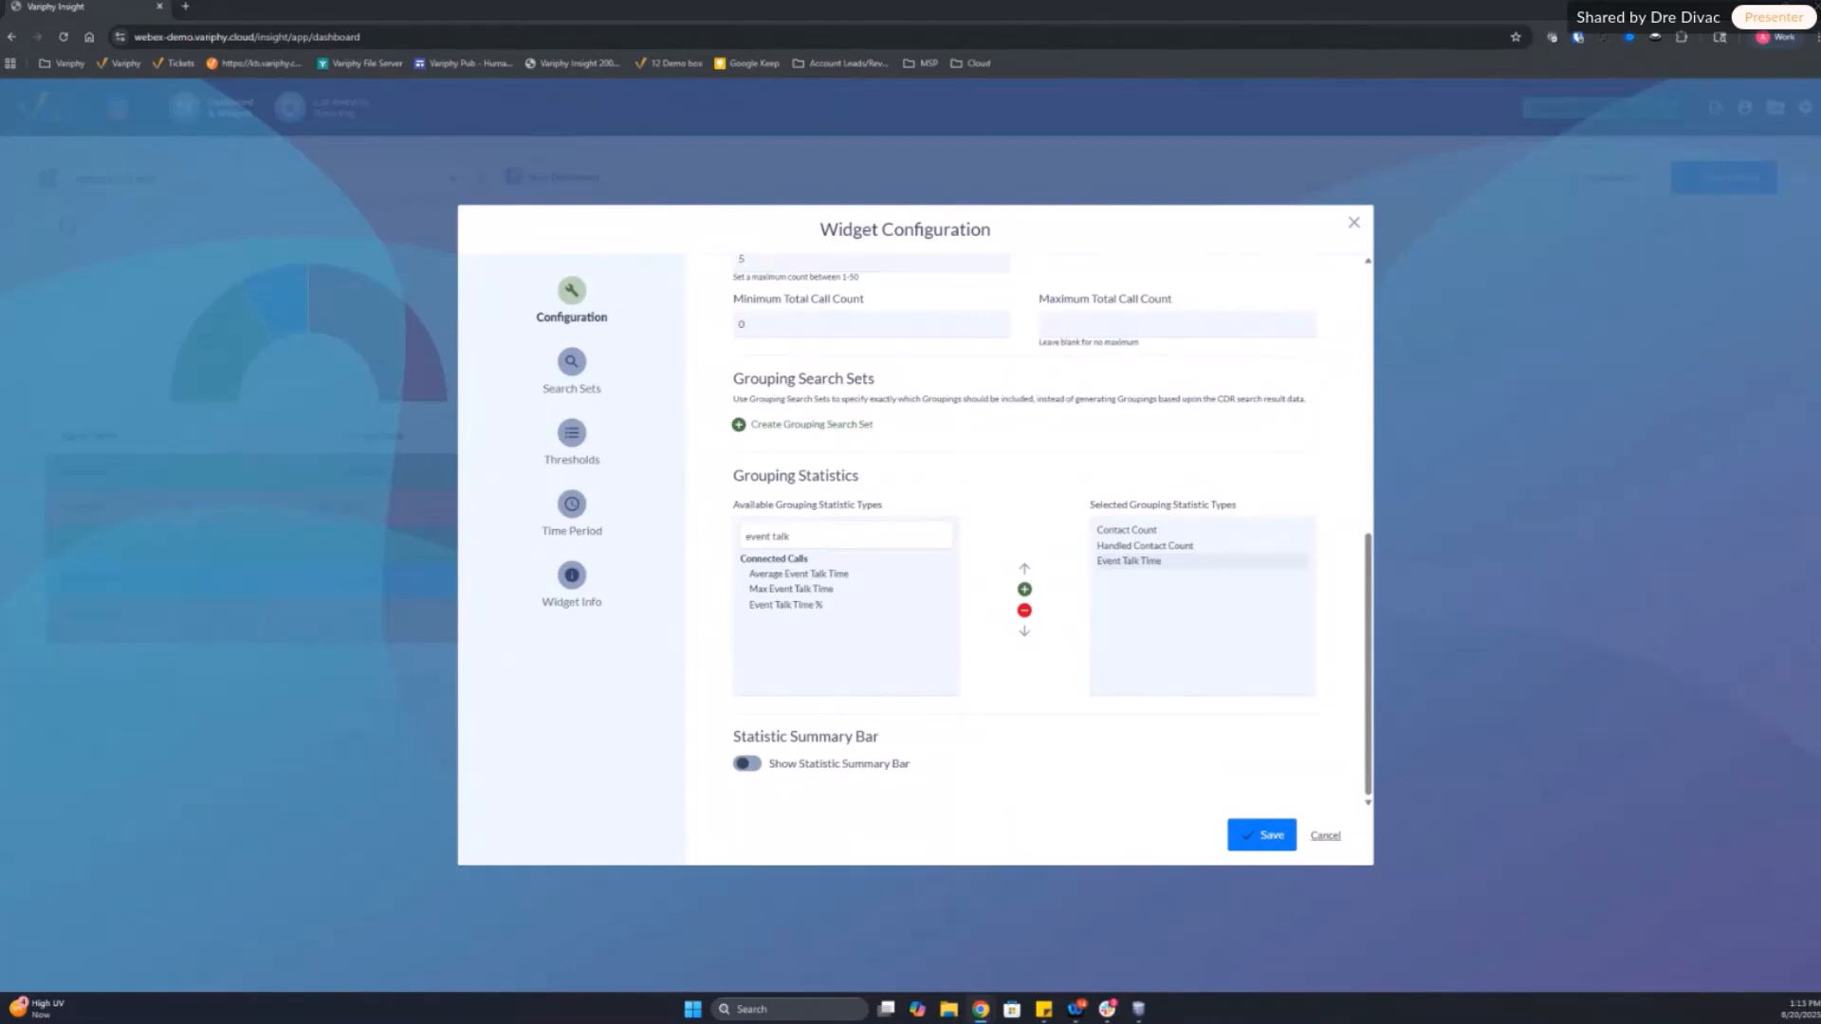
Step: Create a search set for this widget and add Queue Name as its search criterion
{"action": "scroll", "coordinate": [1119, 584], "scroll_direction": "up", "scroll_amount": 2}
{"action": "scroll", "coordinate": [1119, 584], "scroll_direction": "up", "scroll_amount": 5}
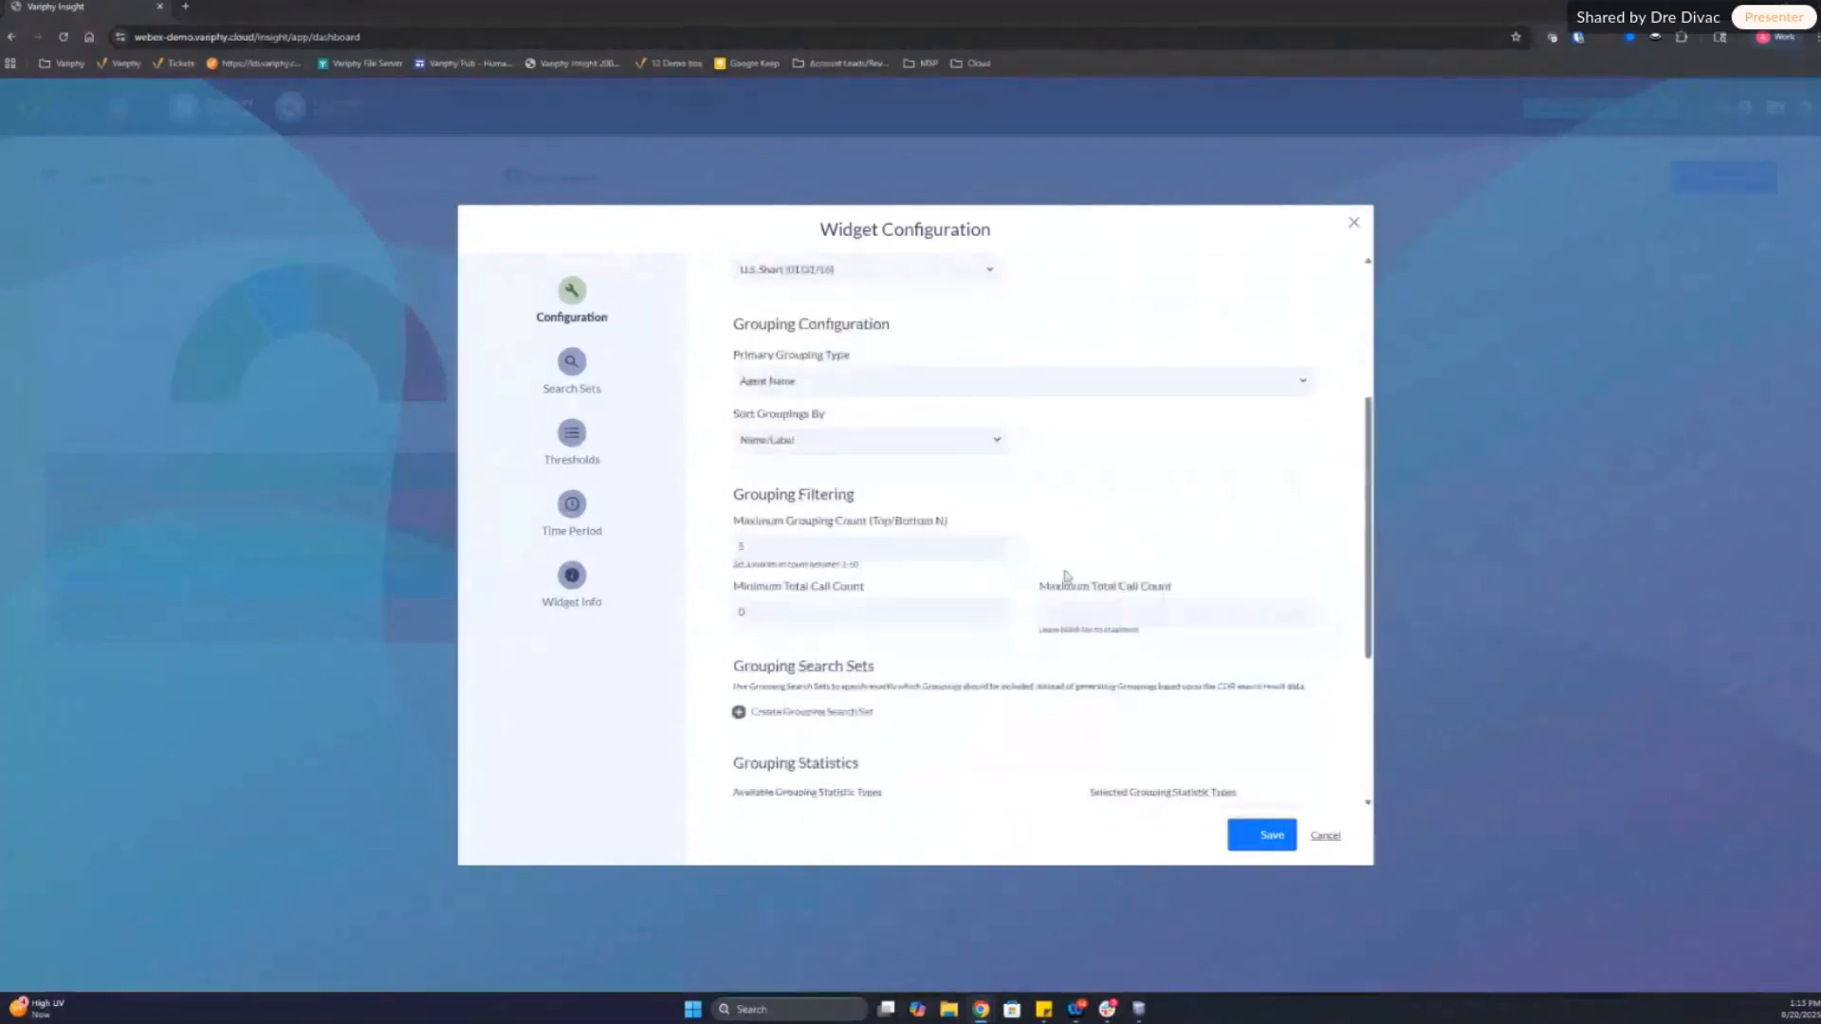
{"action": "scroll", "coordinate": [1097, 601], "scroll_direction": "down", "scroll_amount": 6}
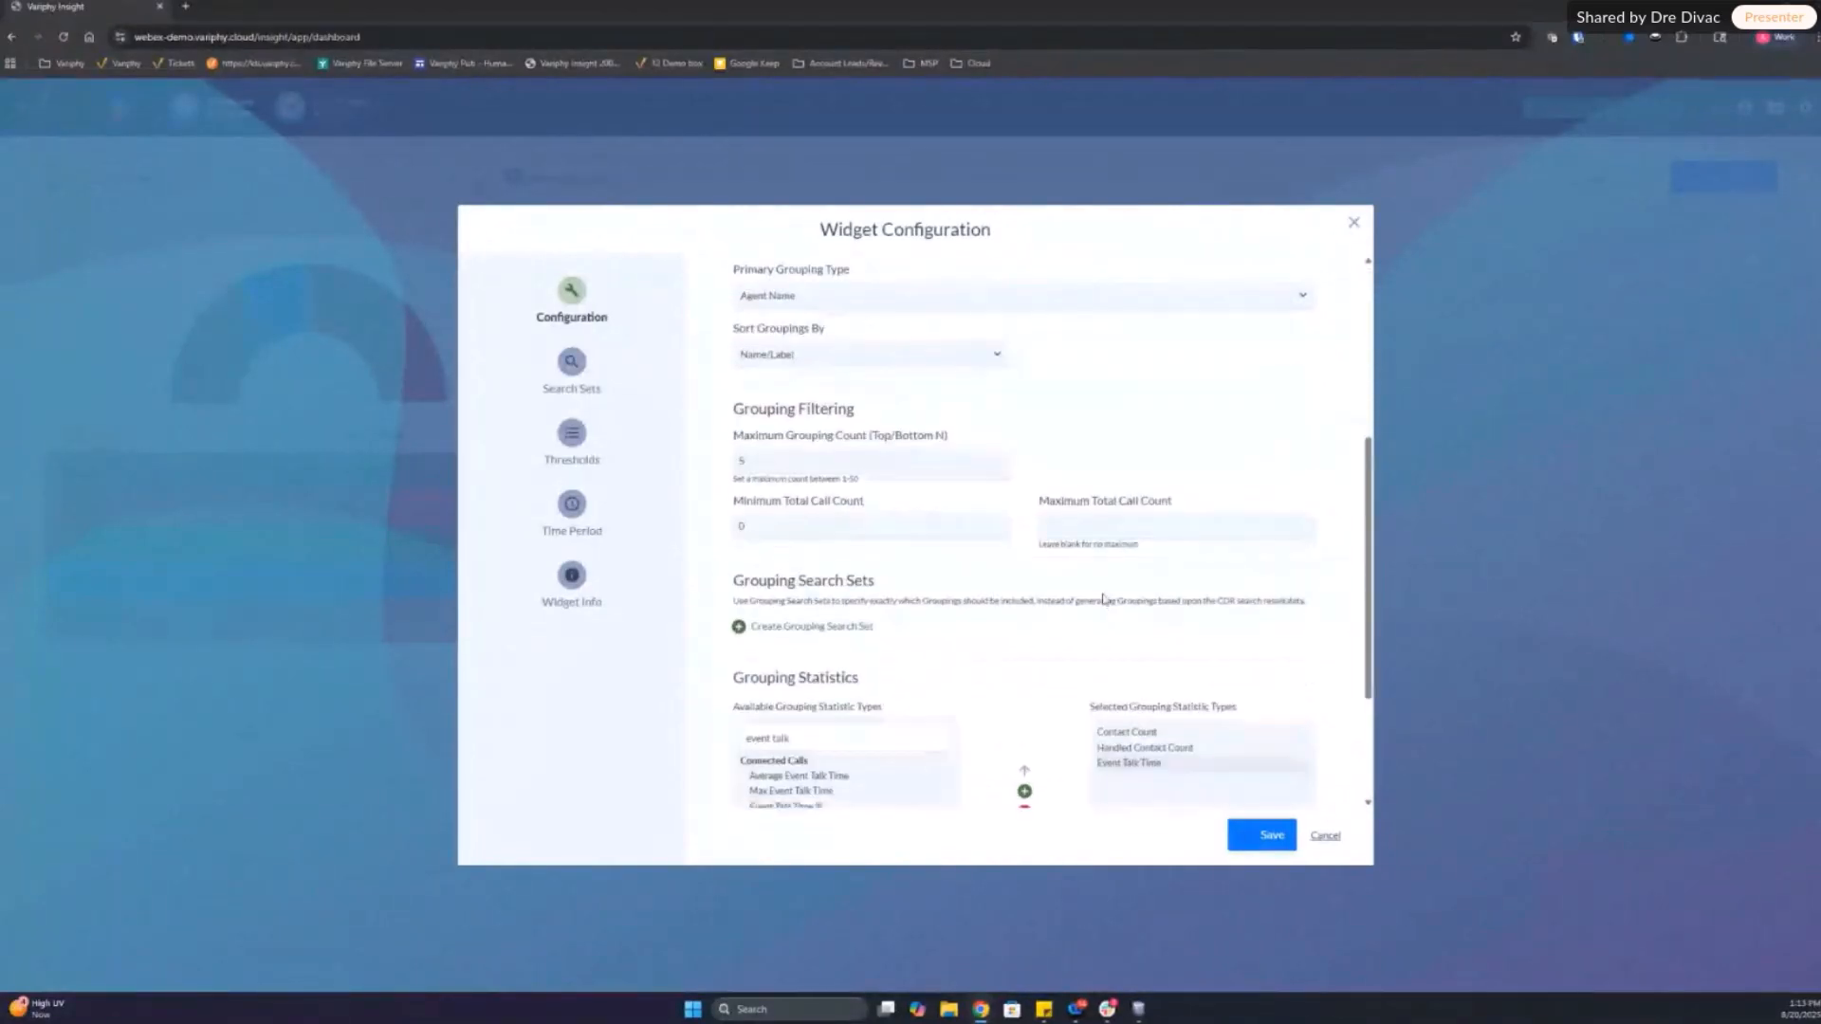
{"action": "left_click", "coordinate": [571, 365]}
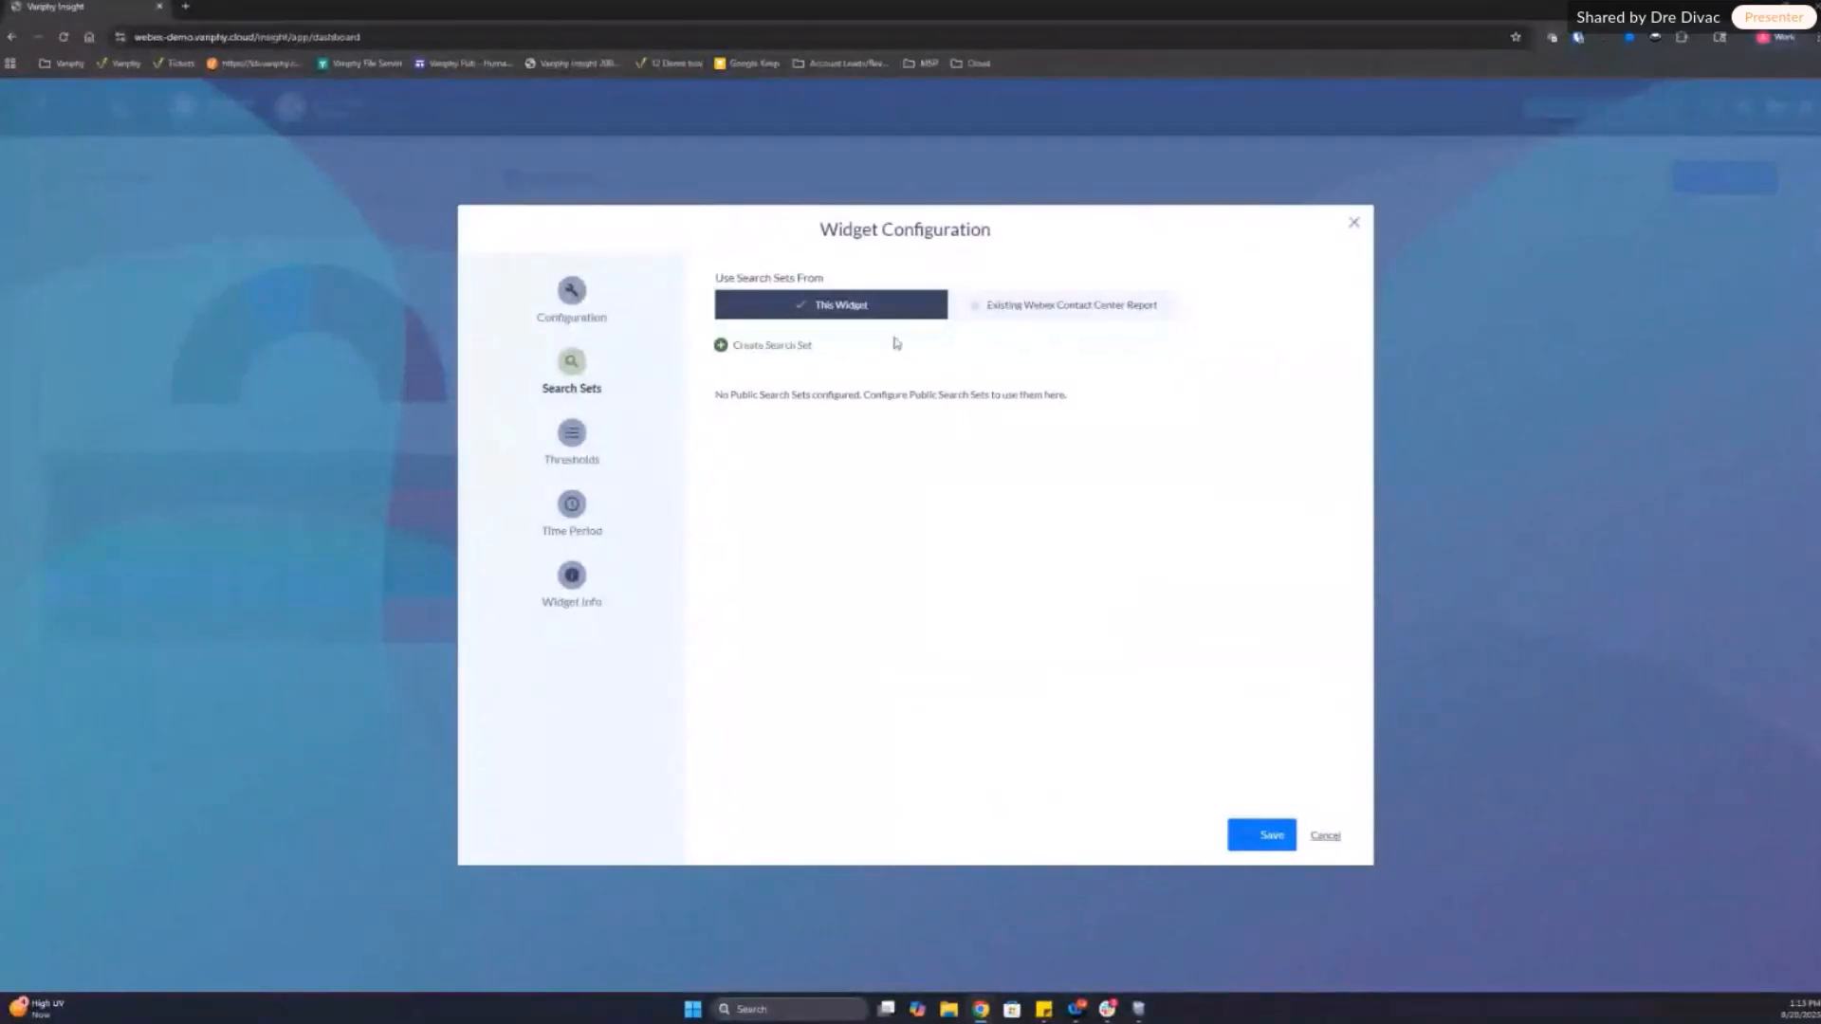
{"action": "left_click", "coordinate": [773, 346]}
{"action": "left_click", "coordinate": [810, 569]}
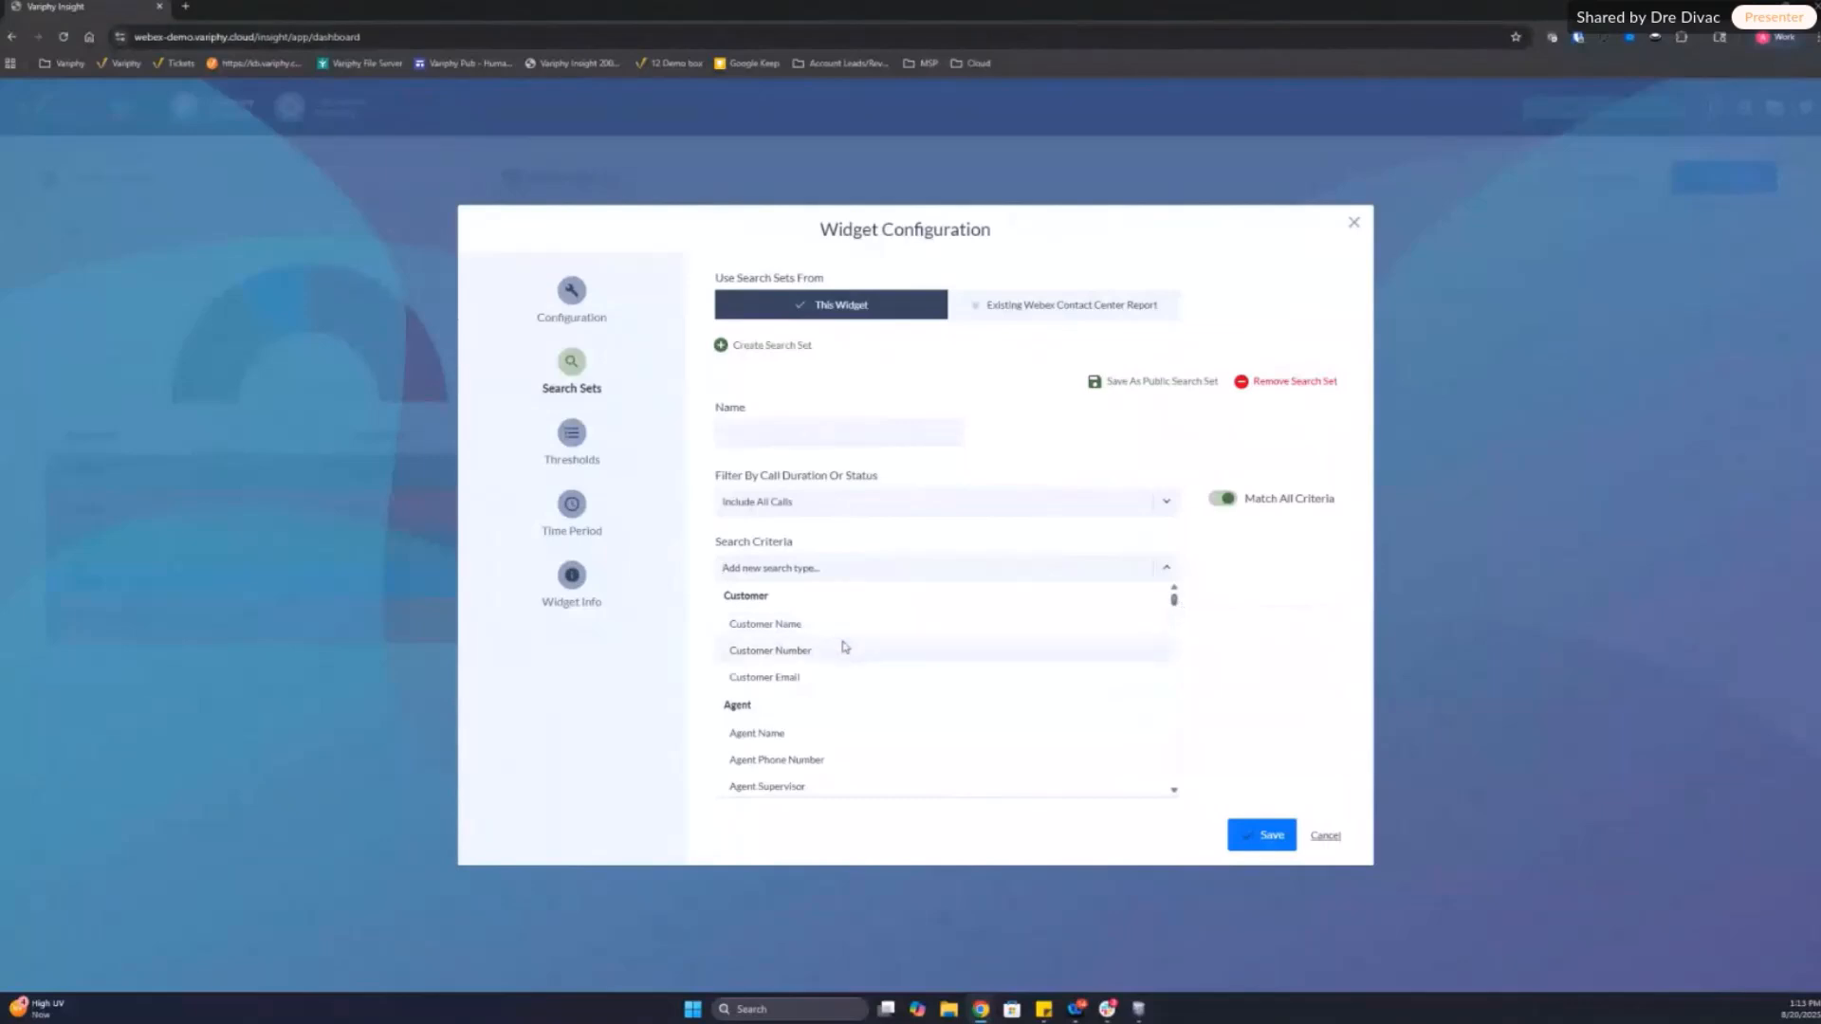
{"action": "mouse_move", "coordinate": [1173, 598]}
{"action": "left_mouse_down"}
{"action": "mouse_move", "coordinate": [1174, 623]}
{"action": "mouse_move", "coordinate": [1175, 584]}
{"action": "left_mouse_up"}
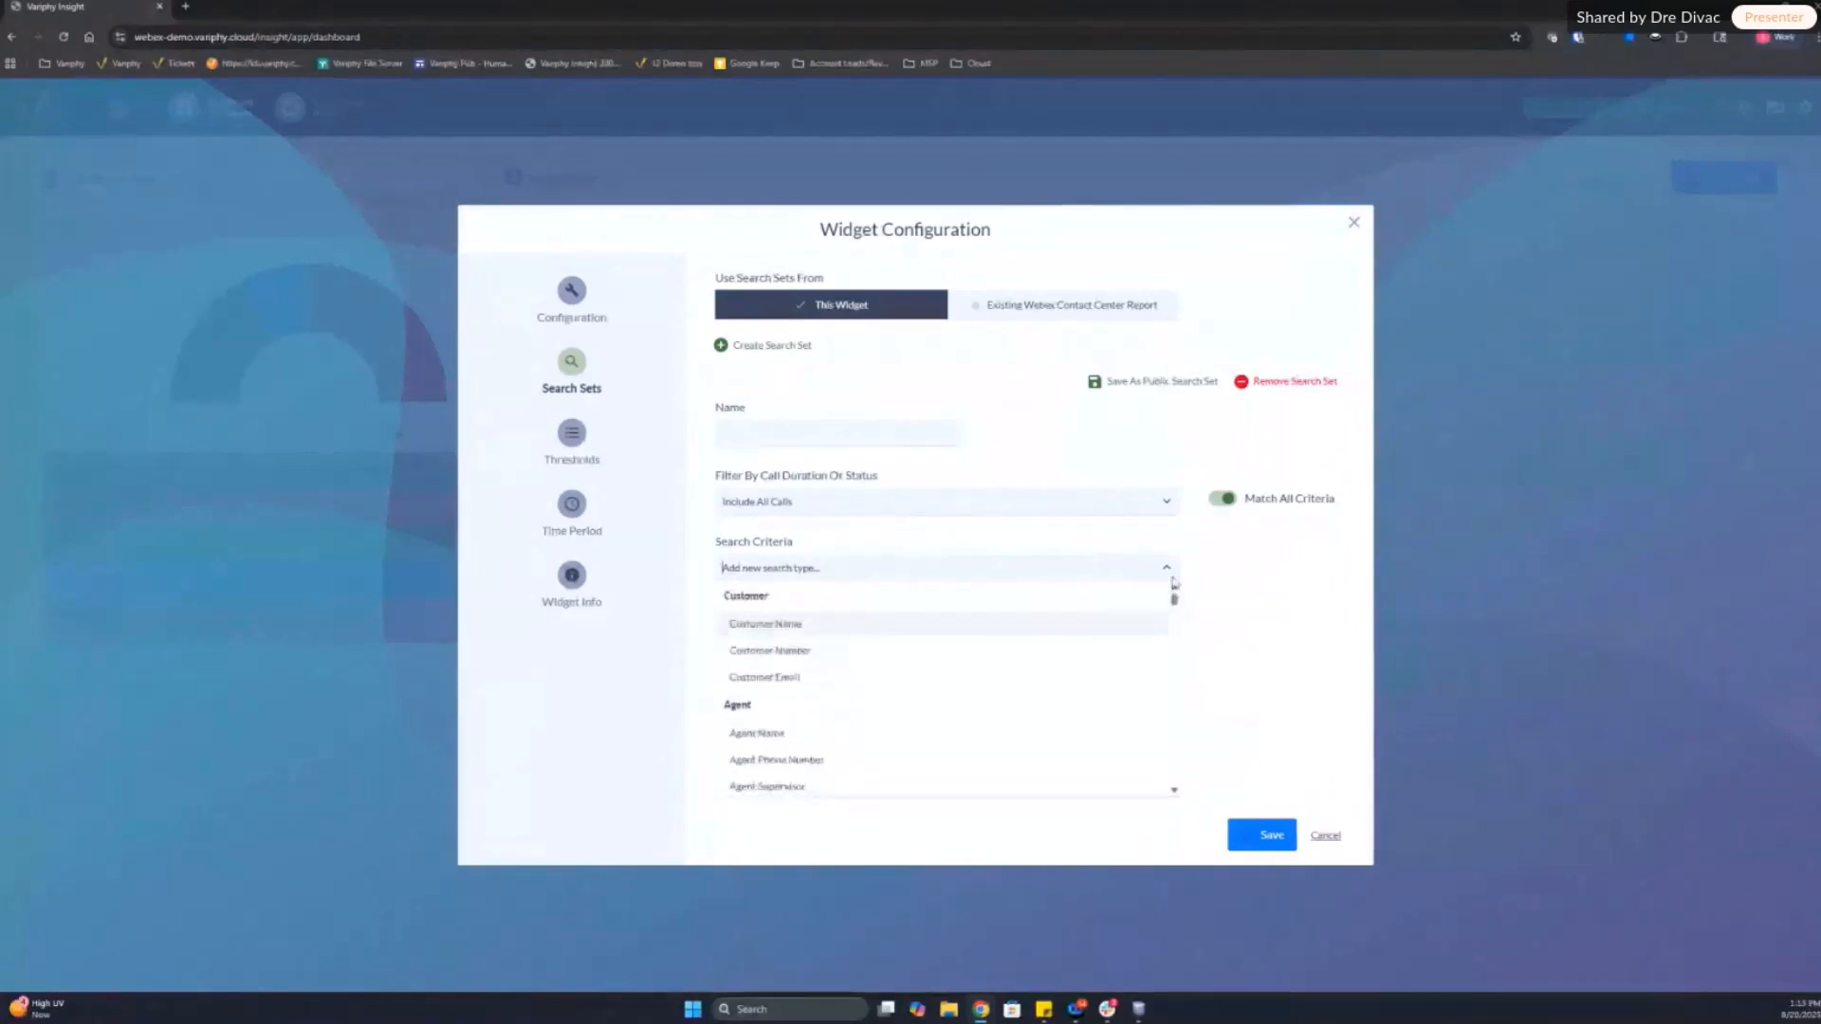
{"action": "left_click", "coordinate": [825, 571]}
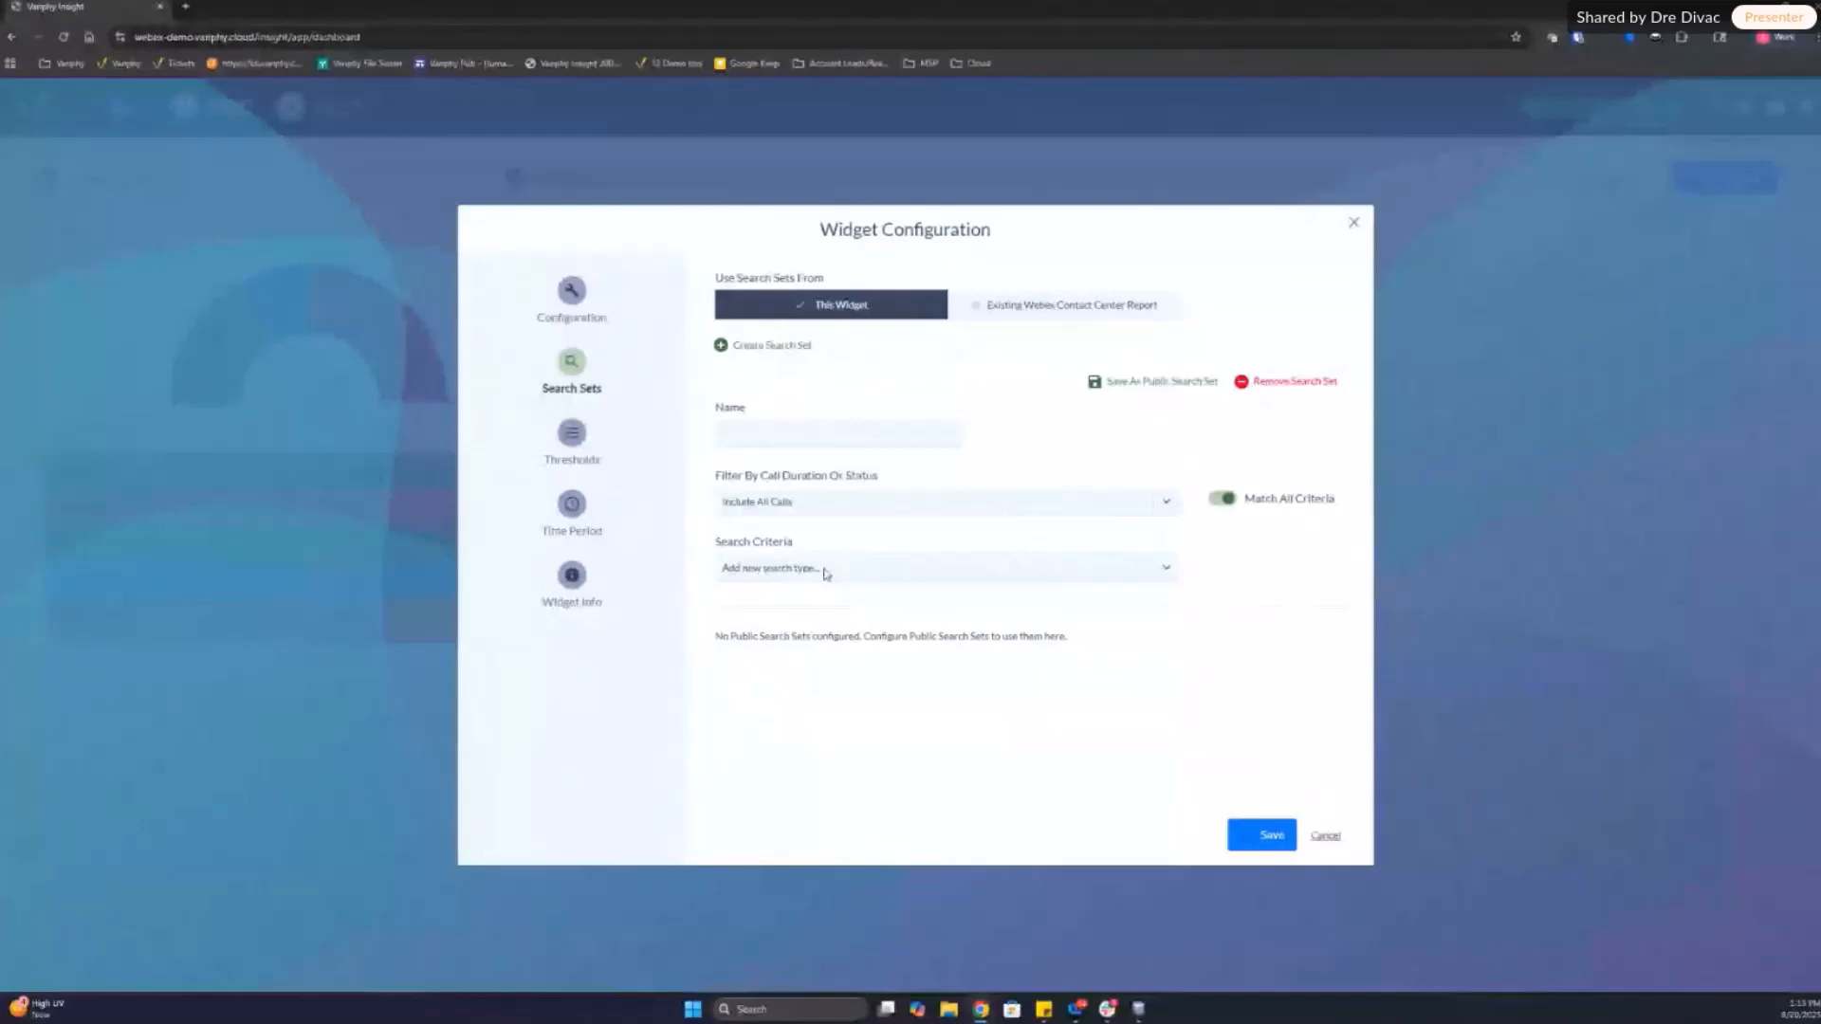
{"action": "left_click", "coordinate": [825, 571]}
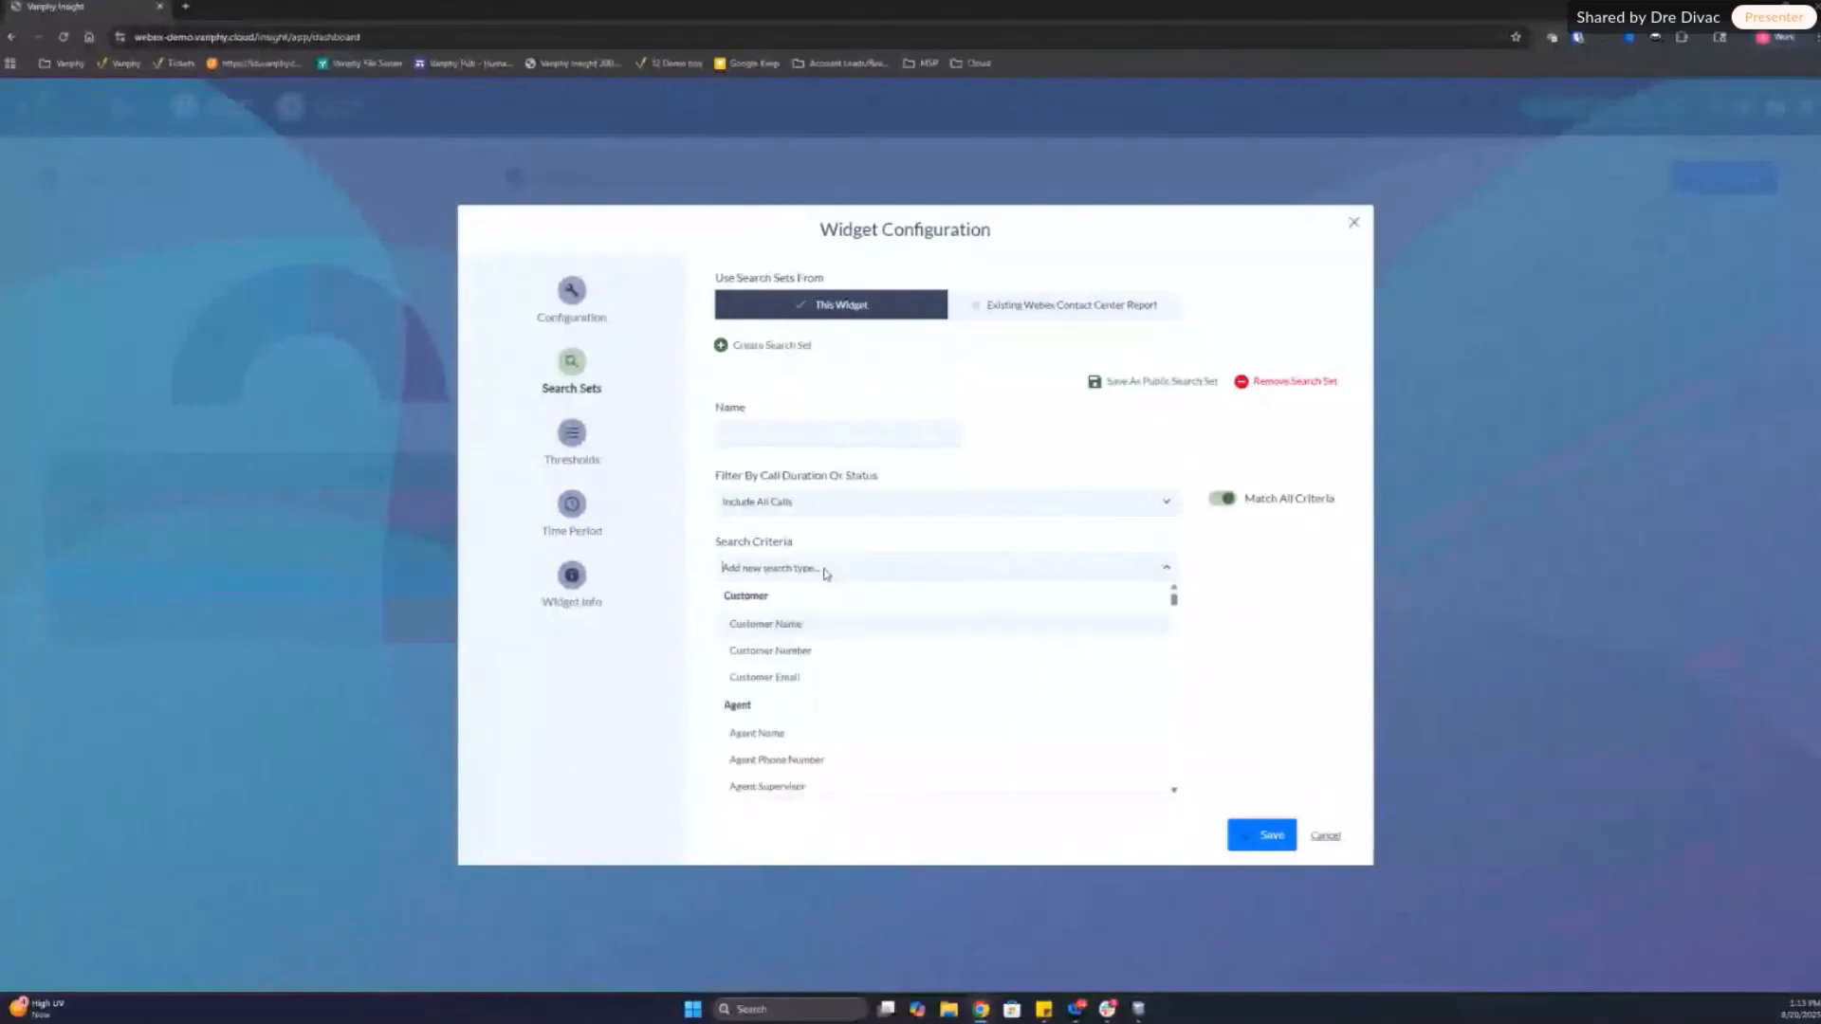
{"action": "type", "text": "que"}
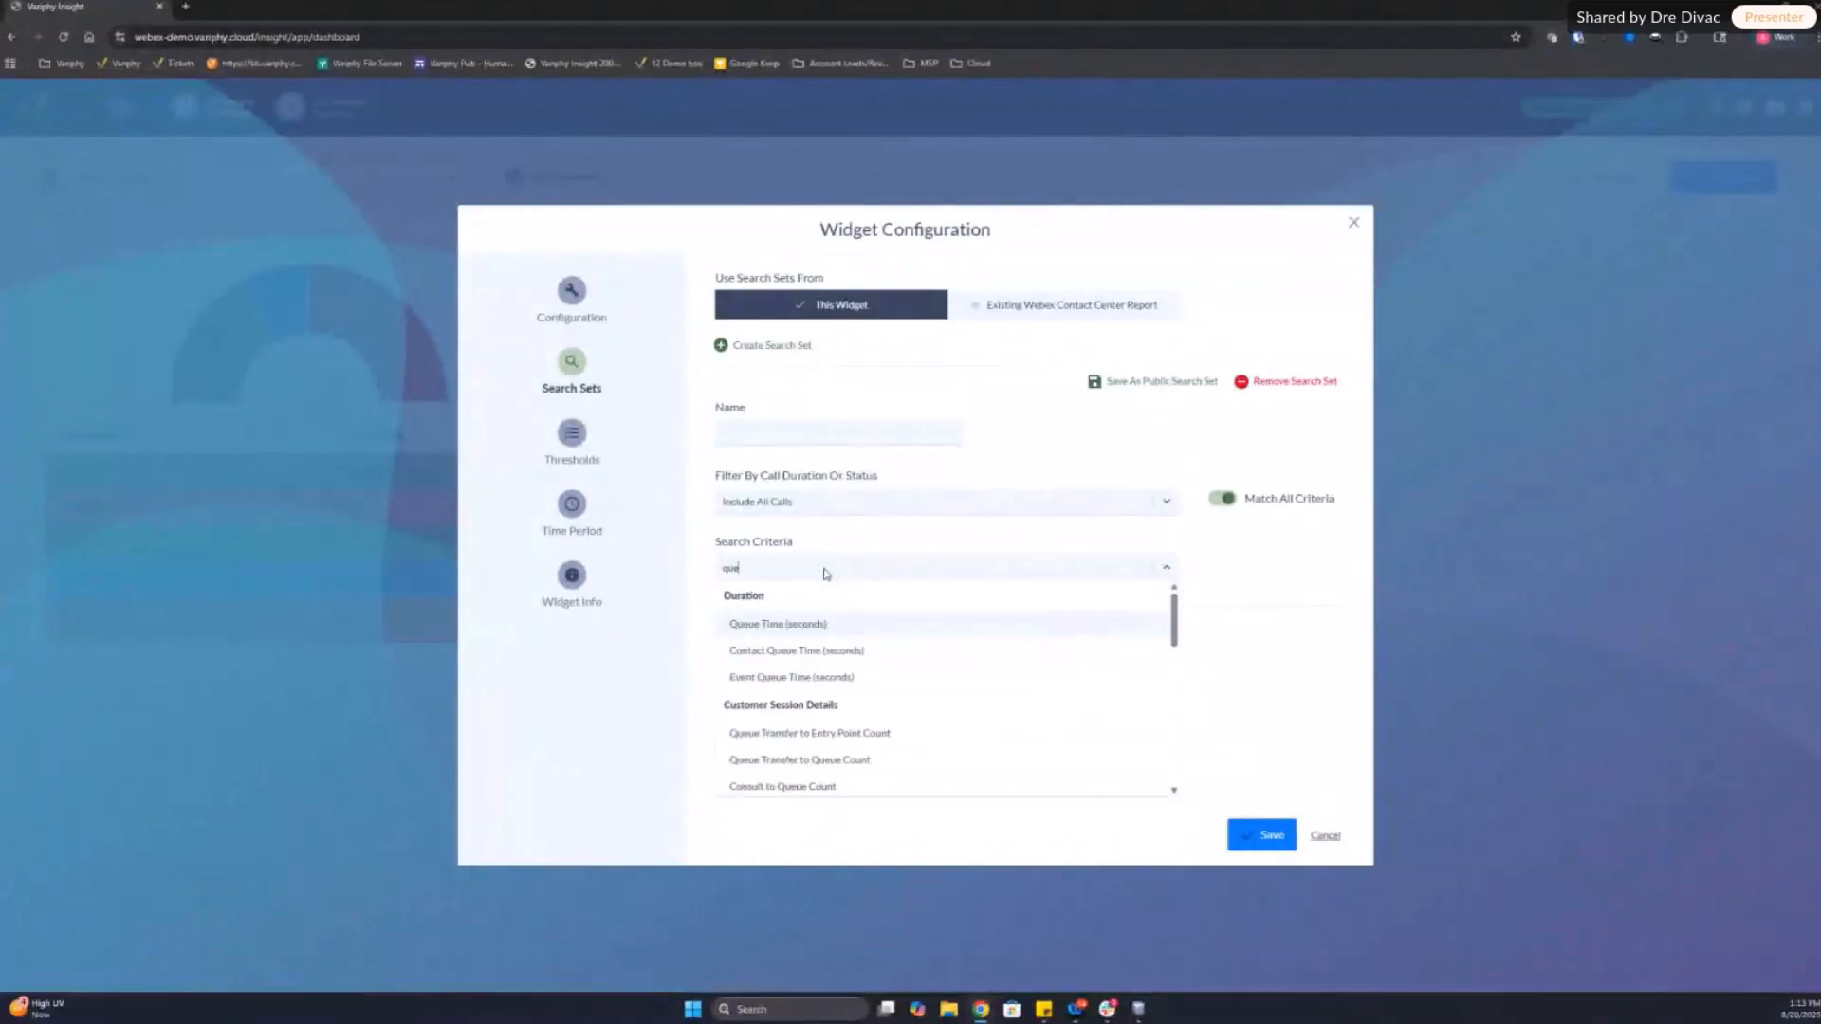
{"action": "scroll", "coordinate": [948, 678], "scroll_direction": "down", "scroll_amount": 6}
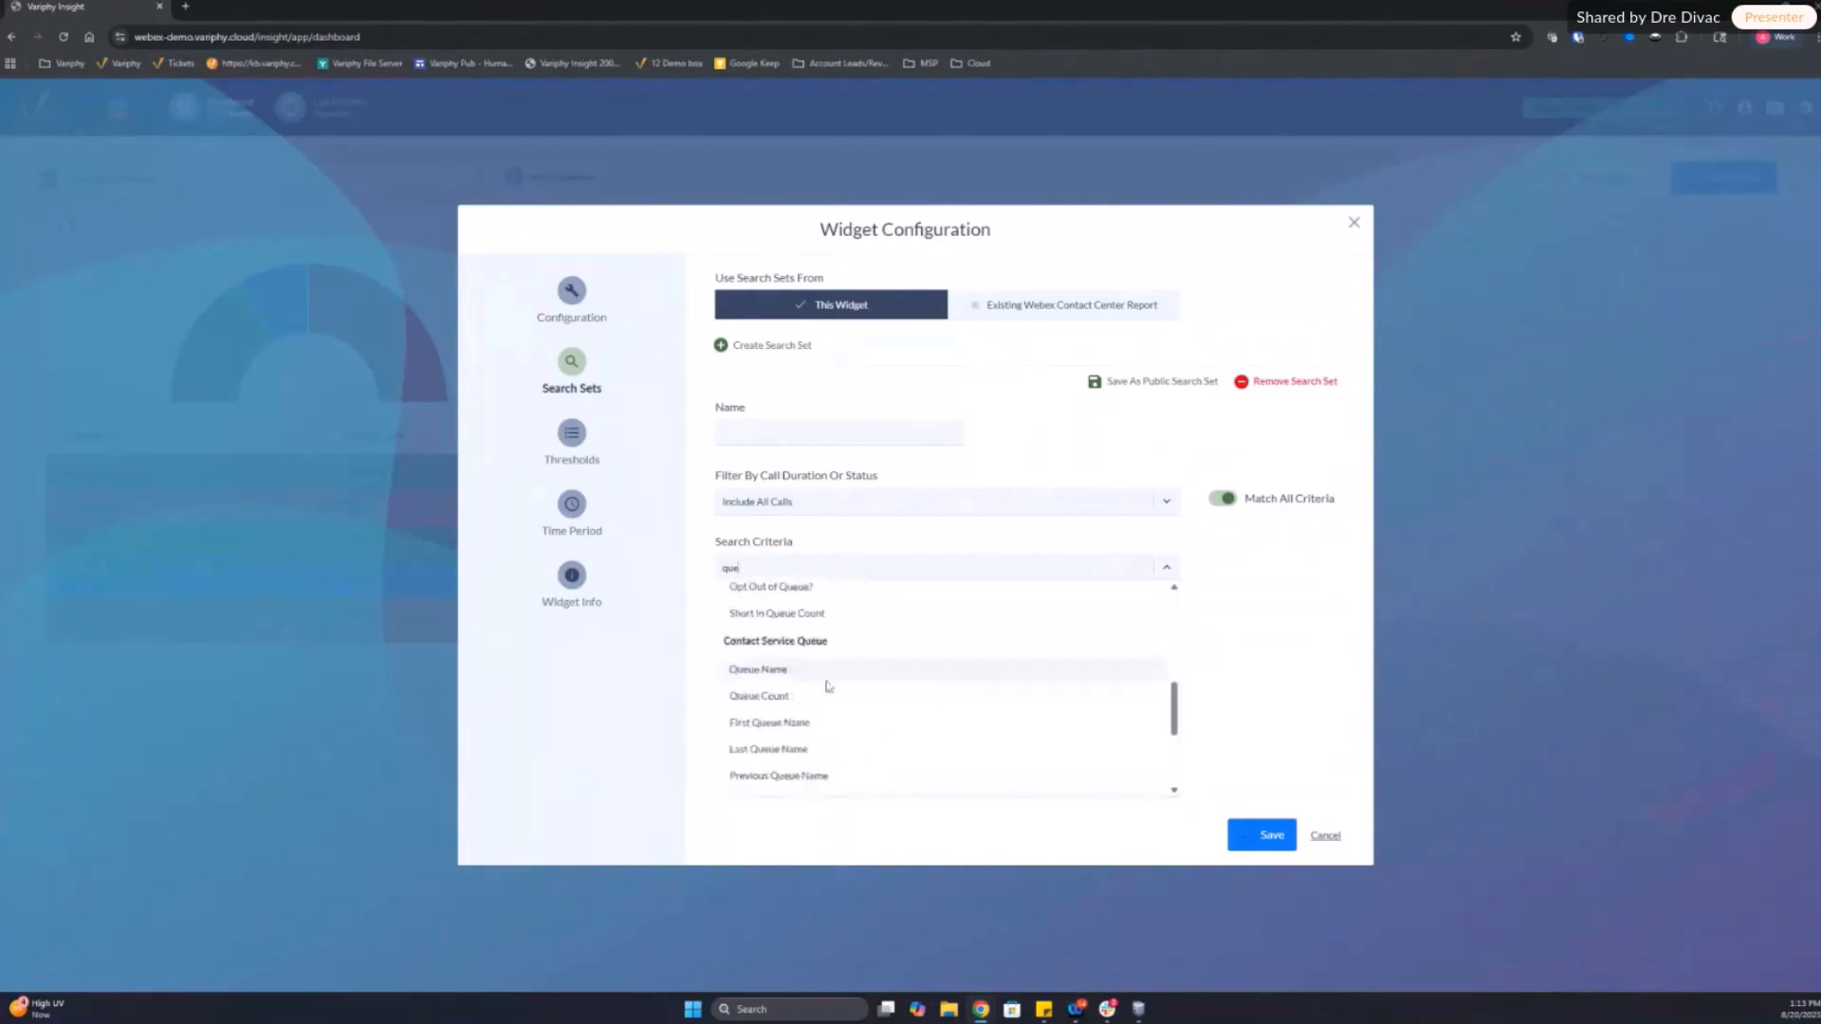
{"action": "left_click", "coordinate": [826, 677]}
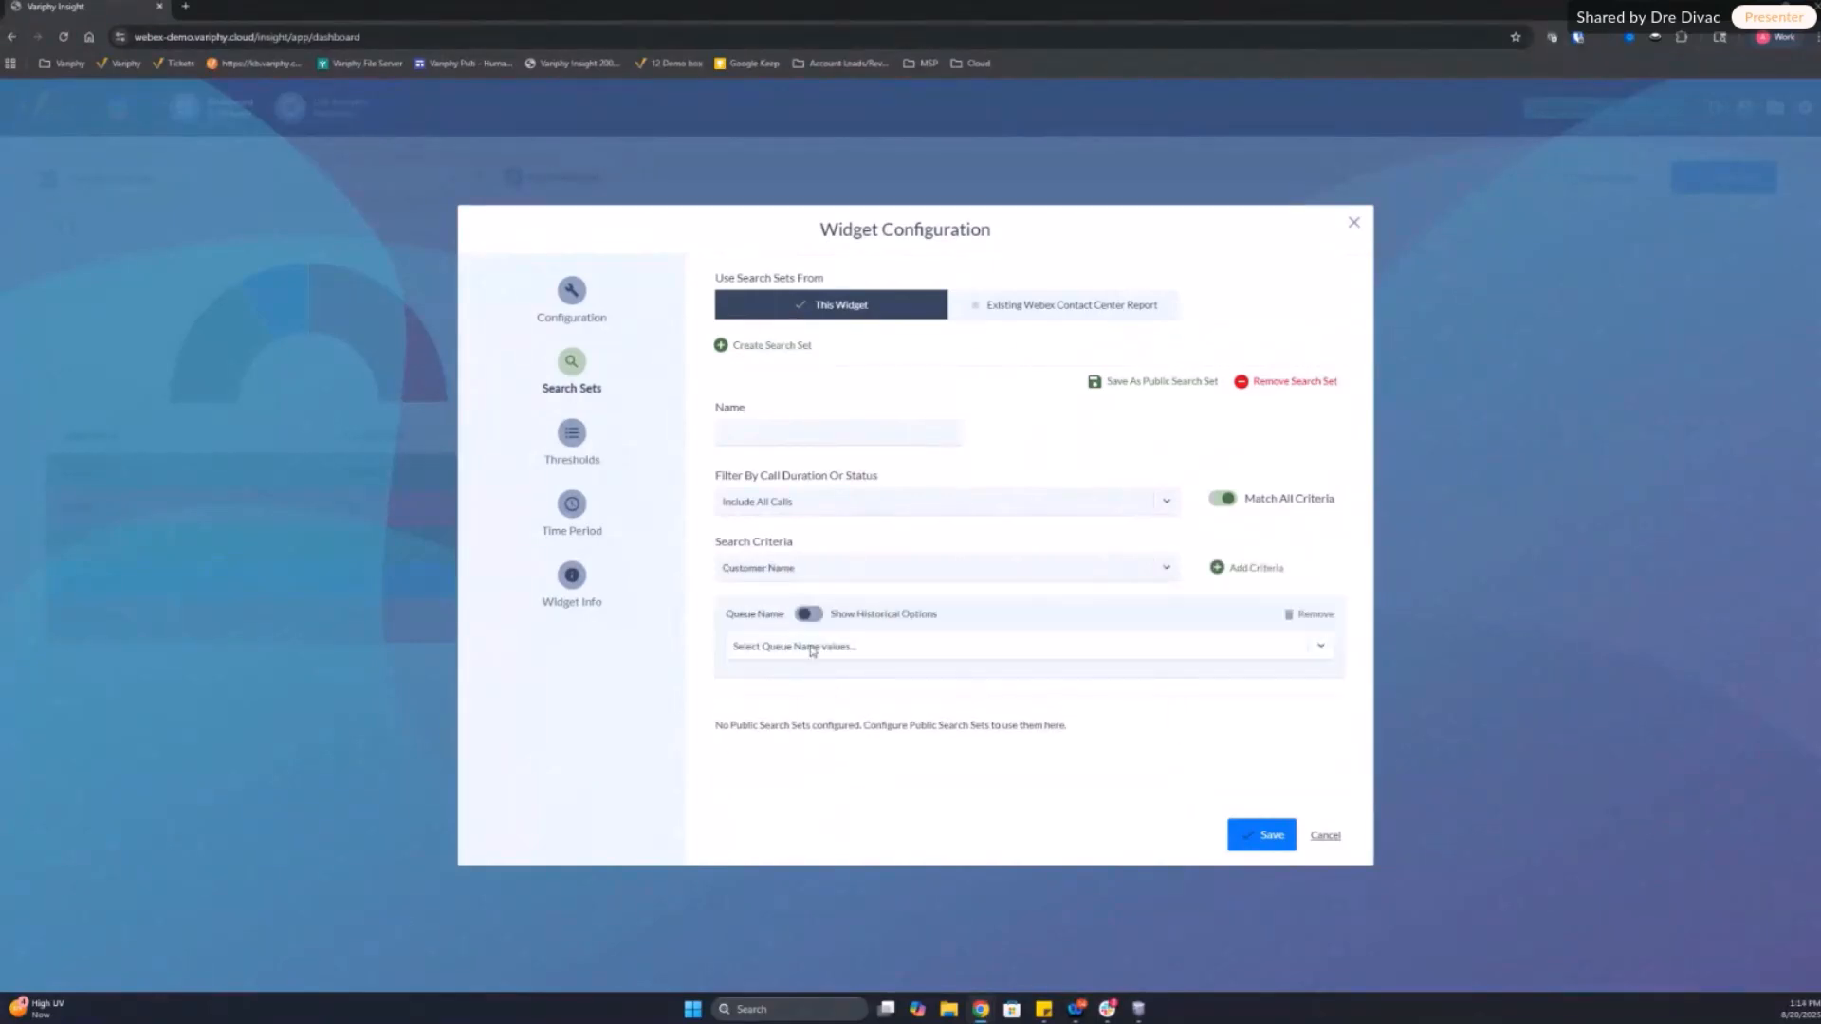
Step: Include CC Support Queue, CC Support Queue - OVERFLOW, Email Outdial Queue-1, Outdial Queue-1 and Social Outdial Queue-1 in the Queue Name criterion
{"action": "left_click", "coordinate": [810, 648]}
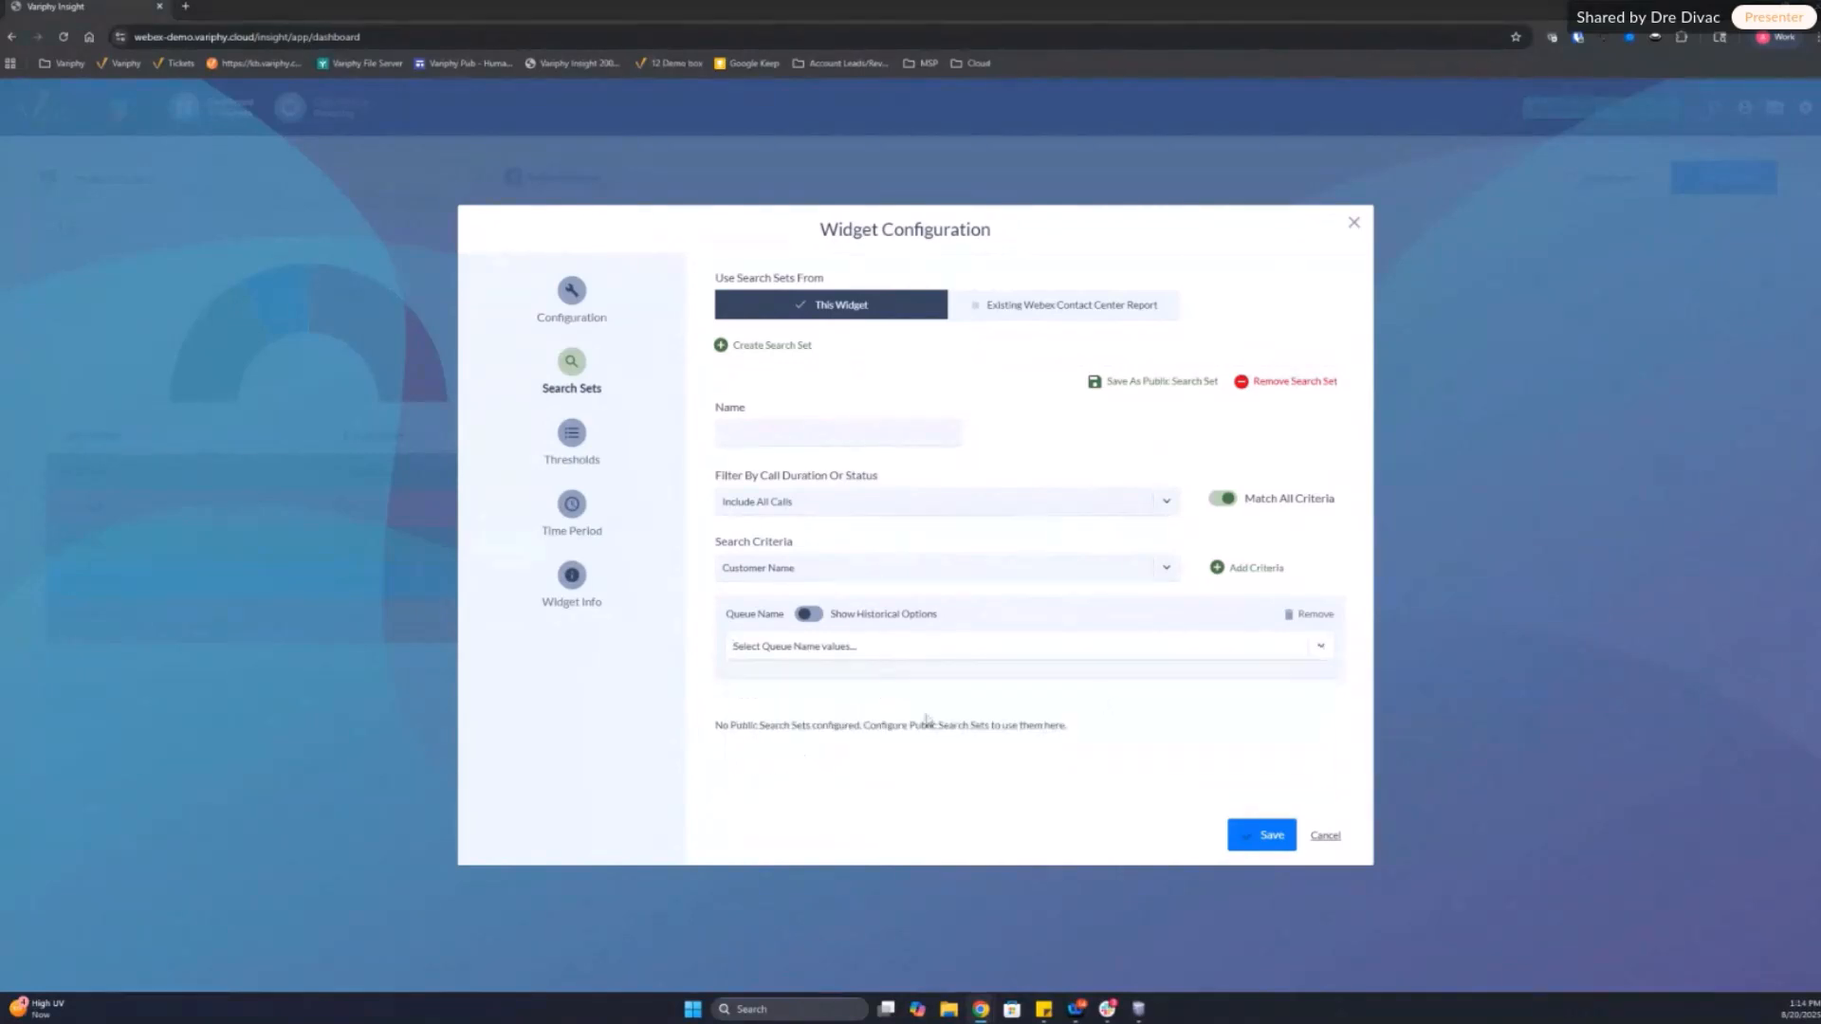
{"action": "left_click", "coordinate": [824, 651]}
{"action": "left_click", "coordinate": [784, 672]}
{"action": "left_click", "coordinate": [783, 672]}
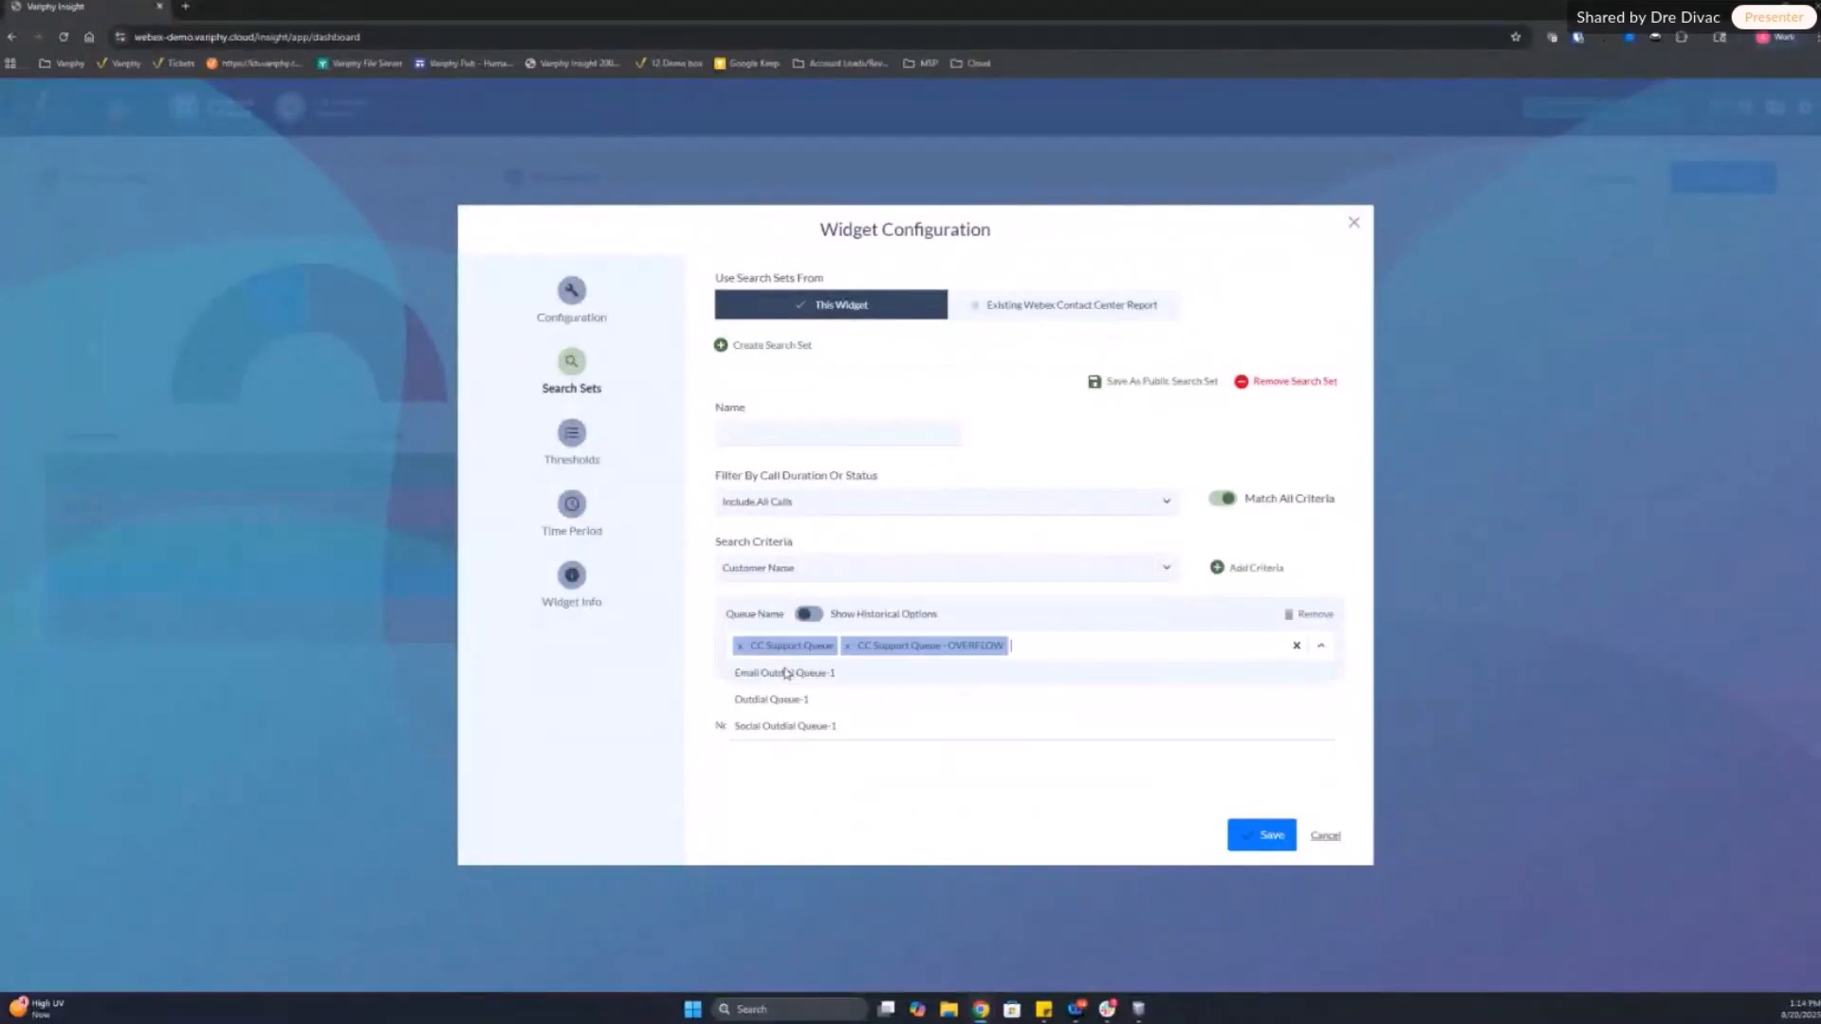
{"action": "left_click", "coordinate": [783, 672]}
{"action": "left_click", "coordinate": [783, 672]}
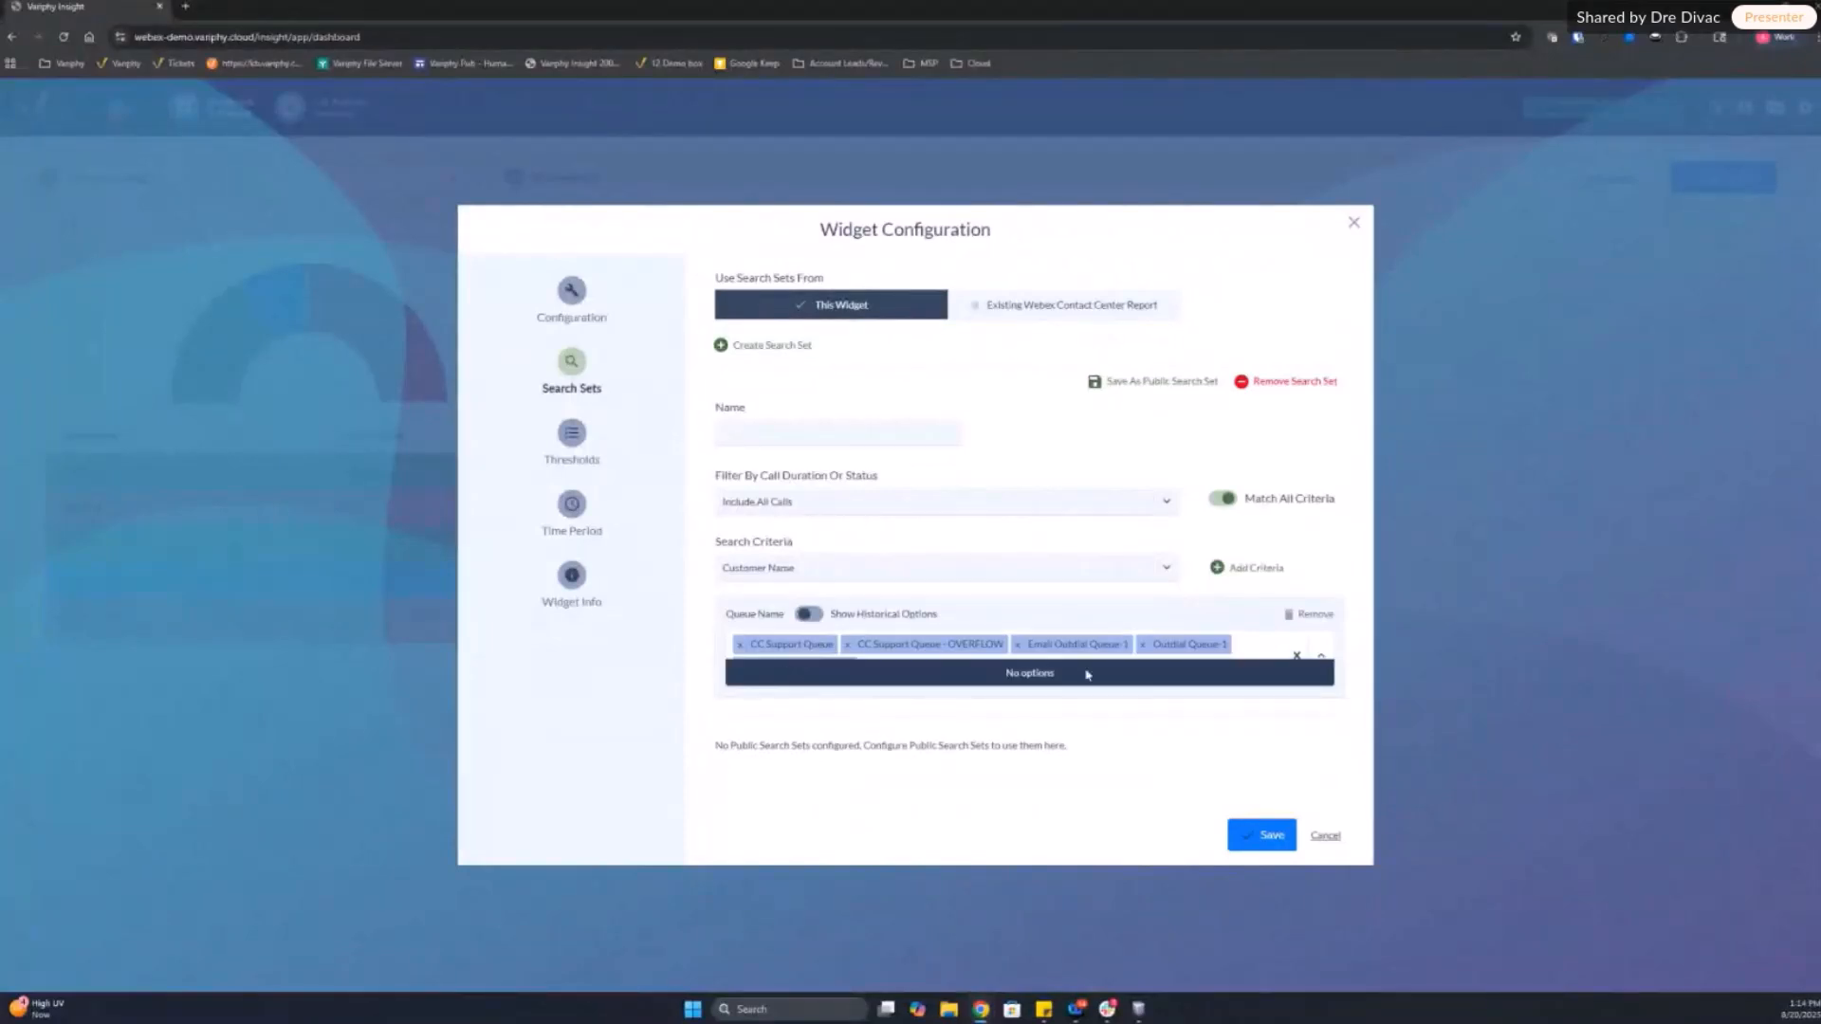
{"action": "left_click", "coordinate": [574, 508]}
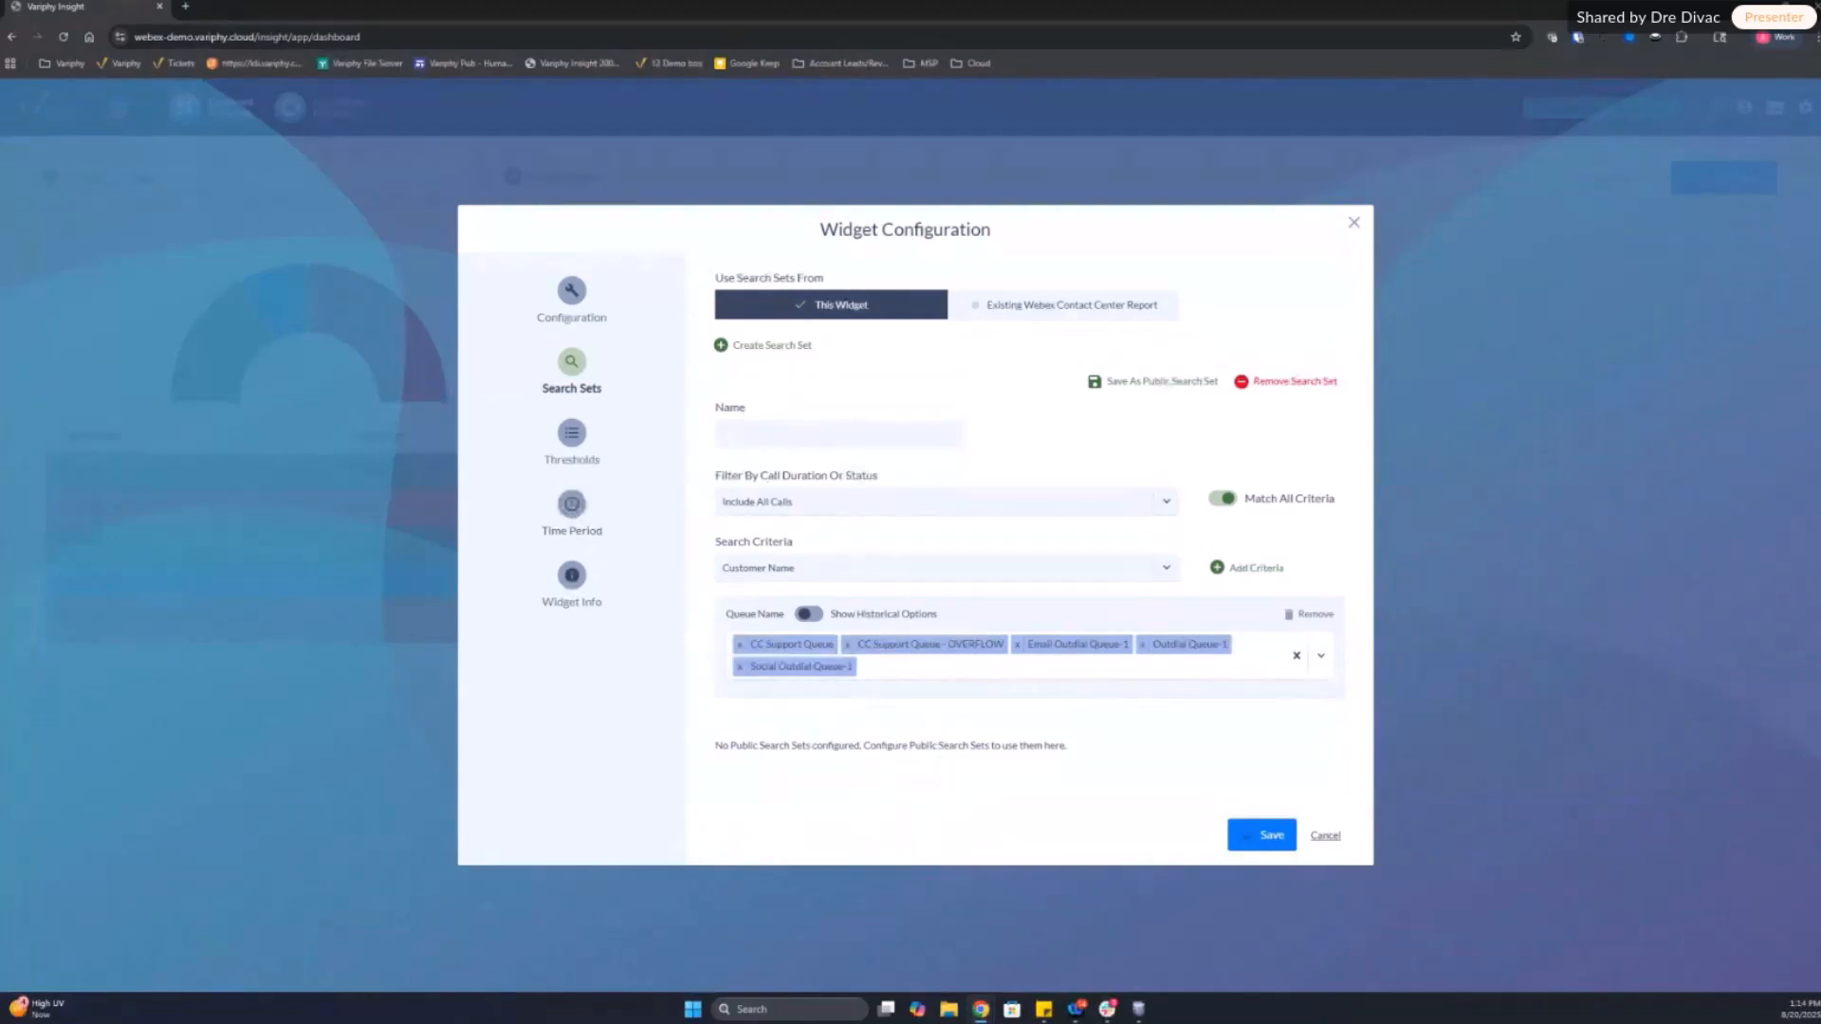
Step: Remove the overflow and outdial queues from the search set's Queue Name criterion, keeping only CC Support Queue
{"action": "left_click", "coordinate": [573, 301]}
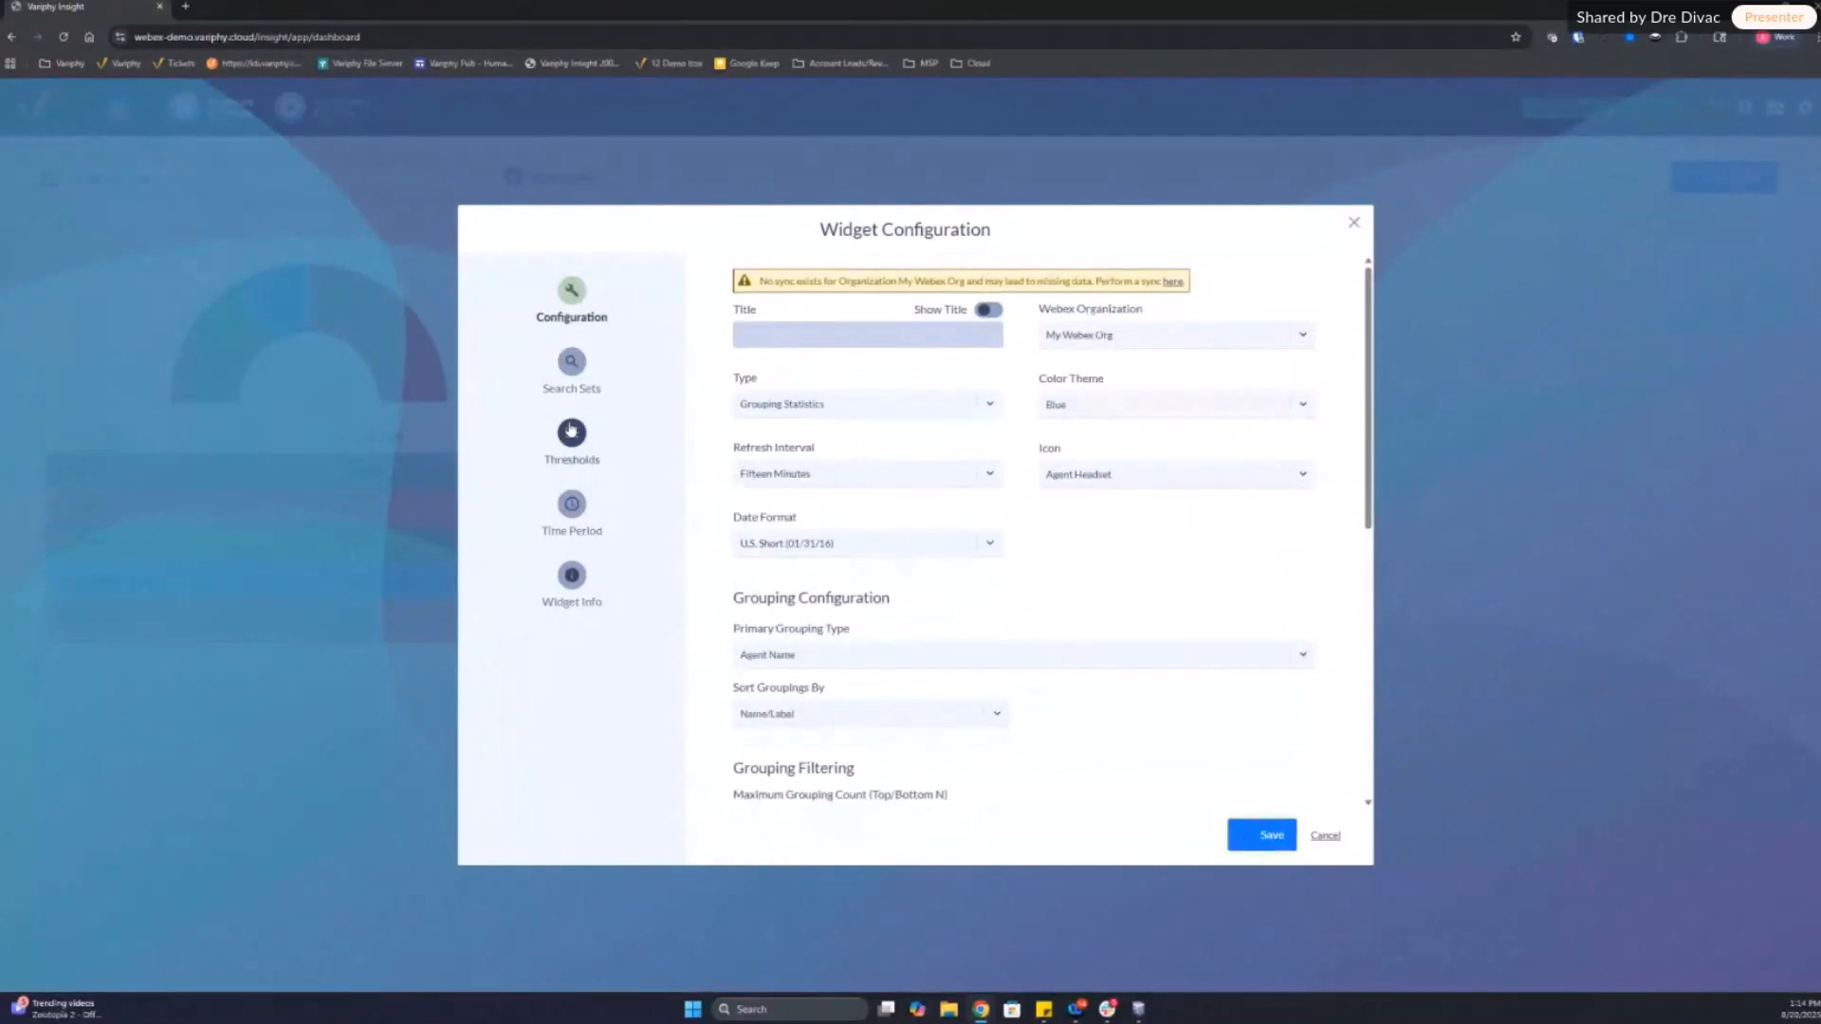
{"action": "left_click", "coordinate": [571, 362]}
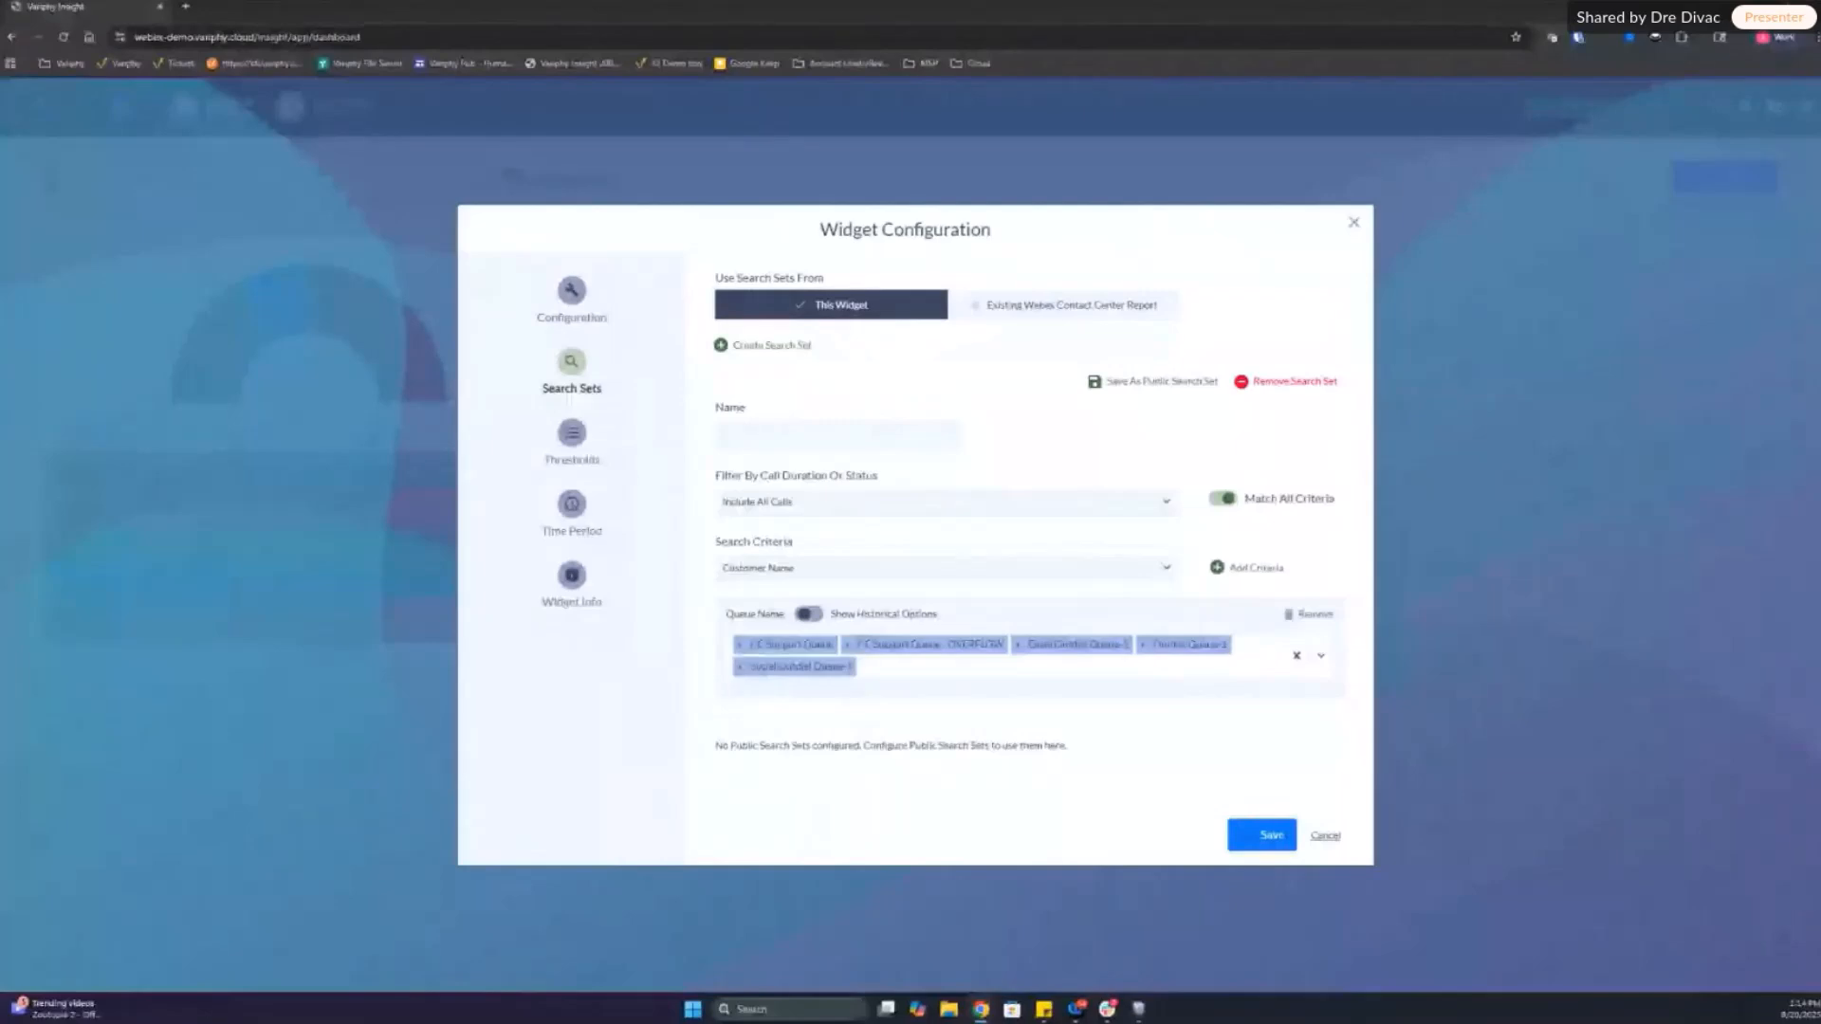
{"action": "left_click", "coordinate": [846, 646]}
{"action": "left_click", "coordinate": [845, 646]}
{"action": "left_click", "coordinate": [846, 646]}
{"action": "left_click", "coordinate": [846, 646]}
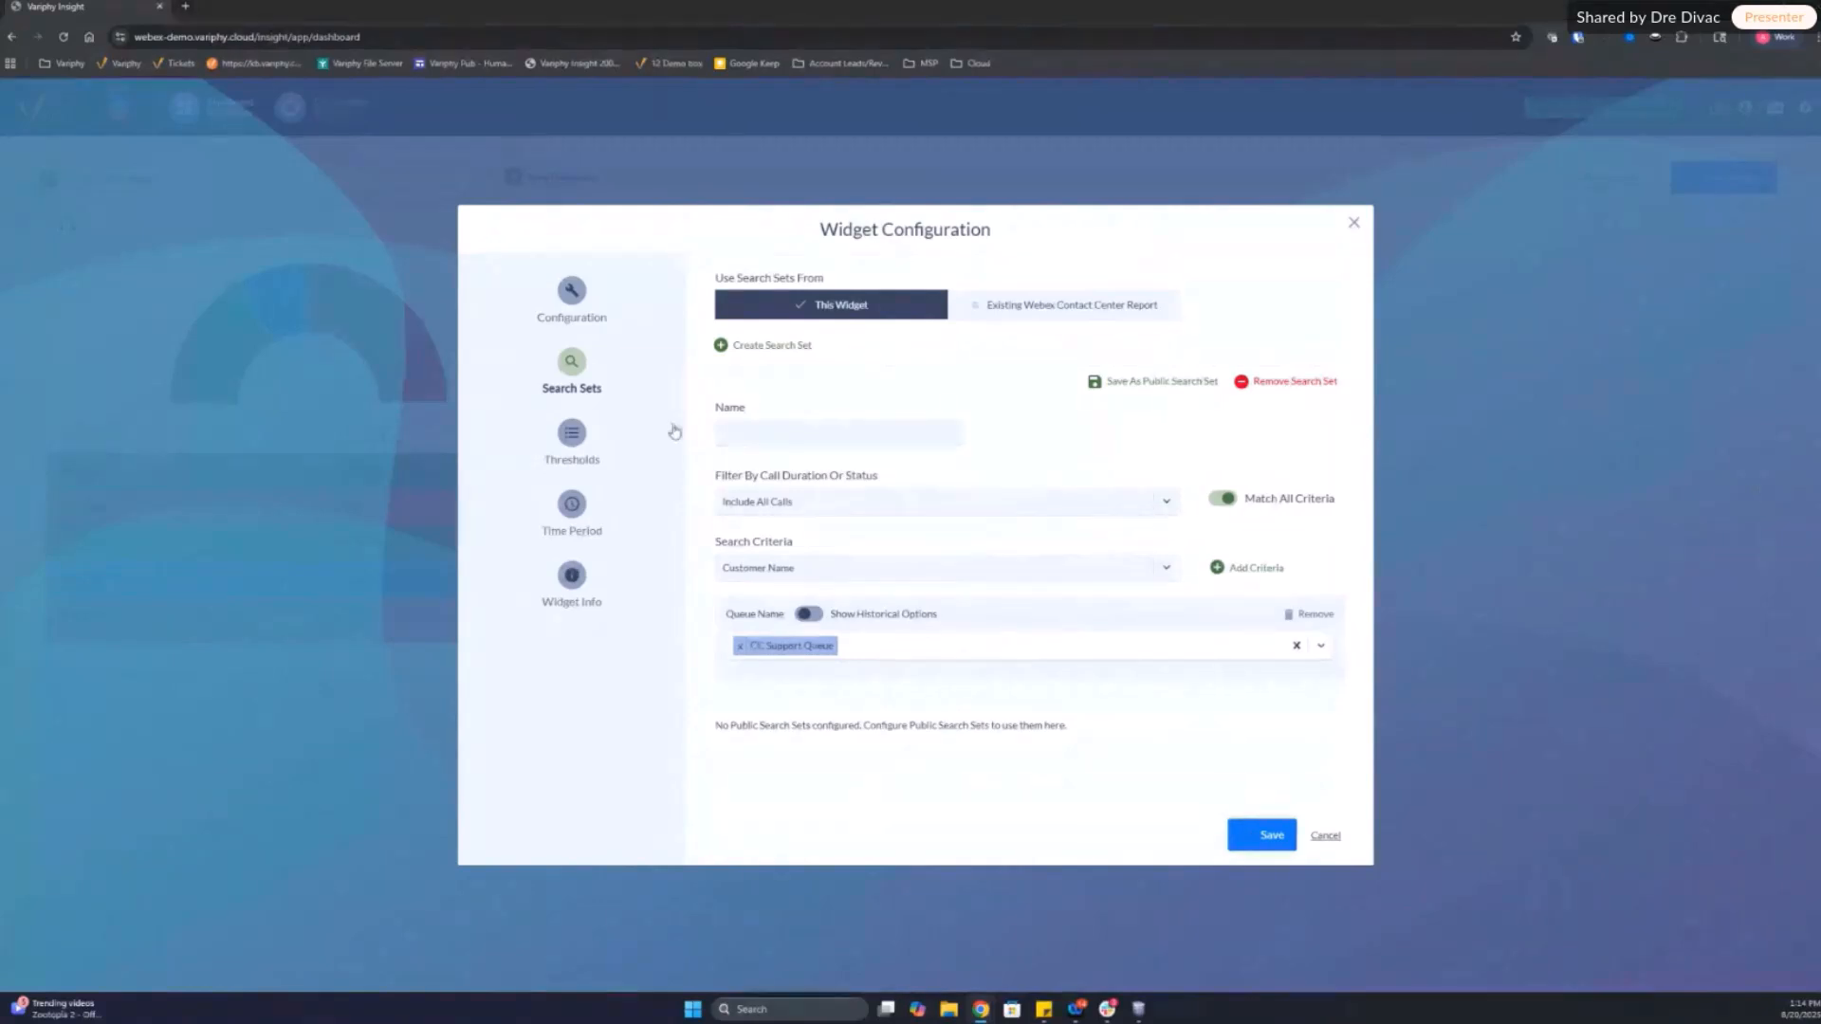
Step: Set the widget's time period to Current and Previous 2 Months
{"action": "left_click", "coordinate": [569, 507]}
{"action": "left_click", "coordinate": [850, 304]}
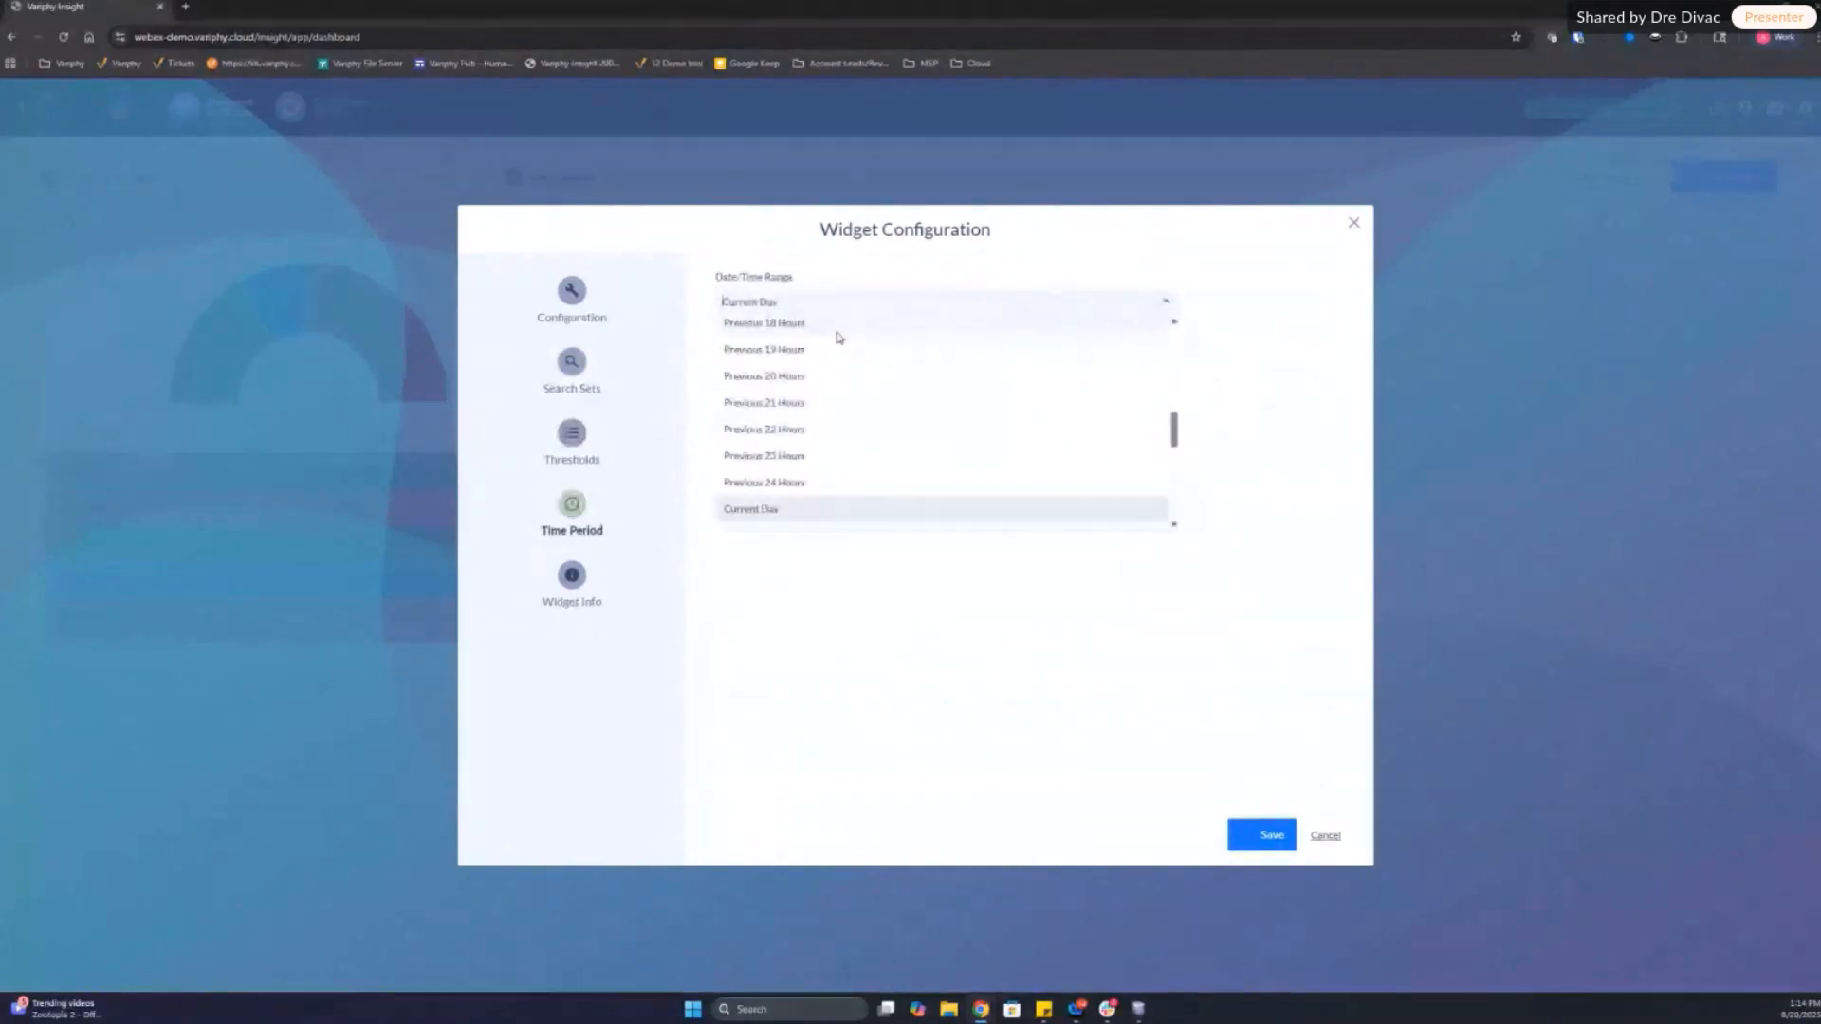
{"action": "left_click_drag", "start_coordinate": [1170, 423], "coordinate": [1183, 487]}
{"action": "left_click", "coordinate": [795, 472]}
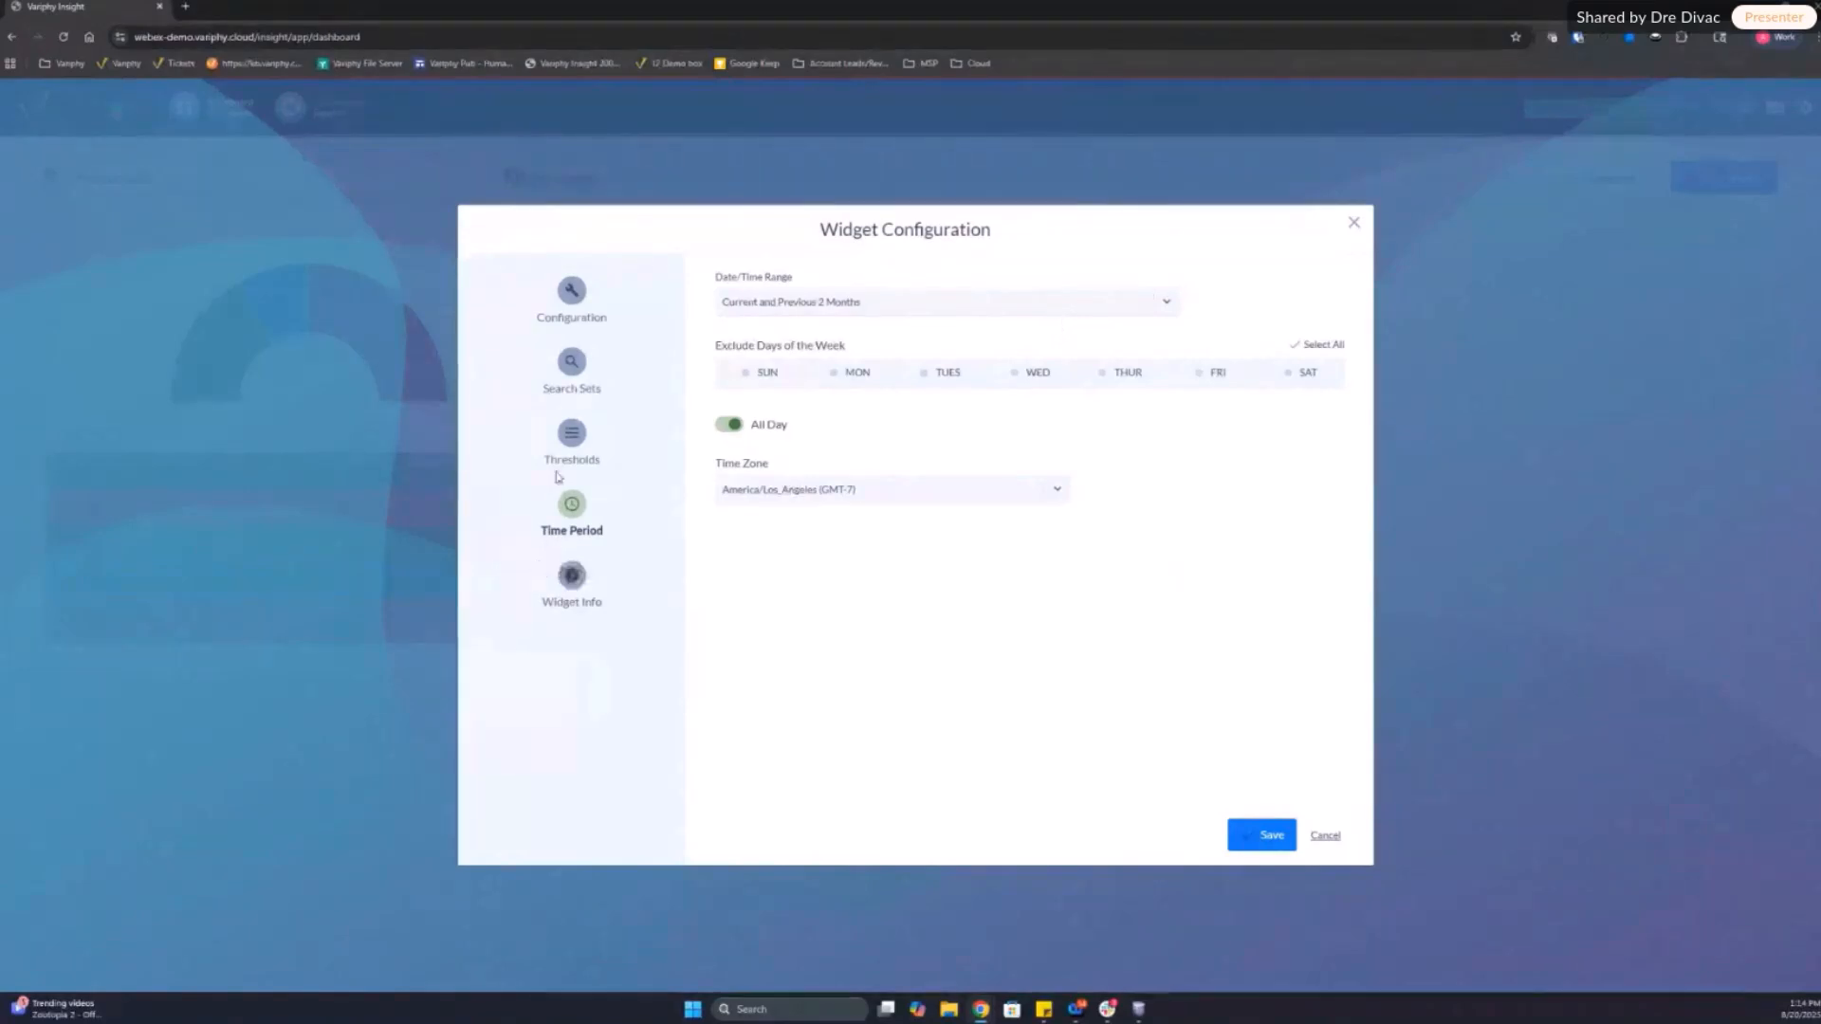
Step: Name the widget's search set "CC Support" and save the widget configuration
{"action": "left_click", "coordinate": [575, 372]}
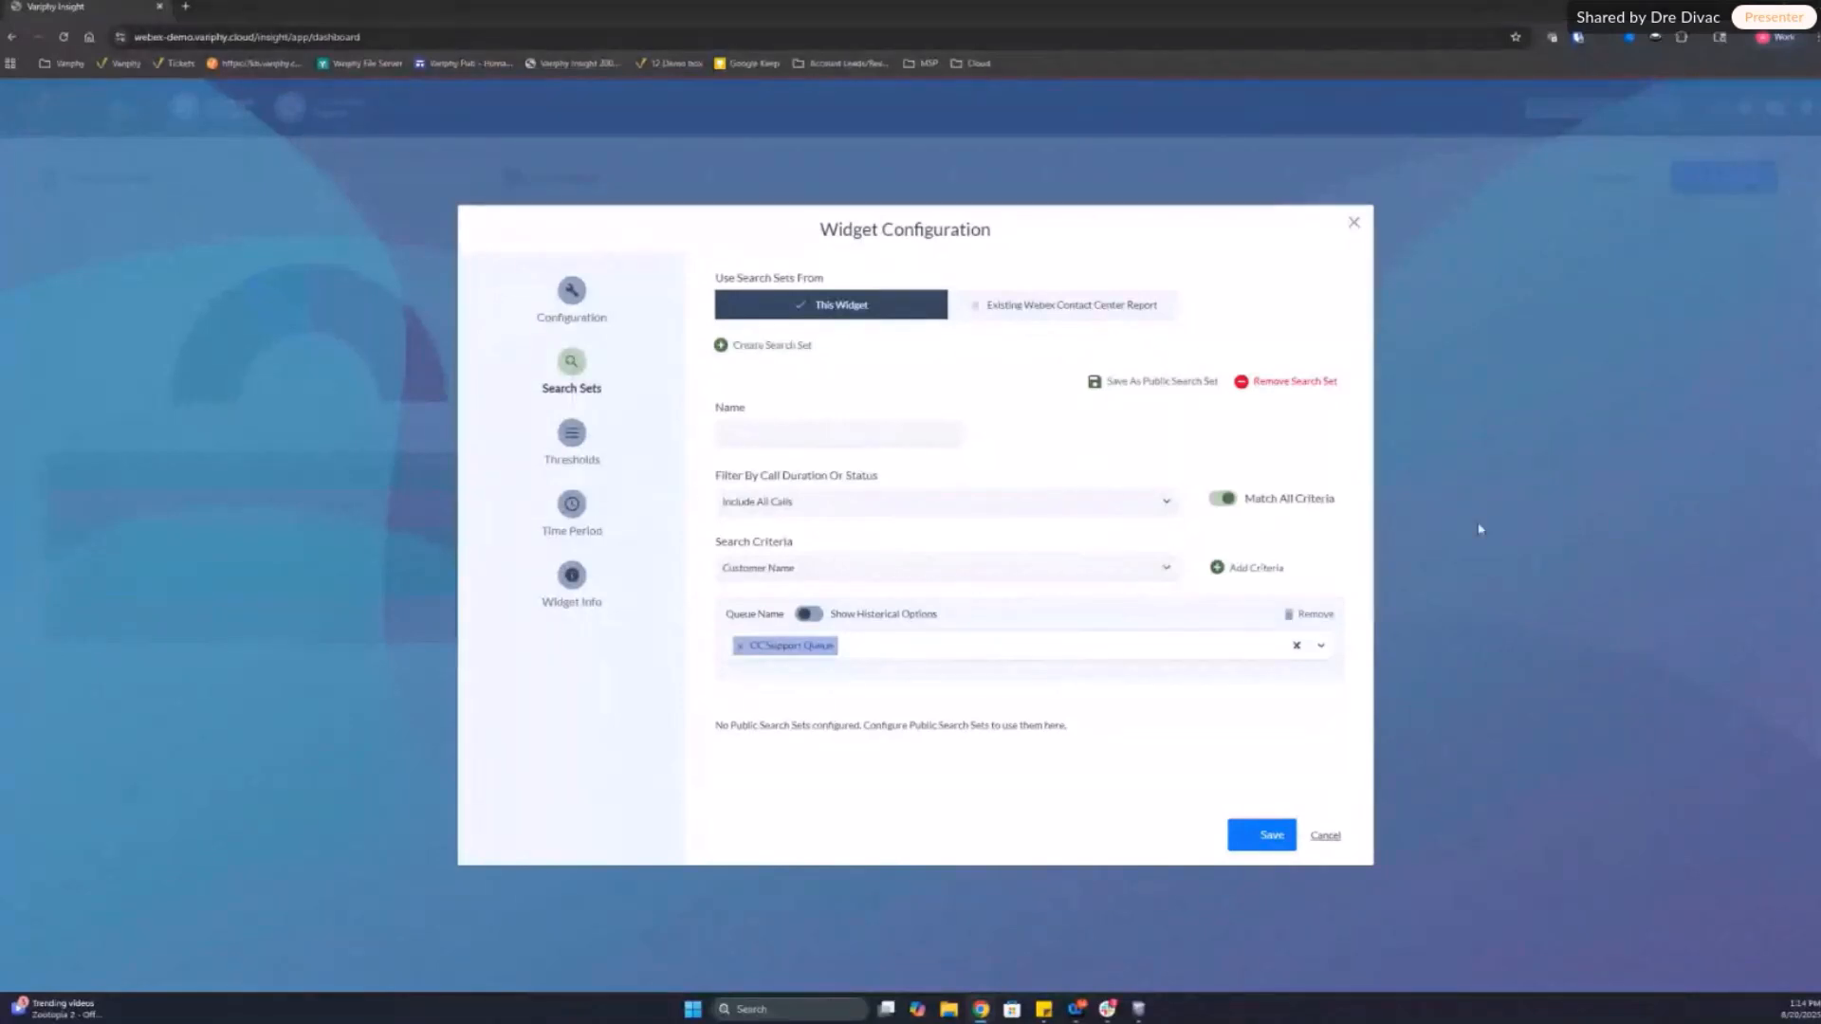
{"action": "left_click", "coordinate": [1268, 835]}
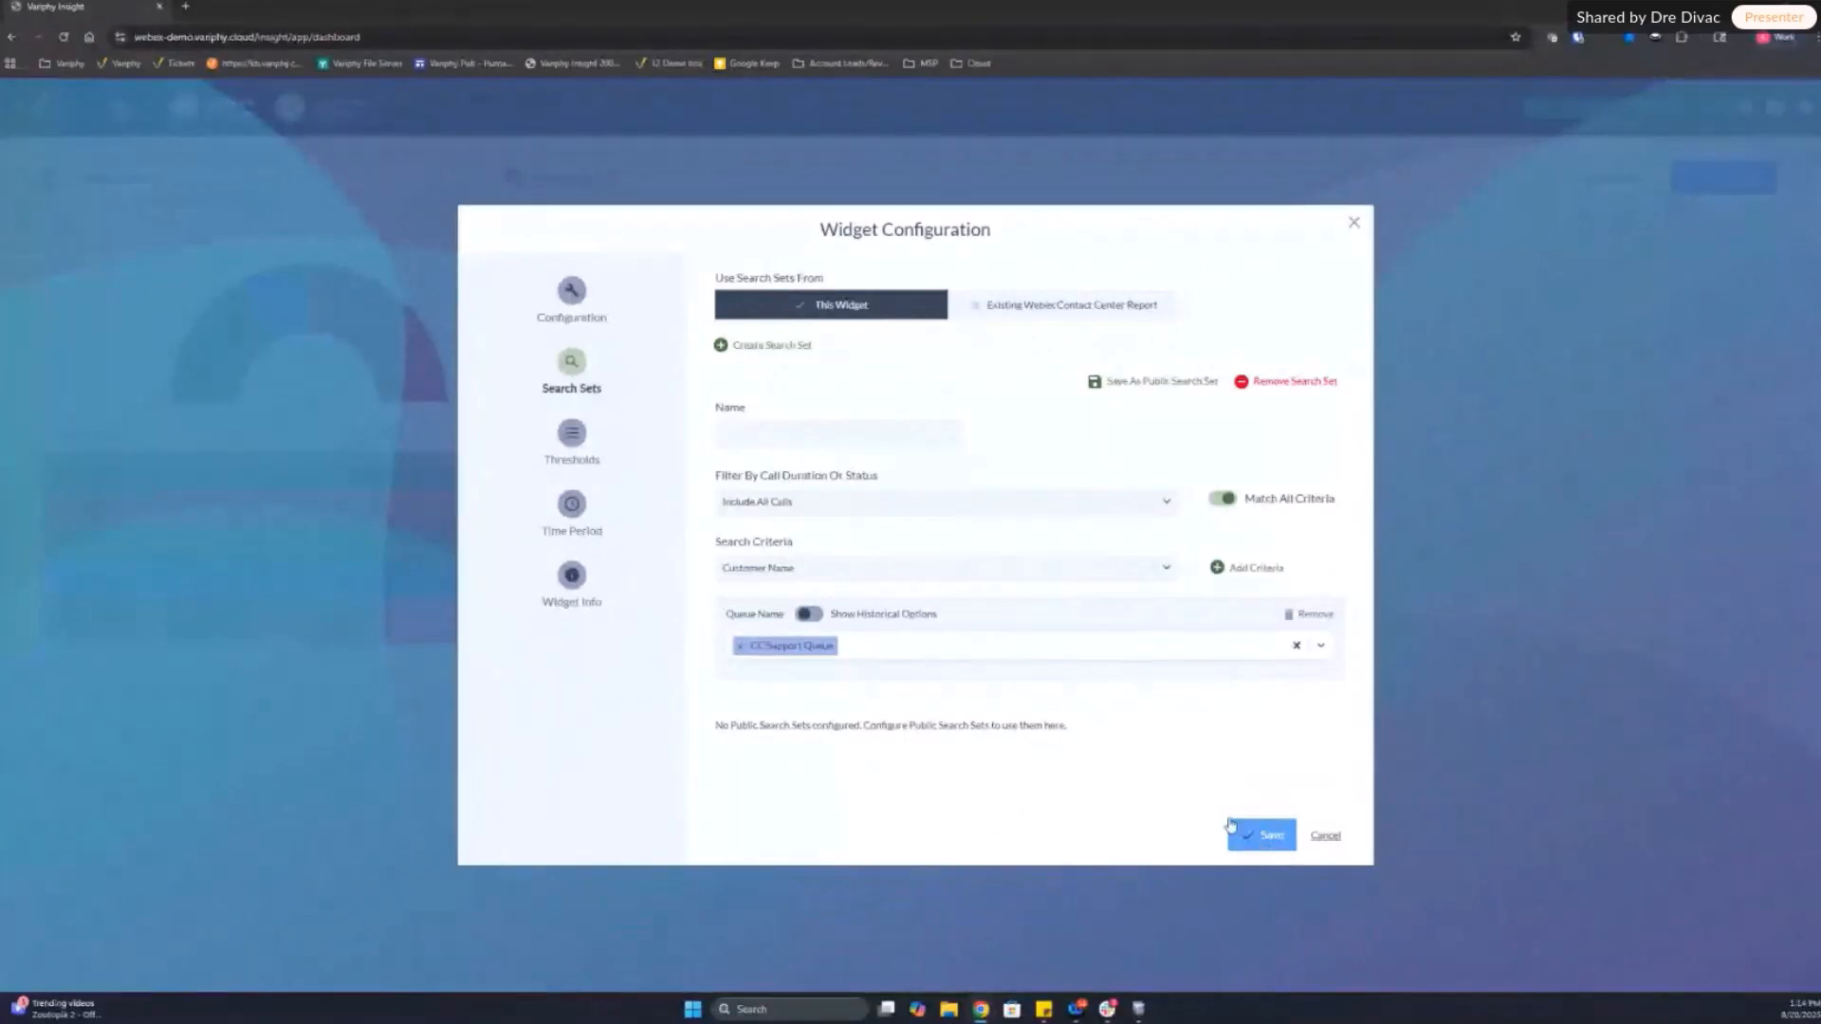
{"action": "left_click", "coordinate": [808, 432]}
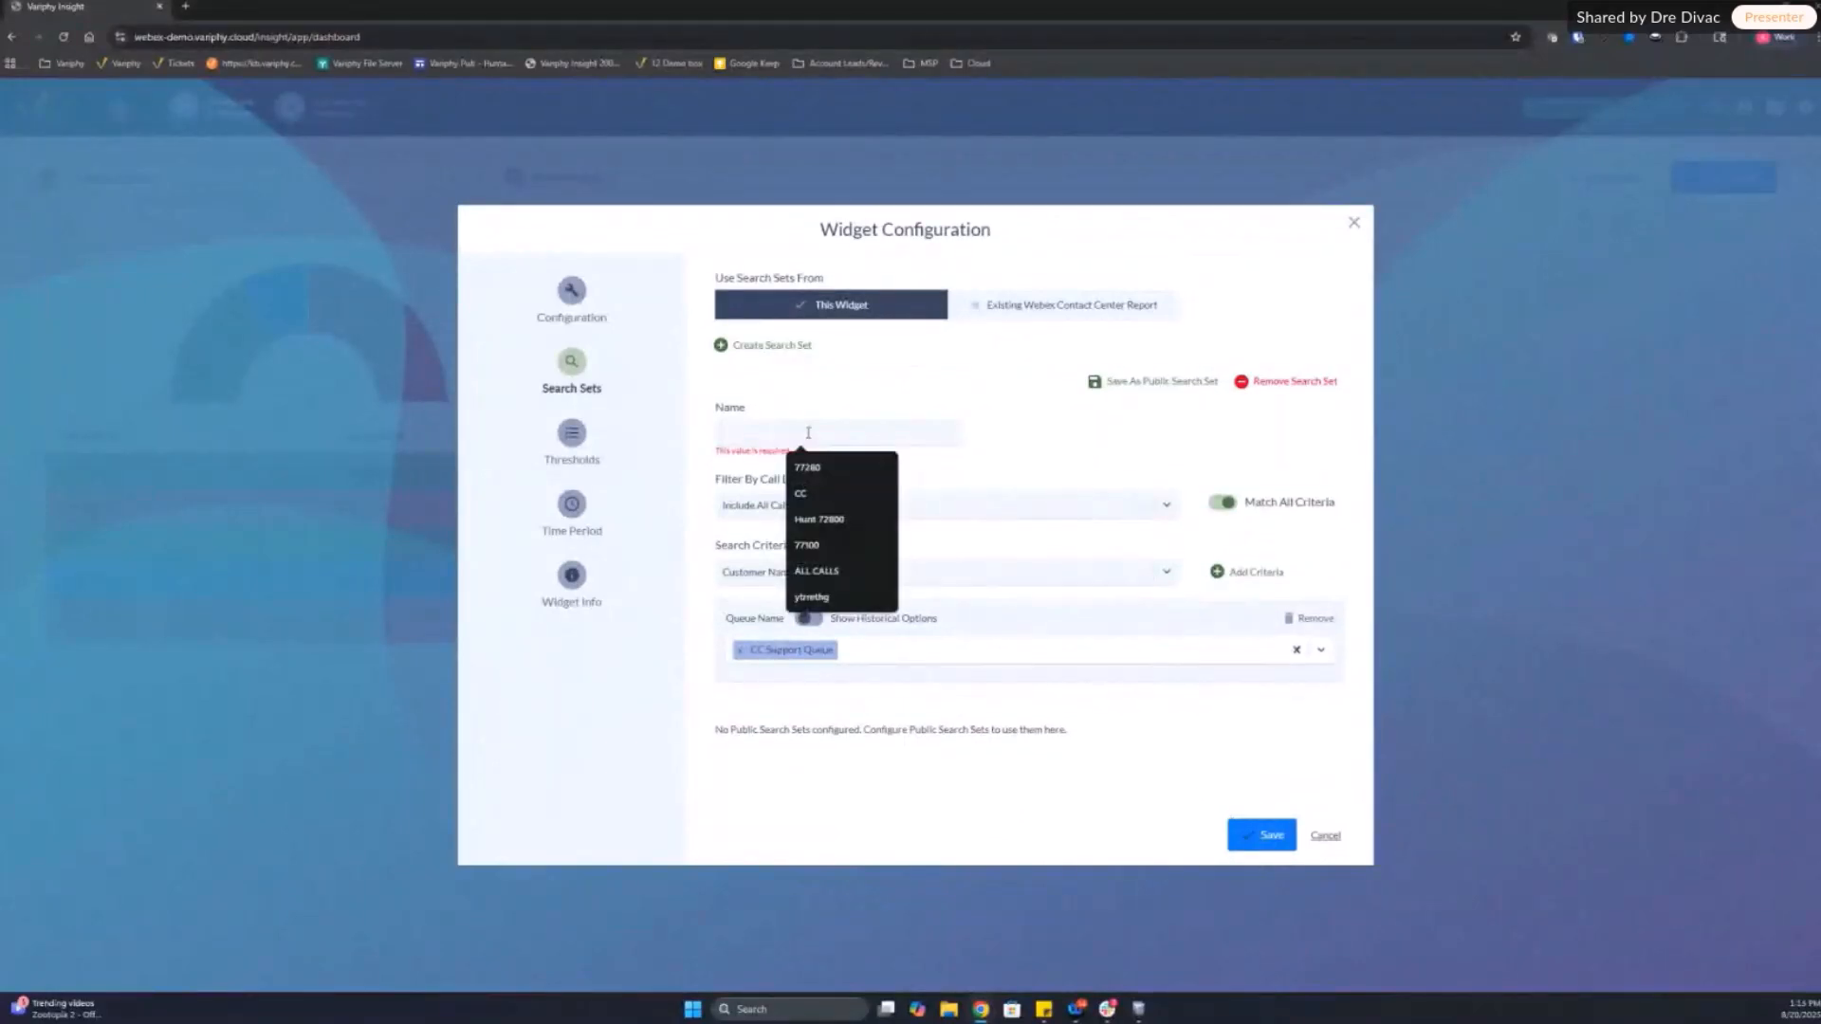
{"action": "type", "text": "CC Support"}
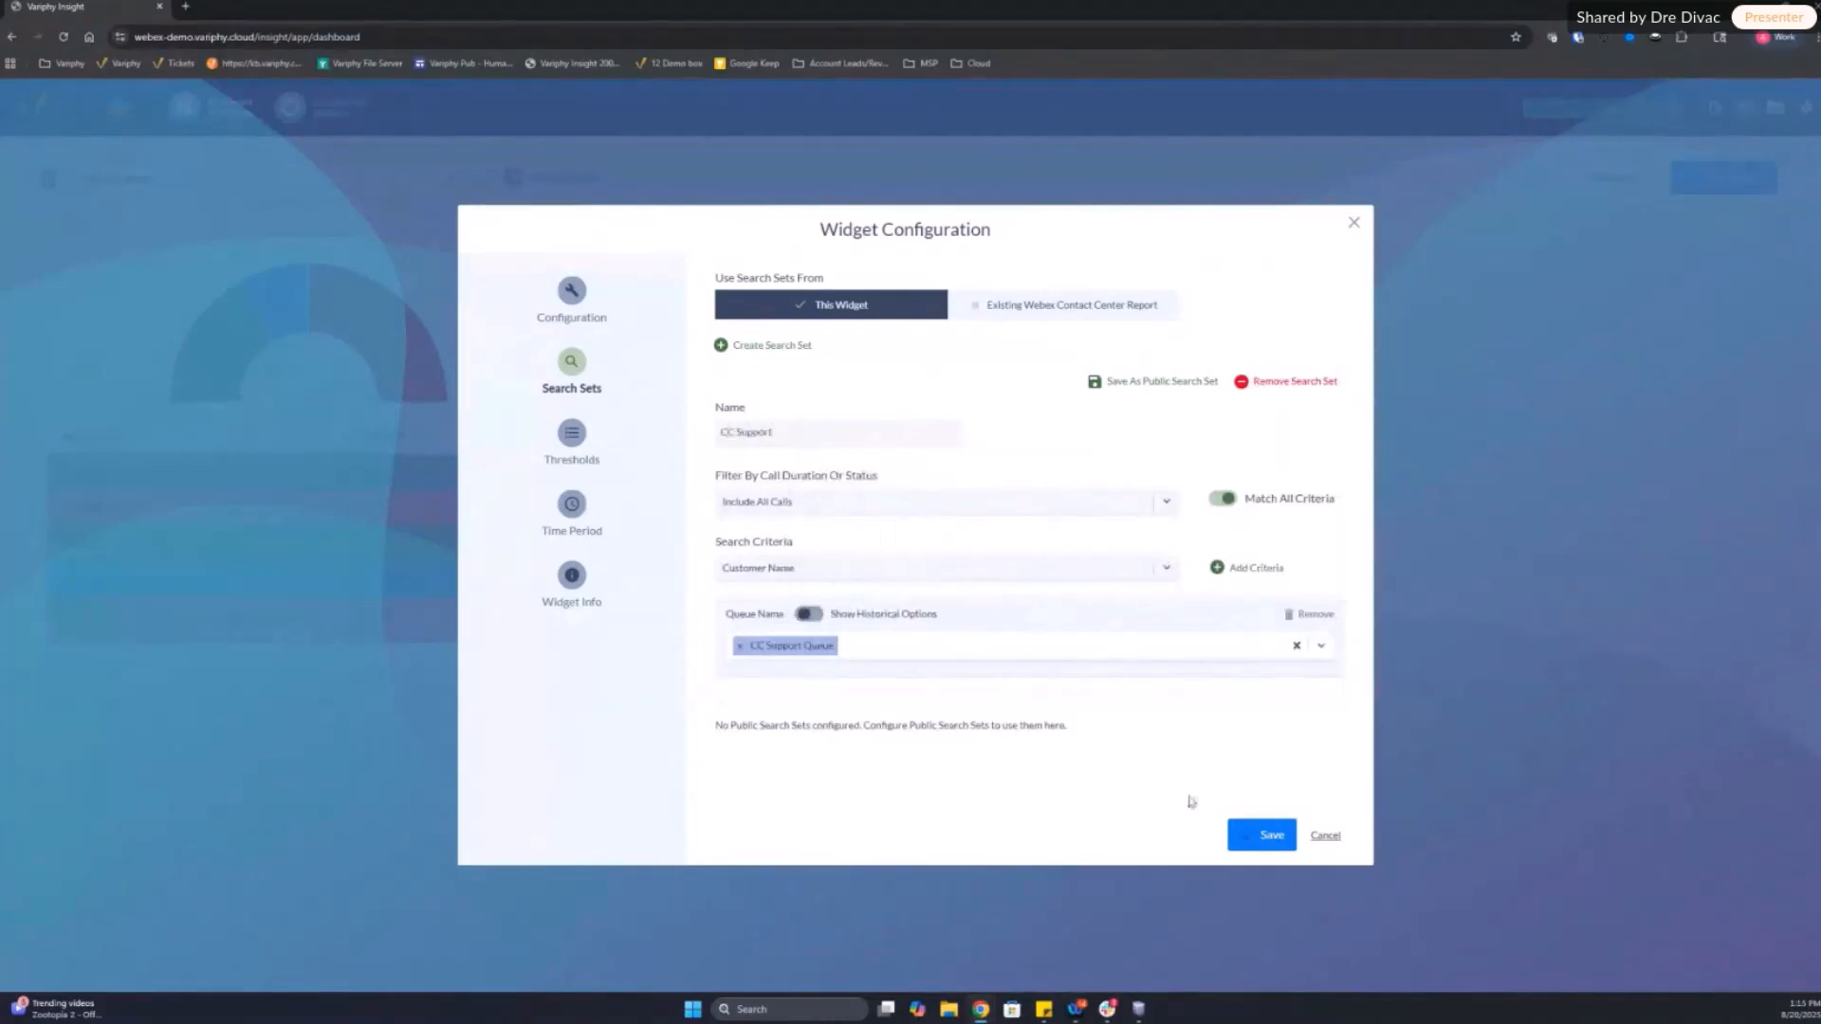
{"action": "left_click", "coordinate": [1259, 835]}
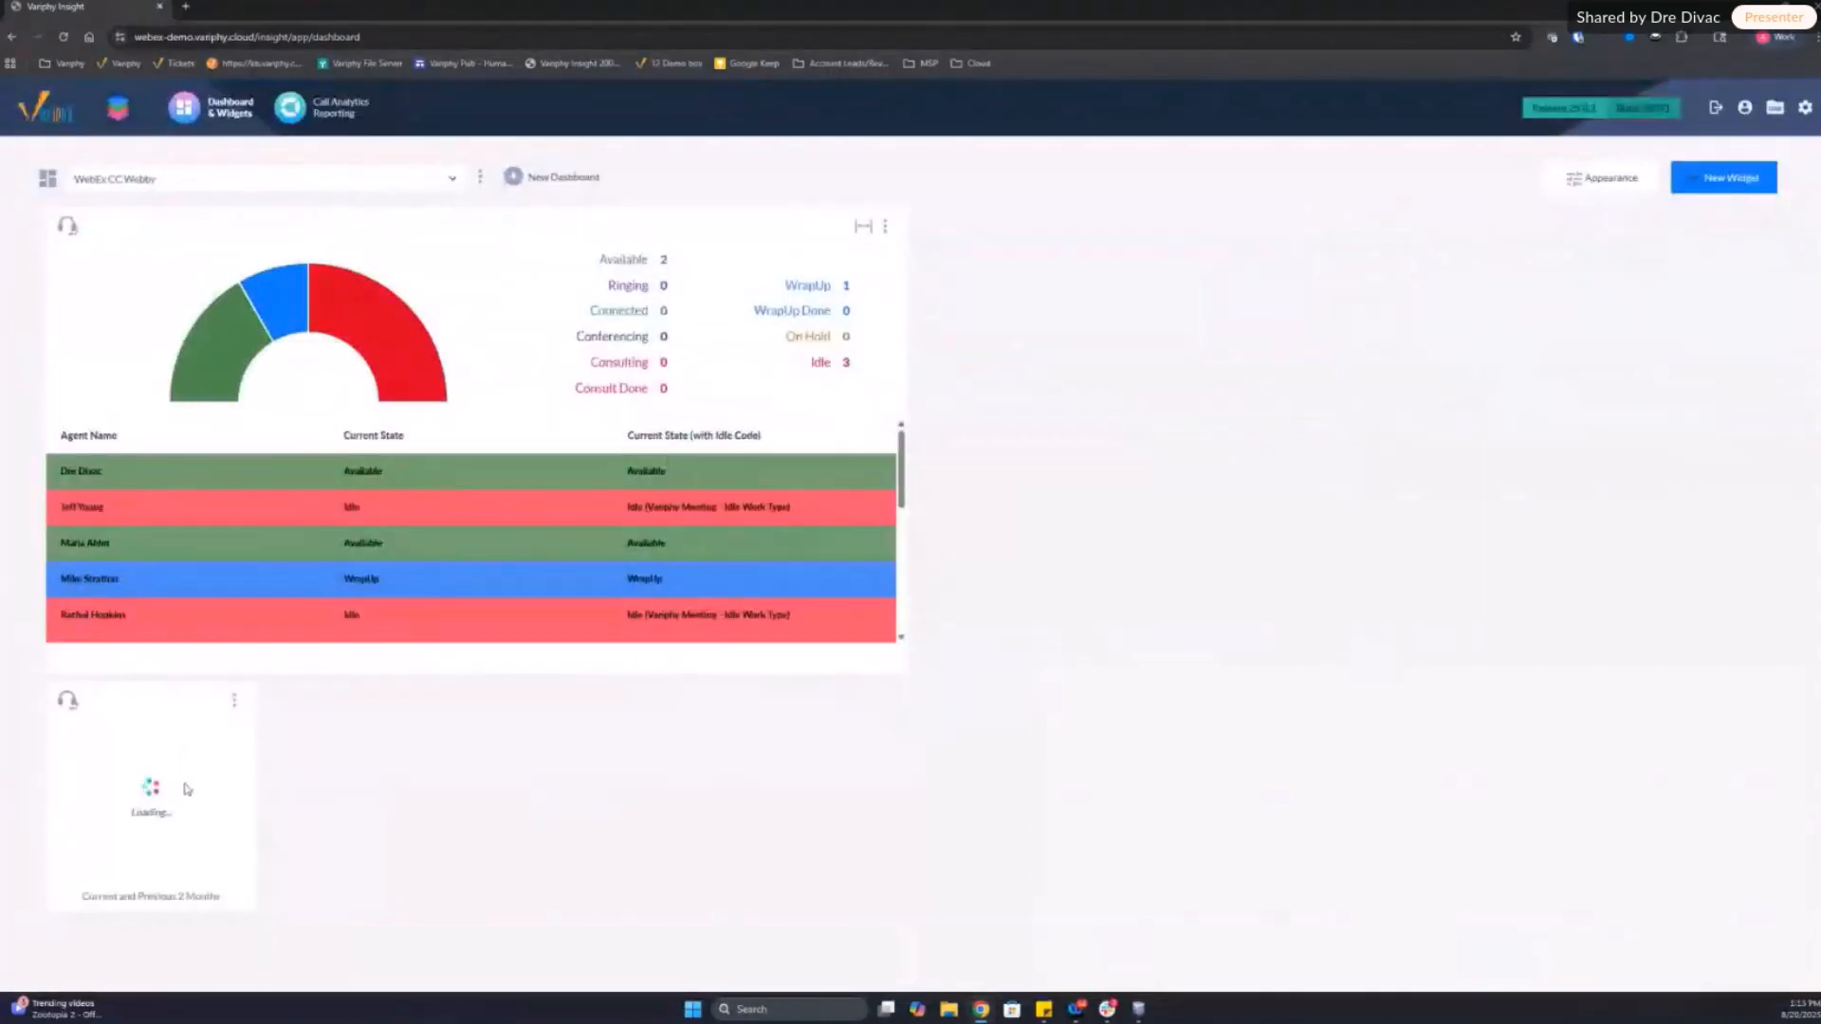
Step: Move the new statistics widget beside the agent activity widget and enlarge it to fit all its columns and rows
{"action": "left_click_drag", "start_coordinate": [151, 701], "coordinate": [1042, 270]}
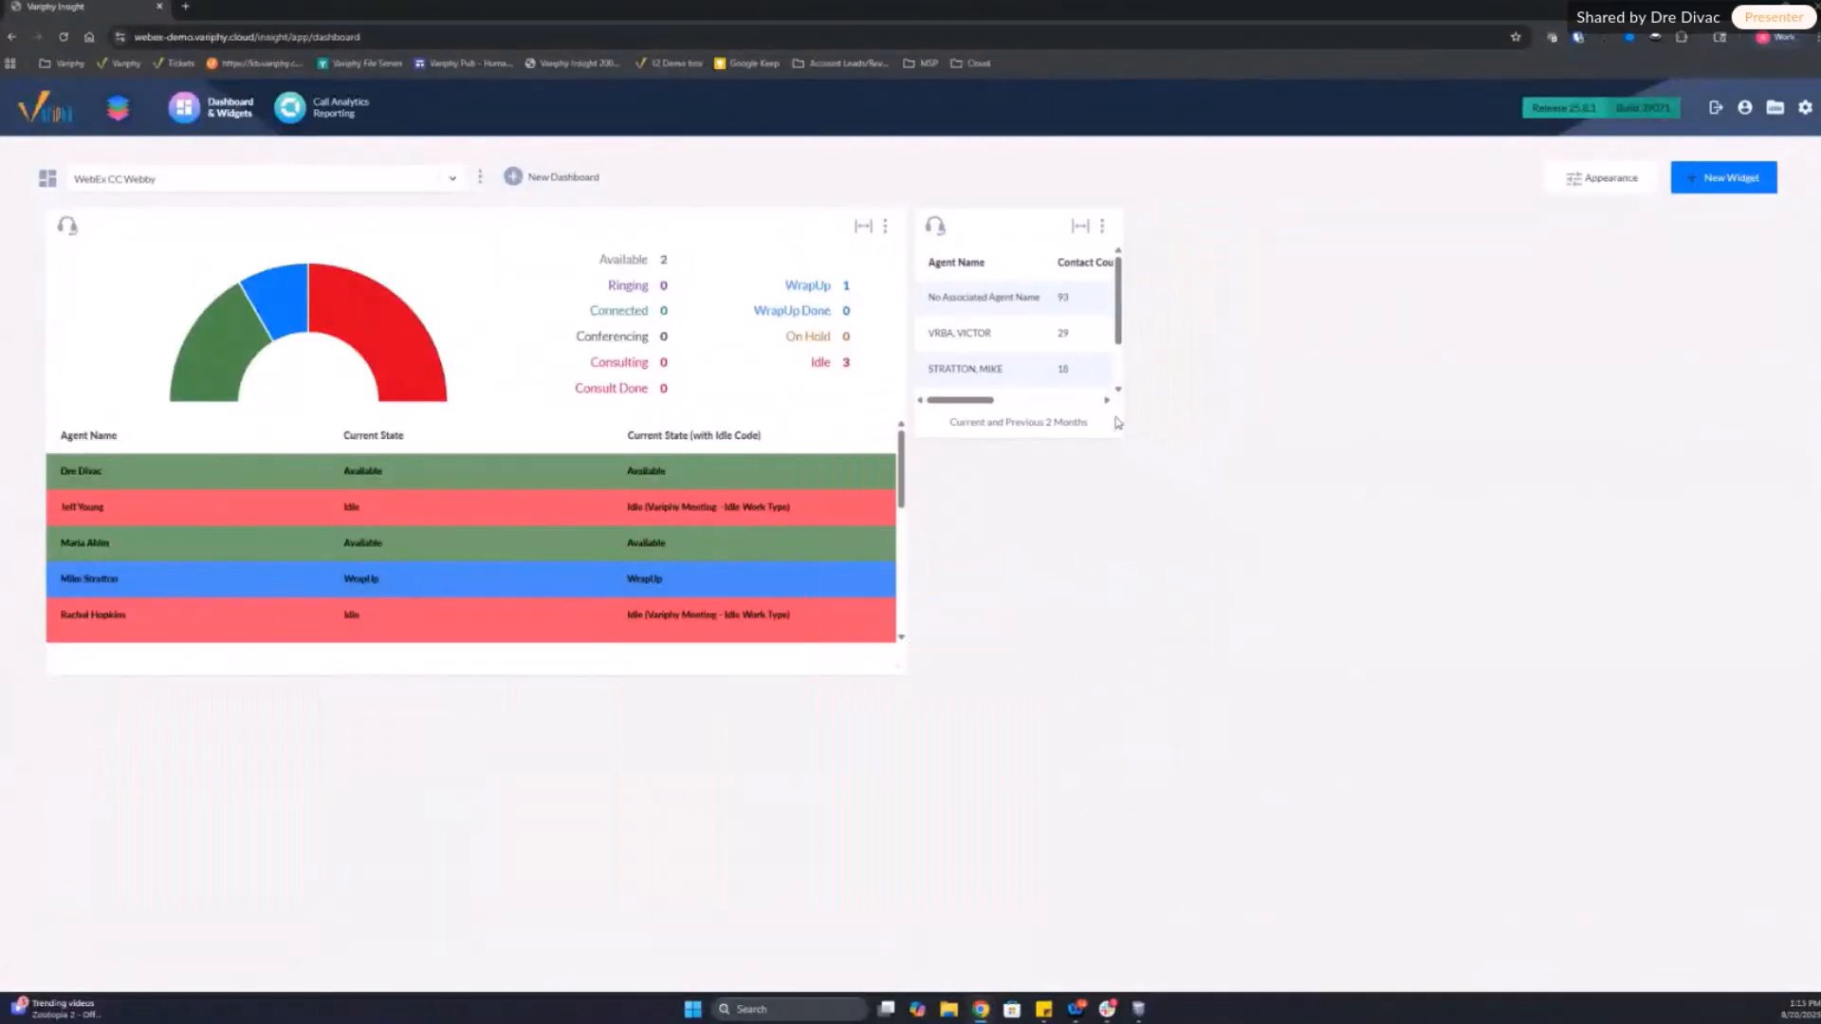
{"action": "left_click_drag", "start_coordinate": [1117, 430], "coordinate": [1517, 531]}
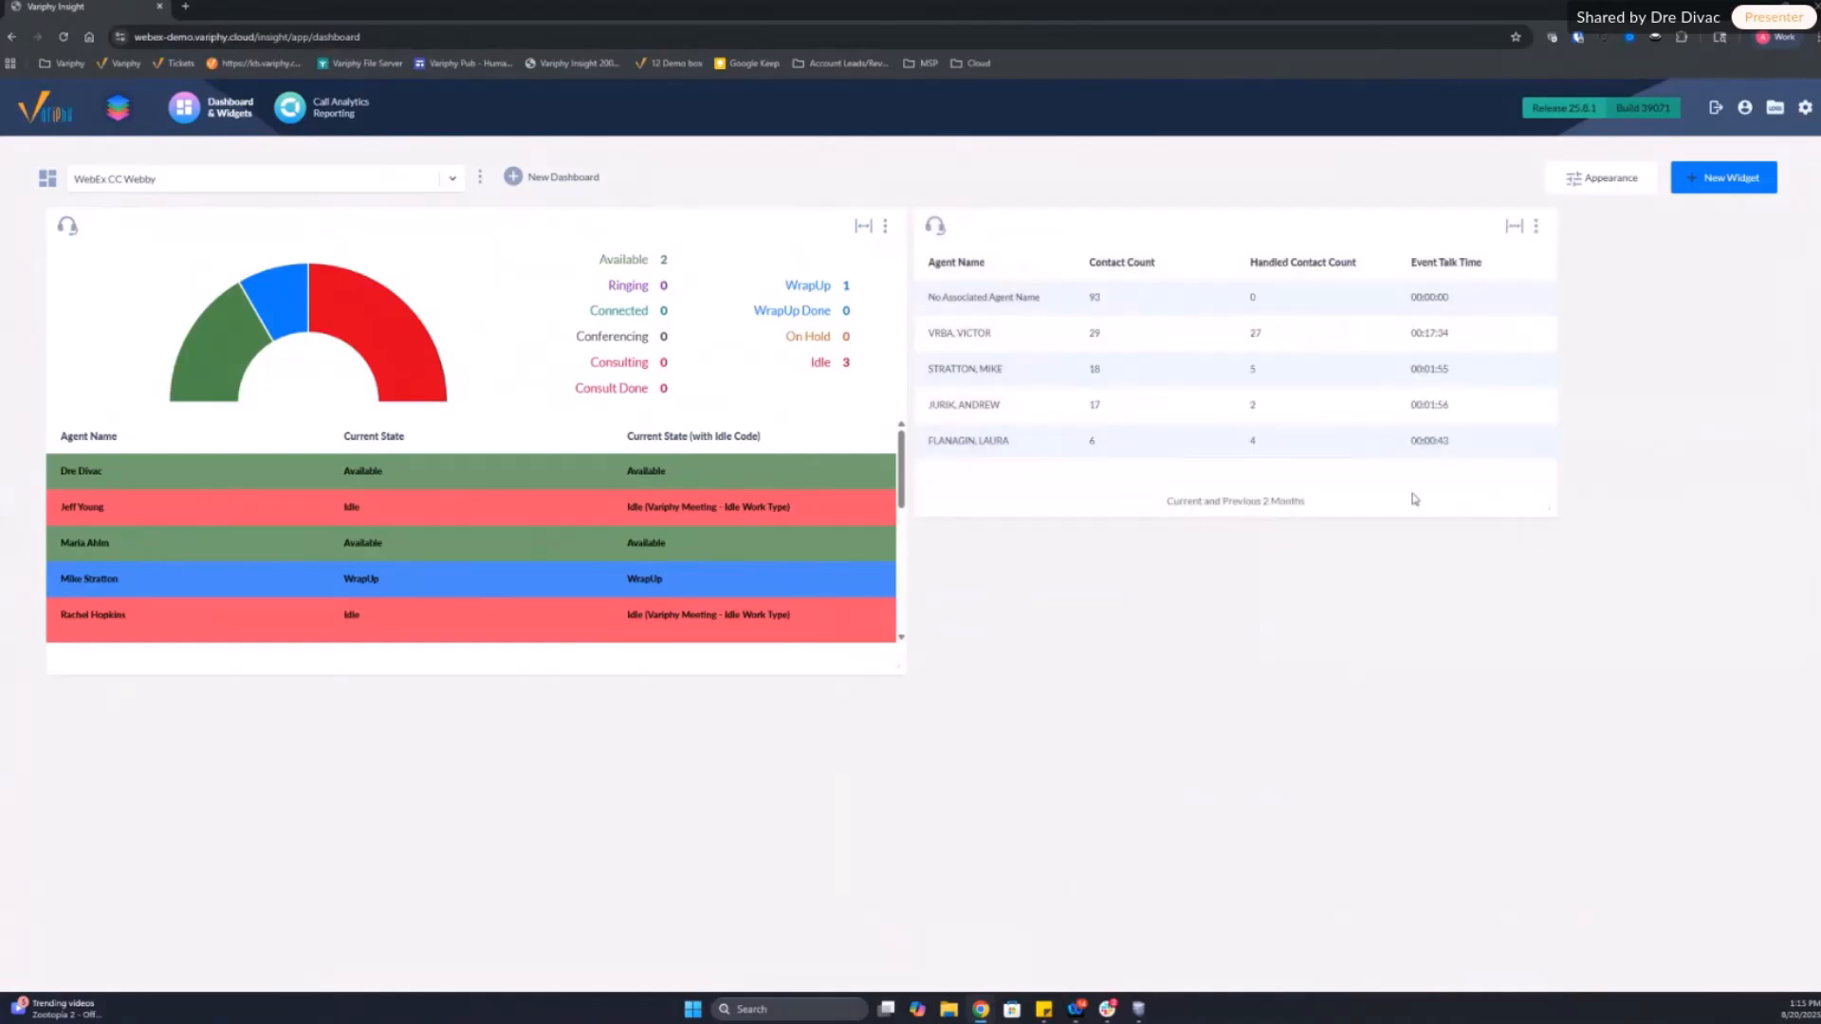
Step: Examine the contact count, handled contact count and event talk time of the first named agent in the statistics widget
{"action": "double_click", "coordinate": [1256, 332]}
{"action": "left_click_drag", "start_coordinate": [1410, 335], "coordinate": [1477, 341]}
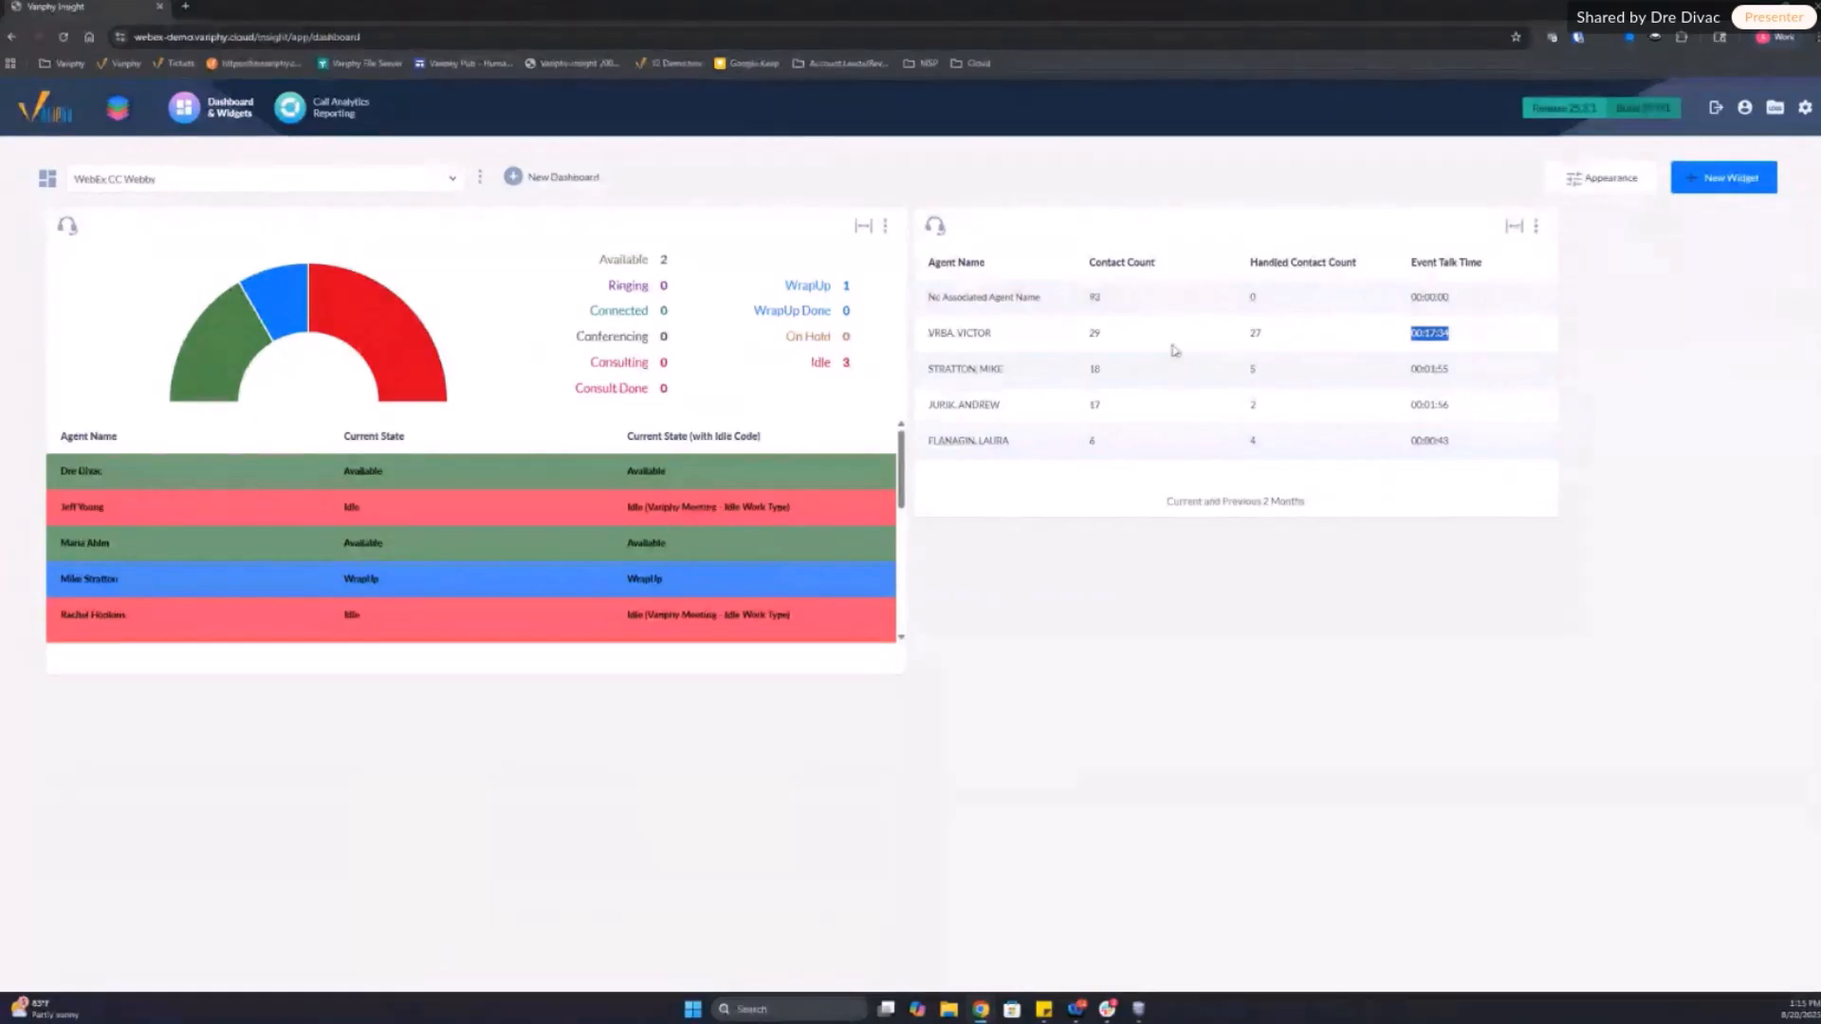
{"action": "left_click", "coordinate": [1143, 339]}
{"action": "double_click", "coordinate": [1094, 332]}
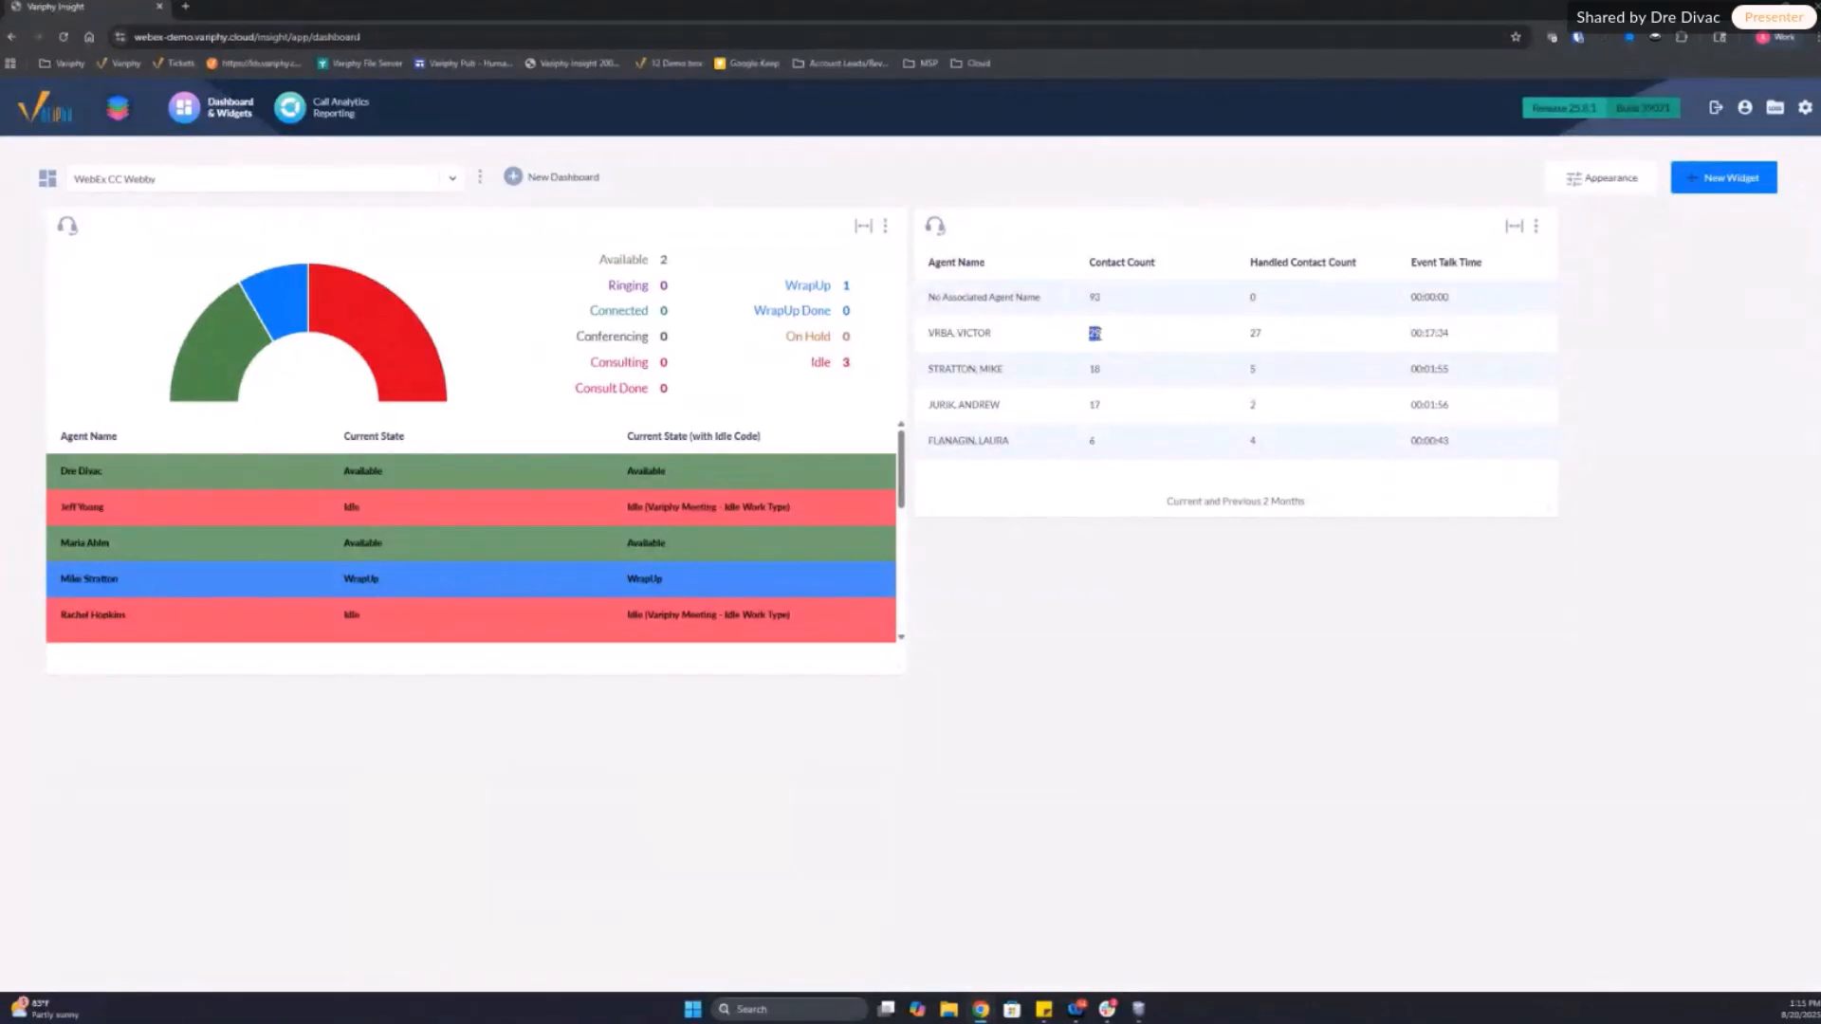
{"action": "left_click", "coordinate": [1254, 330]}
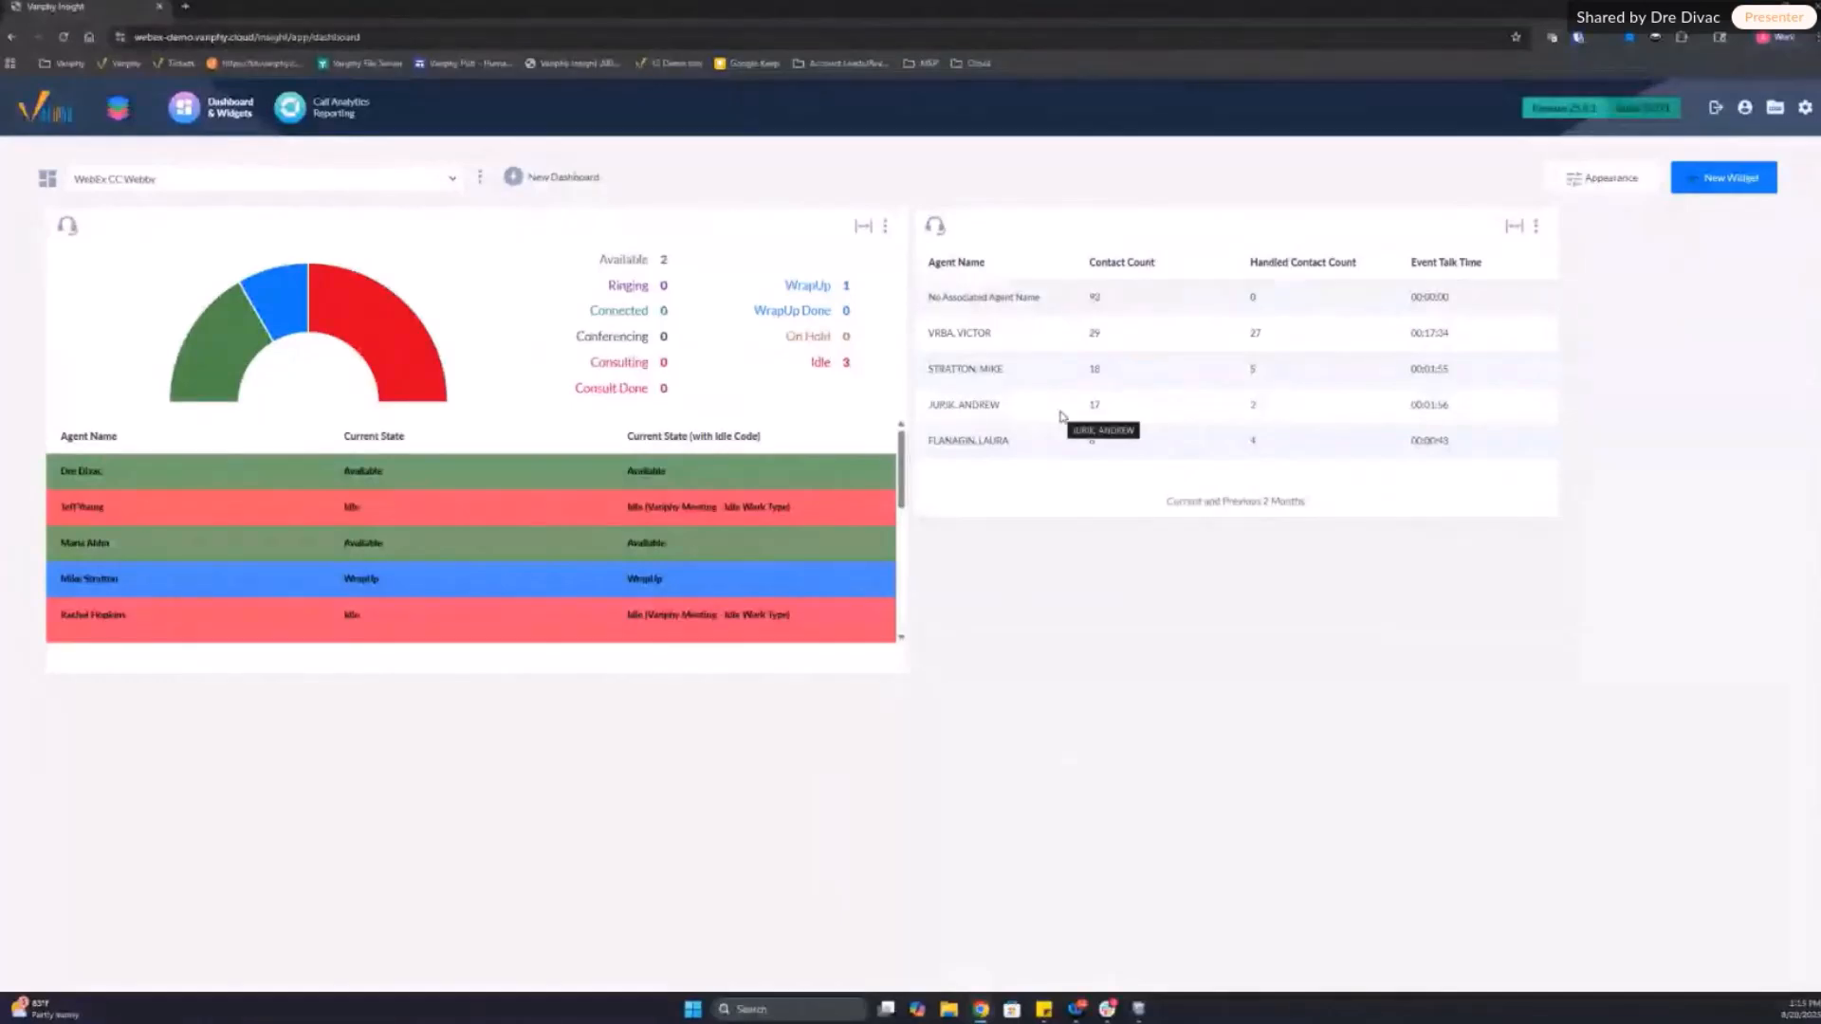
Step: Edit the grouping statistics widget to show the title "CC Support" and save it
{"action": "left_click", "coordinate": [1535, 226]}
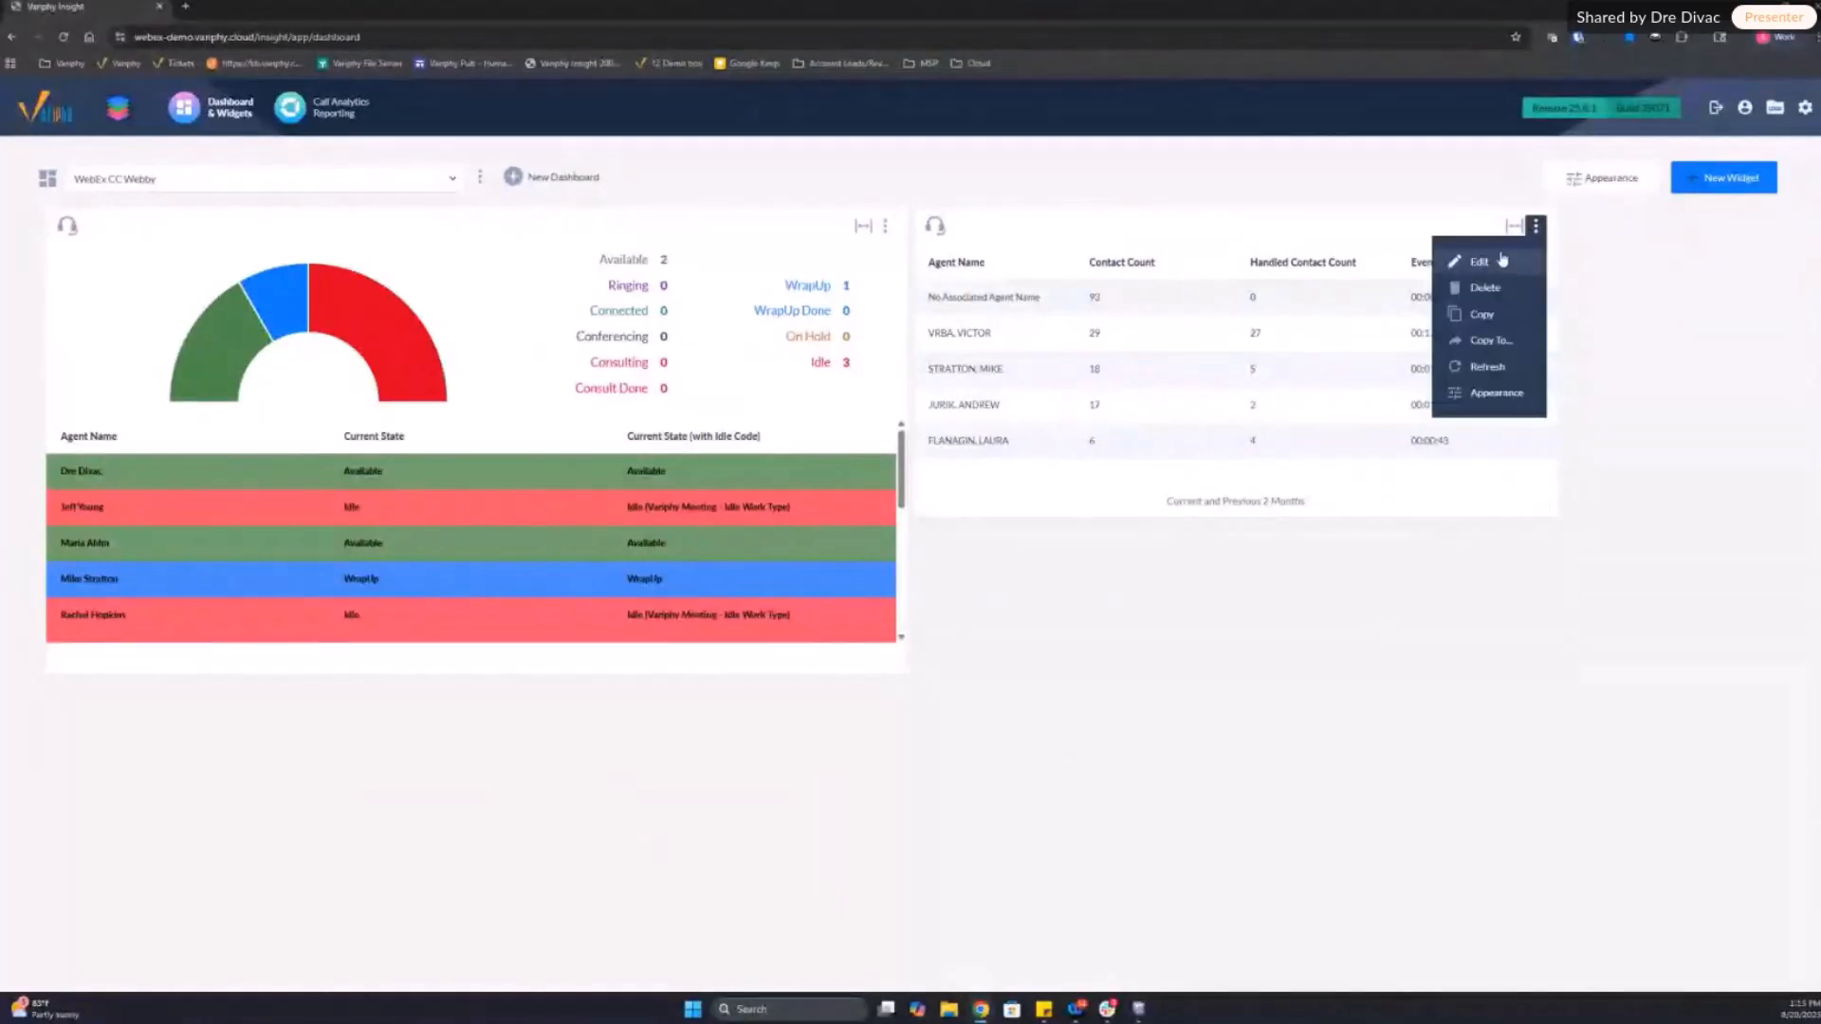
{"action": "left_click", "coordinate": [1465, 257]}
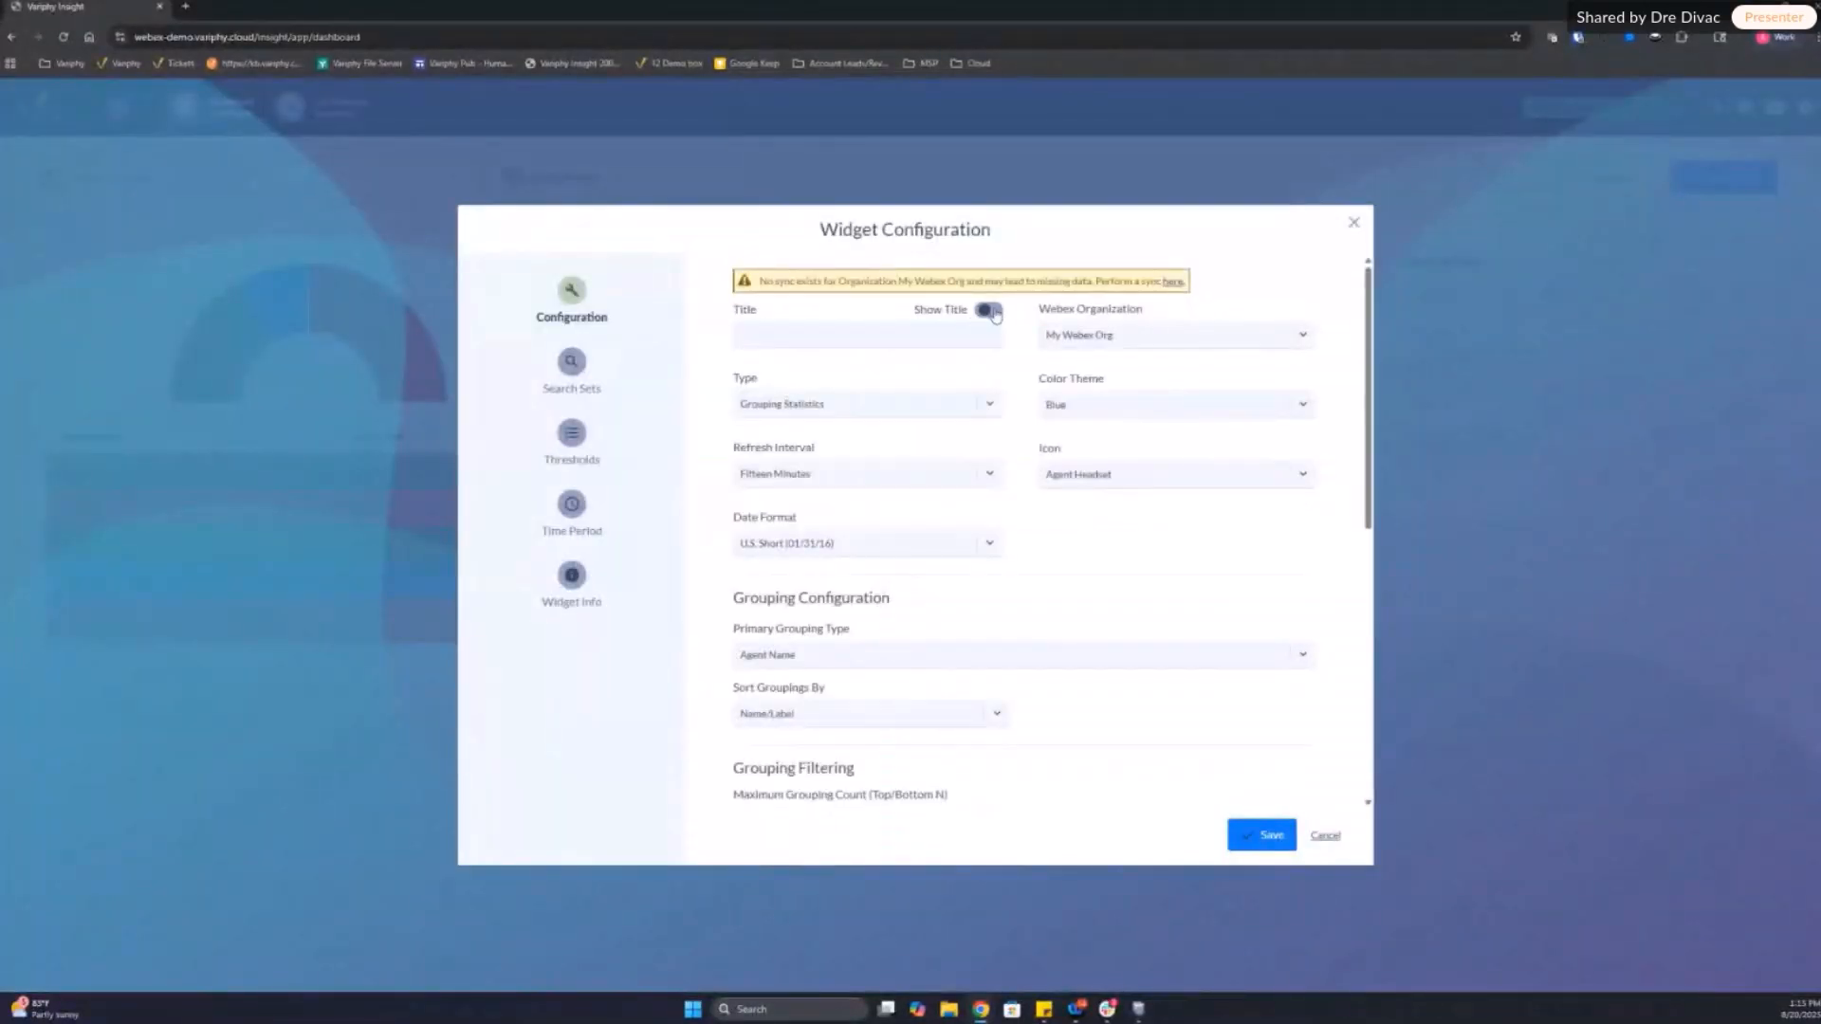
{"action": "left_click", "coordinate": [925, 335]}
{"action": "type", "text": "CC Support"}
{"action": "left_click", "coordinate": [1271, 836]}
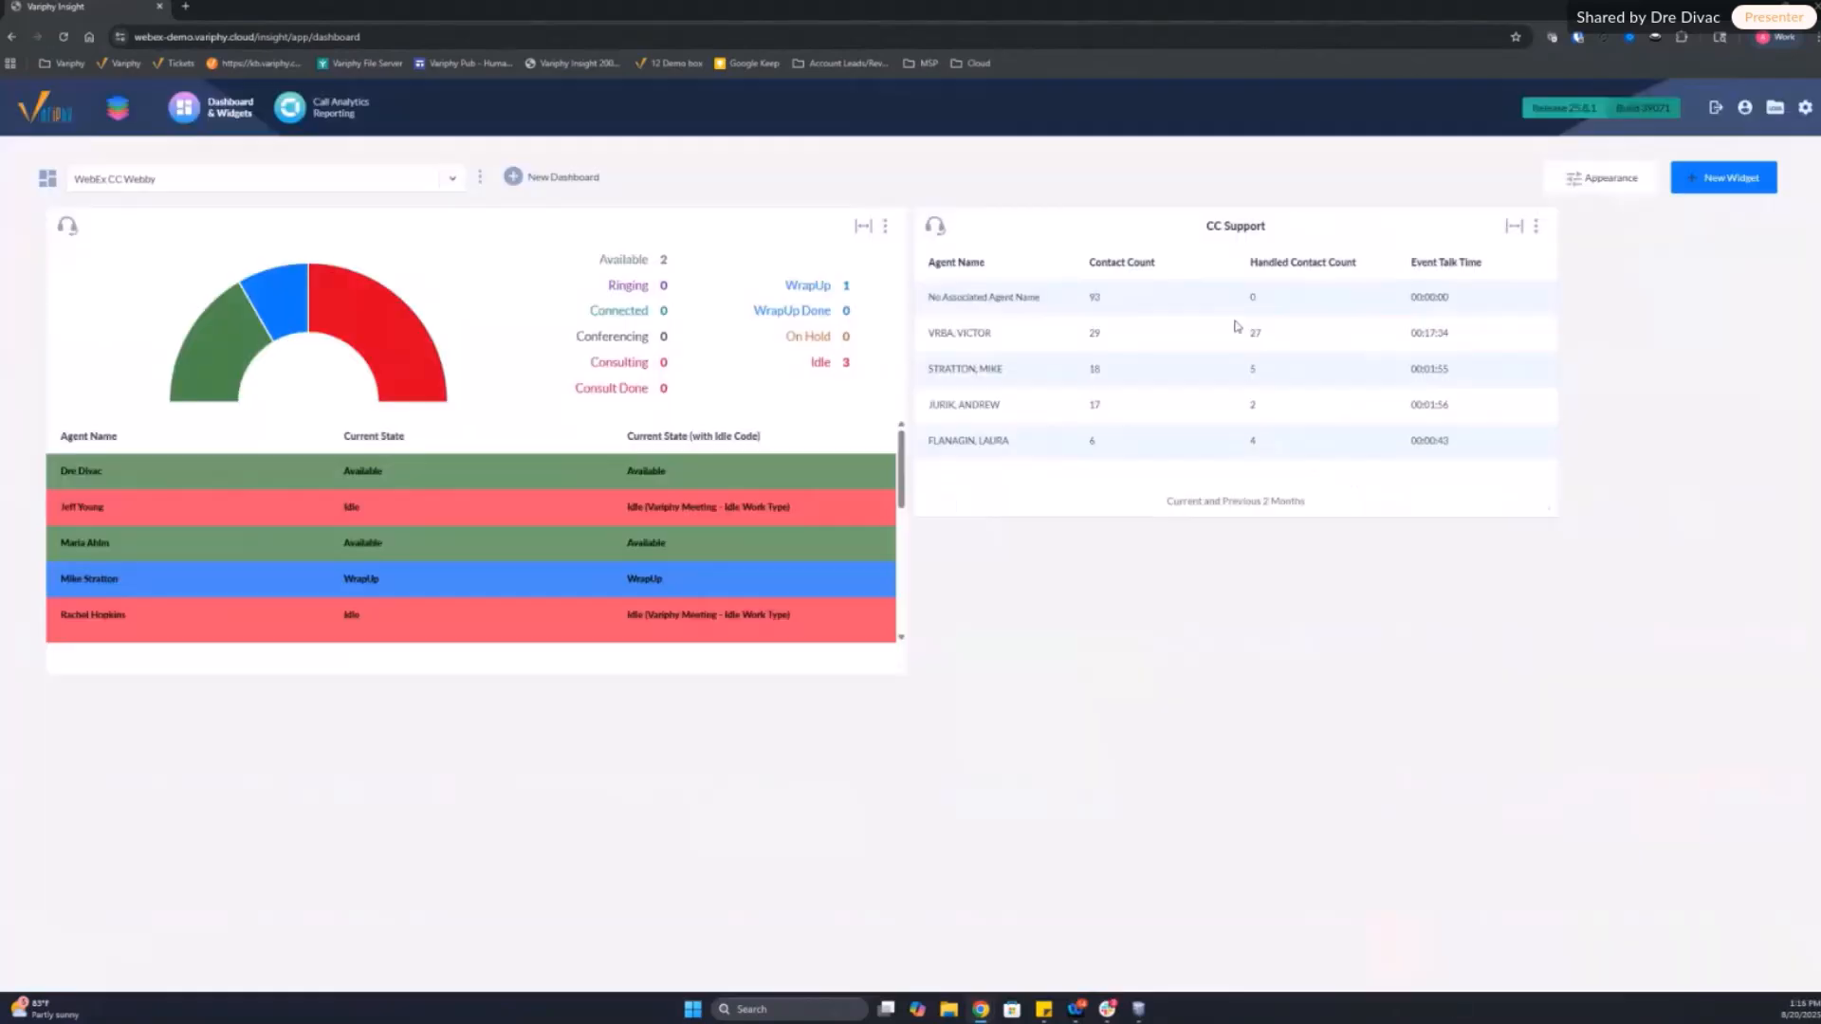
{"action": "left_click", "coordinate": [1535, 228]}
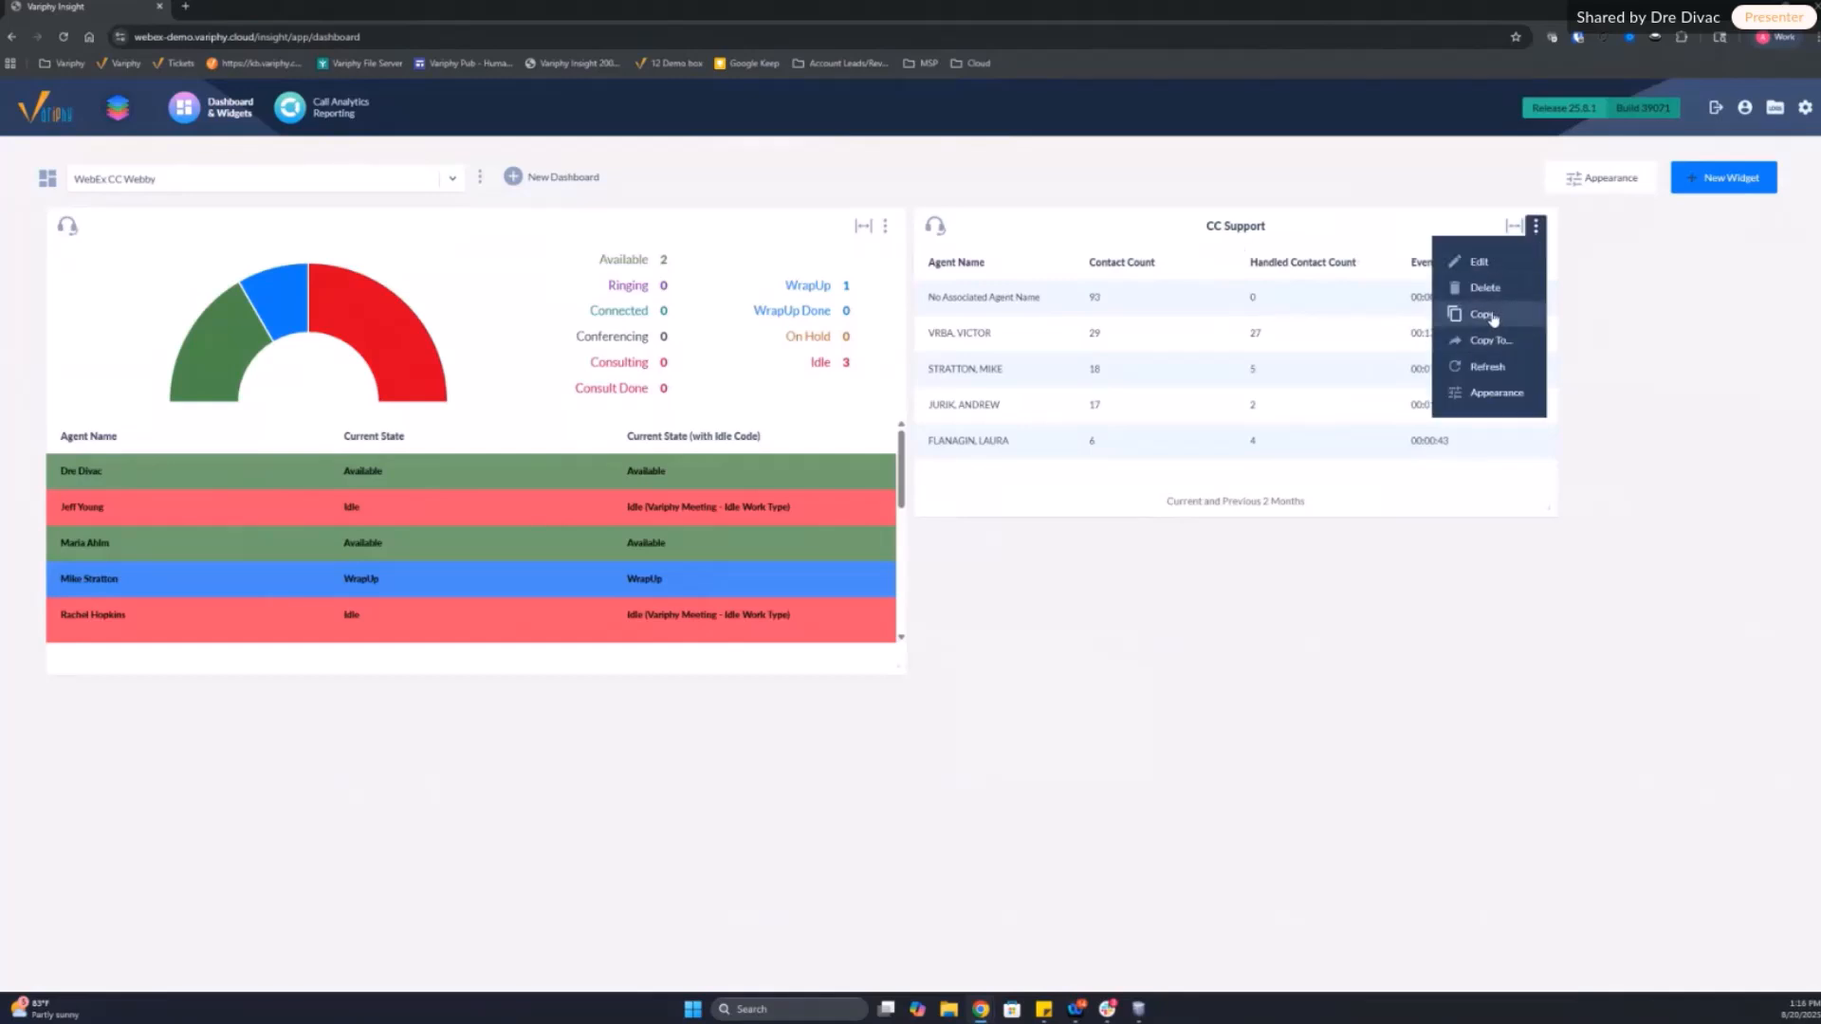
{"action": "left_click", "coordinate": [1330, 712]}
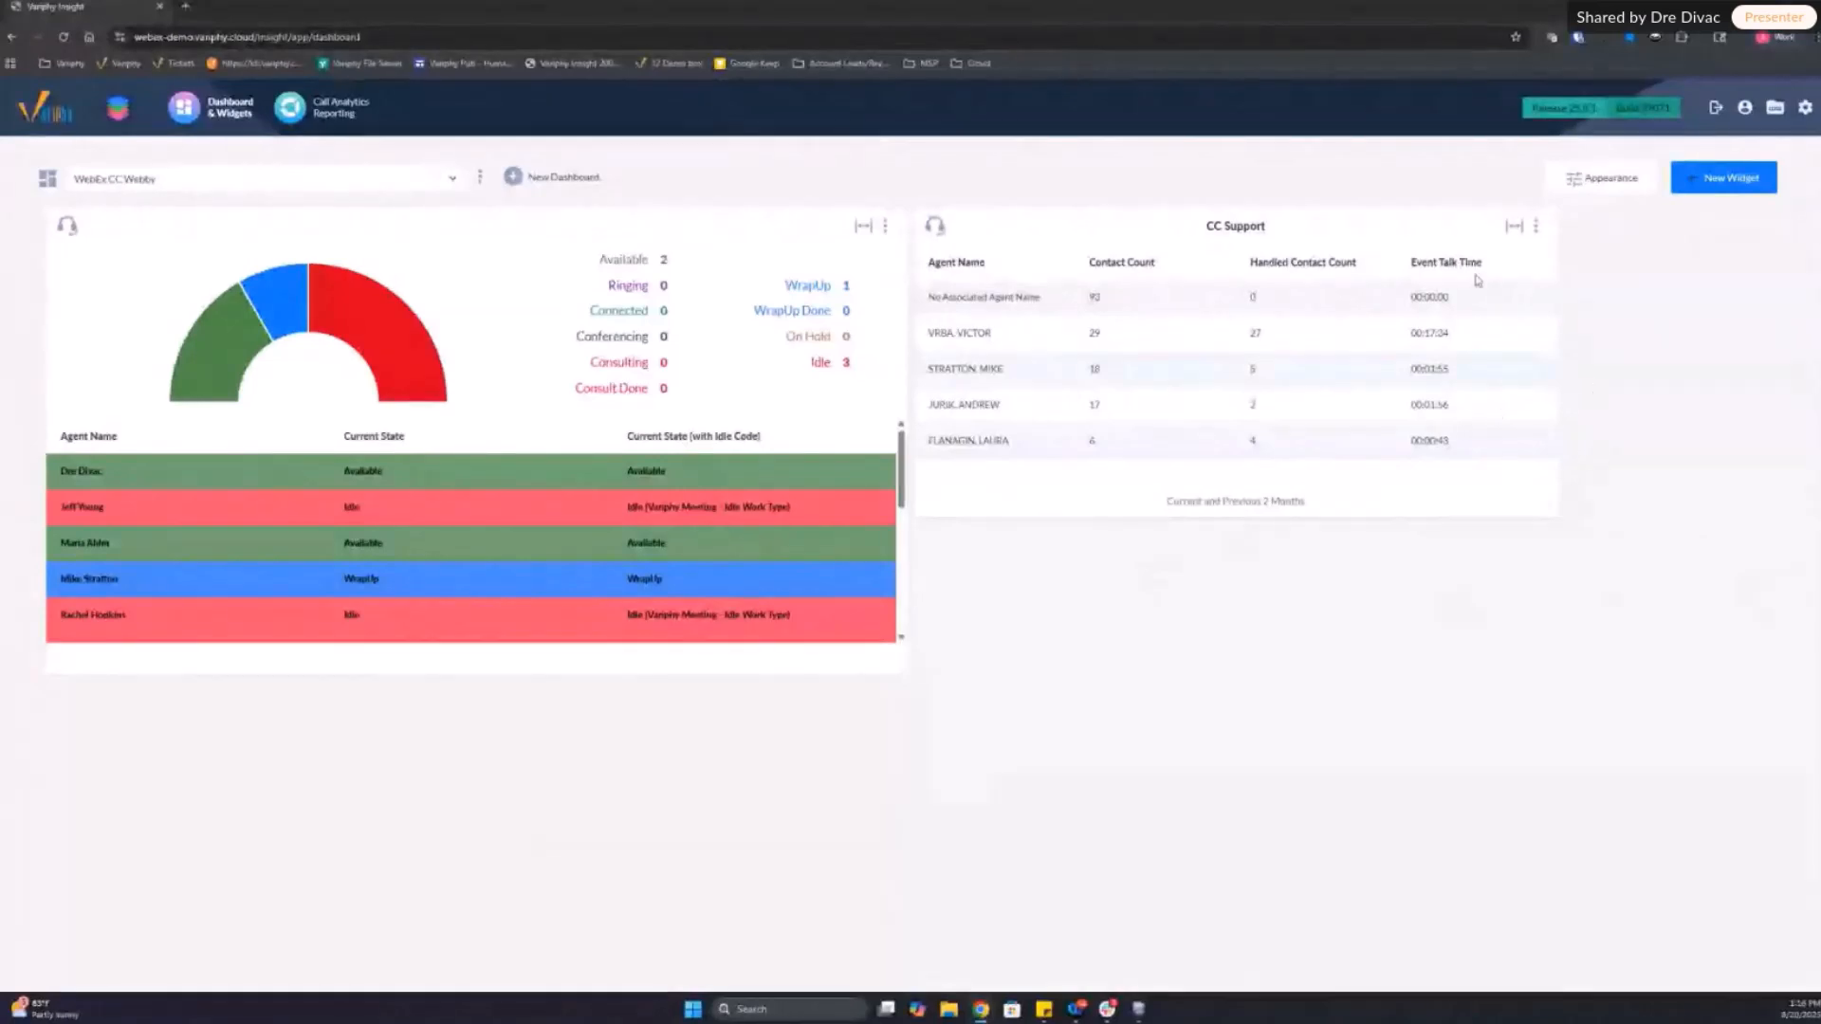
Step: Create a new Call Analytics widget of type Real-Time CSQ Activity for the My Webex Org platform
{"action": "left_click", "coordinate": [1723, 178]}
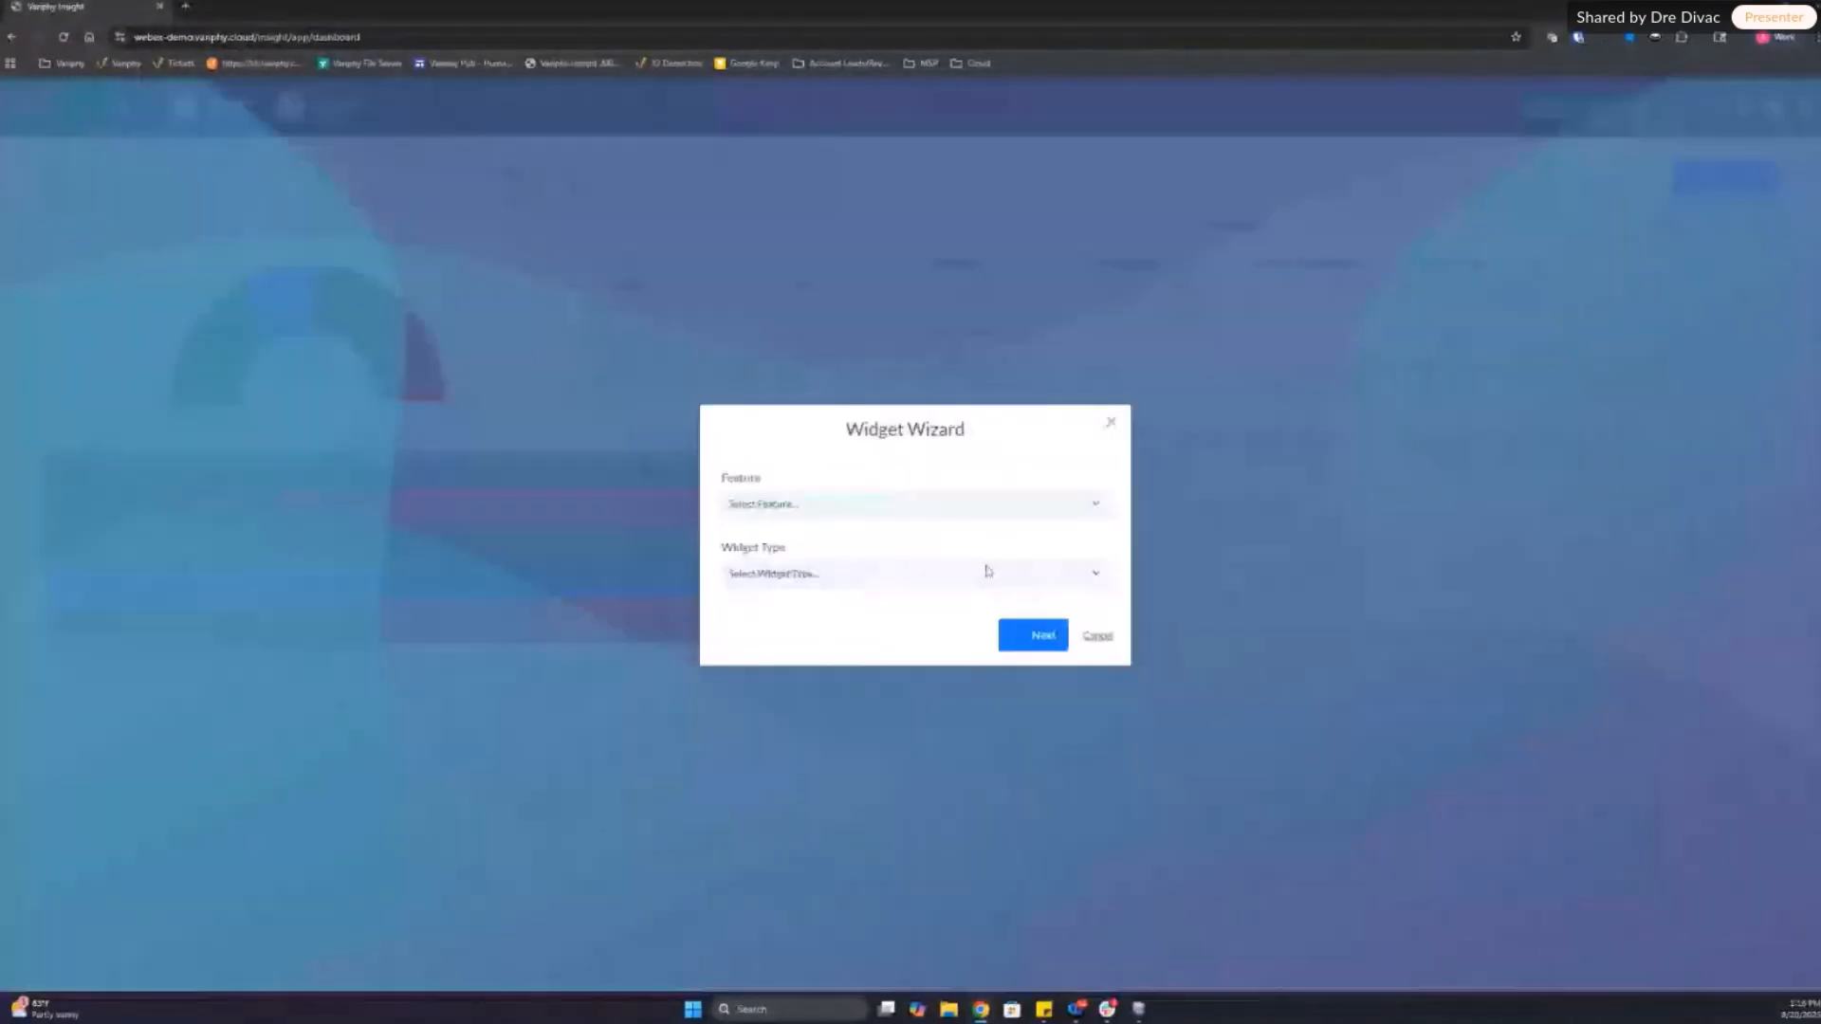
{"action": "left_click", "coordinate": [793, 508]}
{"action": "left_click", "coordinate": [785, 557]}
{"action": "left_click", "coordinate": [793, 539]}
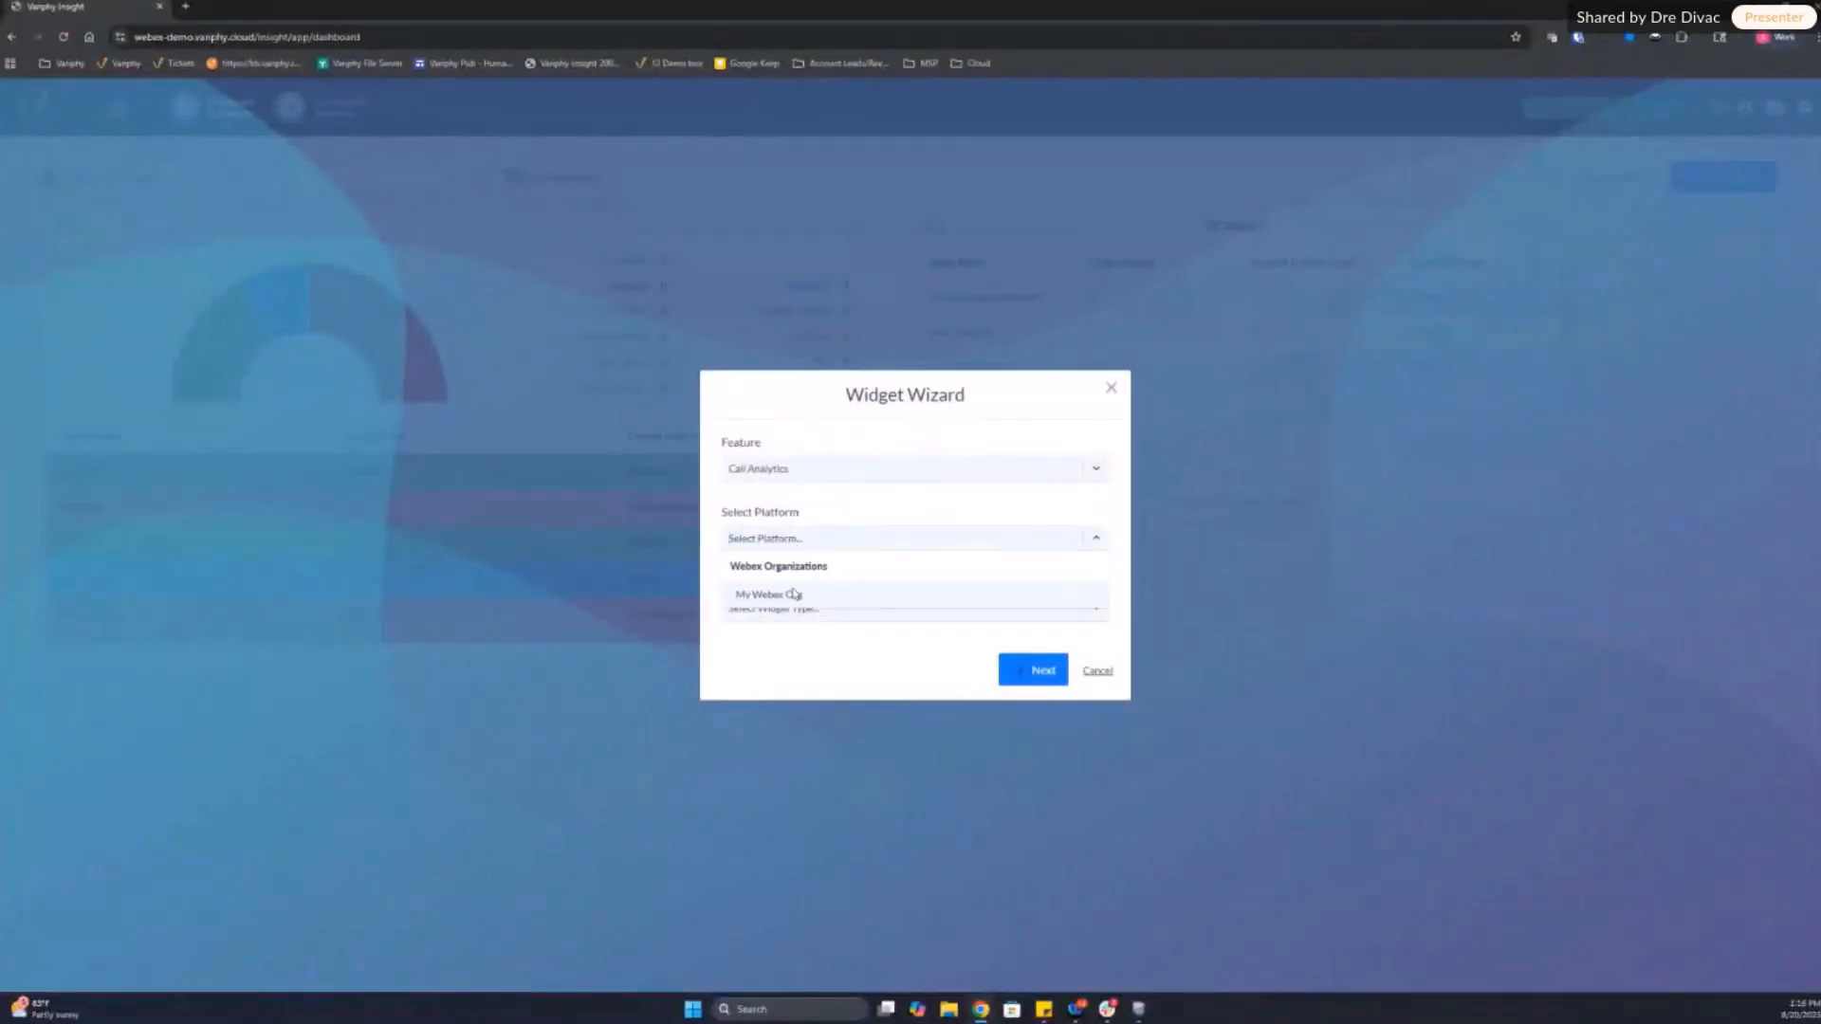
{"action": "left_click", "coordinate": [795, 595]}
{"action": "left_click", "coordinate": [785, 607]}
{"action": "left_click", "coordinate": [781, 715]}
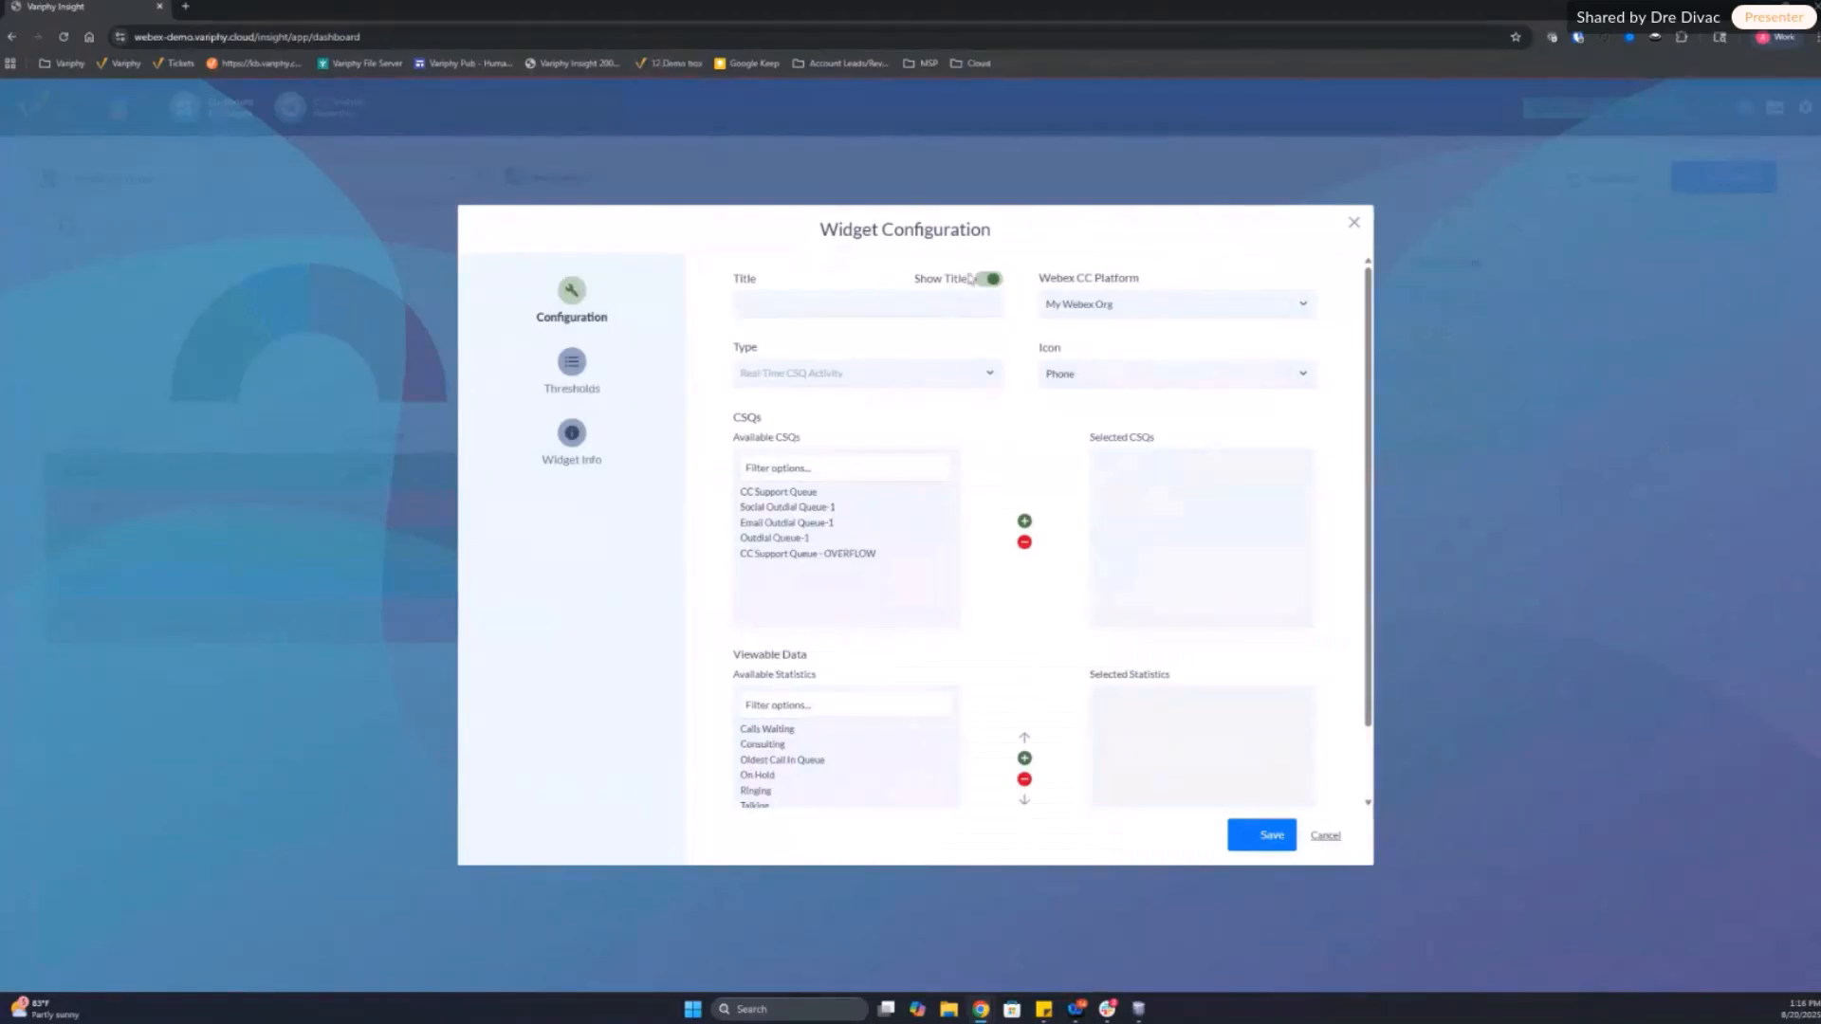
Step: Title the CSQ activity widget "All Queues" and set its icon to CSQ Call Stack
{"action": "left_click", "coordinate": [863, 307]}
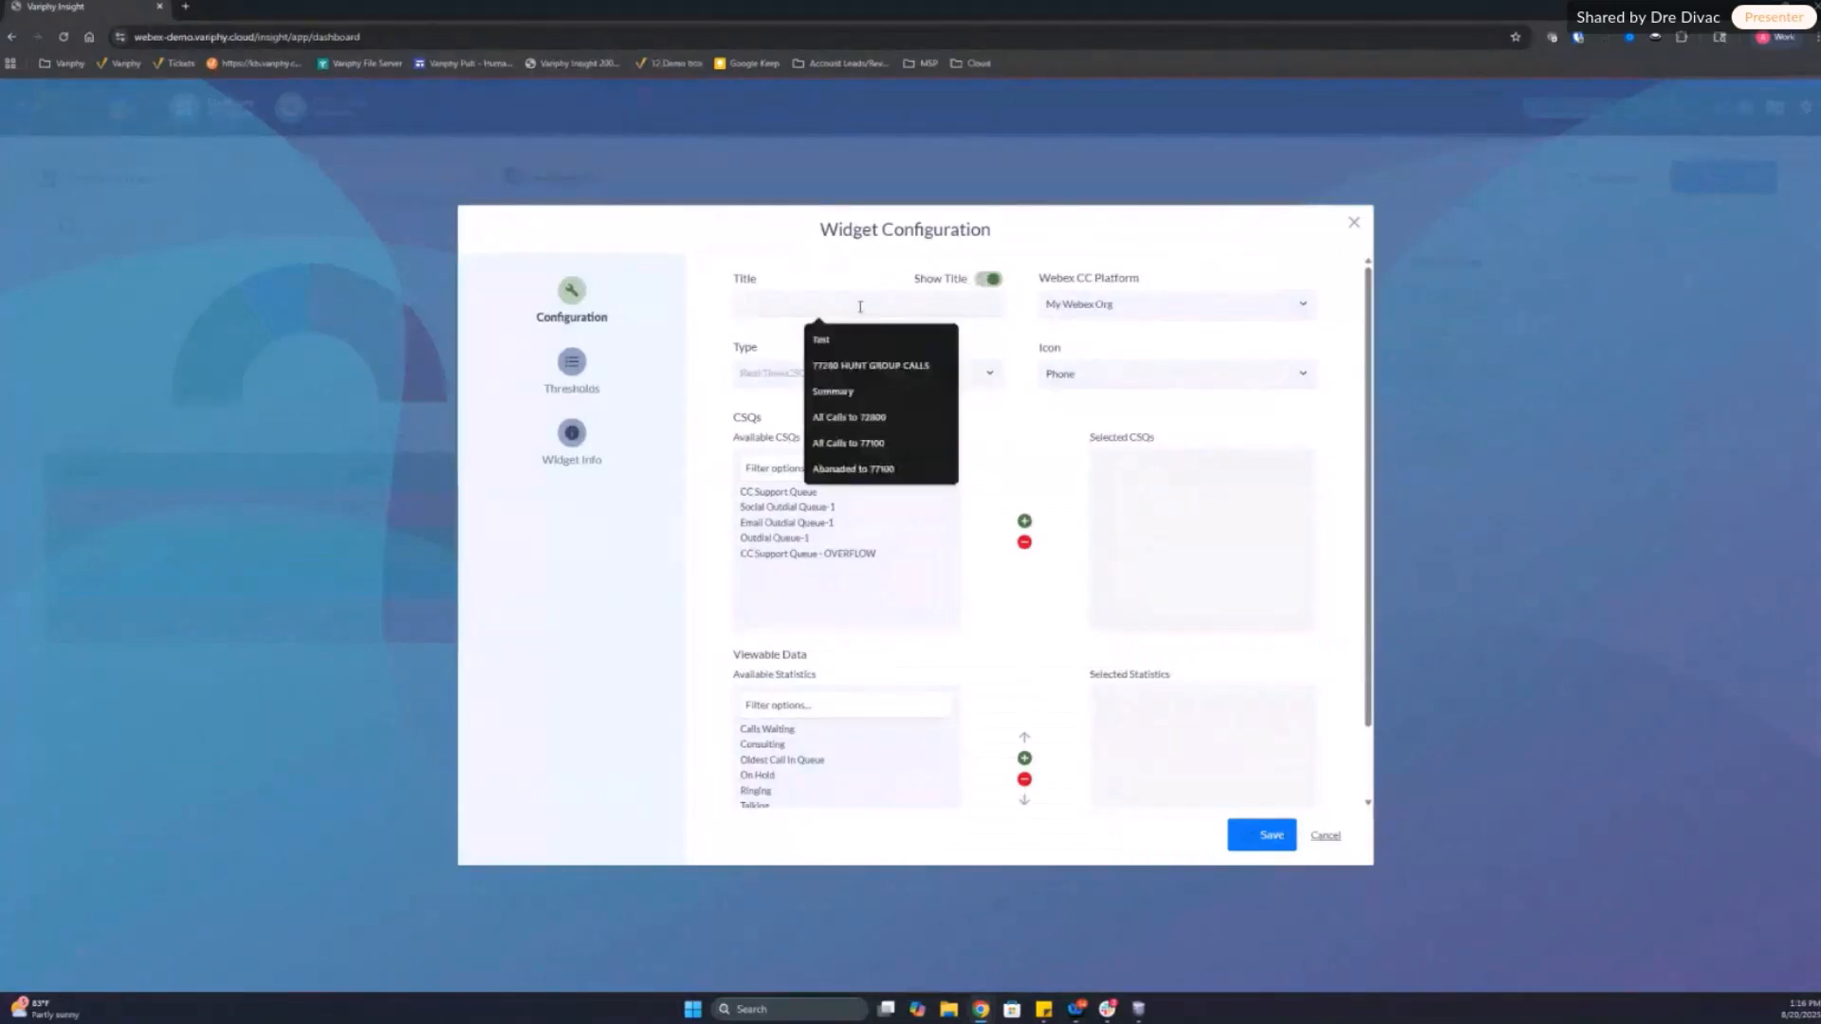
{"action": "type", "text": "CC SQ"}
{"action": "key", "text": "BackSpace"}
{"action": "key", "text": "BackSpace"}
{"action": "key", "text": "BackSpace"}
{"action": "key", "text": "BackSpace"}
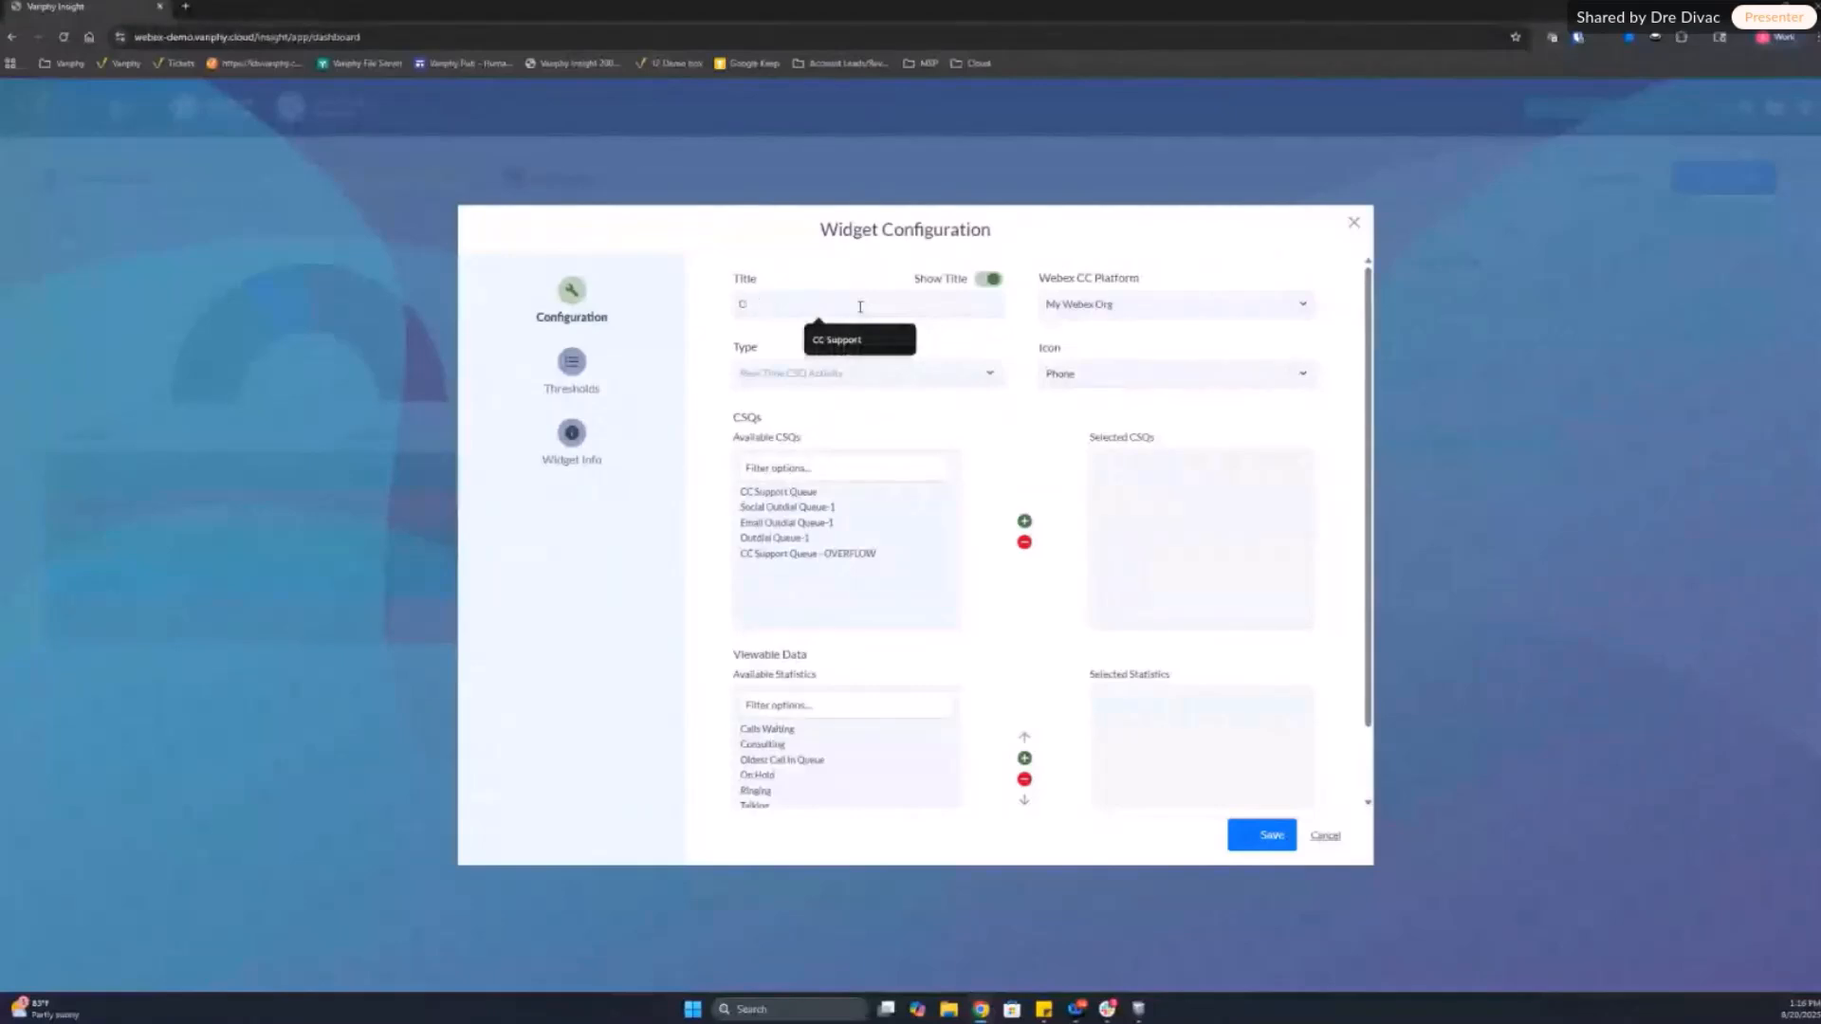
{"action": "key", "text": "BackSpace"}
{"action": "type", "text": "A"}
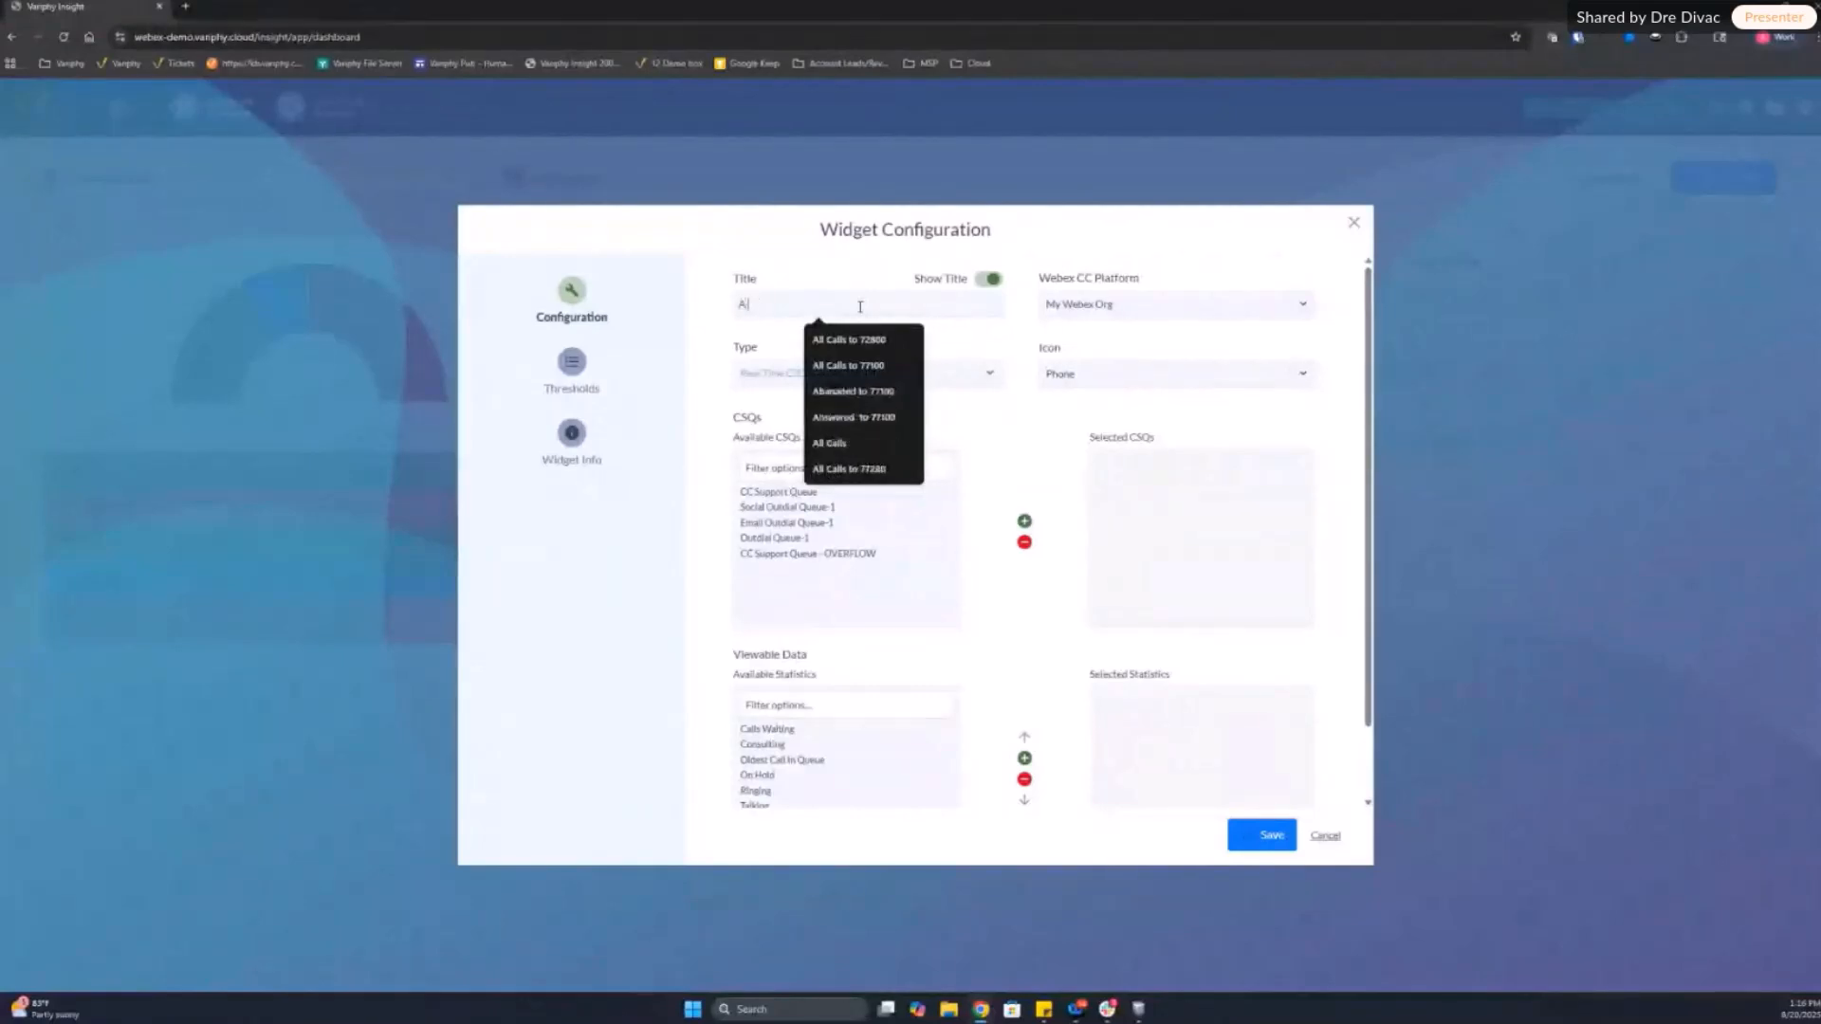
{"action": "type", "text": "ll Queues"}
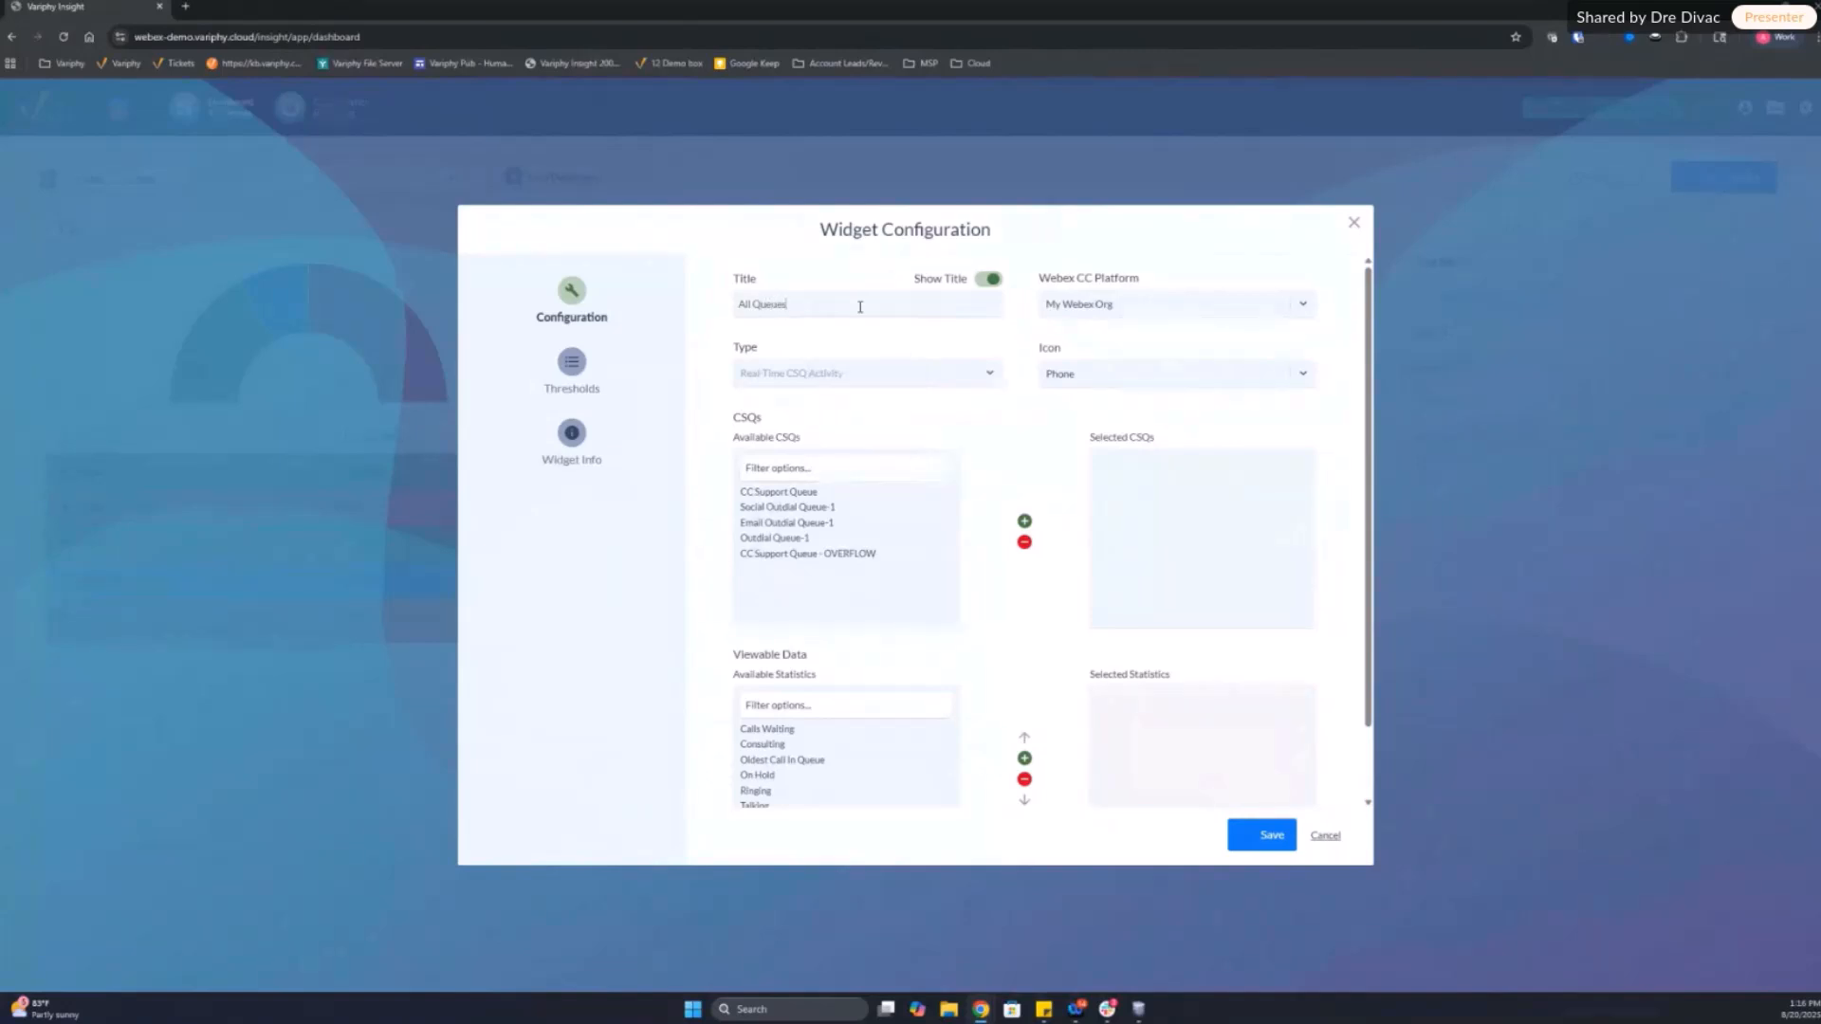
{"action": "left_click", "coordinate": [1095, 375]}
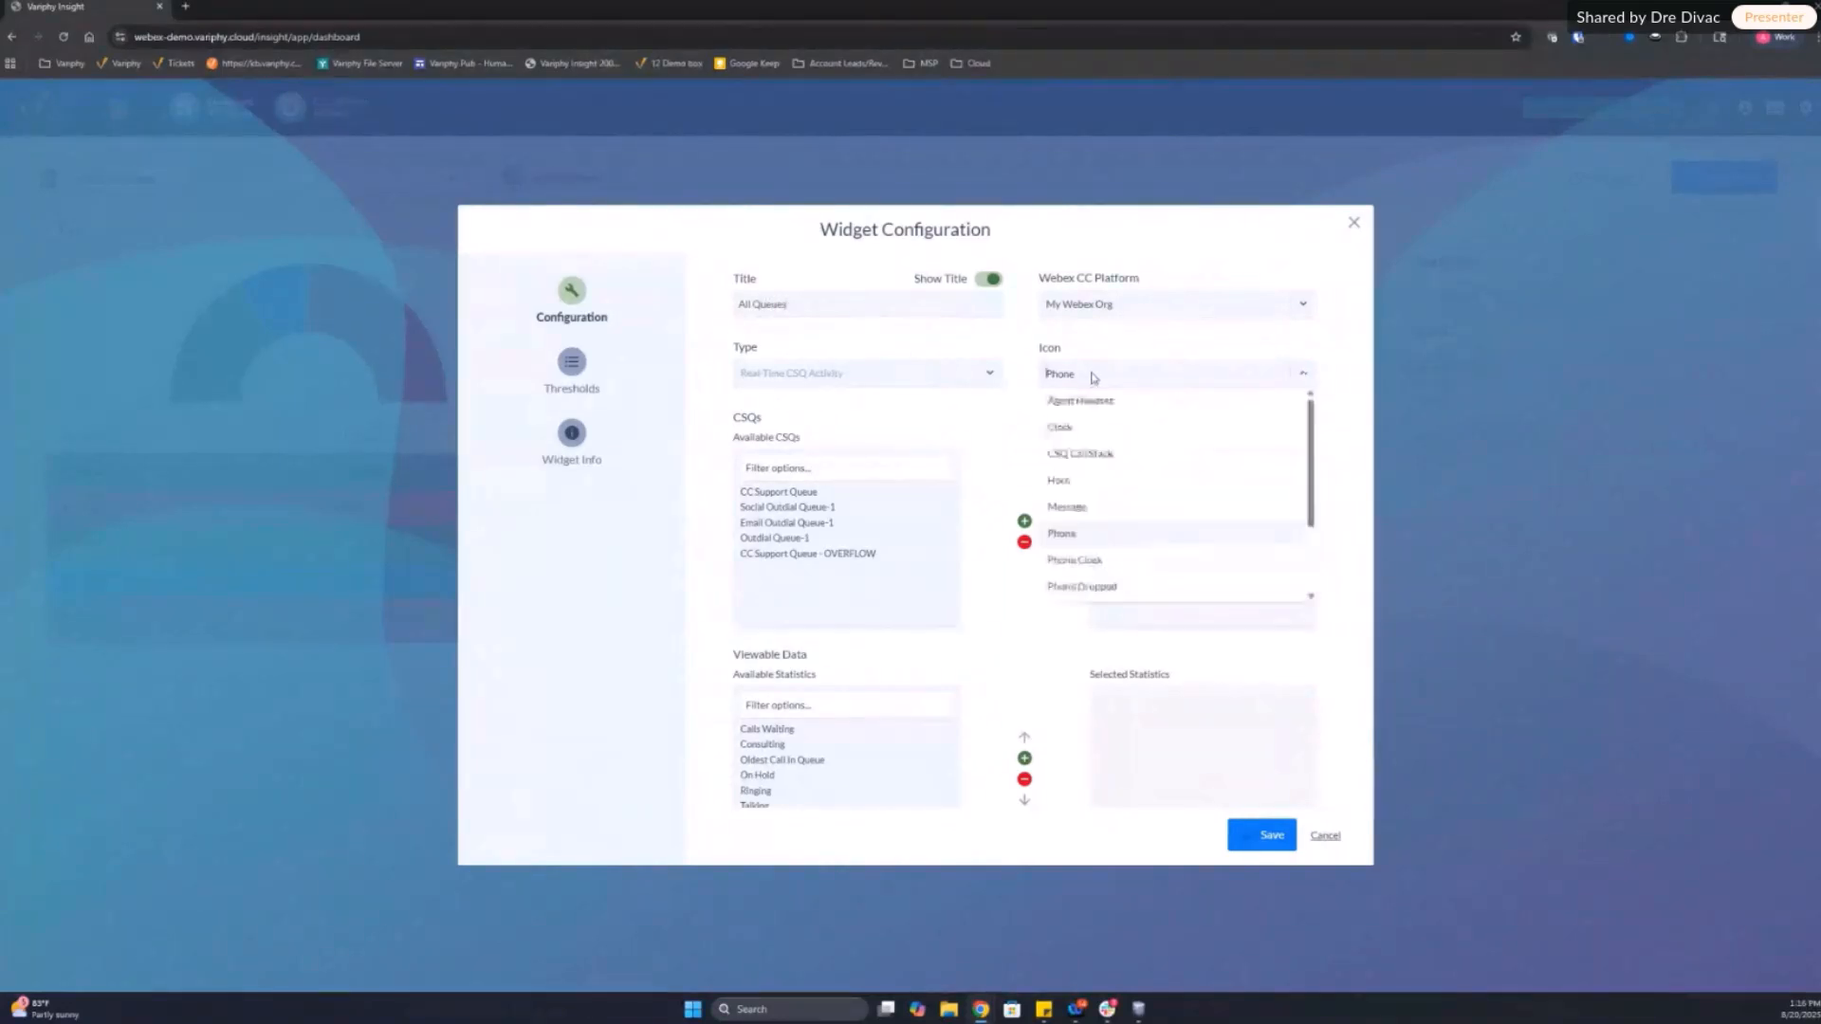
{"action": "left_click", "coordinate": [1107, 454]}
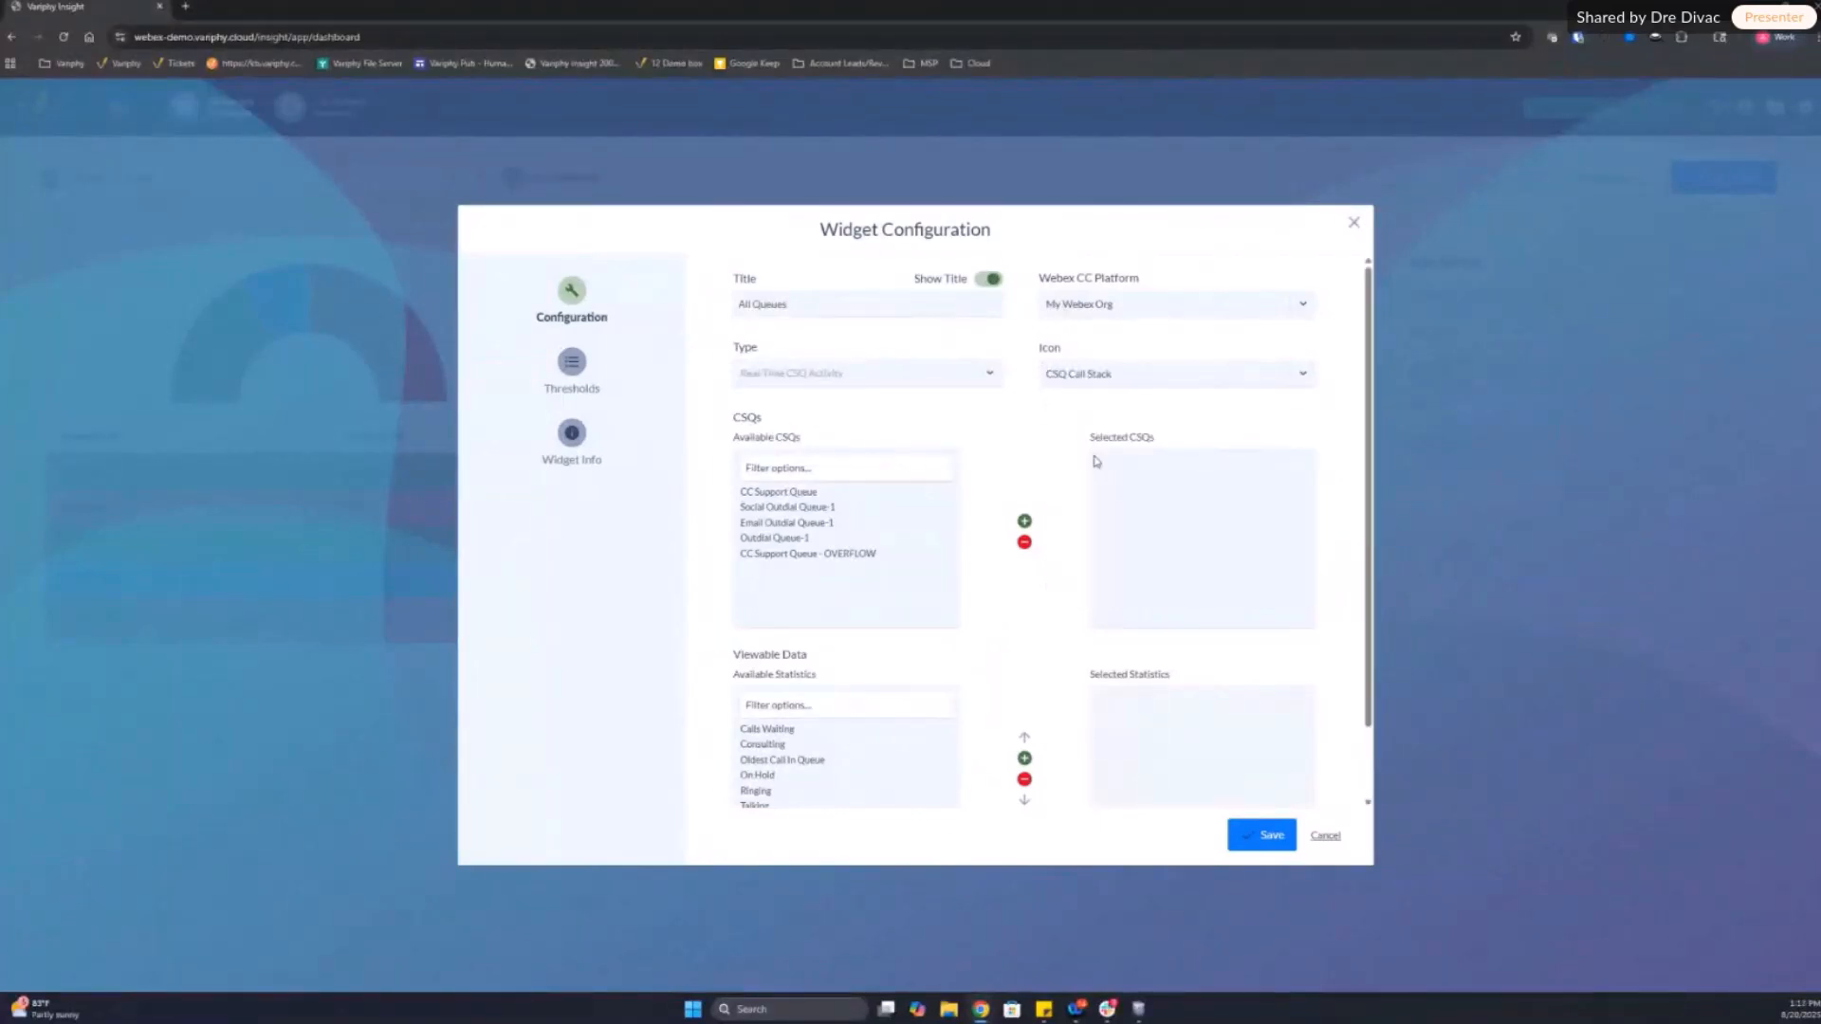
Step: Add CC Support Queue, CC Support Queue - OVERFLOW, Email Outdial Queue-1, Outdial Queue-1 and Social Outdial Queue-1 to the selected CSQs
{"action": "double_click", "coordinate": [800, 492]}
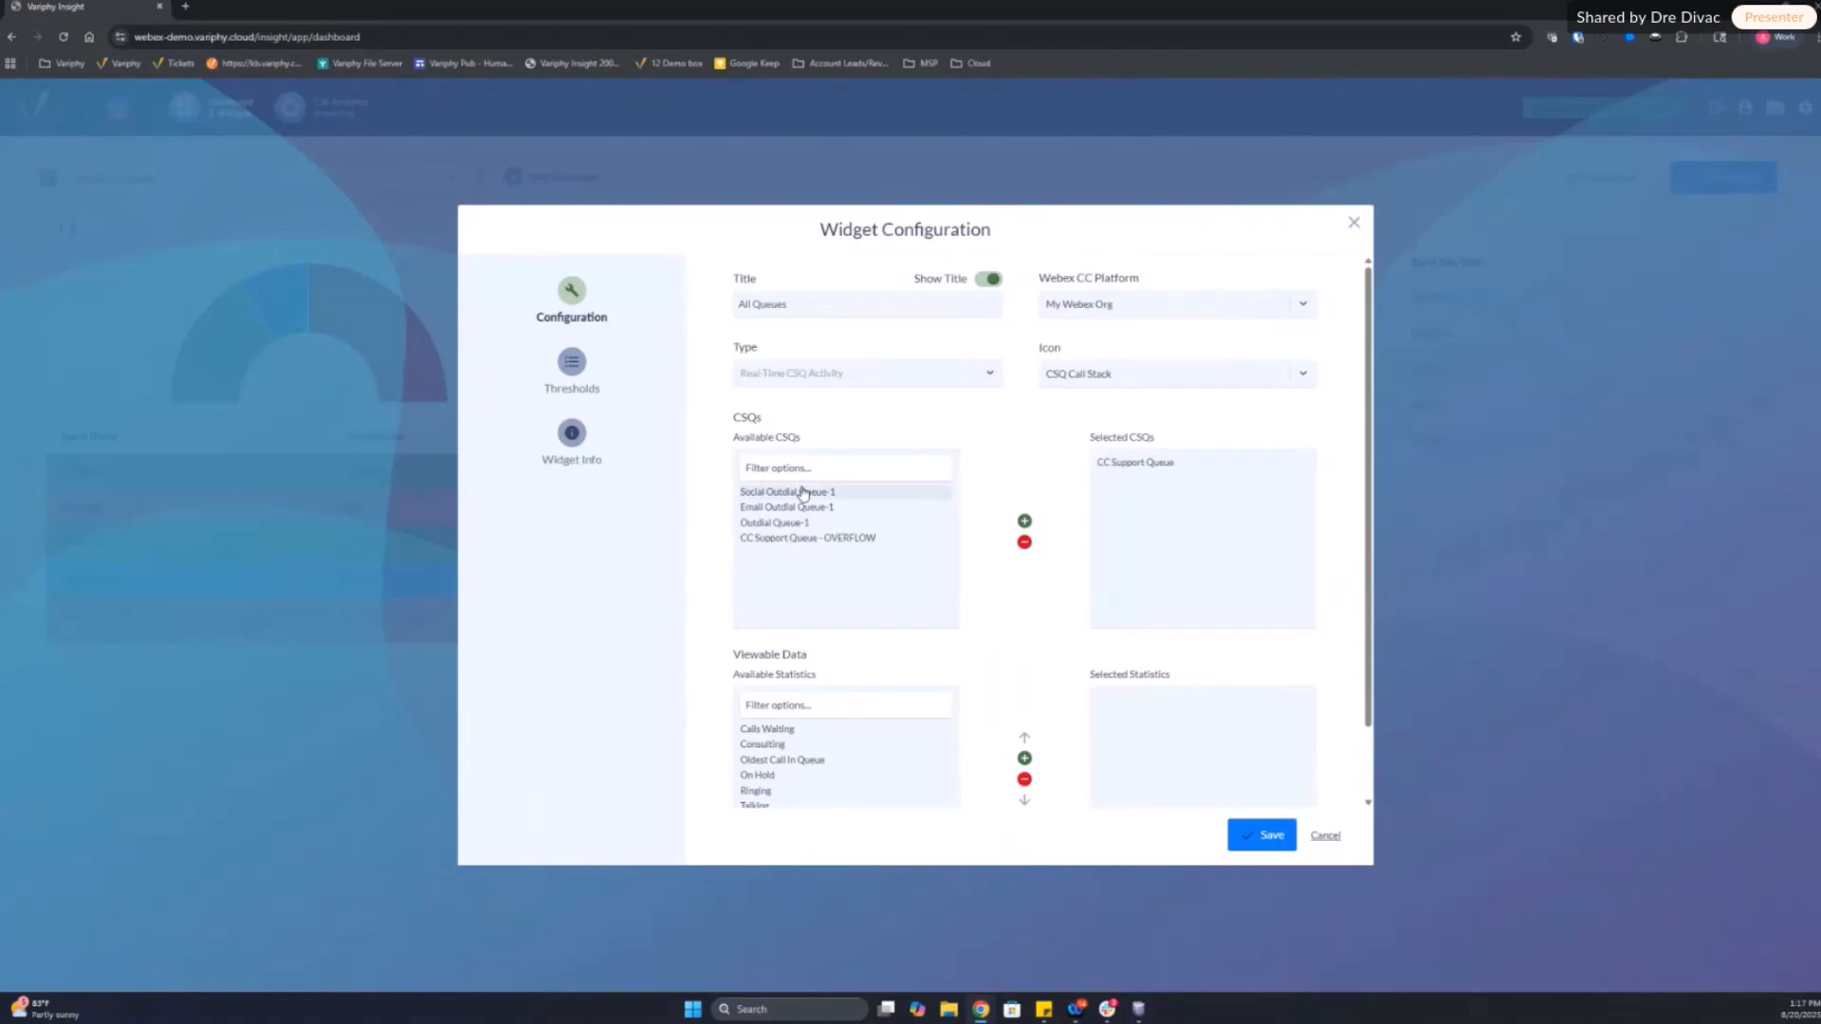
{"action": "double_click", "coordinate": [781, 493]}
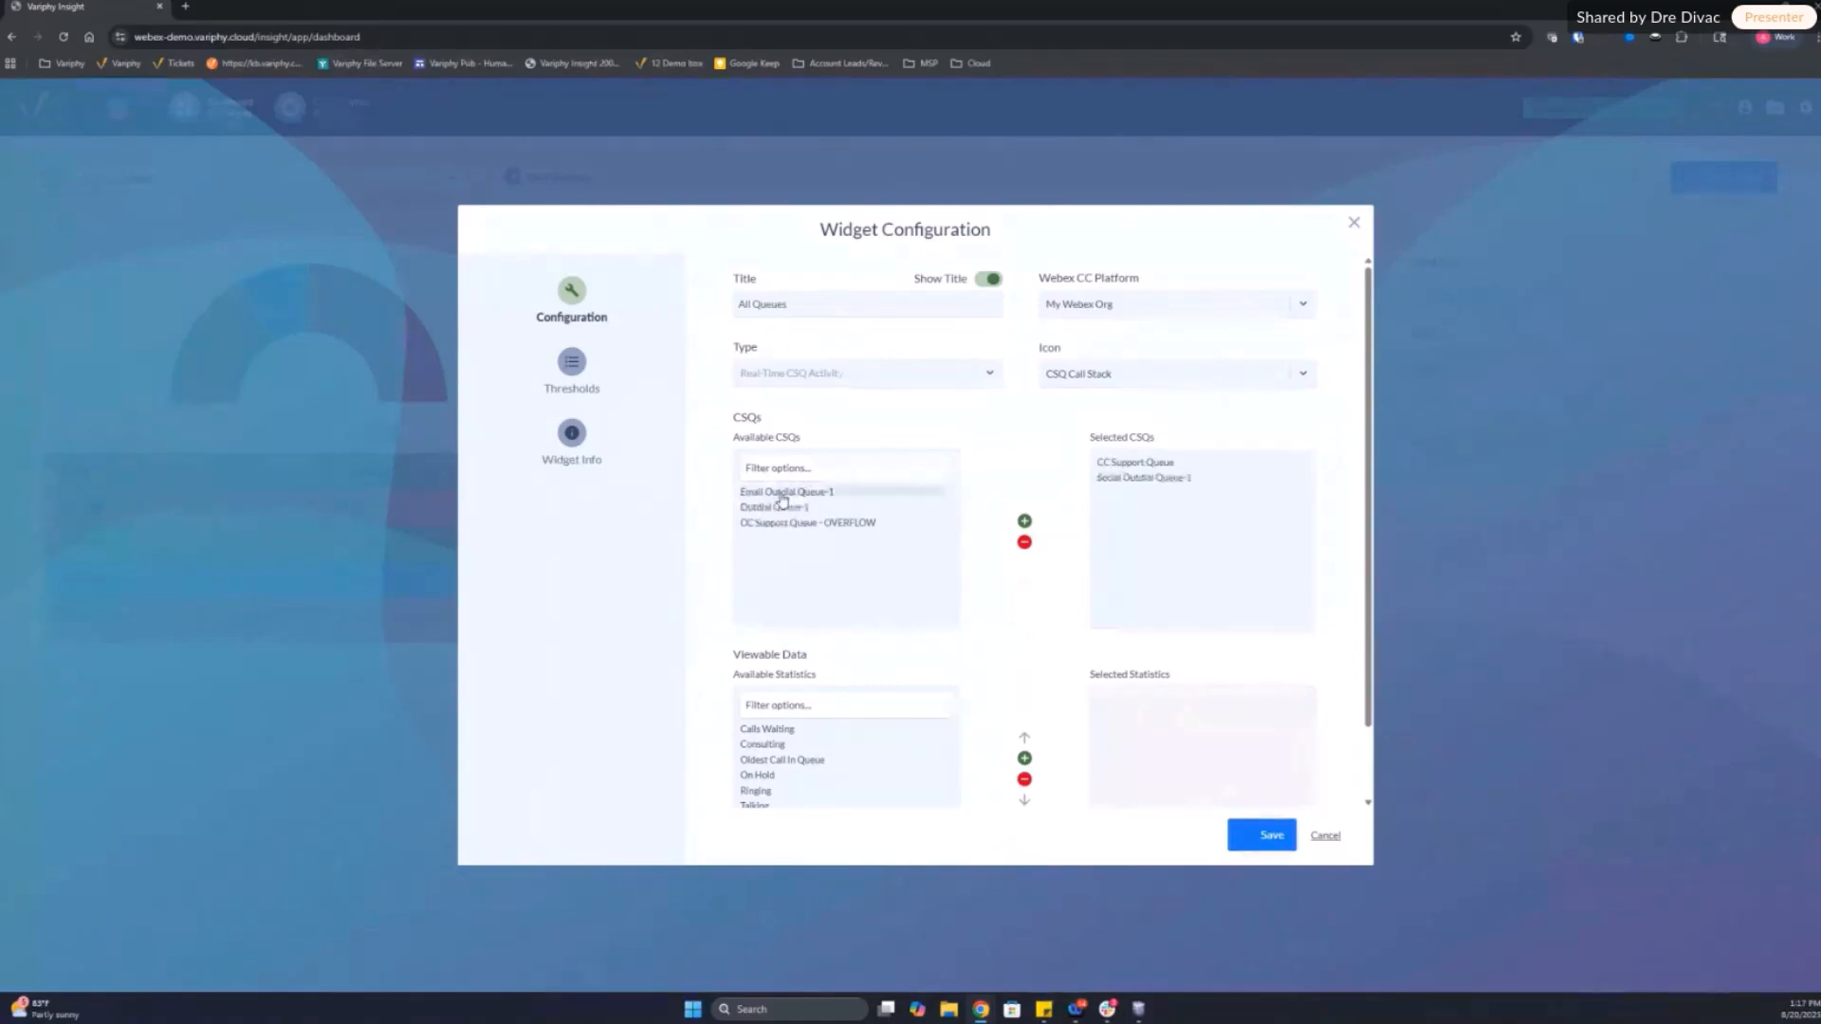
{"action": "double_click", "coordinate": [781, 497]}
{"action": "left_click", "coordinate": [791, 495]}
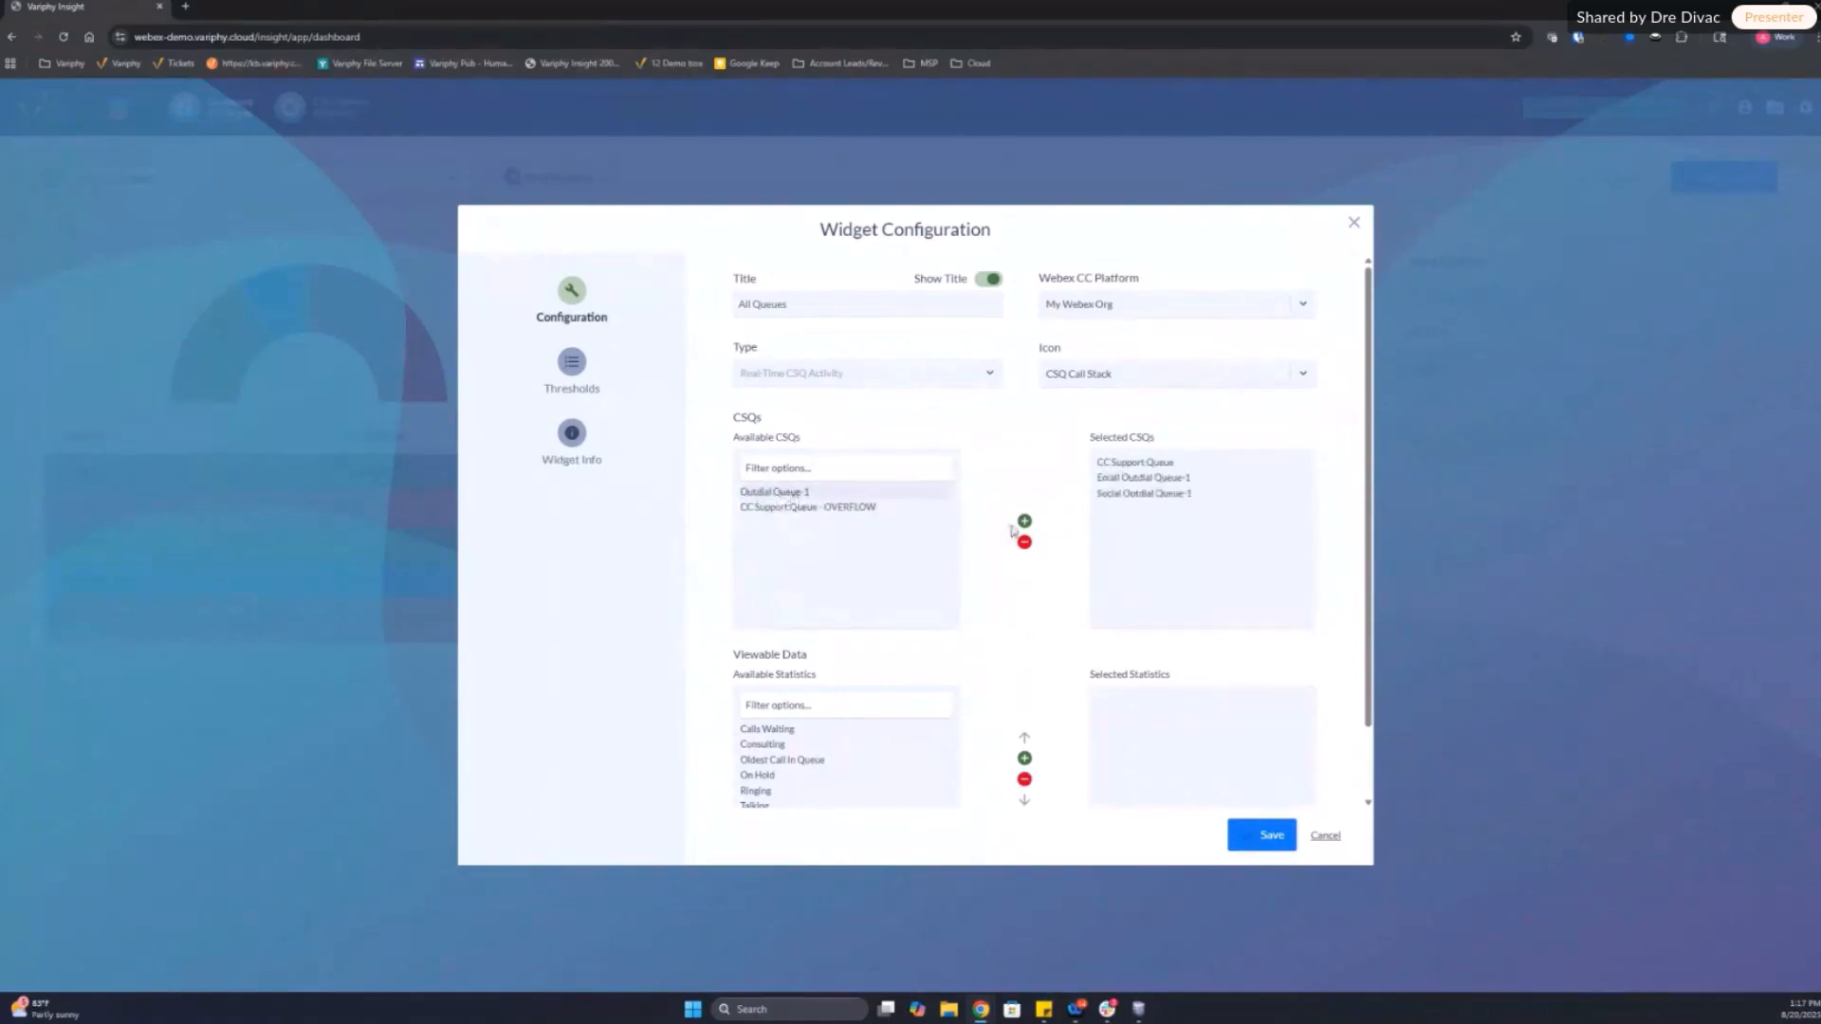
{"action": "left_click", "coordinate": [1023, 522]}
{"action": "double_click", "coordinate": [835, 495]}
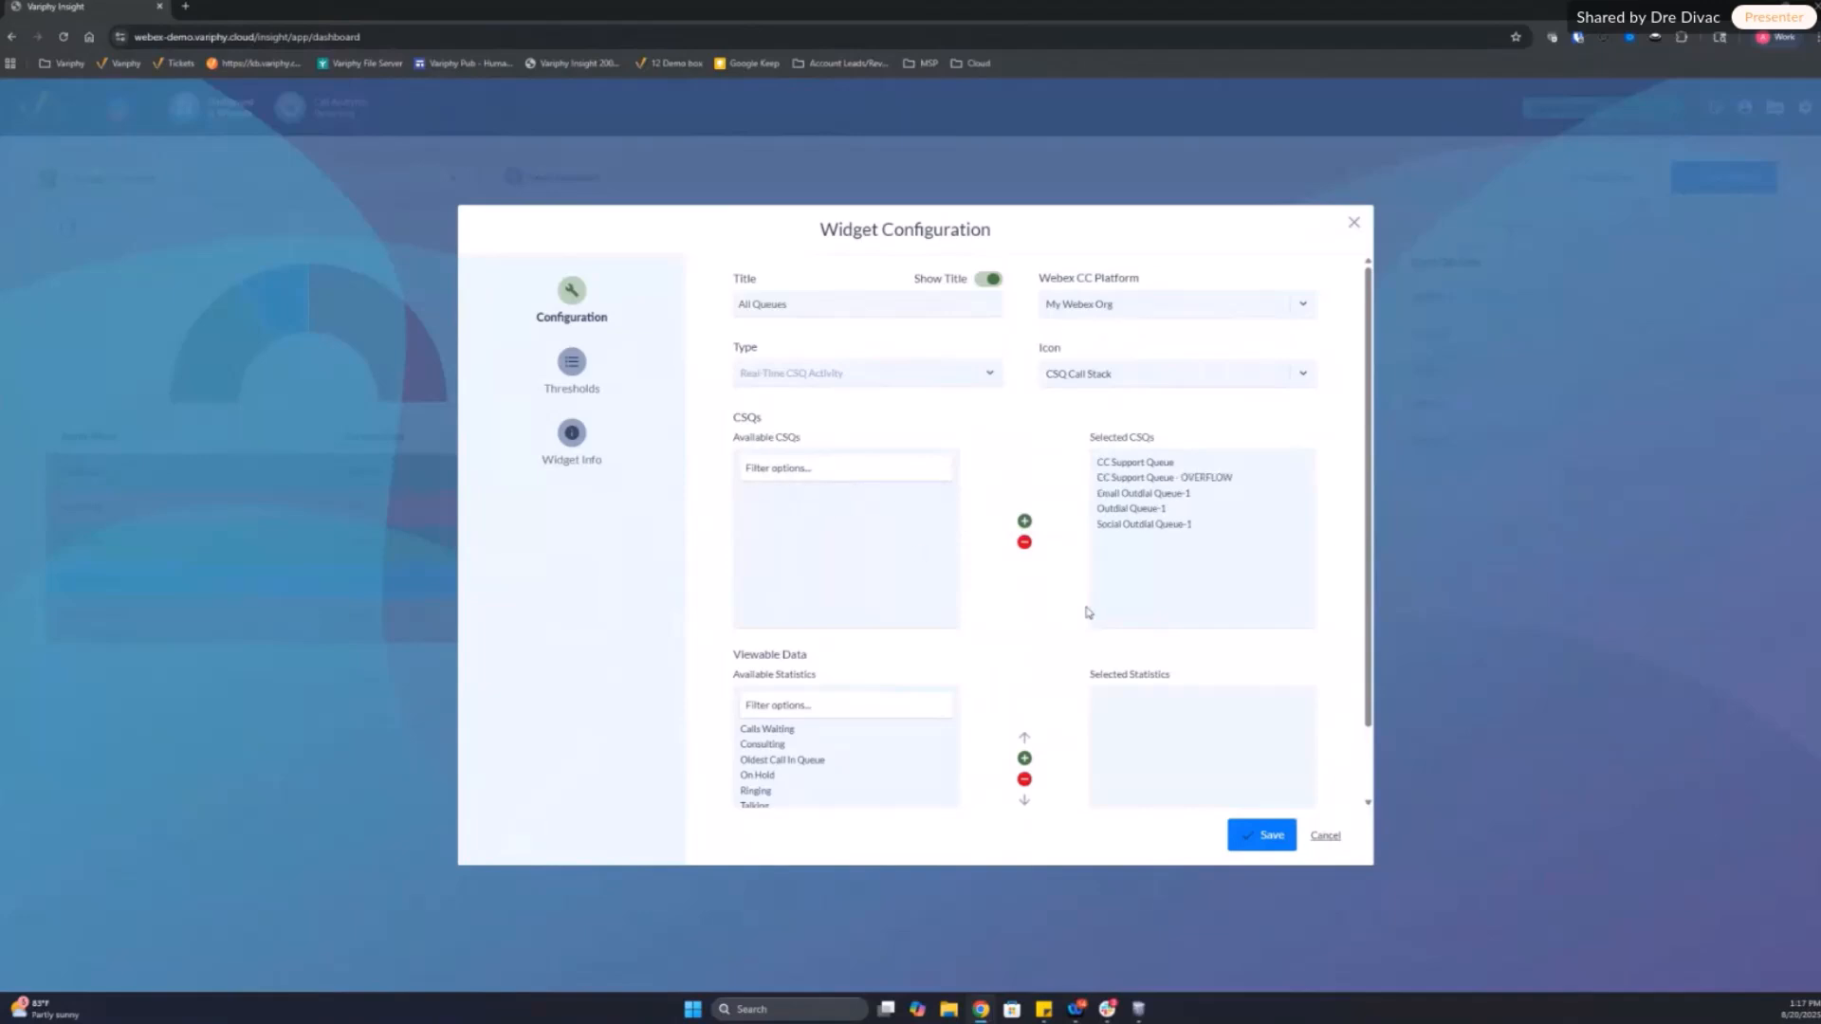
Step: Add Oldest Call In Queue, Calls Waiting, Ringing, Talking and Total Calls to the widget's selected statistics, in that order
{"action": "scroll", "coordinate": [1090, 609], "scroll_direction": "down", "scroll_amount": 1}
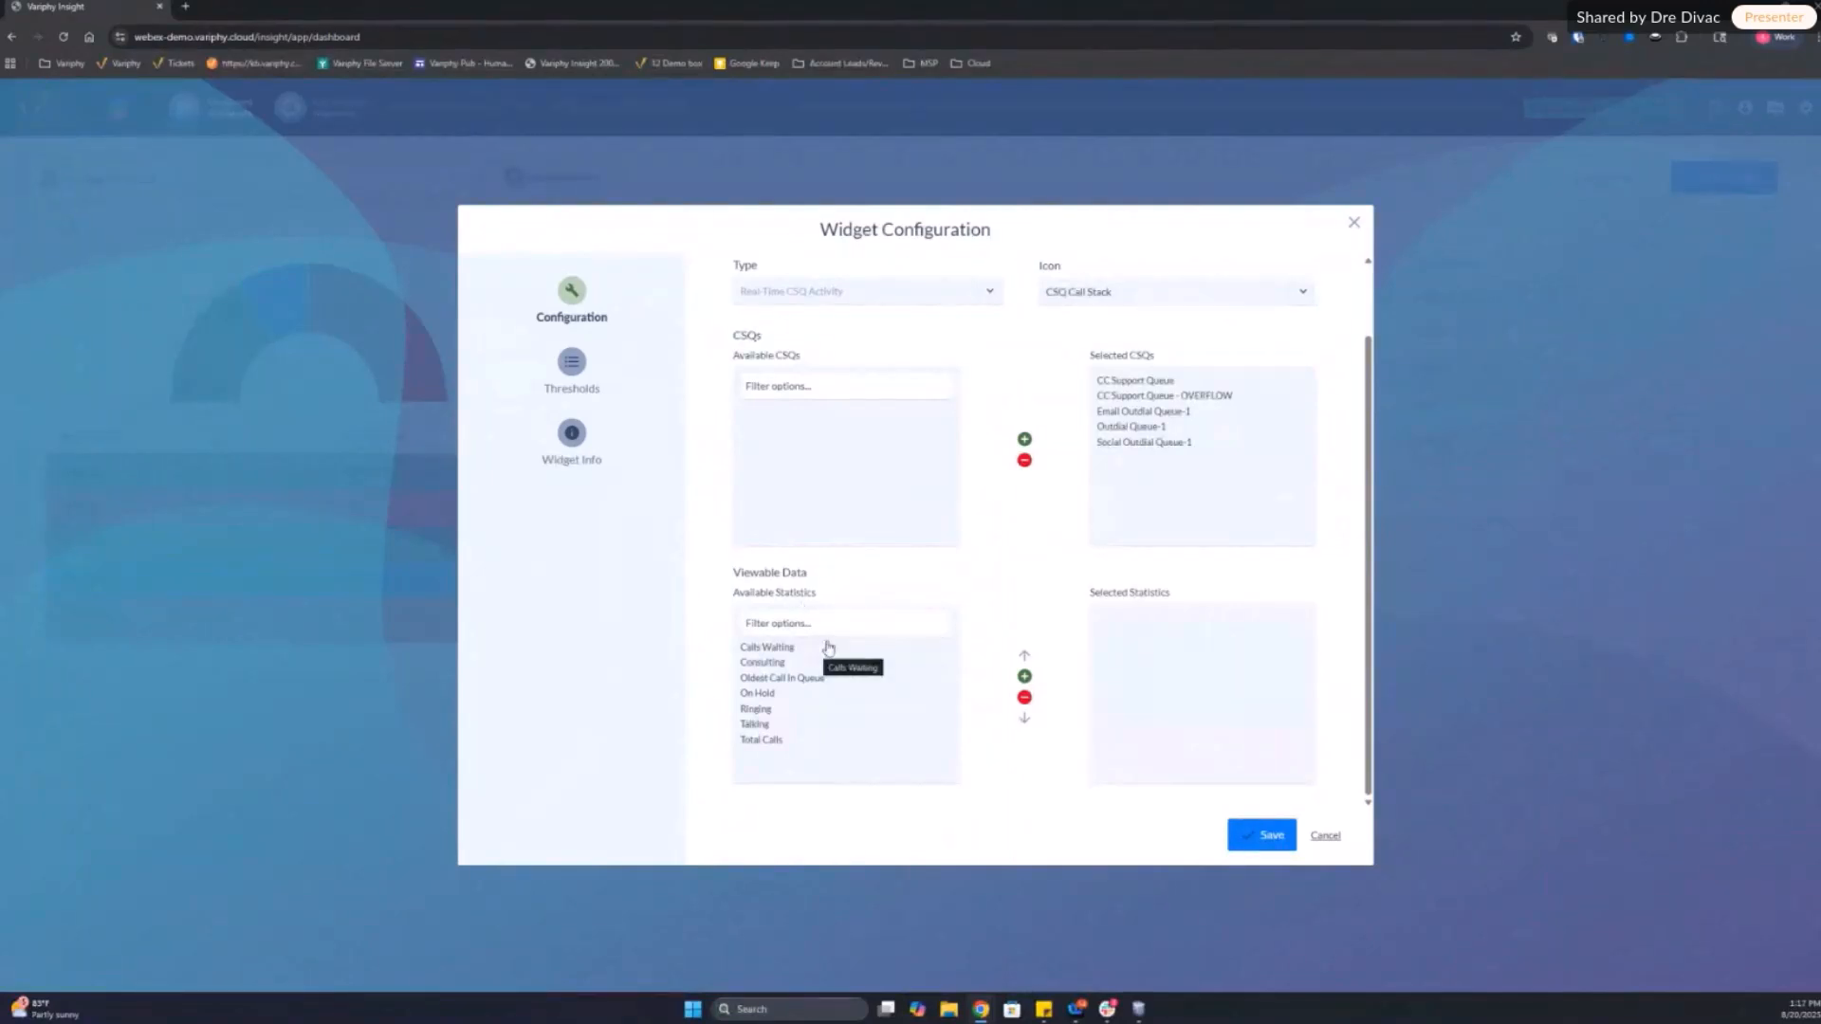
{"action": "double_click", "coordinate": [773, 677]}
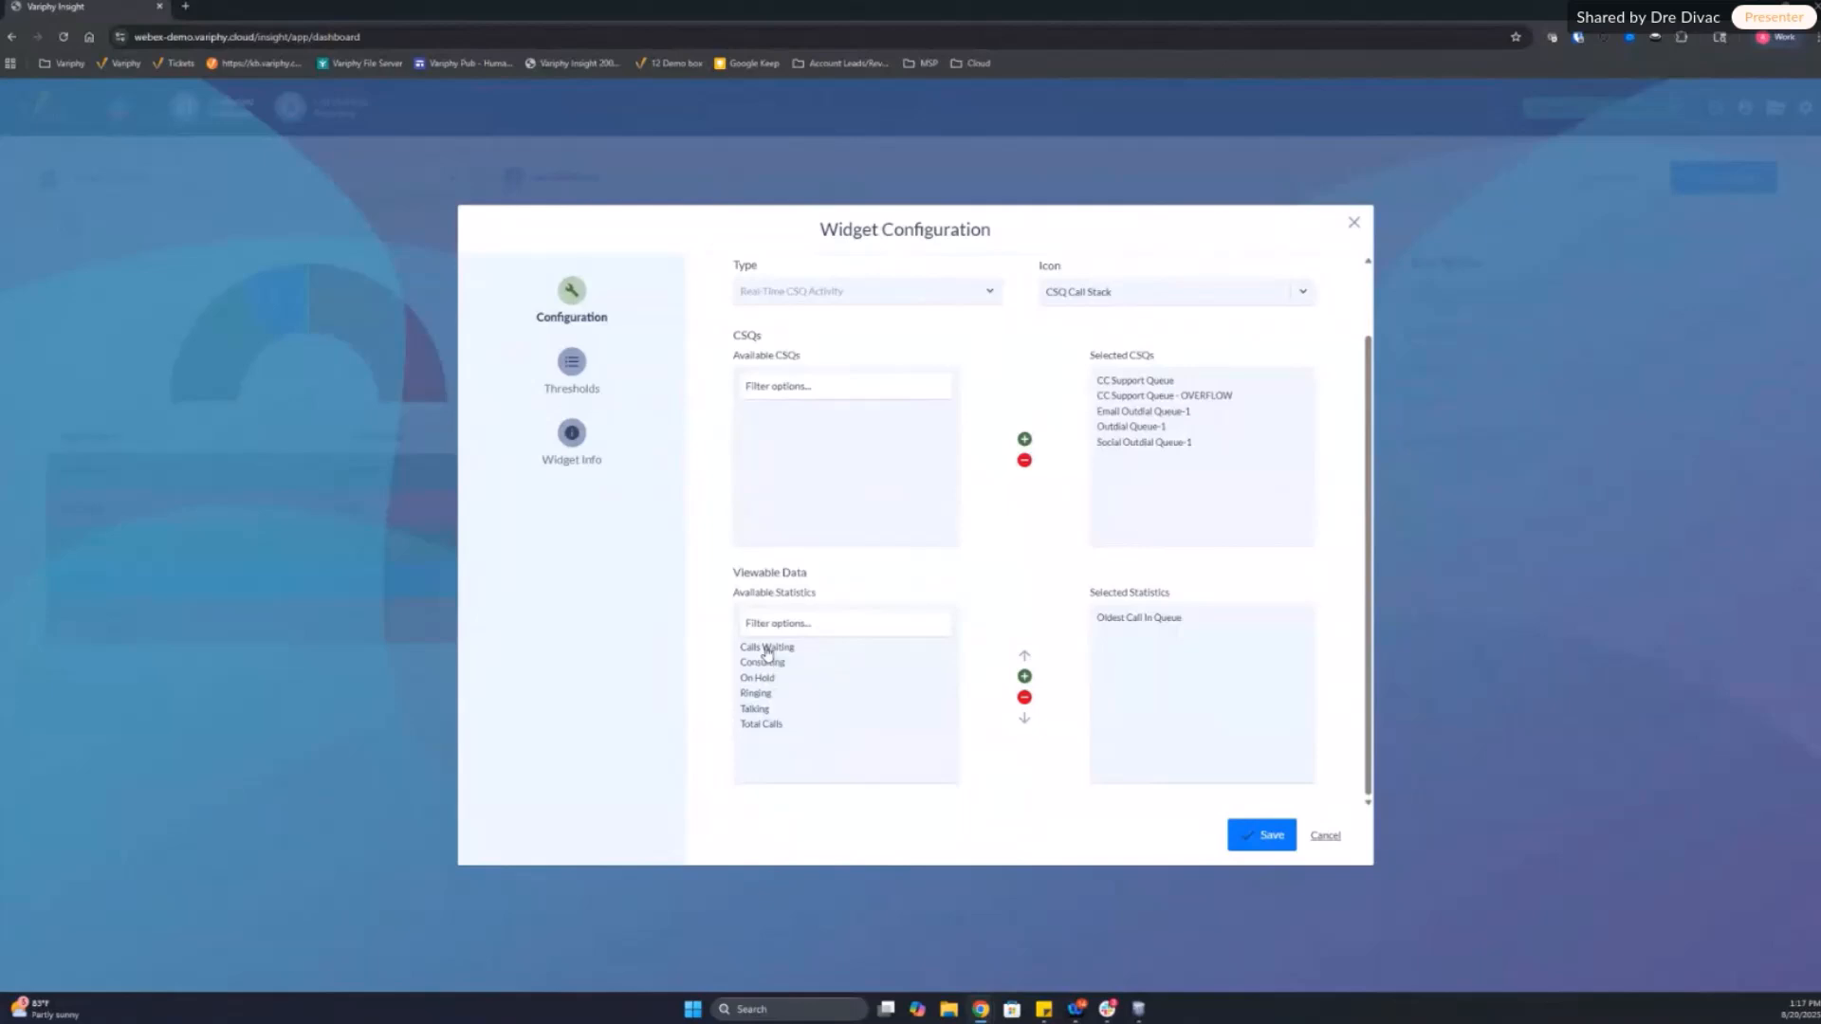
{"action": "double_click", "coordinate": [766, 649]}
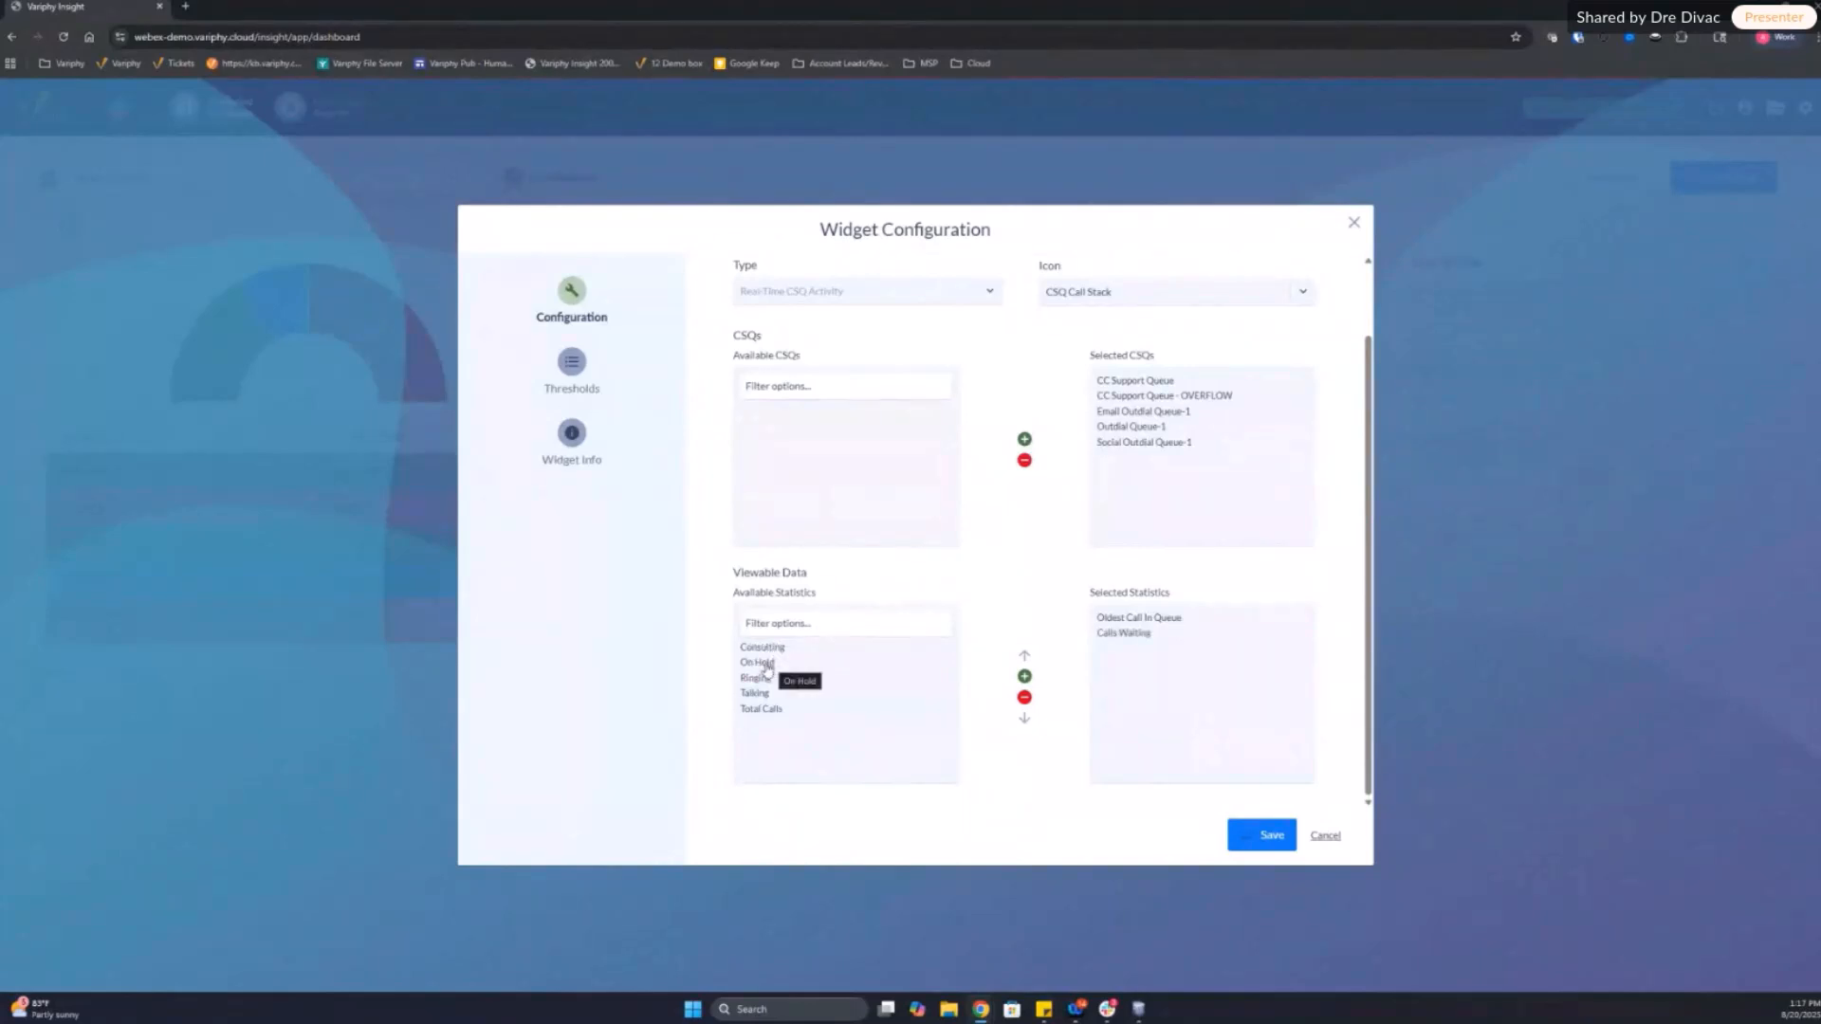
{"action": "double_click", "coordinate": [756, 678]}
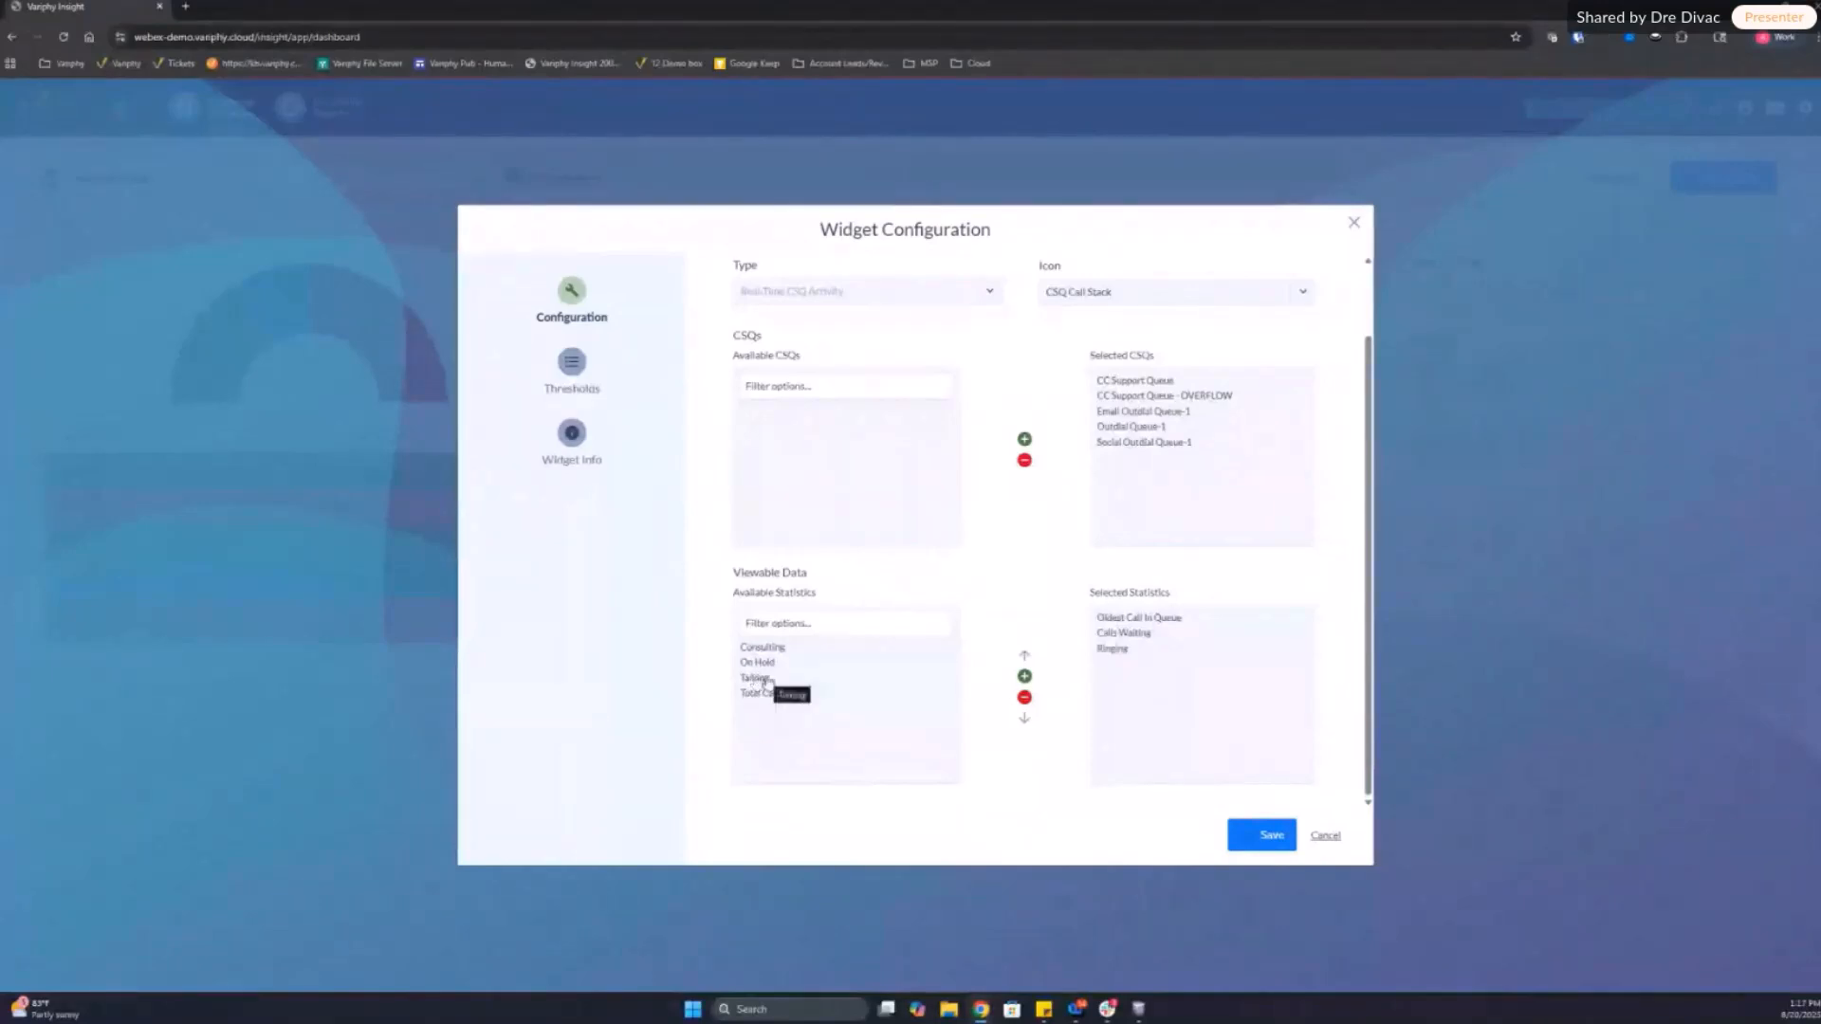
{"action": "double_click", "coordinate": [756, 678]}
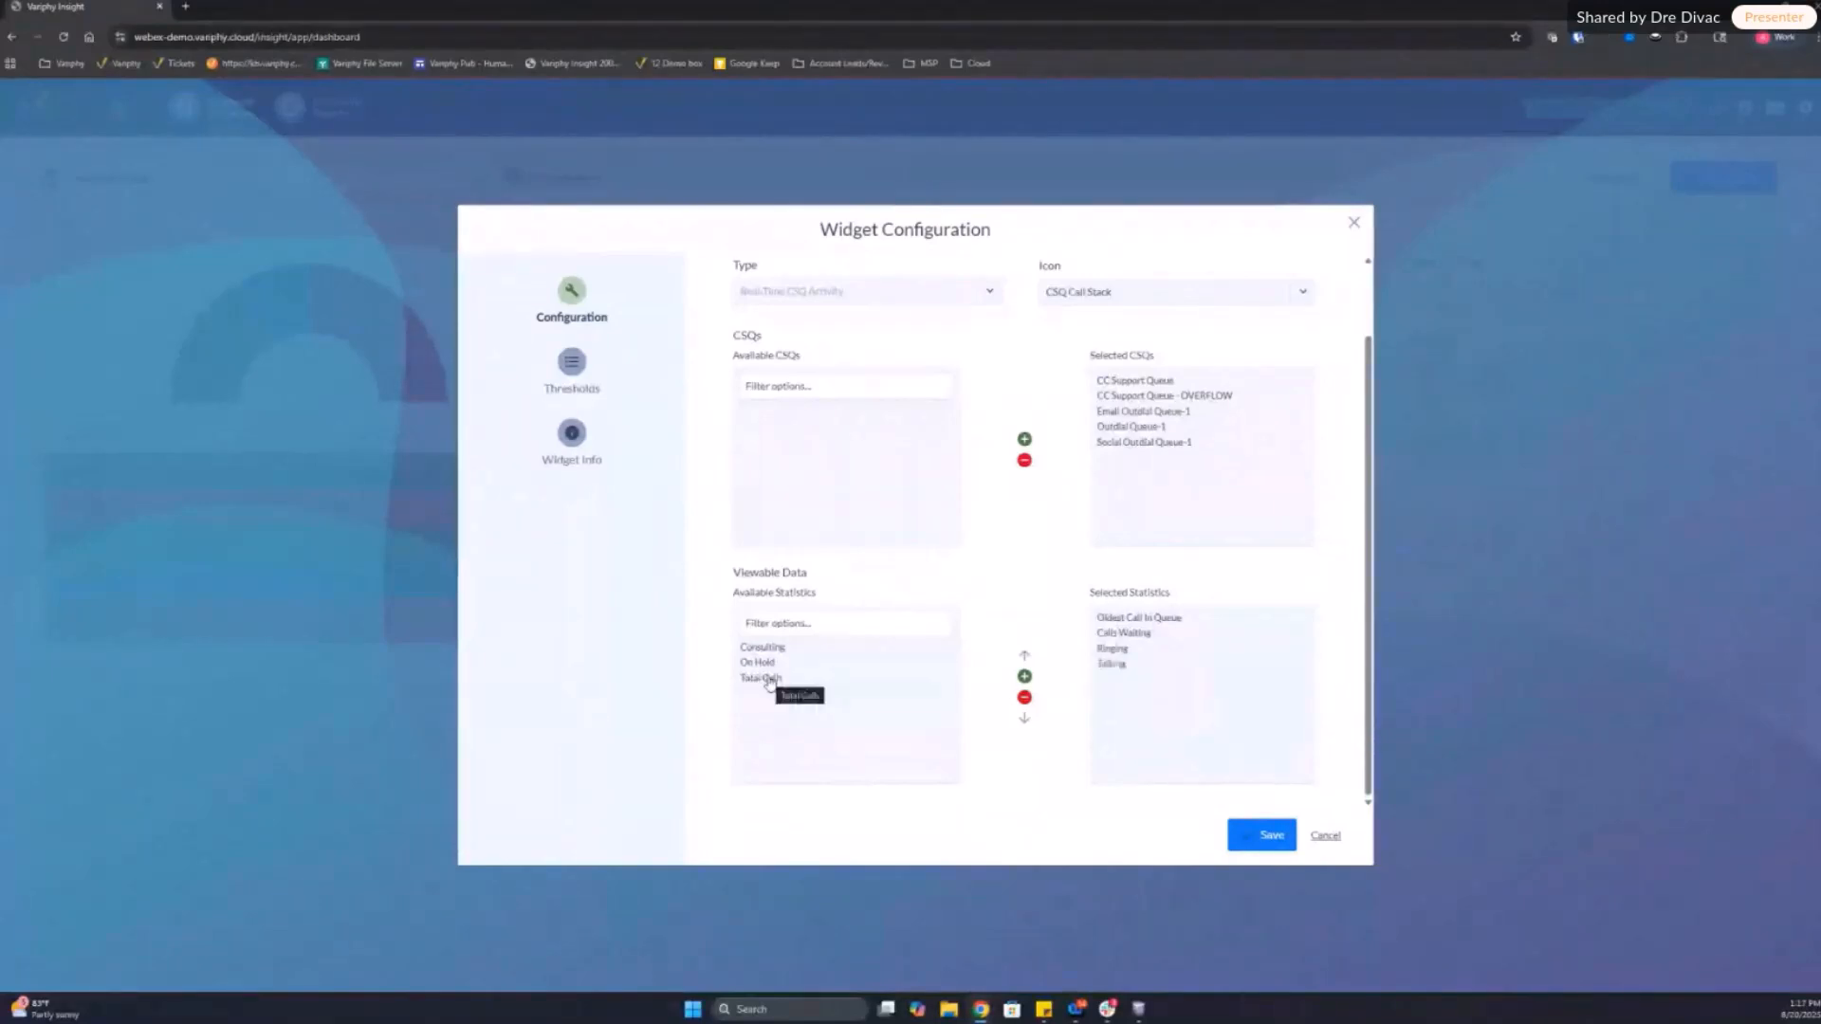
{"action": "double_click", "coordinate": [764, 678]}
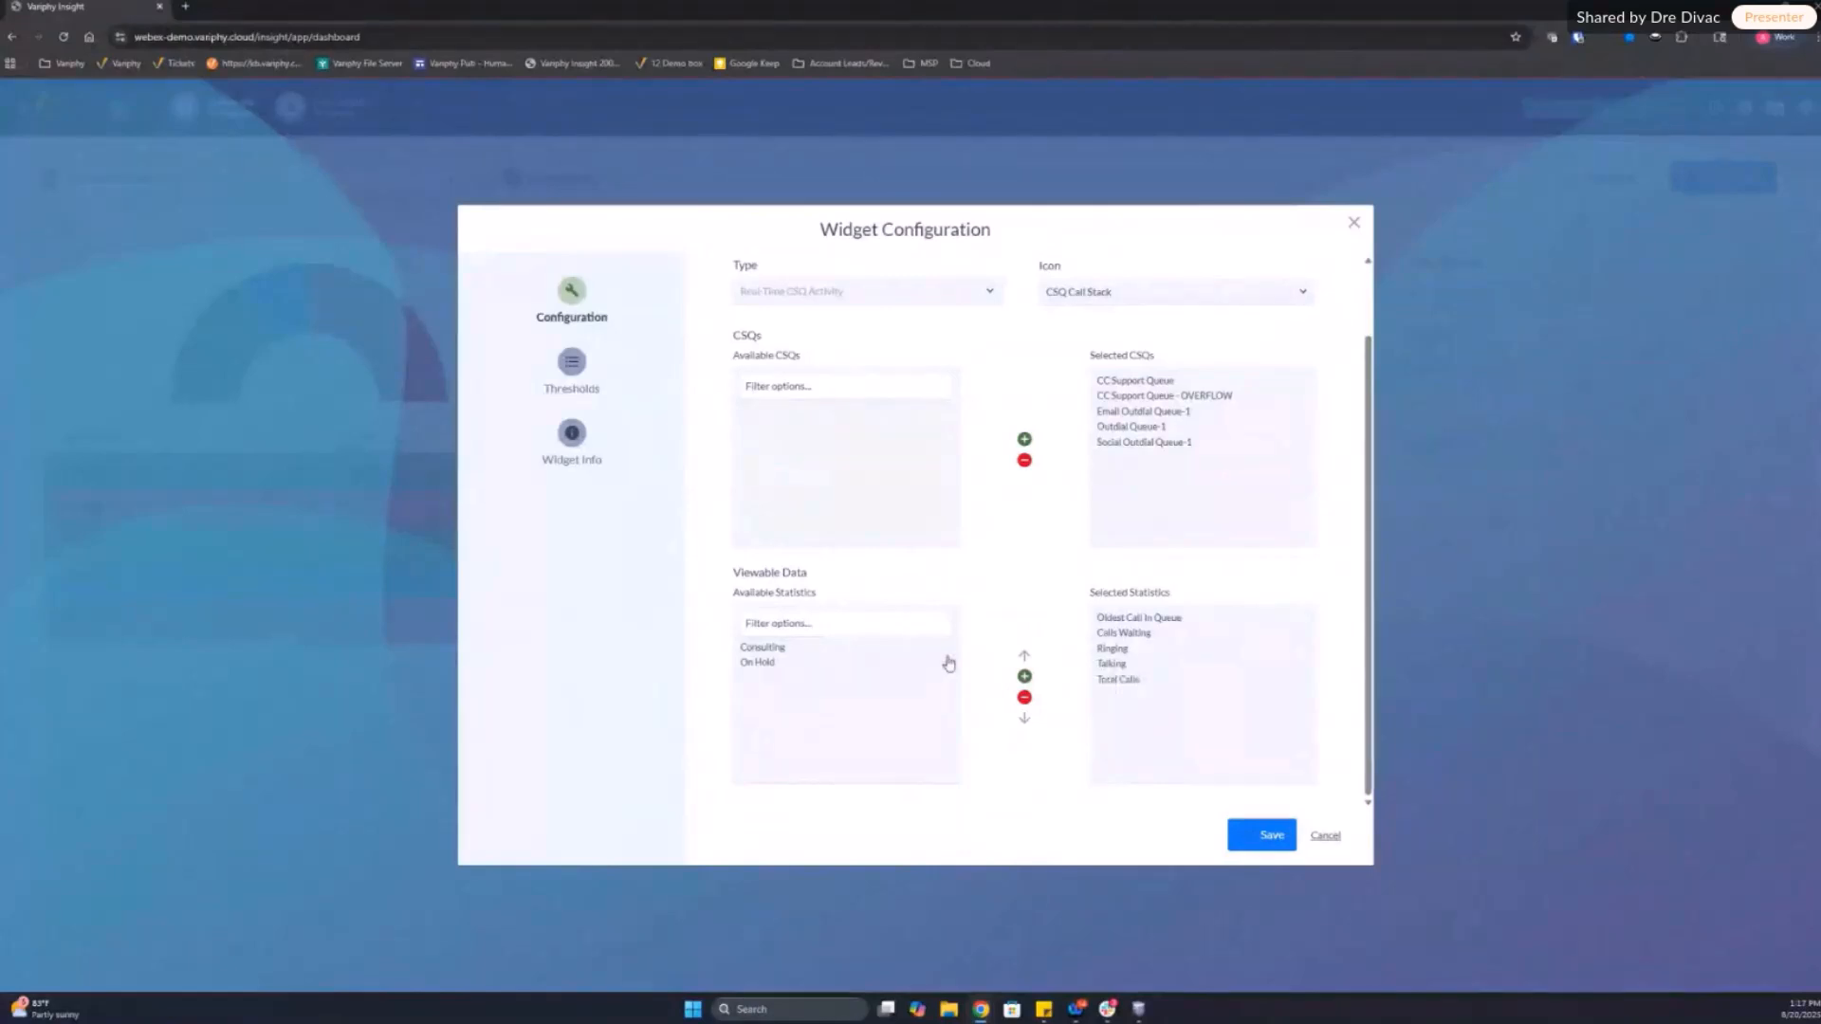
Step: Review the All Queues widget's selected CSQs, selected statistics and threshold settings
{"action": "scroll", "coordinate": [954, 536], "scroll_direction": "up", "scroll_amount": 1}
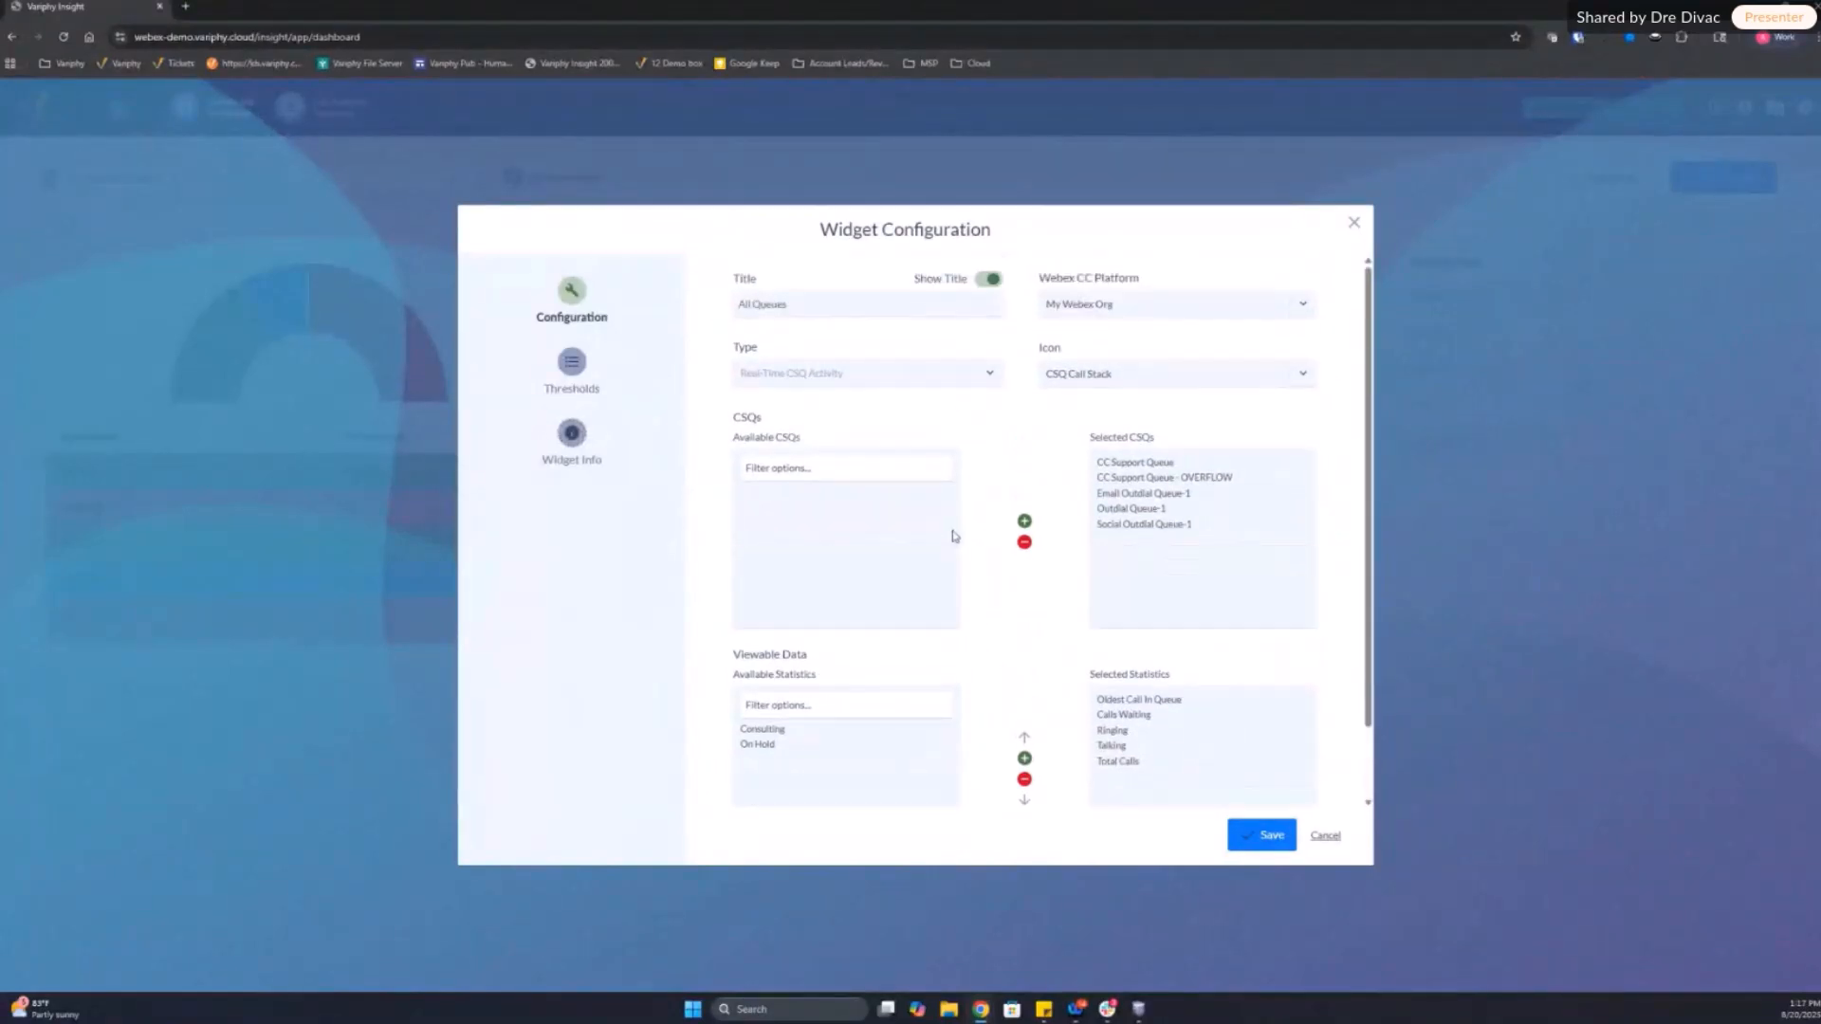
{"action": "left_click", "coordinate": [587, 372]}
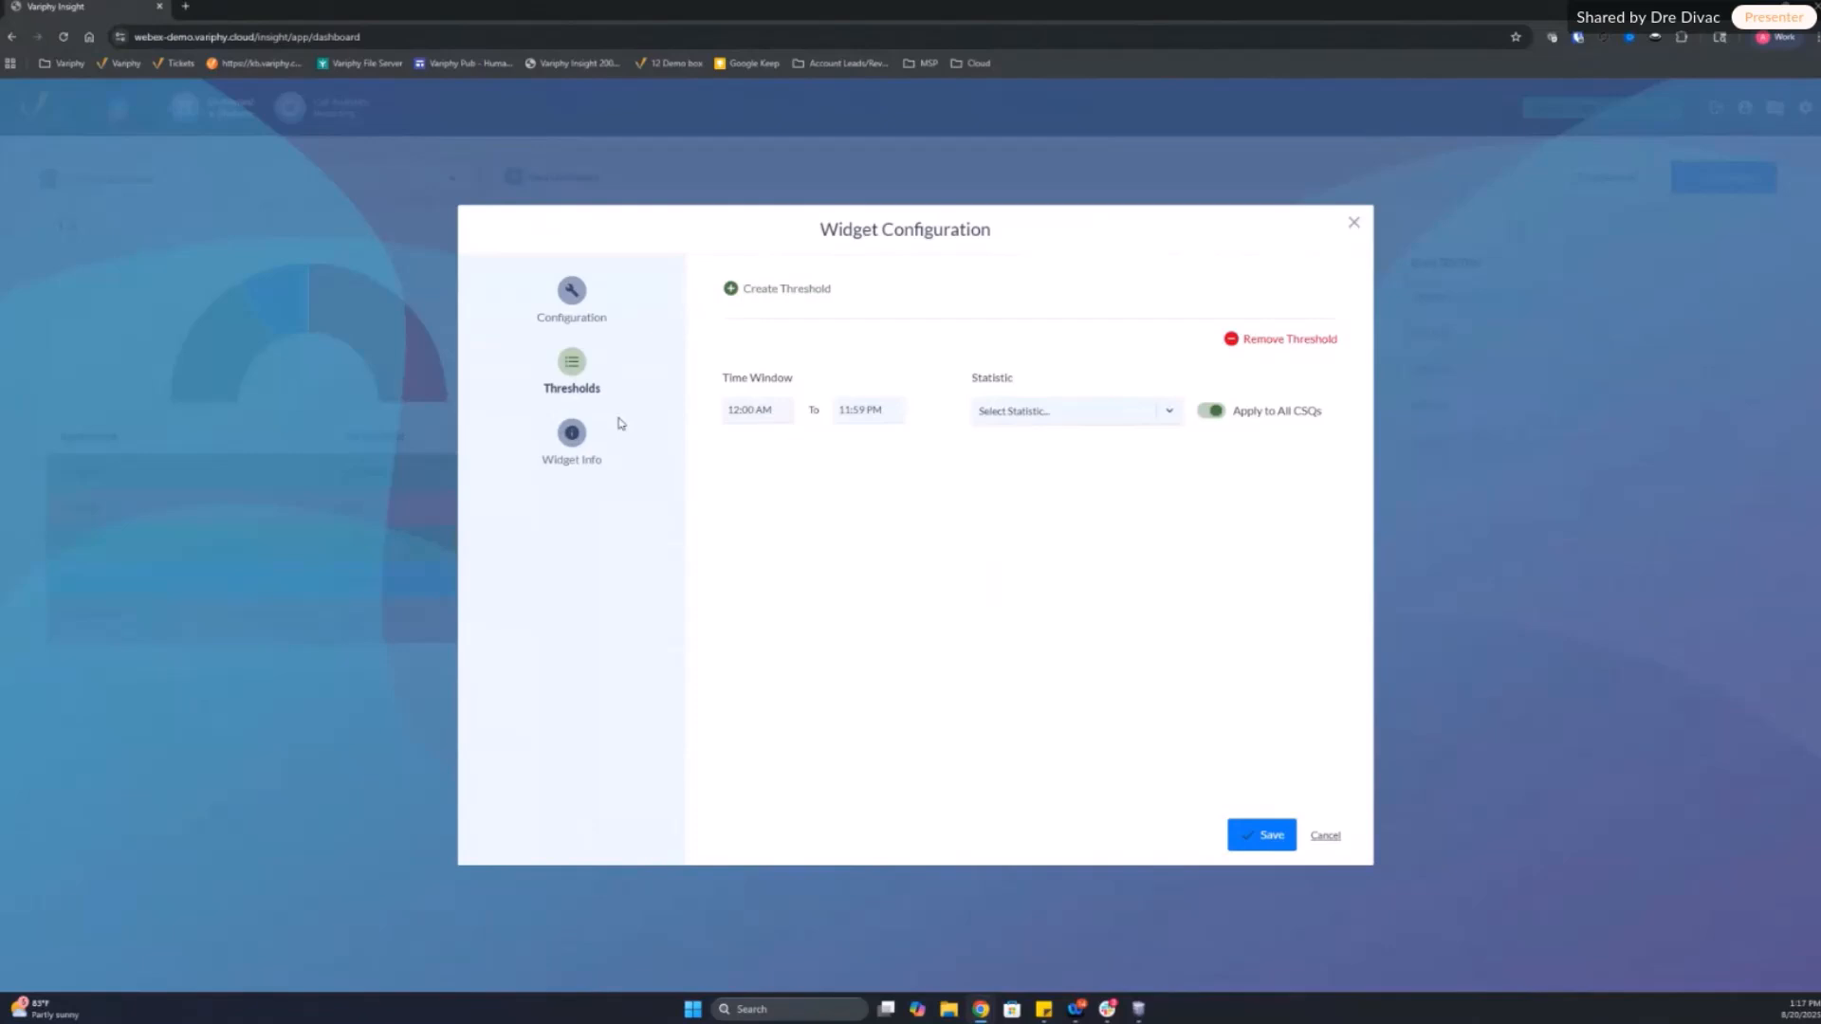
{"action": "left_click", "coordinate": [571, 292]}
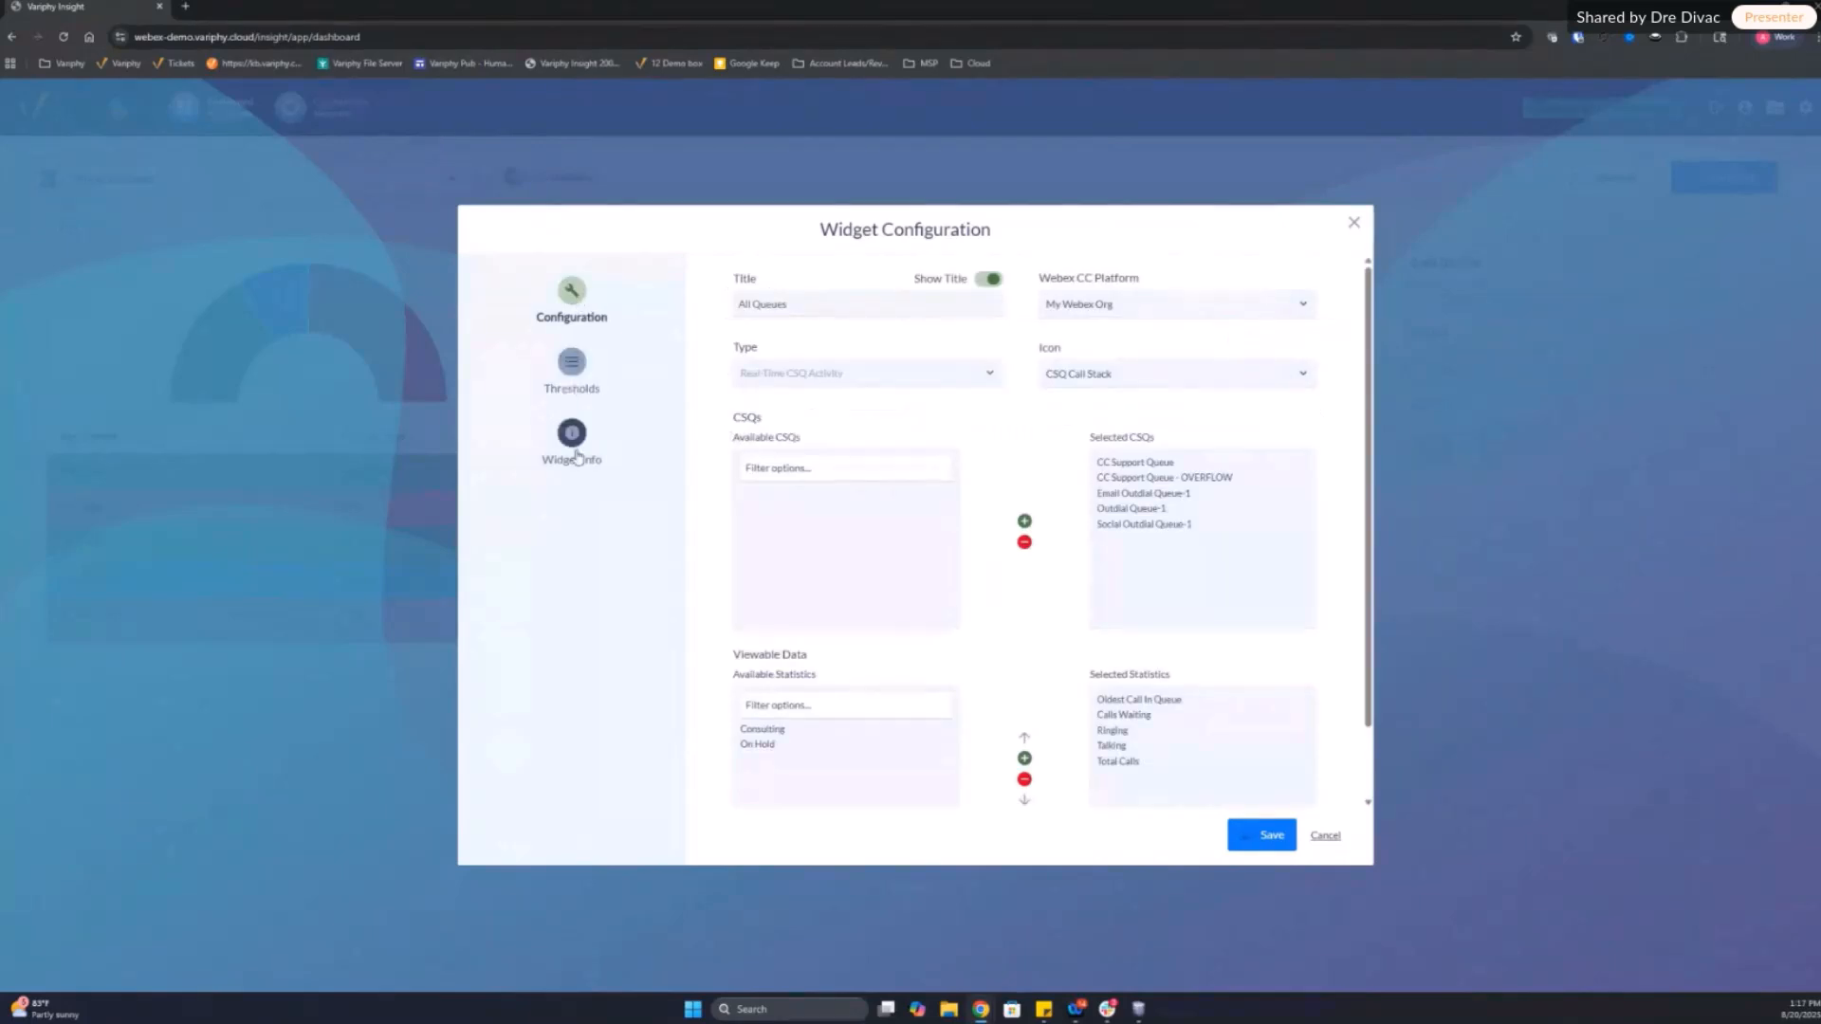
{"action": "scroll", "coordinate": [1338, 676], "scroll_direction": "down", "scroll_amount": 1}
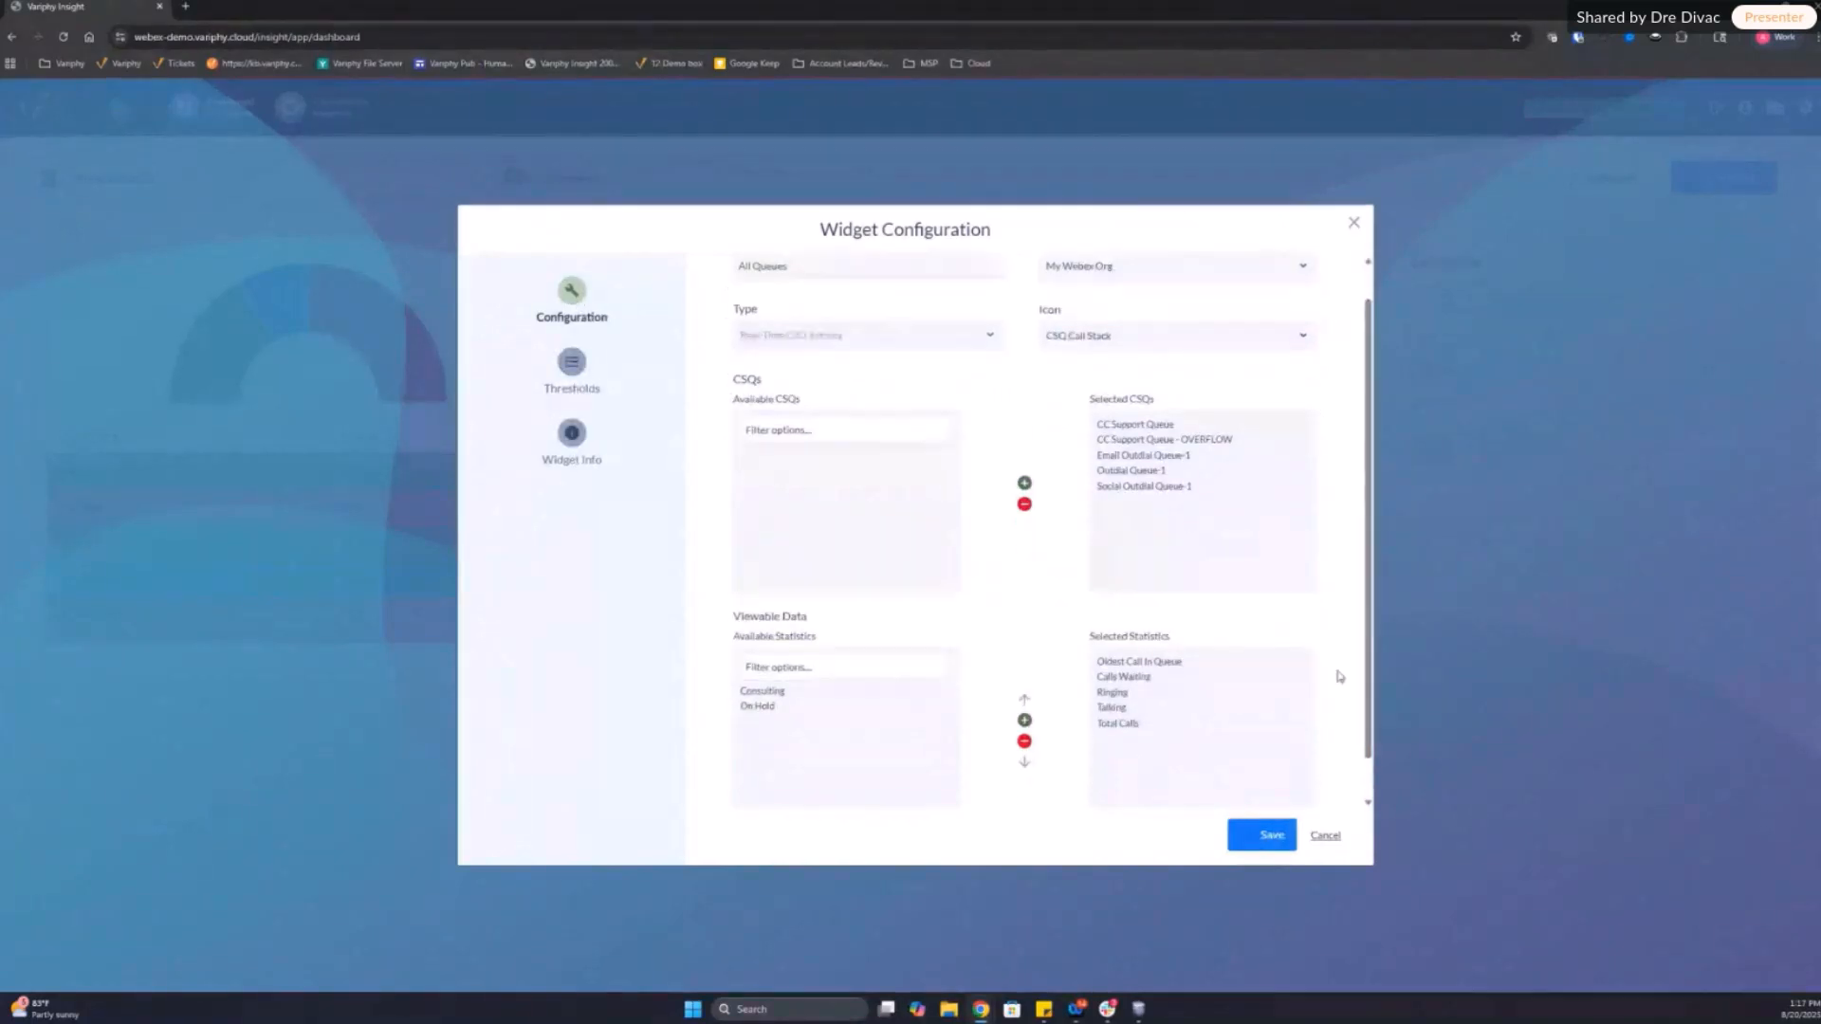
{"action": "scroll", "coordinate": [1338, 676], "scroll_direction": "down", "scroll_amount": 1}
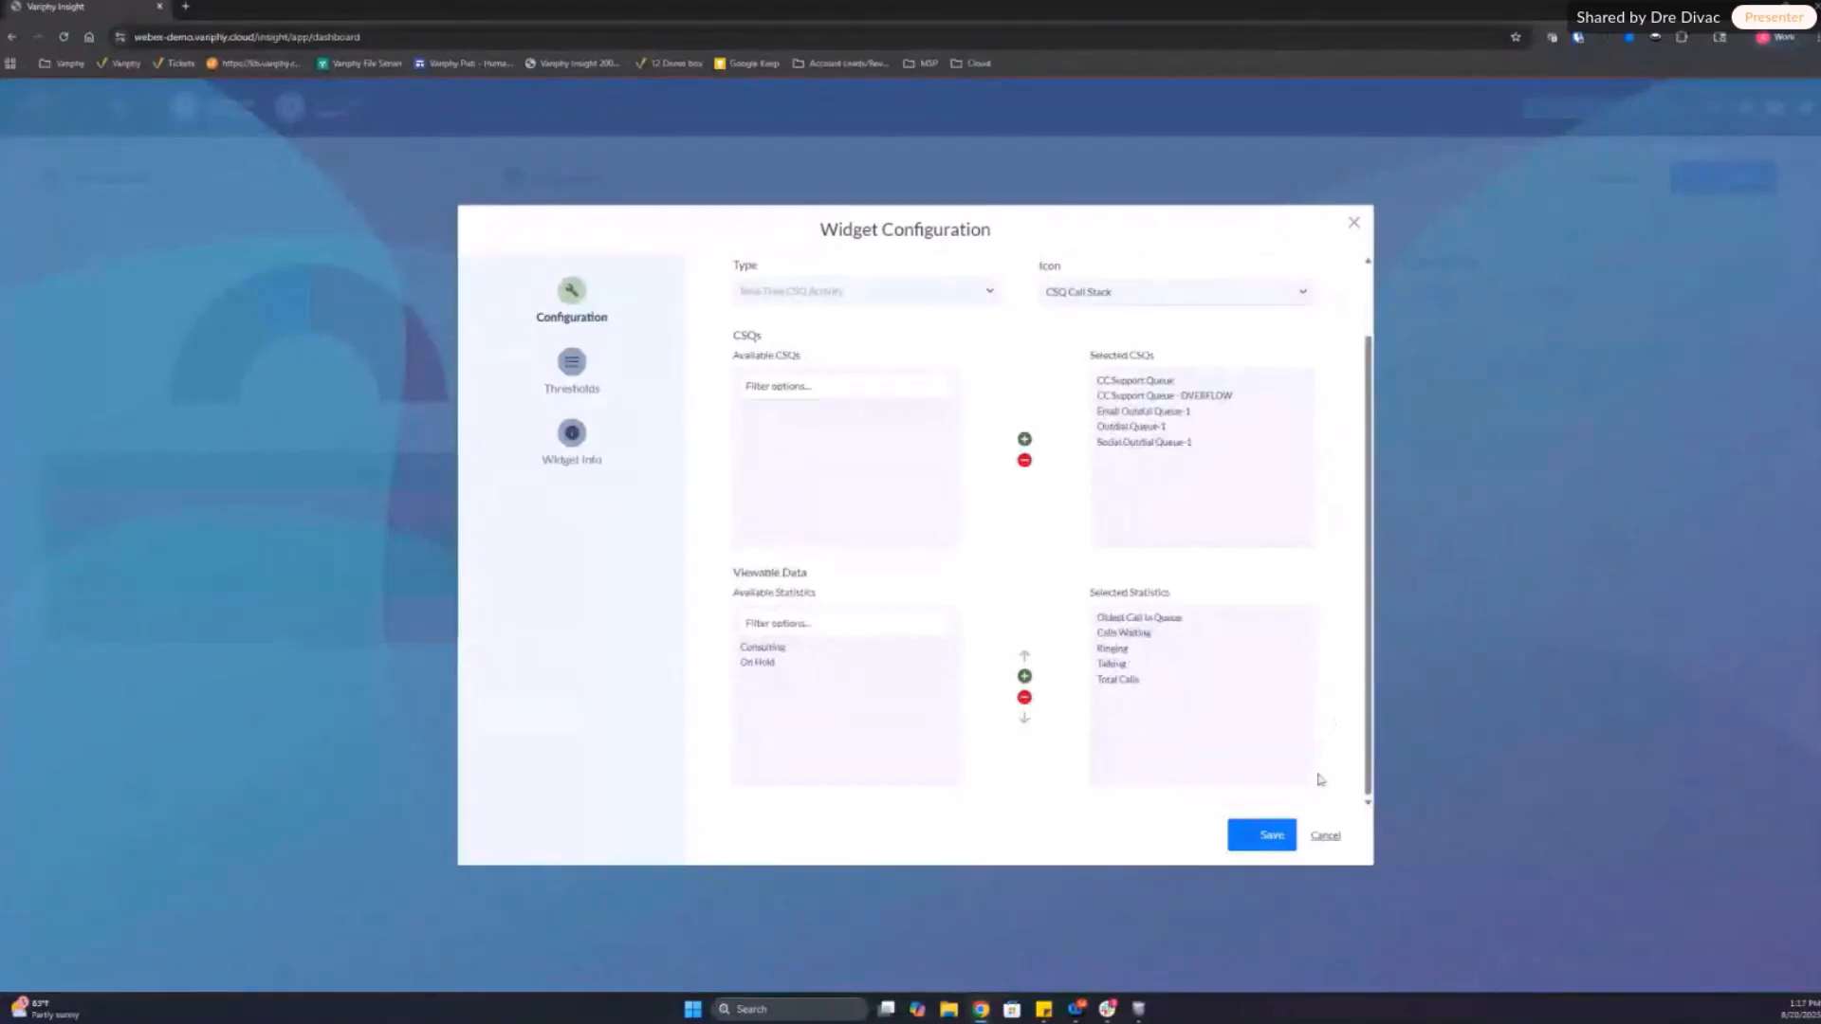
{"action": "left_click", "coordinate": [1273, 833]}
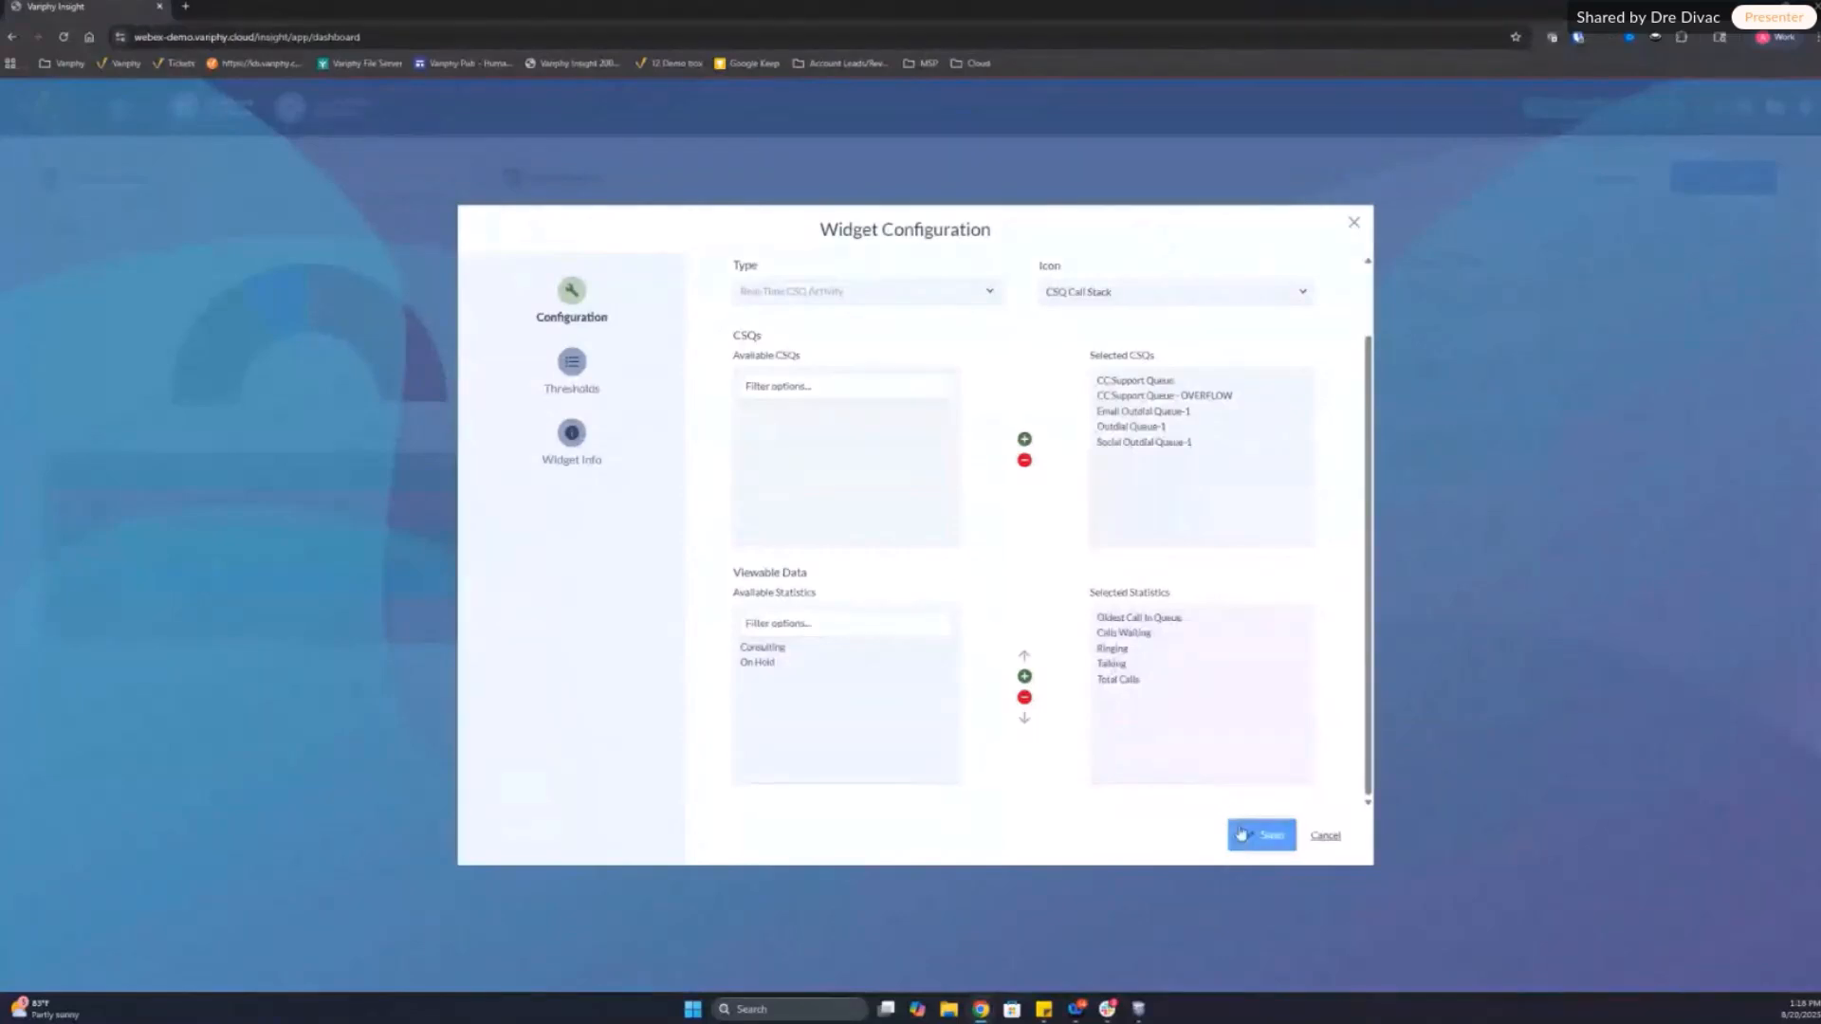
{"action": "scroll", "coordinate": [1008, 523], "scroll_direction": "up", "scroll_amount": 1}
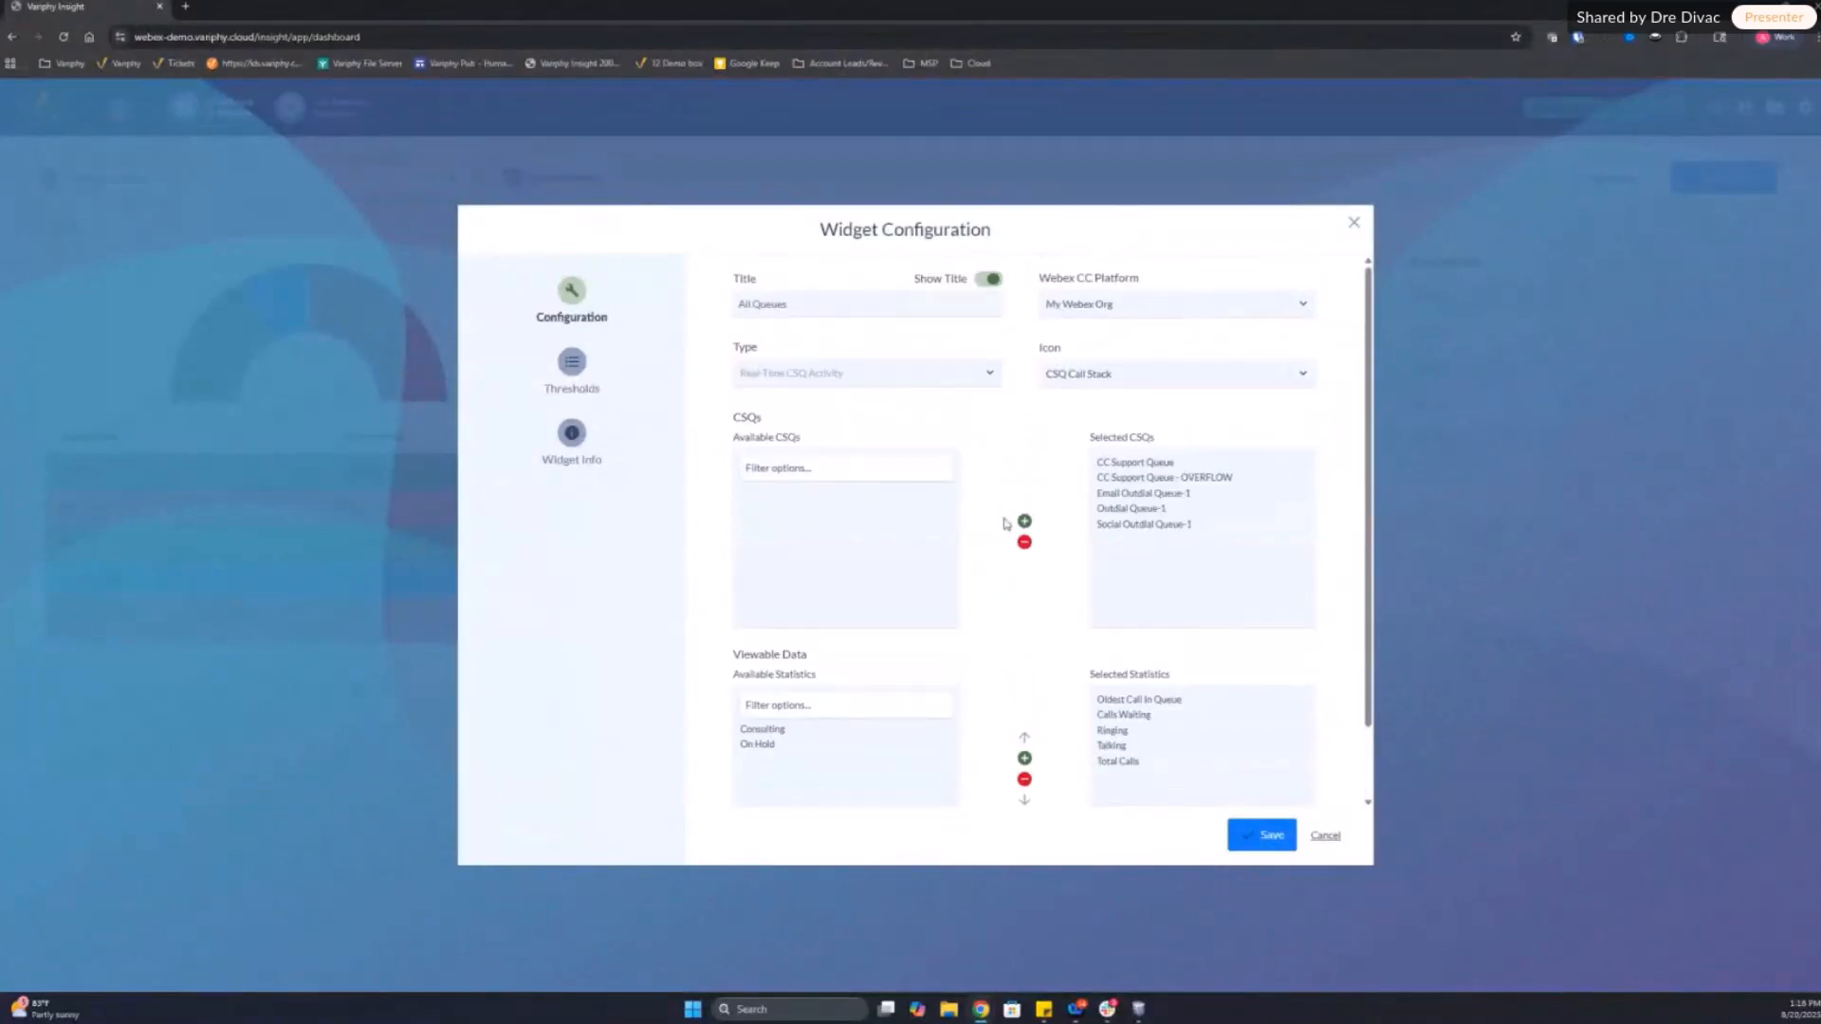
{"action": "scroll", "coordinate": [1056, 477], "scroll_direction": "down", "scroll_amount": 1}
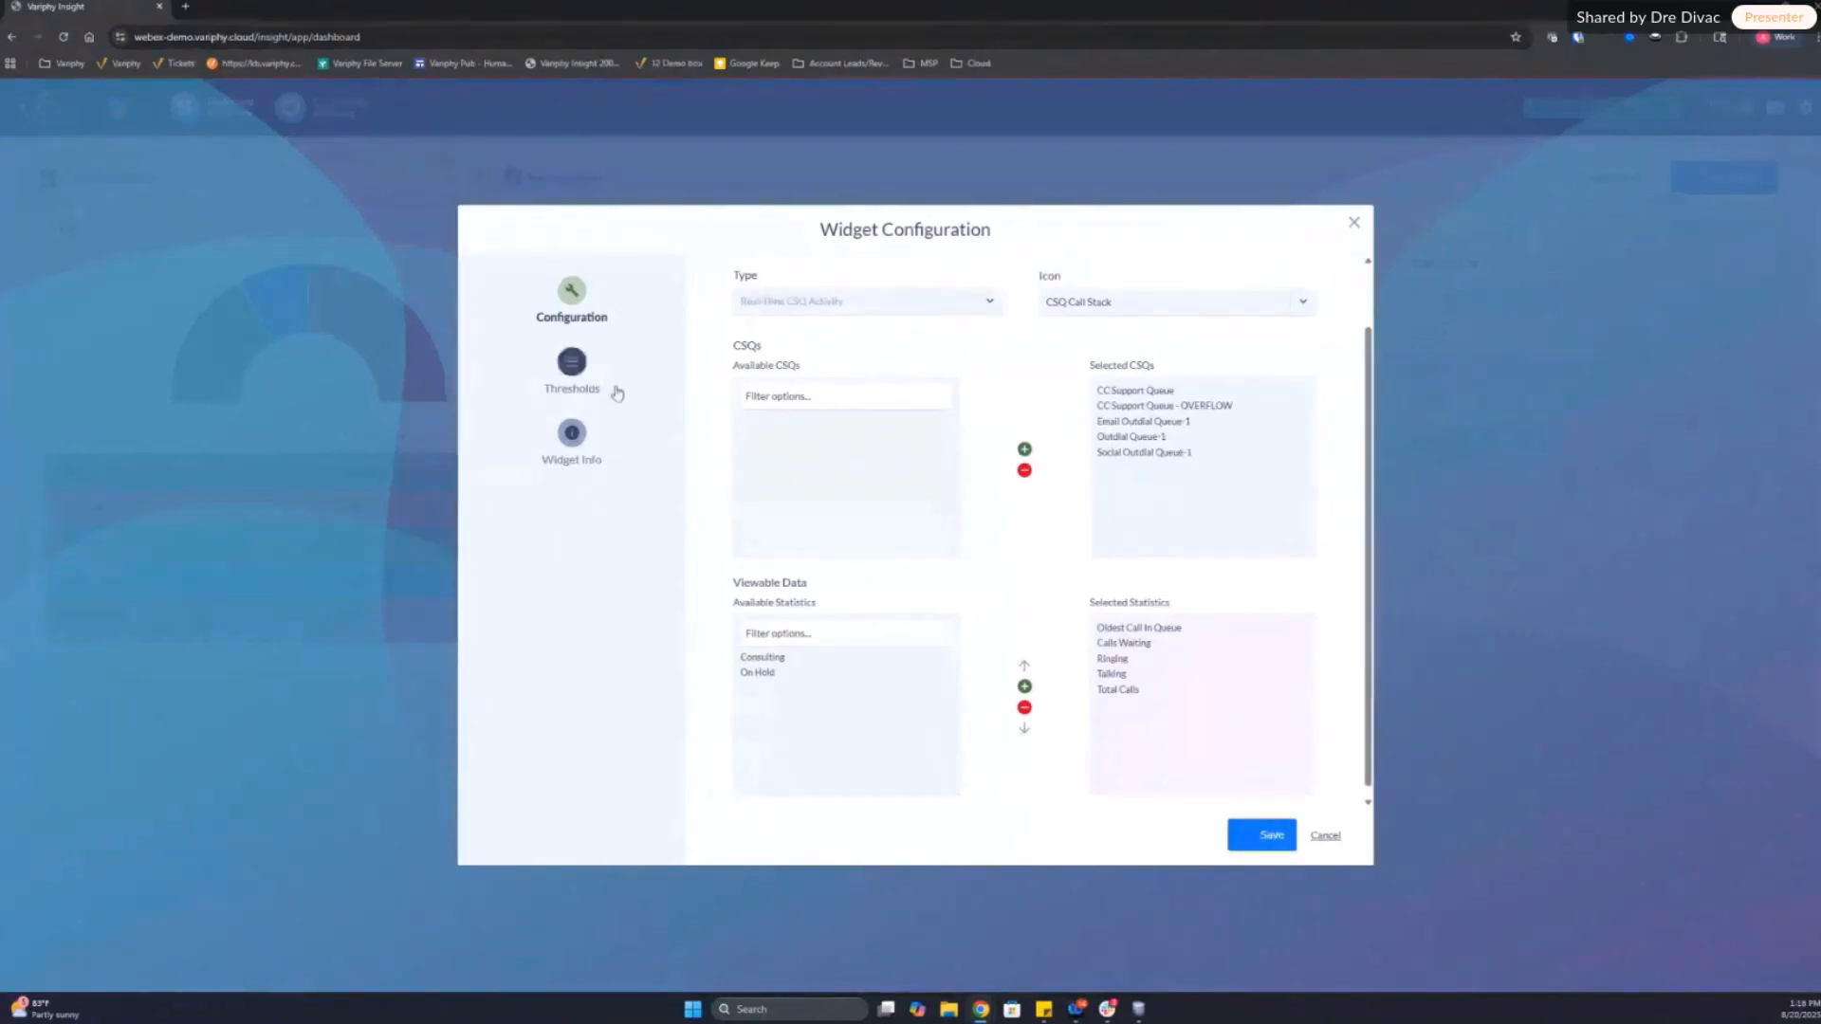
Step: Remove the blank threshold from the All Queues widget and save the widget
{"action": "left_click", "coordinate": [589, 381]}
{"action": "left_click", "coordinate": [1256, 340]}
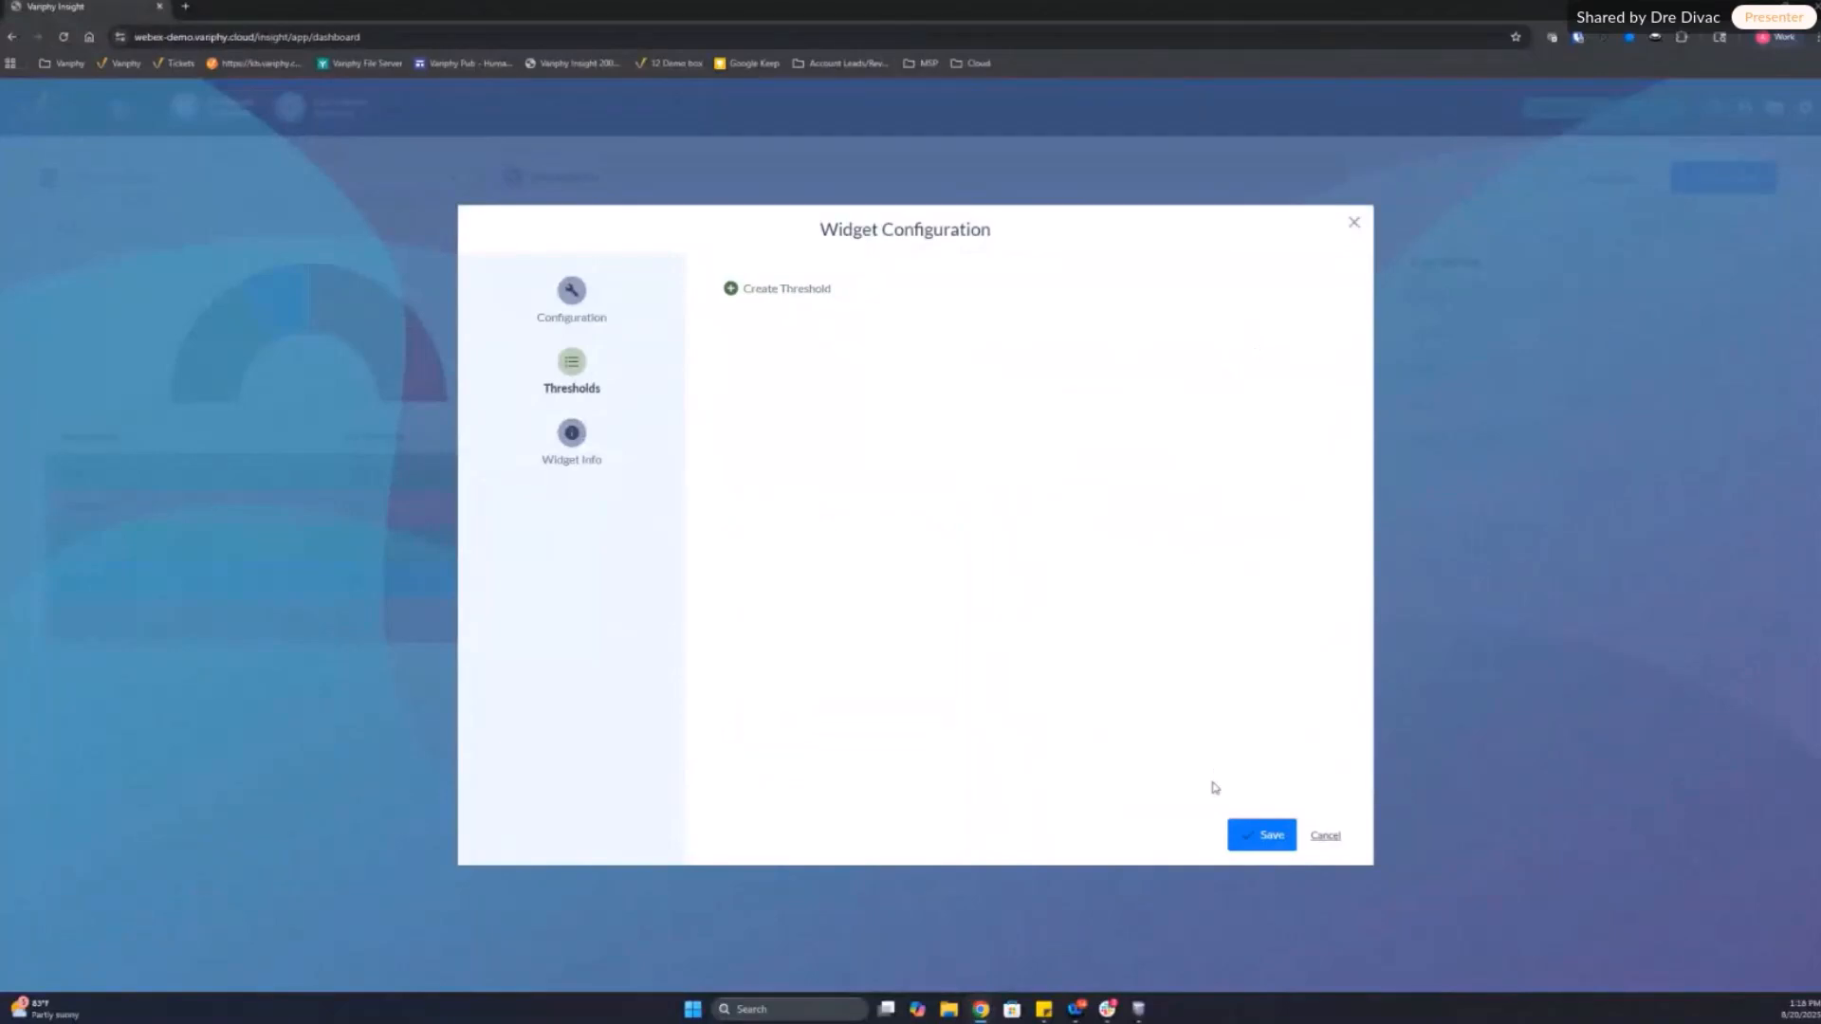
{"action": "left_click", "coordinate": [1261, 835]}
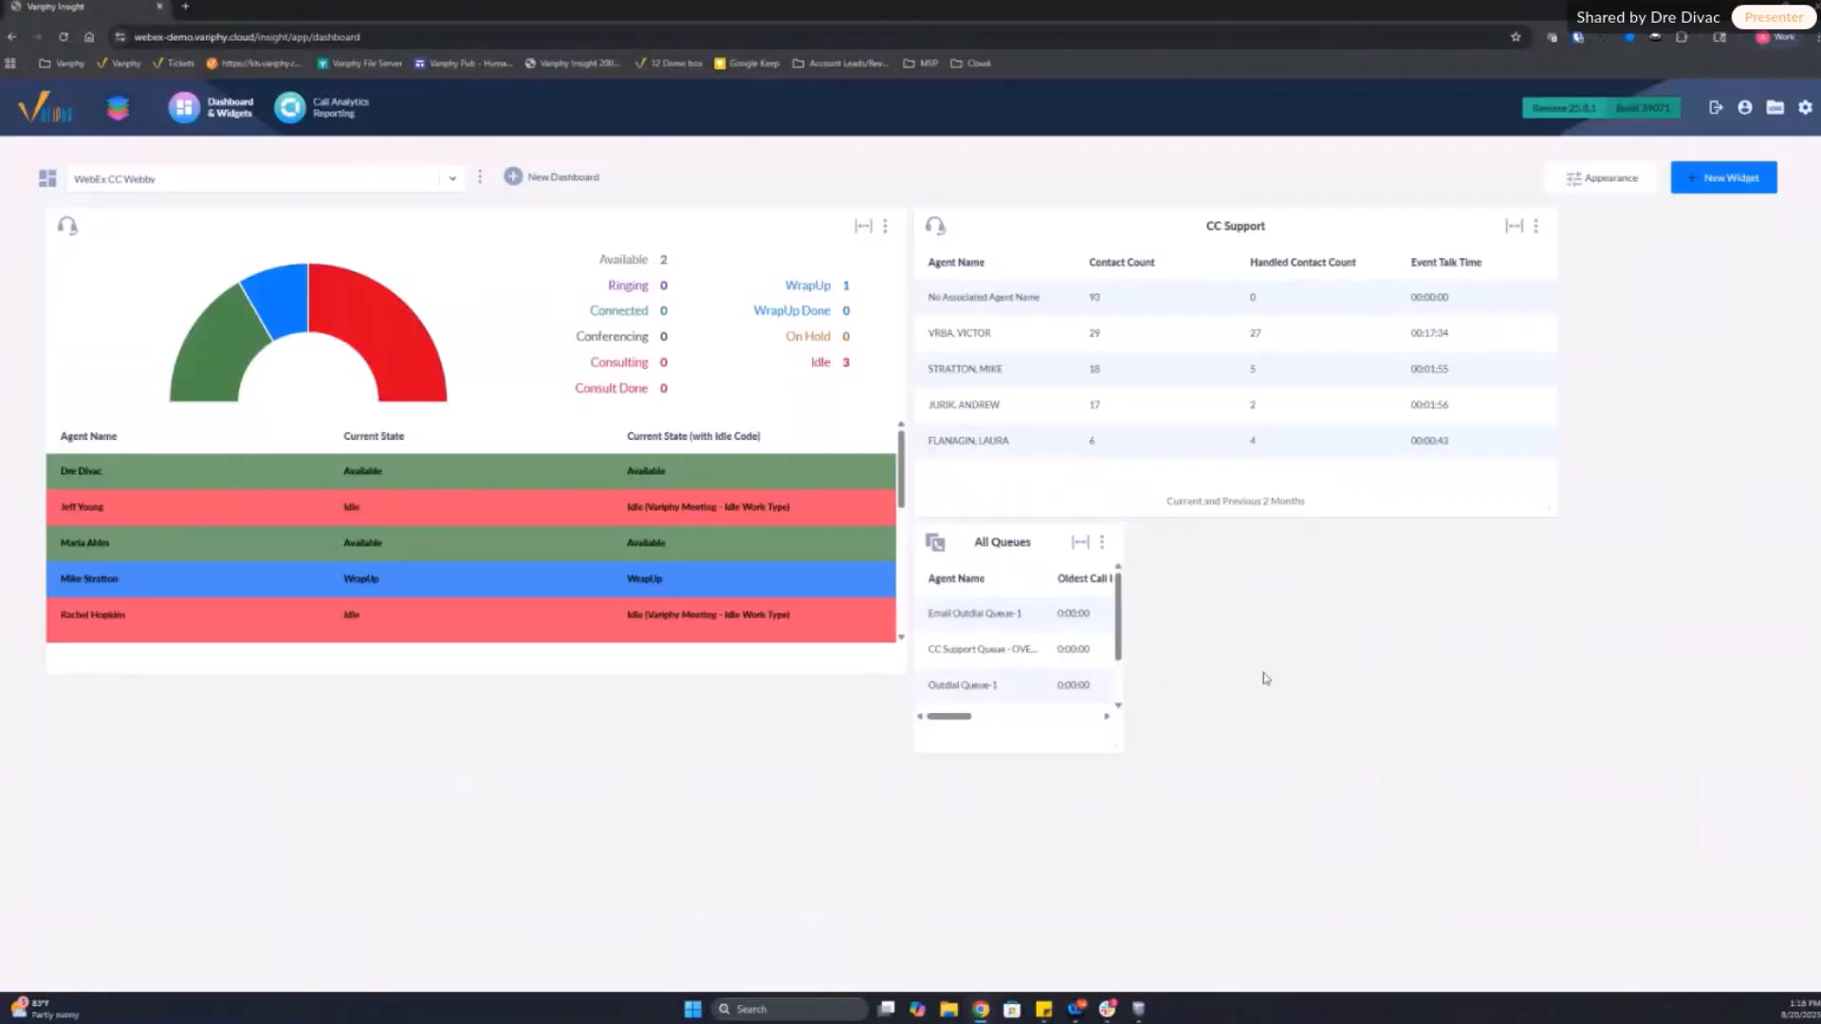
Step: Enlarge the All Queues widget to fit every queue and statistic column, and examine the CC Support Queue row
{"action": "left_click_drag", "start_coordinate": [1117, 747], "coordinate": [1725, 824]}
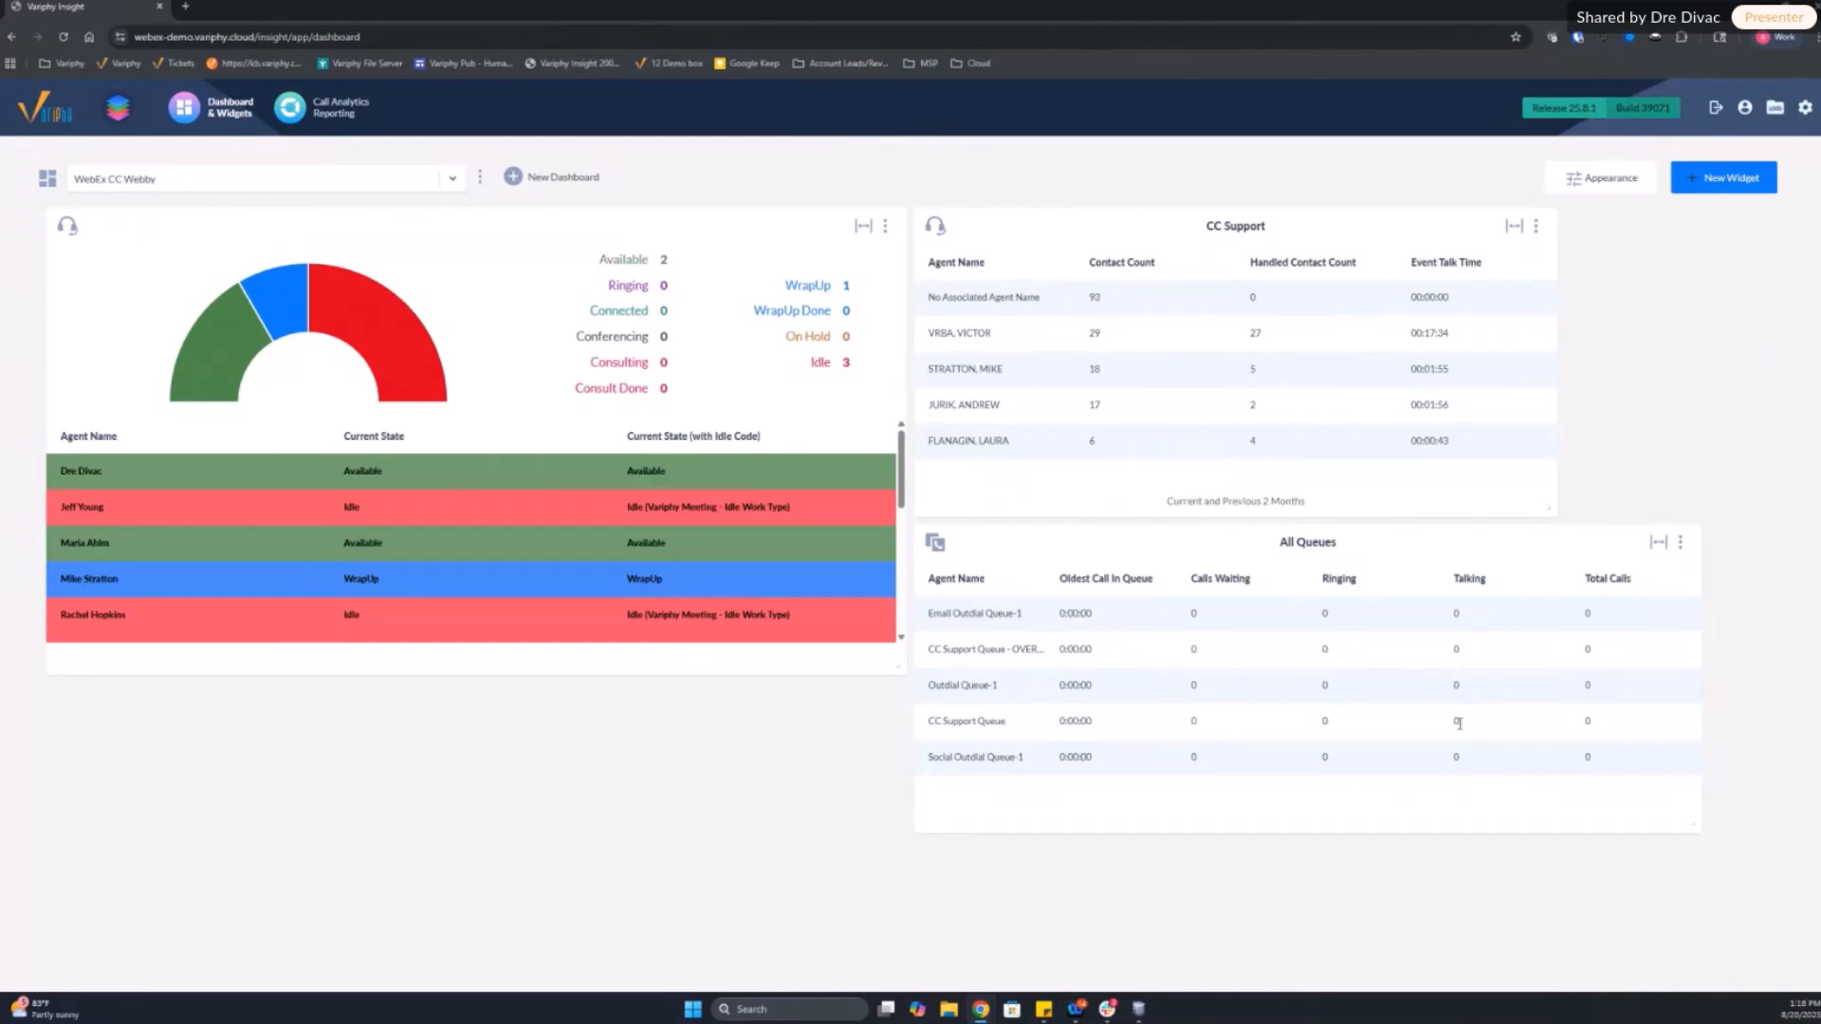
{"action": "double_click", "coordinate": [1586, 721]}
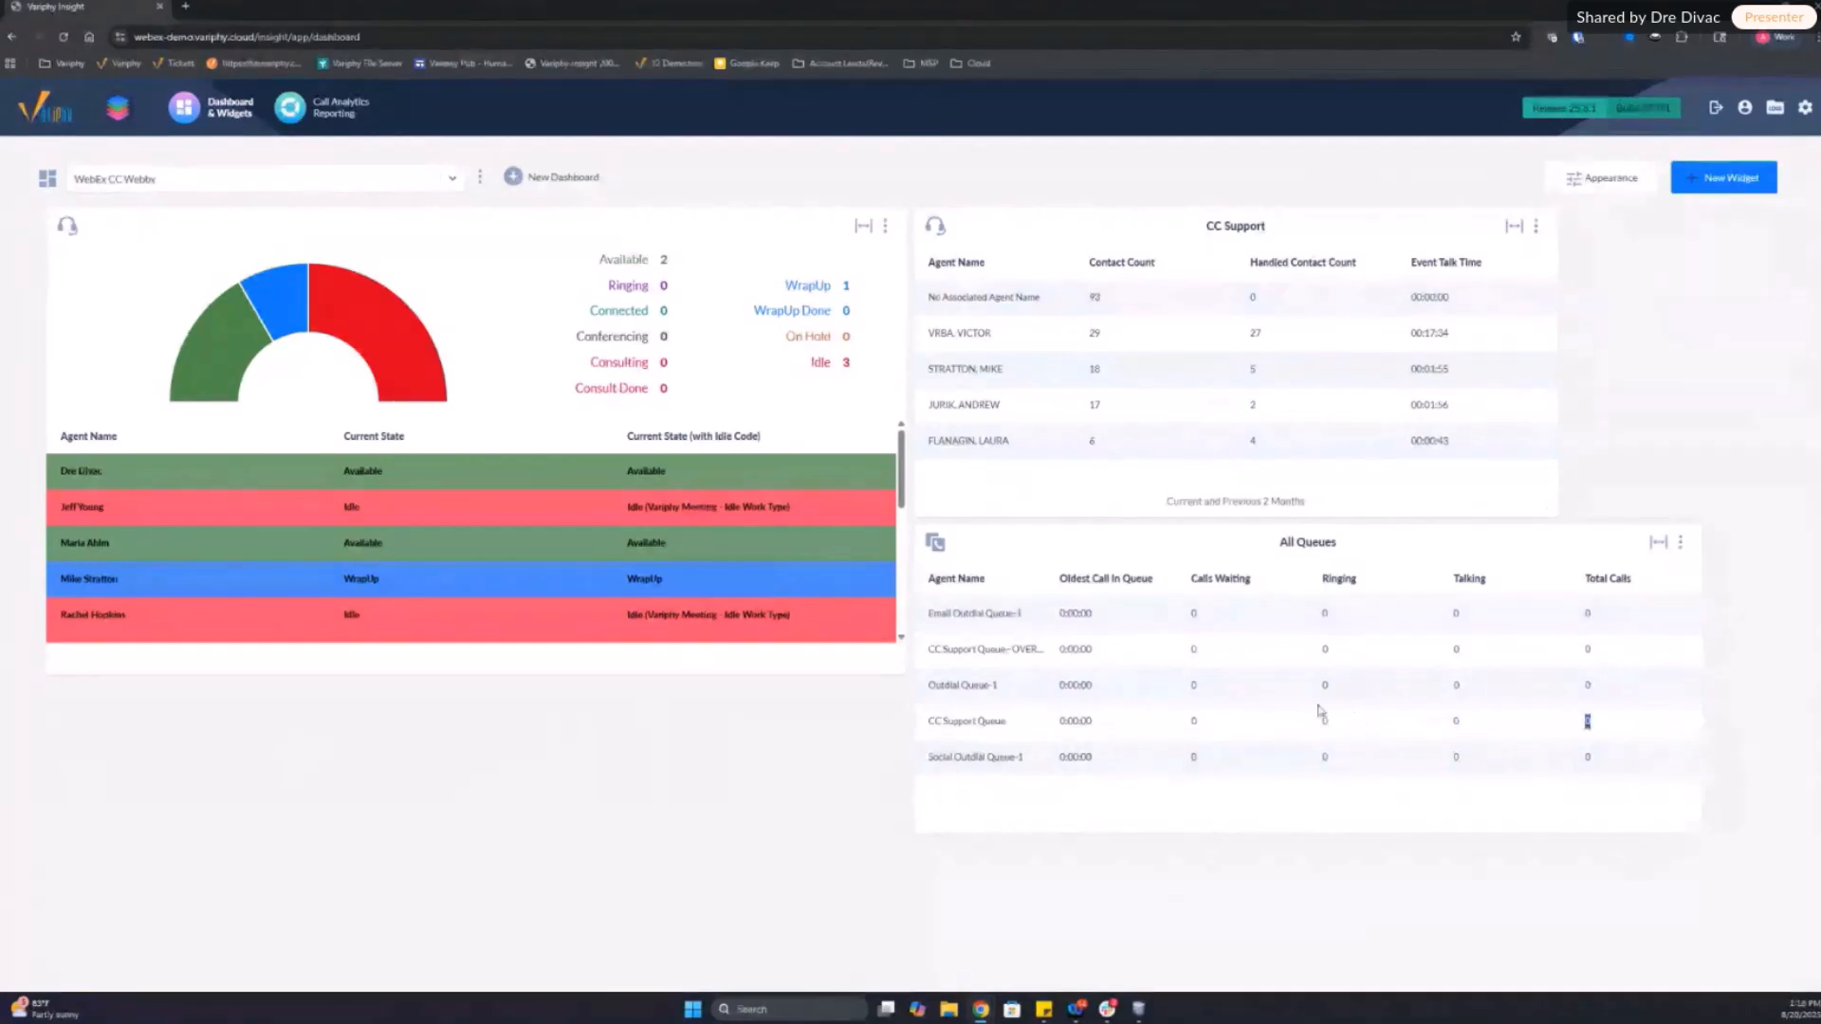
{"action": "left_click_drag", "start_coordinate": [1187, 722], "coordinate": [1030, 723]}
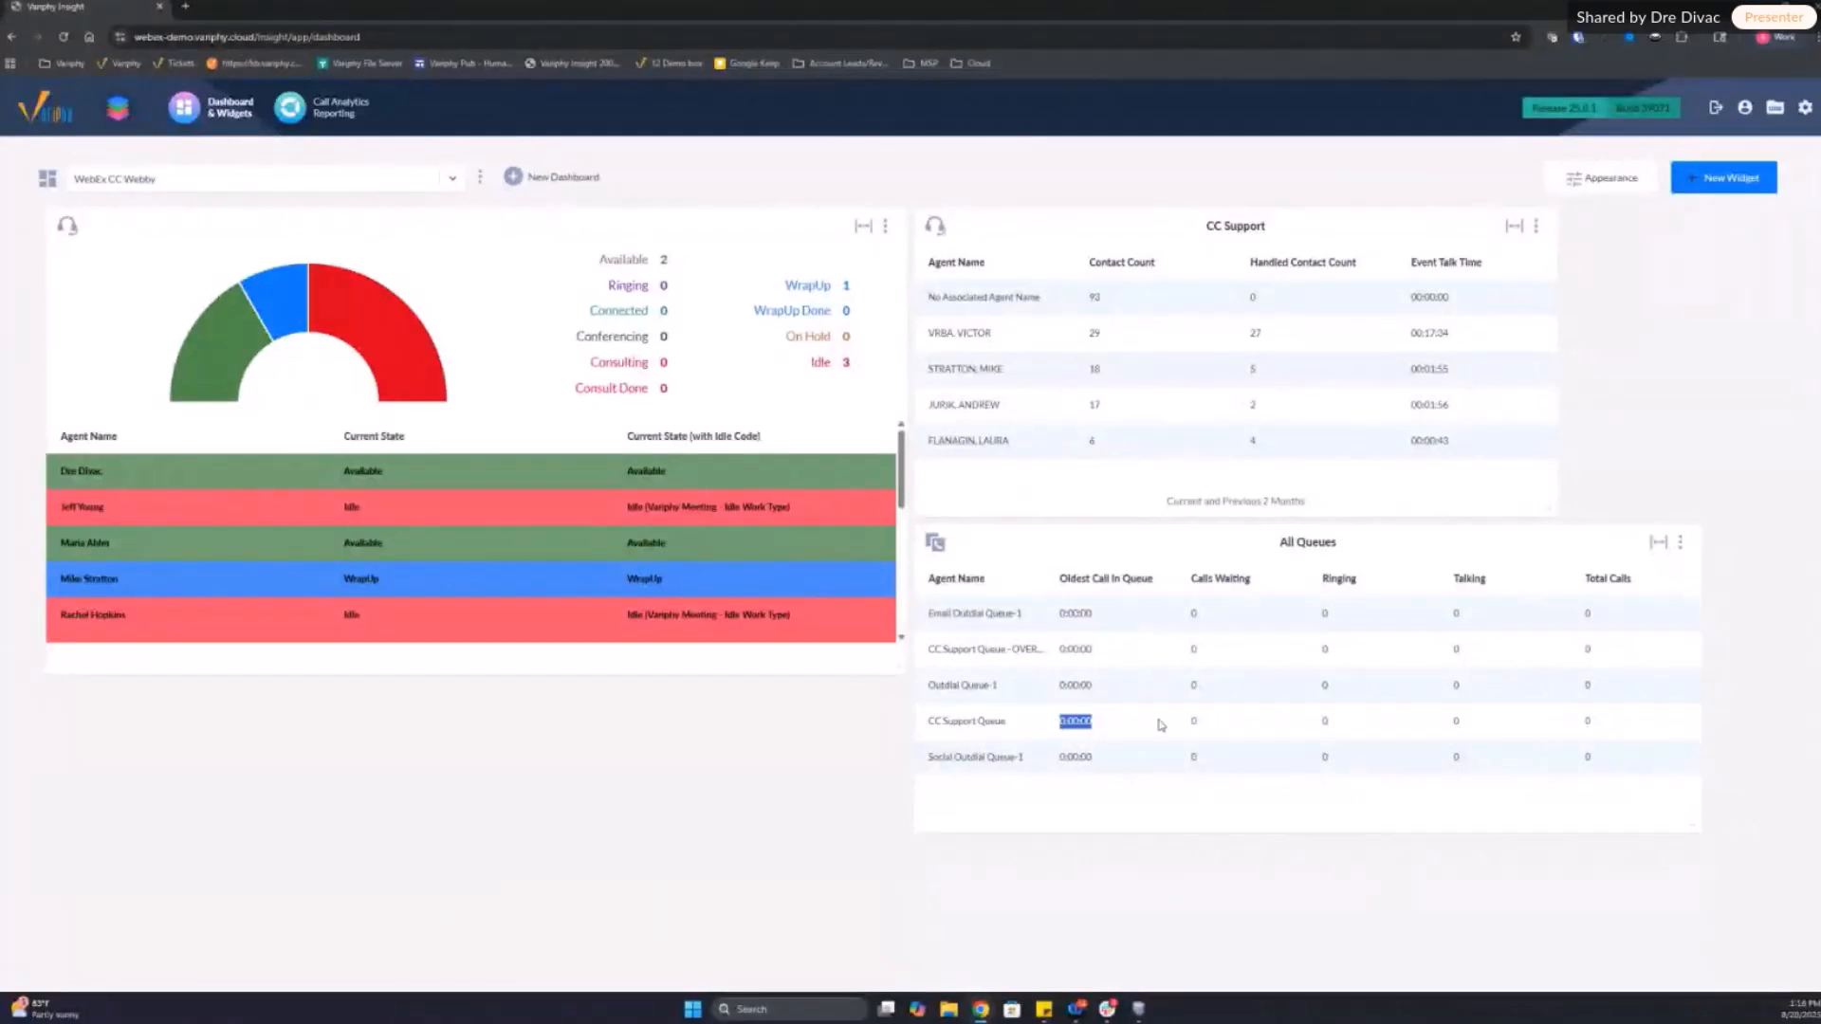
{"action": "double_click", "coordinate": [1324, 720]}
{"action": "left_click", "coordinate": [1324, 755]}
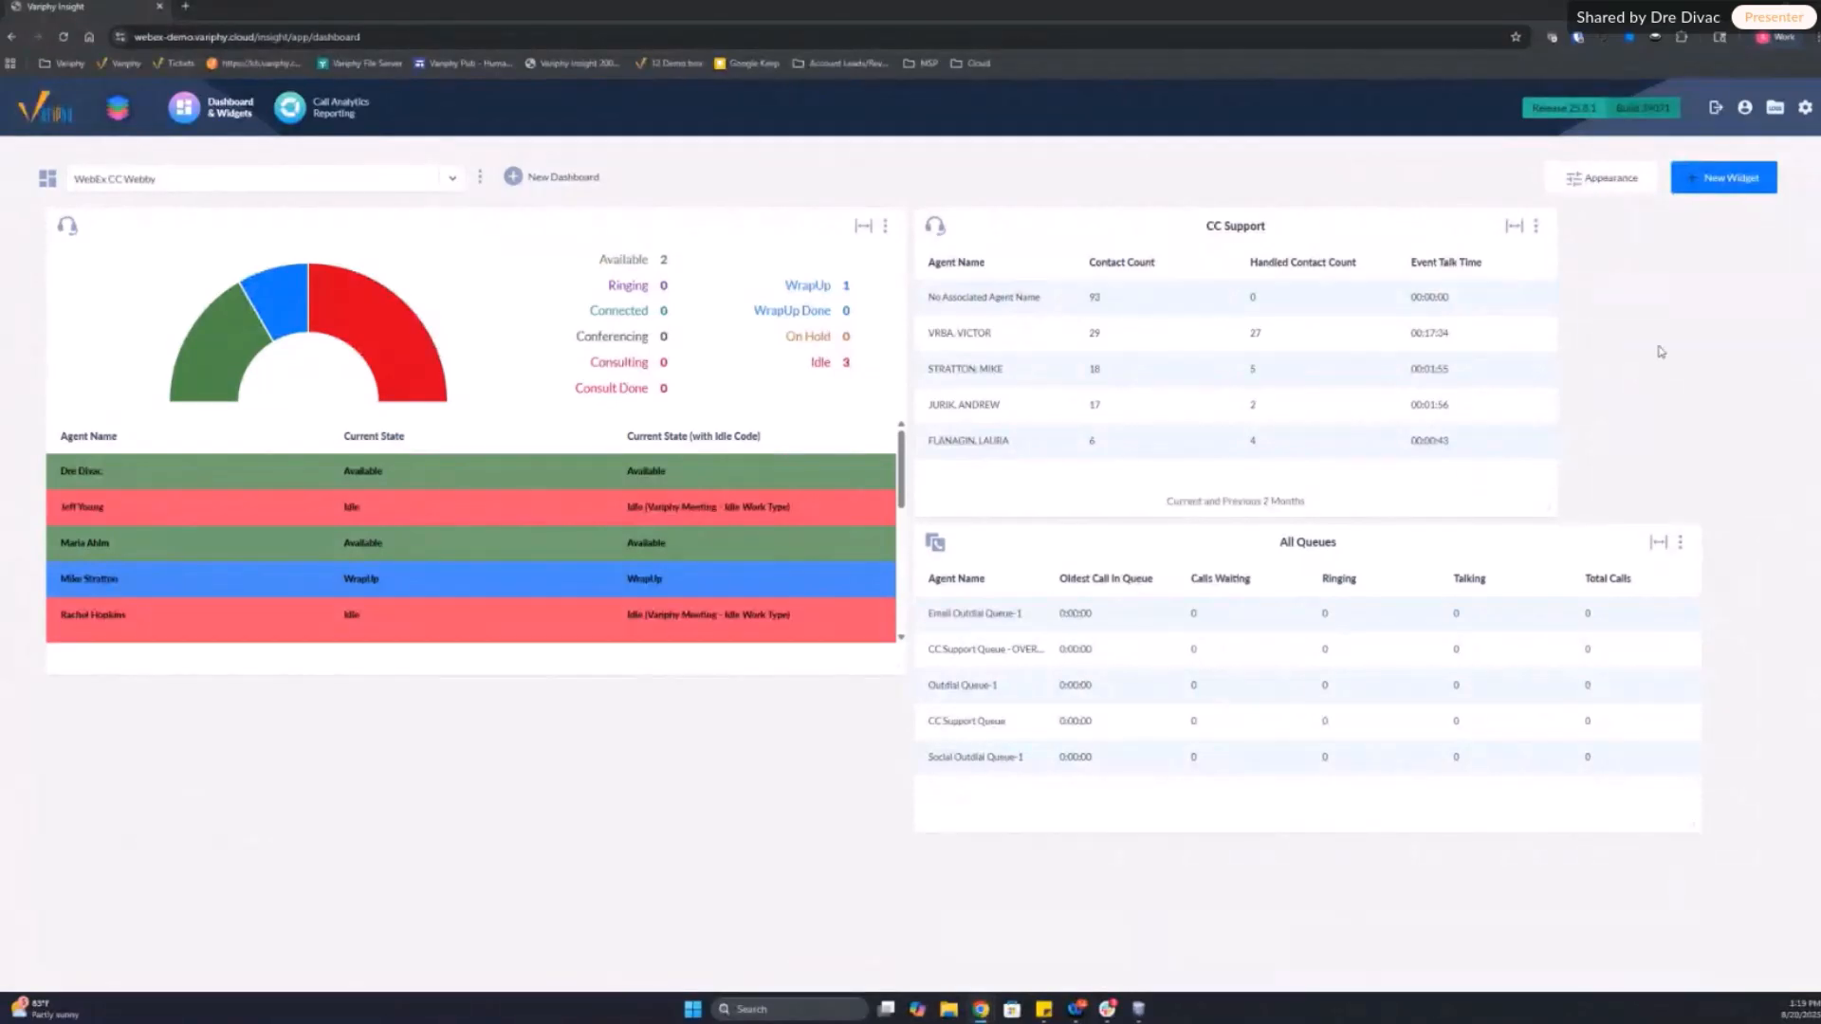
Step: Create a new Call Analytics widget of type Grouping Statistics for the My Webex Org platform
{"action": "left_click", "coordinate": [1721, 179]}
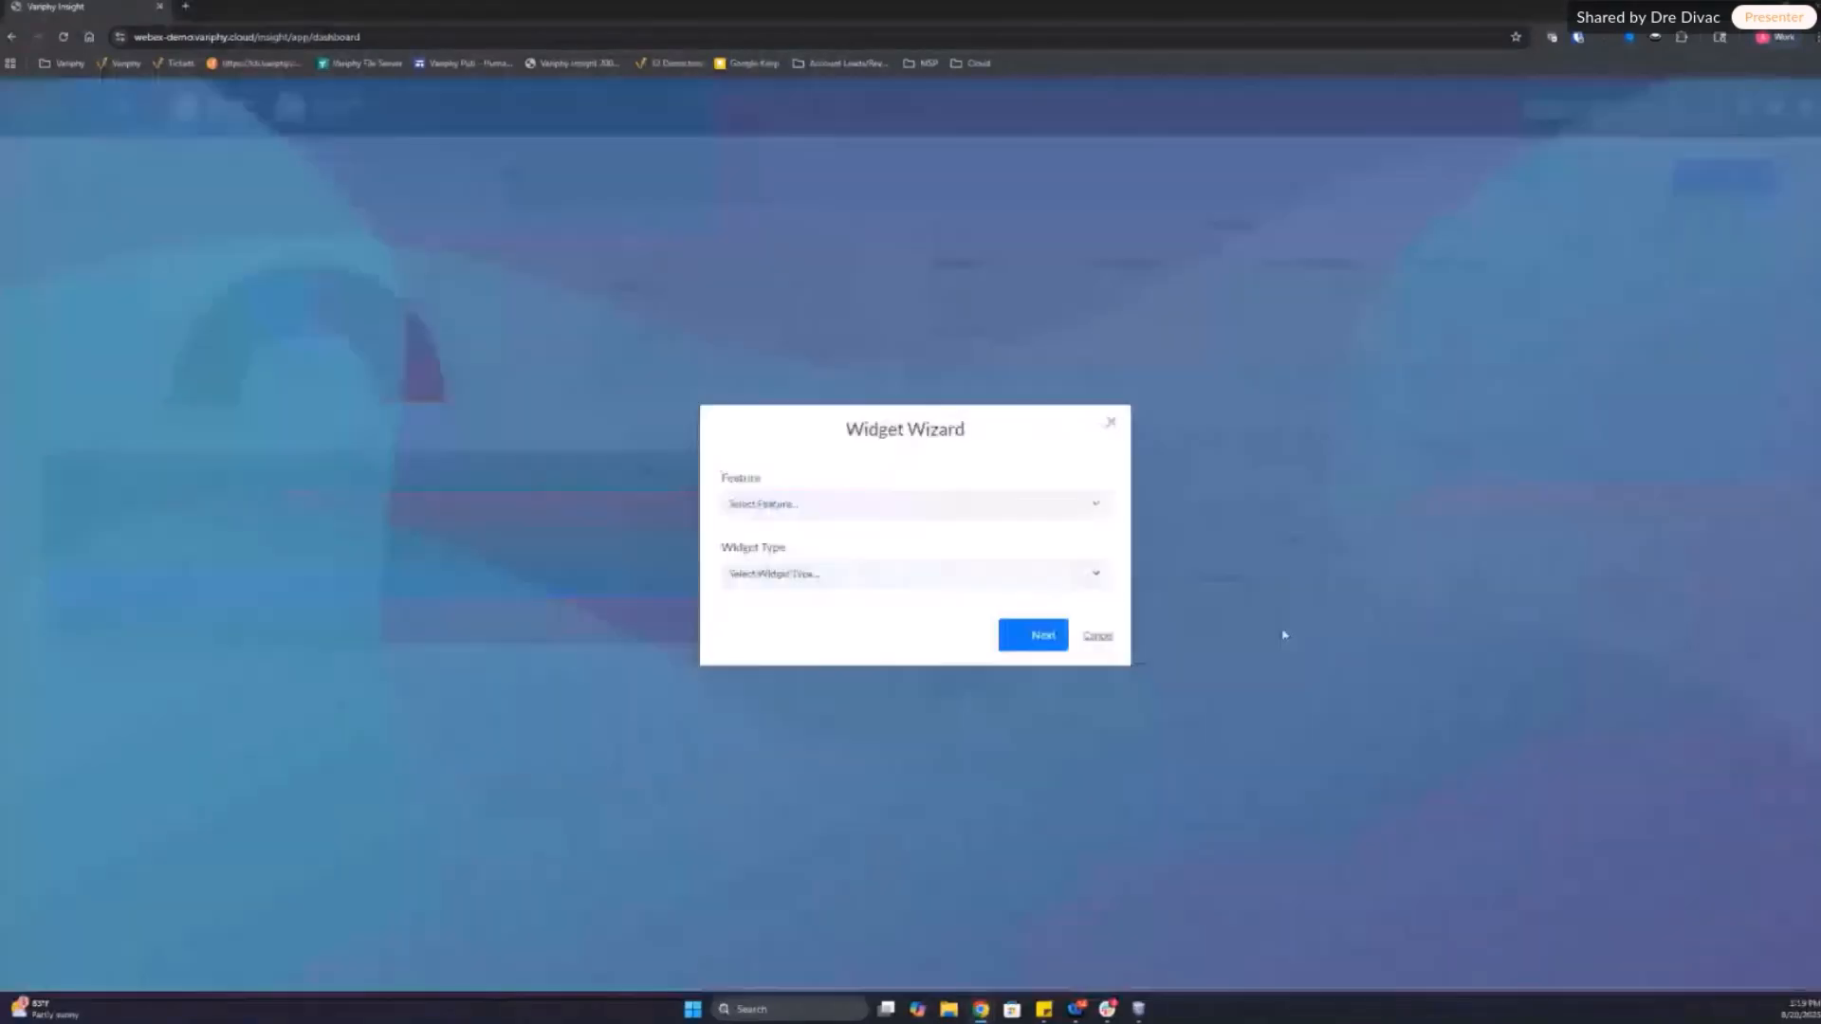
{"action": "left_click", "coordinate": [890, 505]}
{"action": "left_click", "coordinate": [783, 558]}
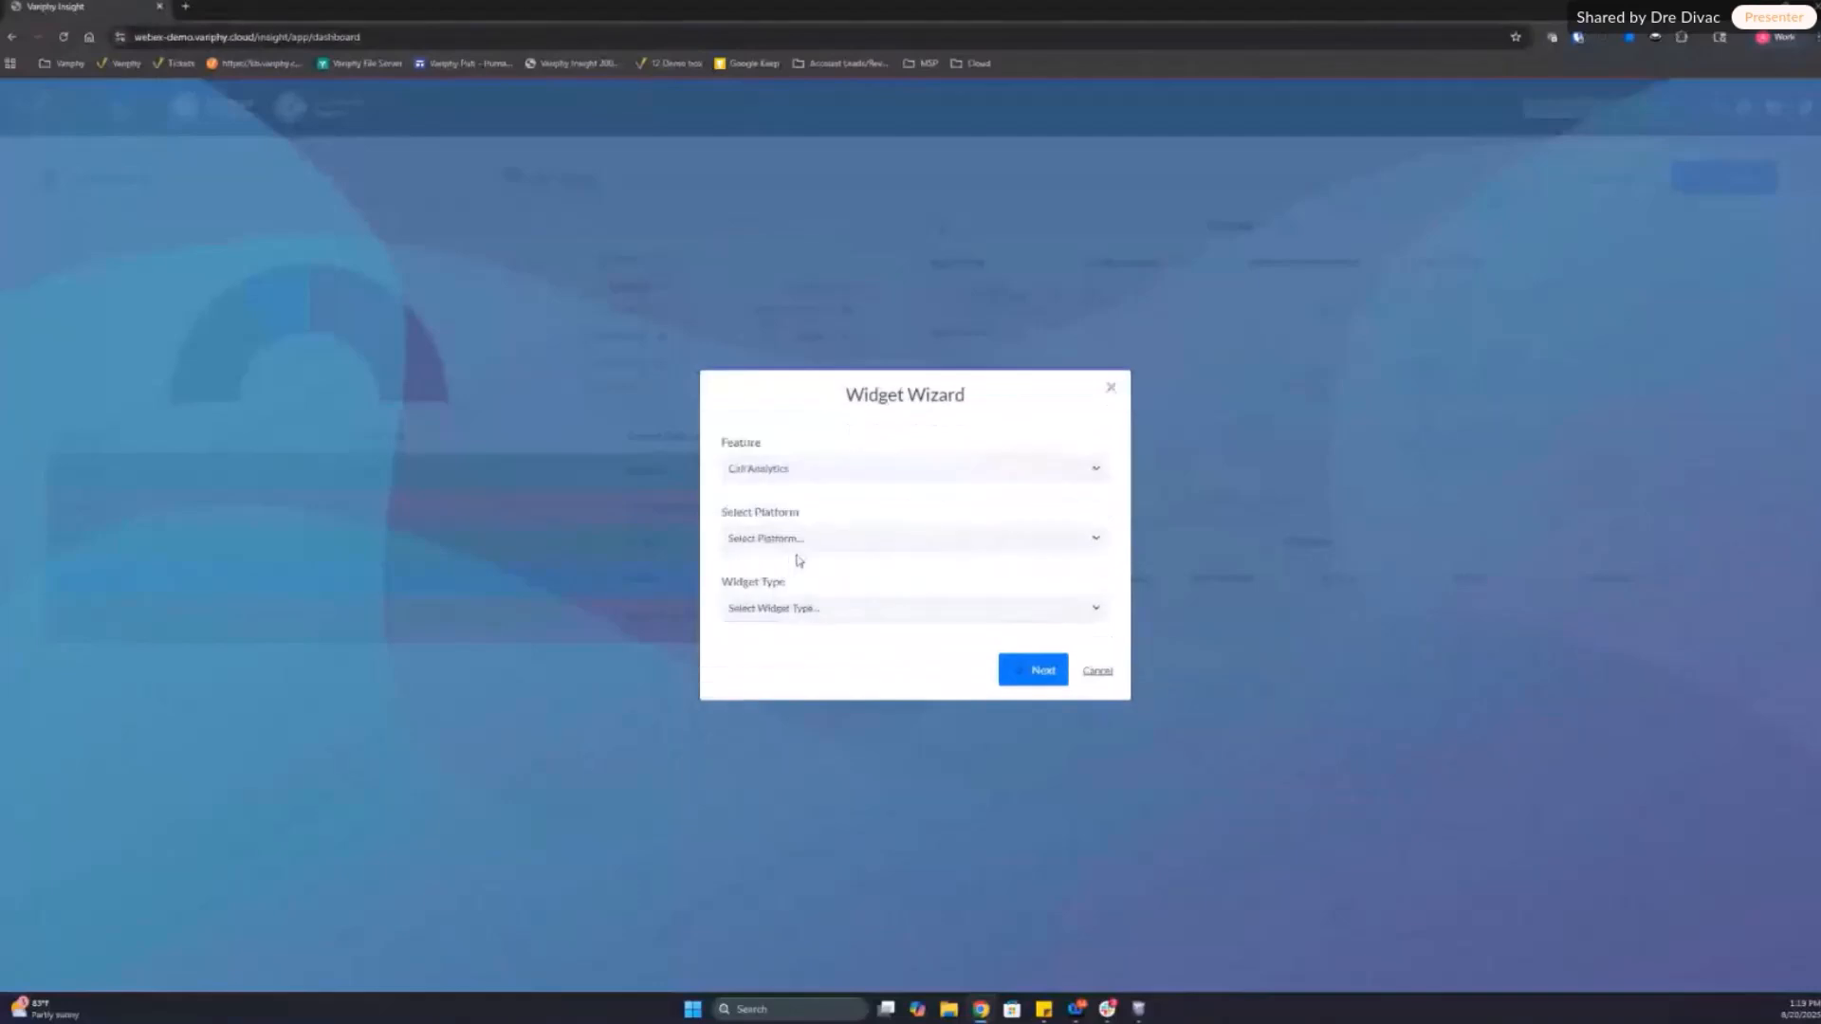
{"action": "left_click", "coordinate": [795, 540]}
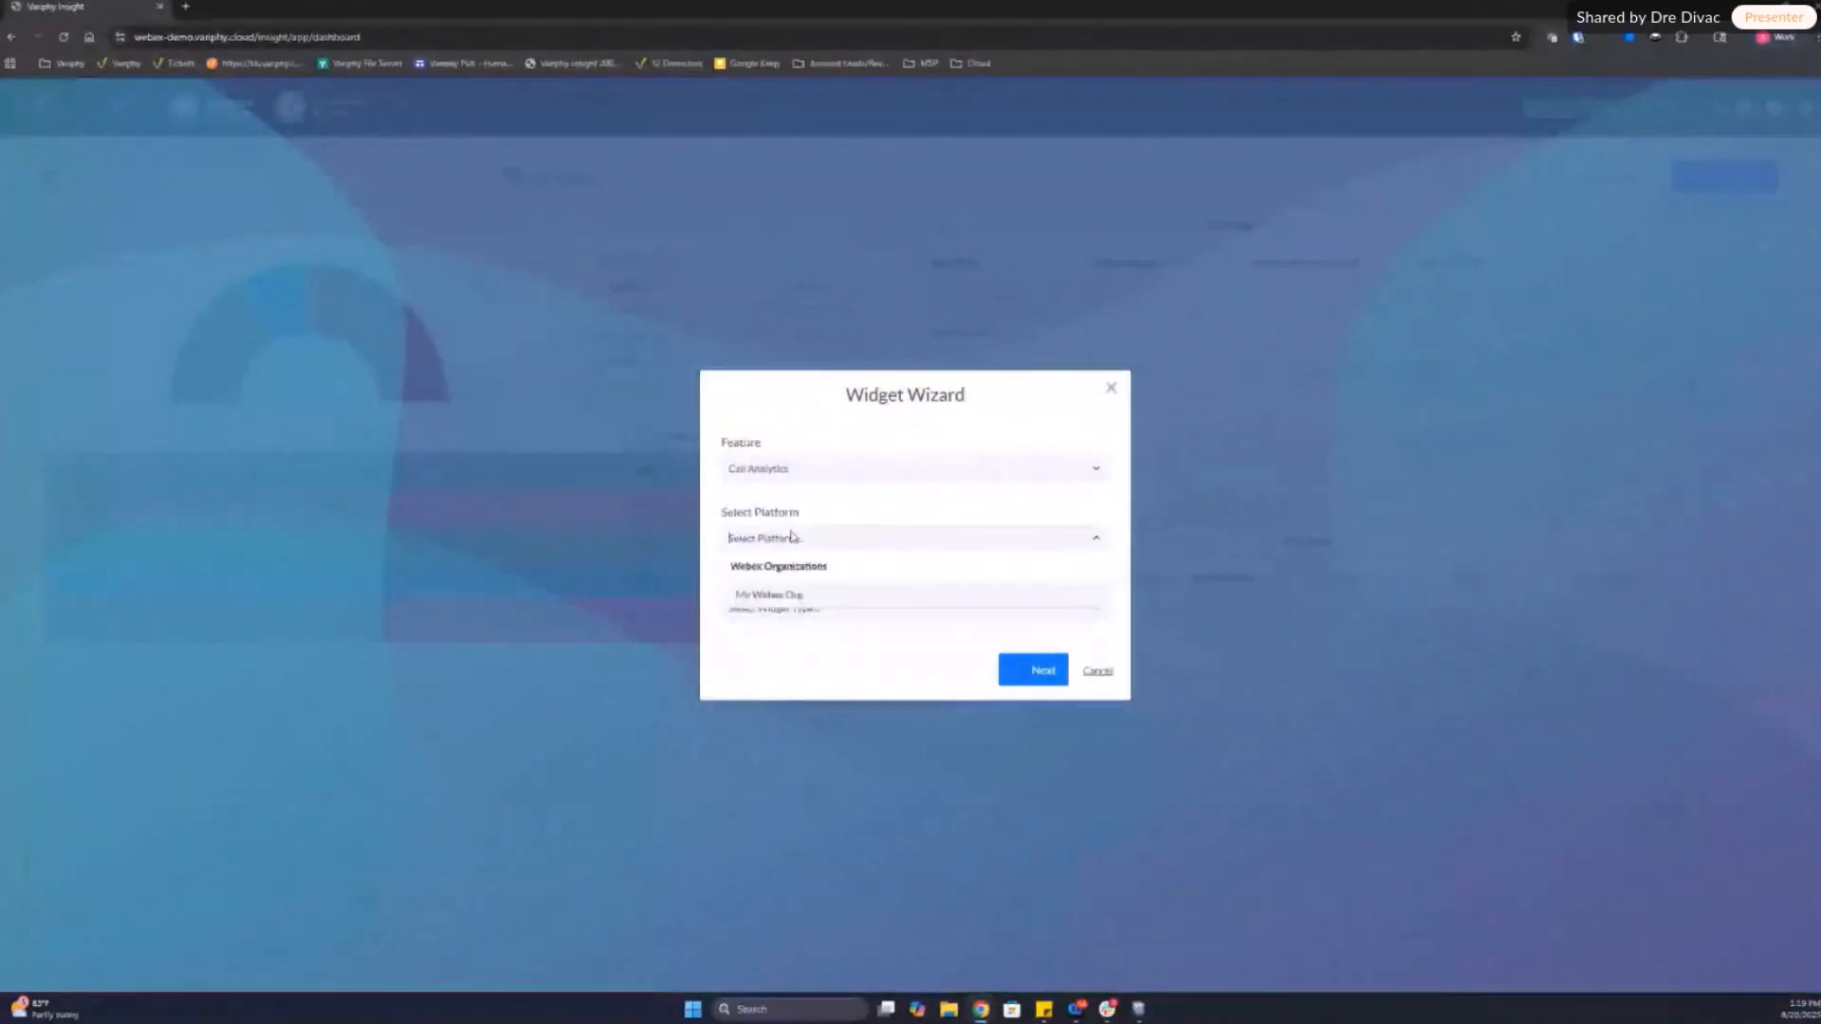
{"action": "left_click", "coordinate": [782, 601]}
{"action": "left_click", "coordinate": [811, 608]}
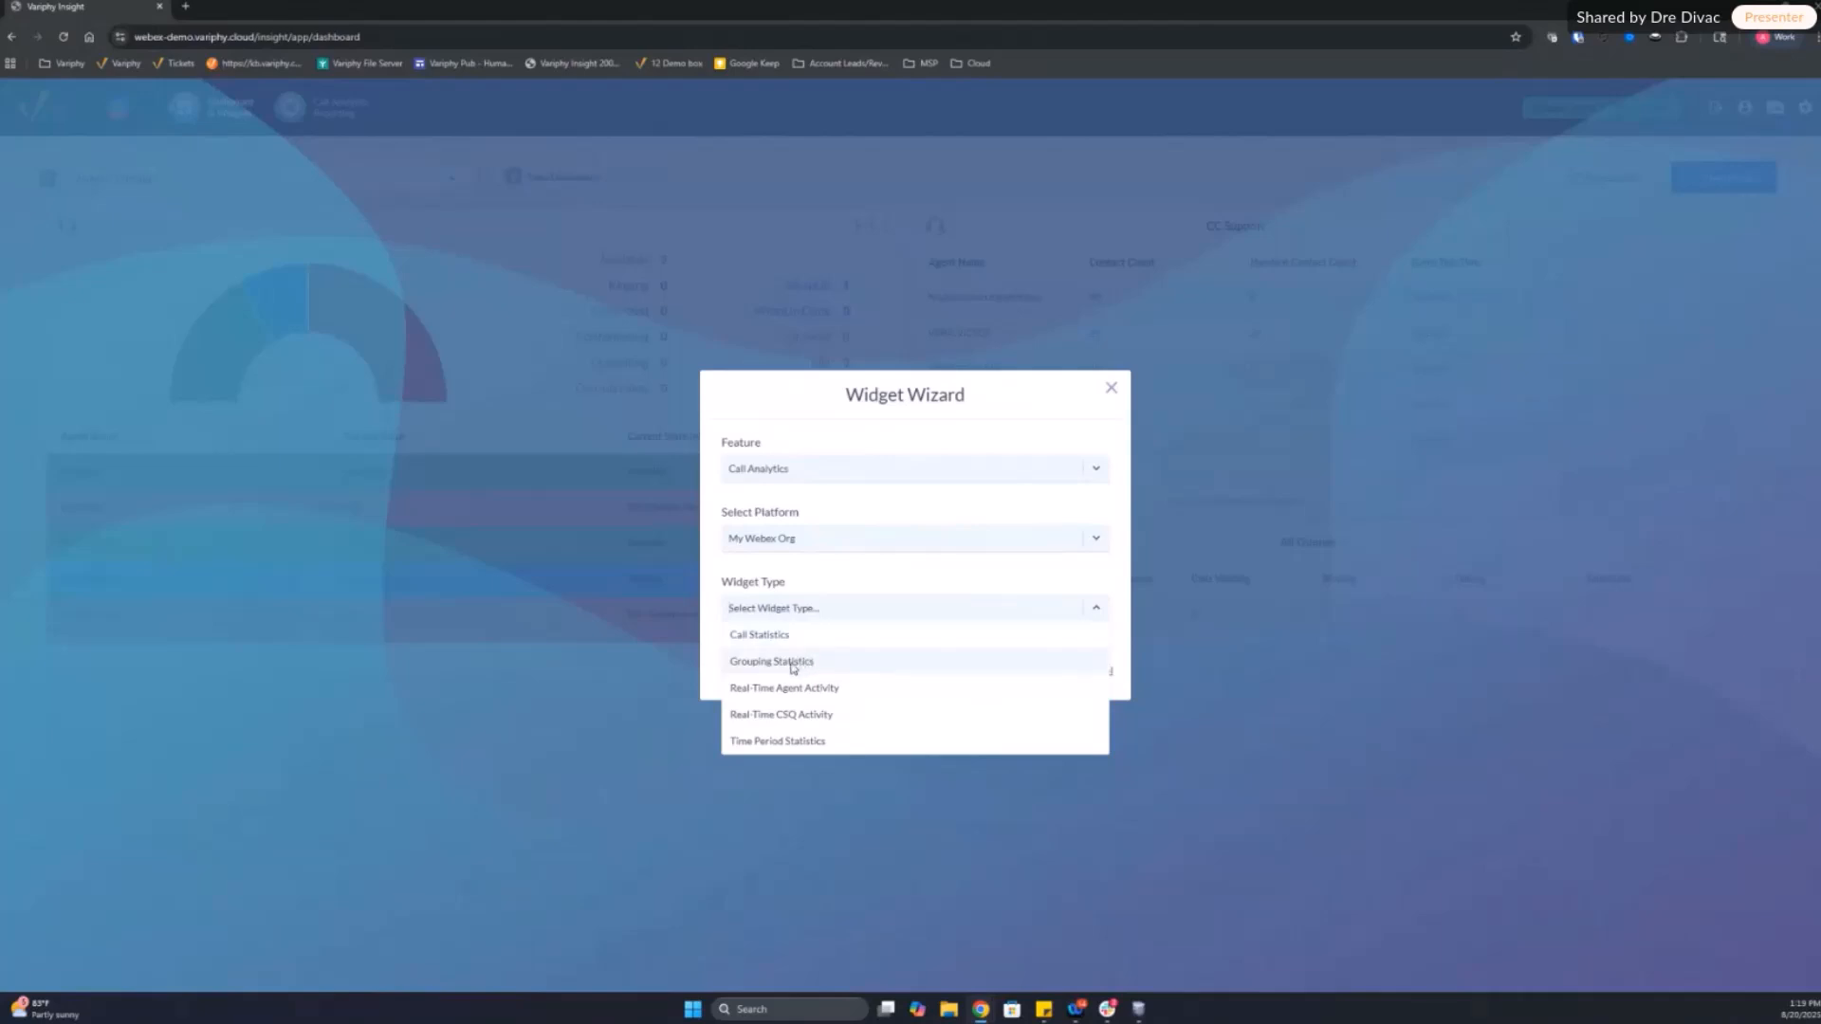
{"action": "left_click", "coordinate": [789, 663]}
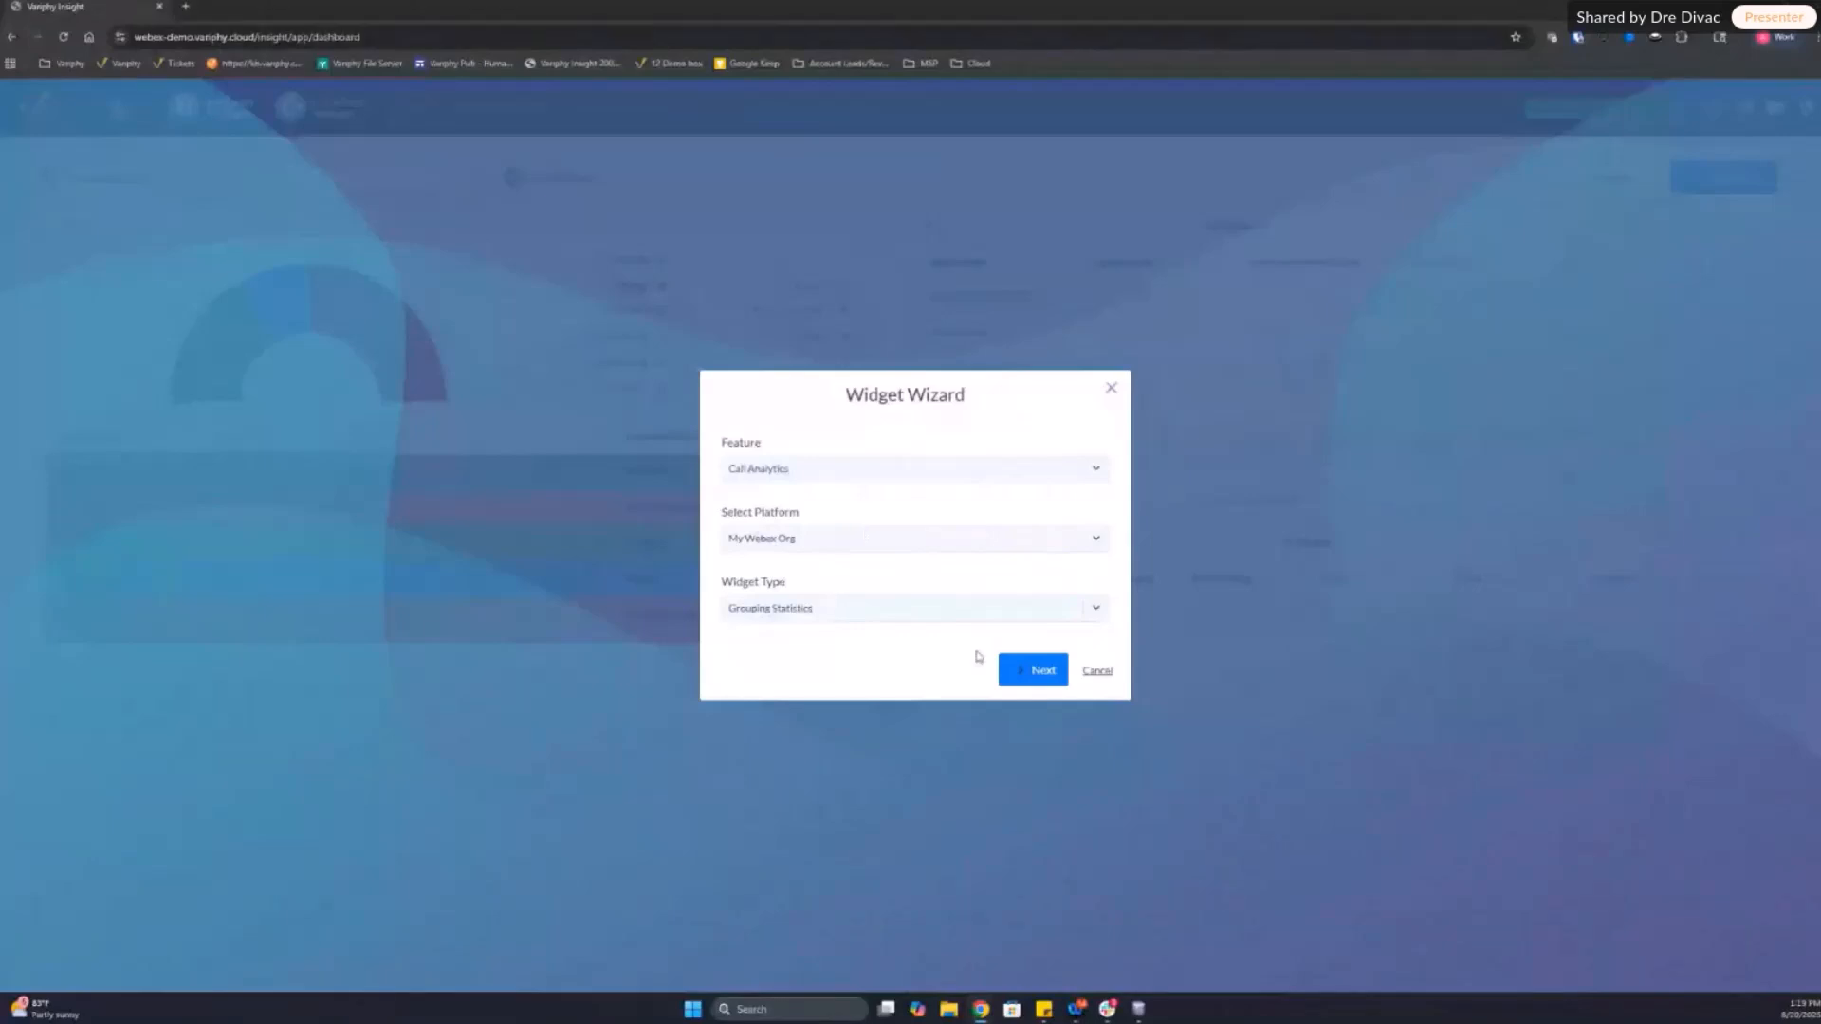
{"action": "left_click", "coordinate": [1028, 669]}
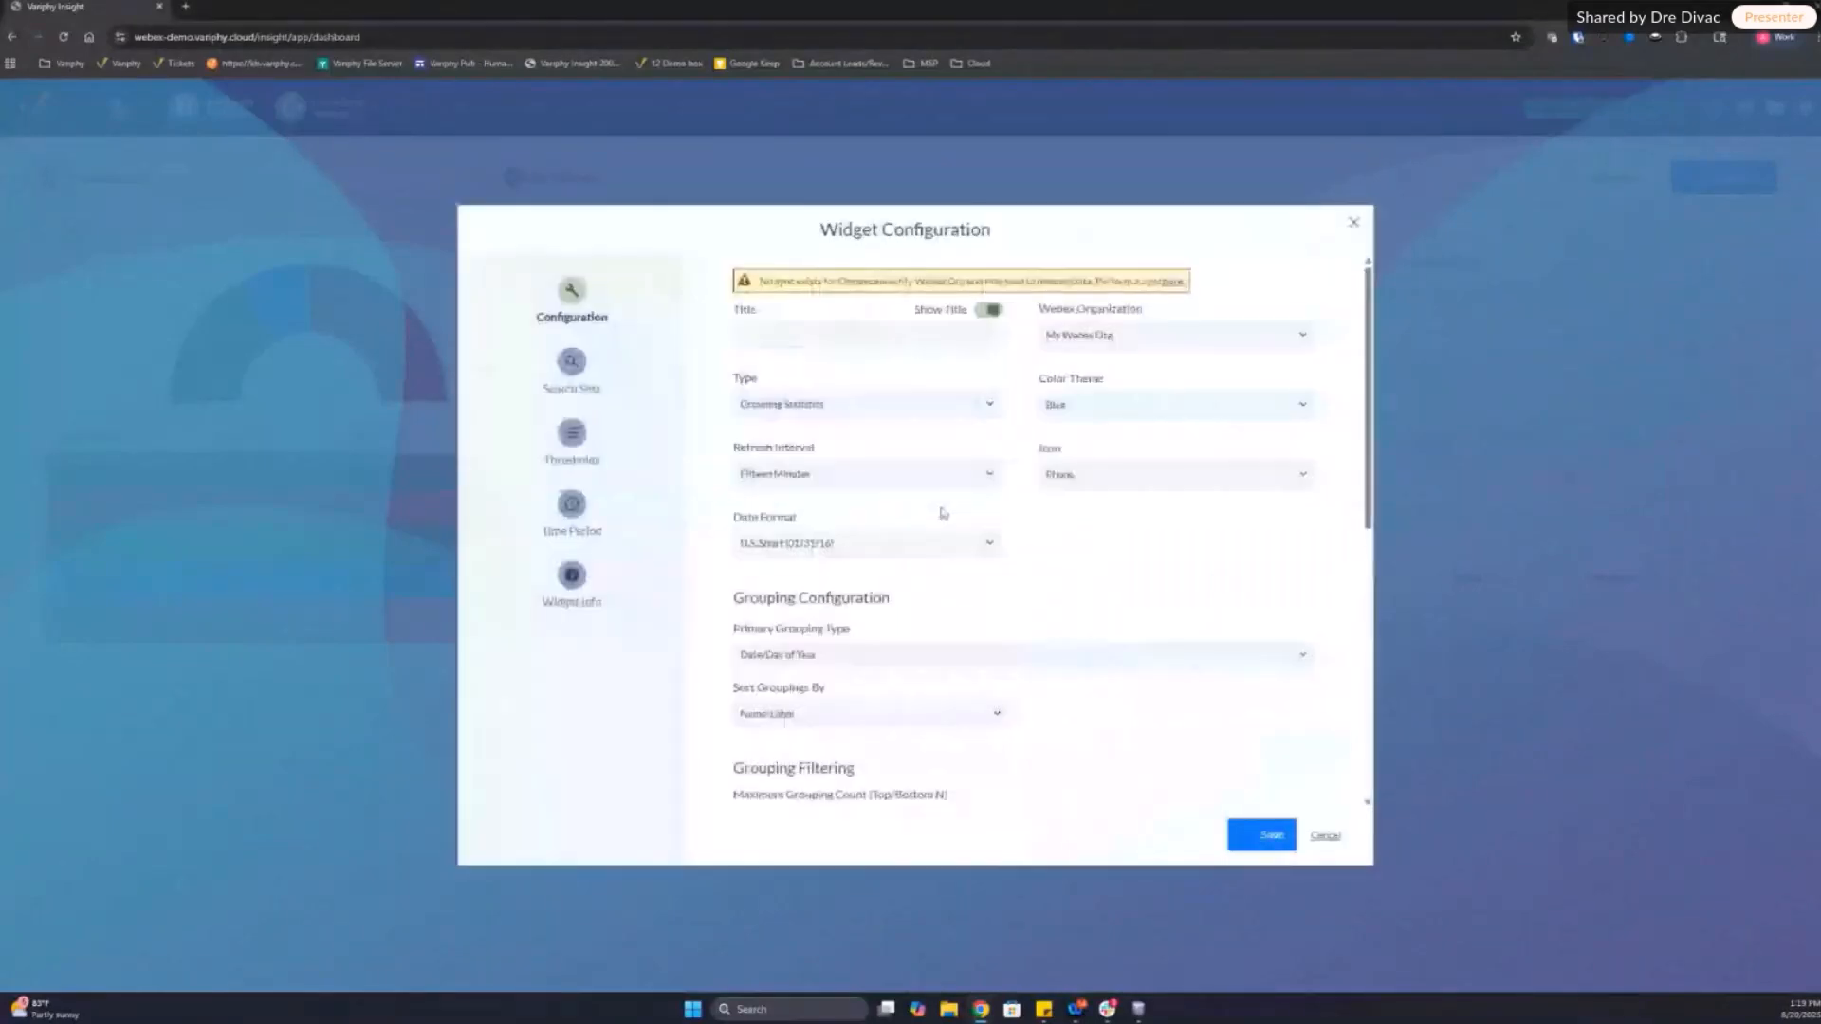
Step: Turn off the grouping widget's title and set its primary grouping type to Wrap-Up Code
{"action": "left_click", "coordinate": [987, 311]}
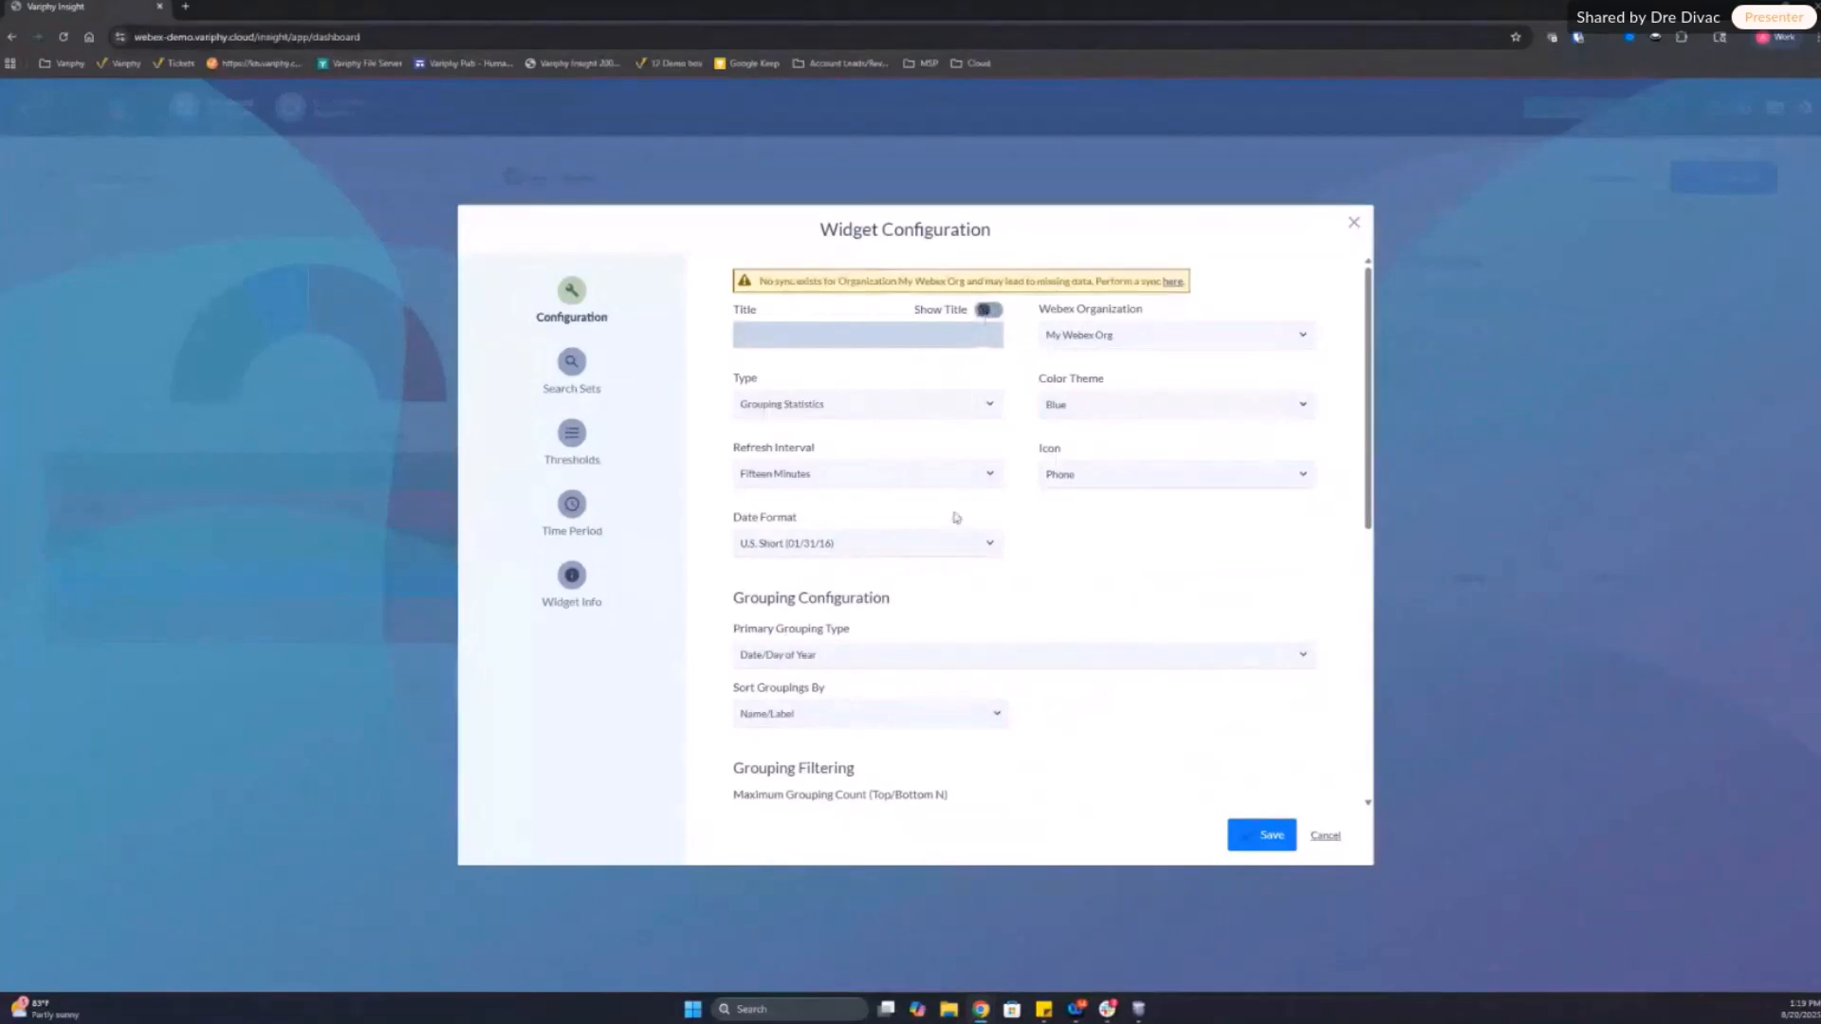
{"action": "scroll", "coordinate": [1030, 576], "scroll_direction": "down", "scroll_amount": 2}
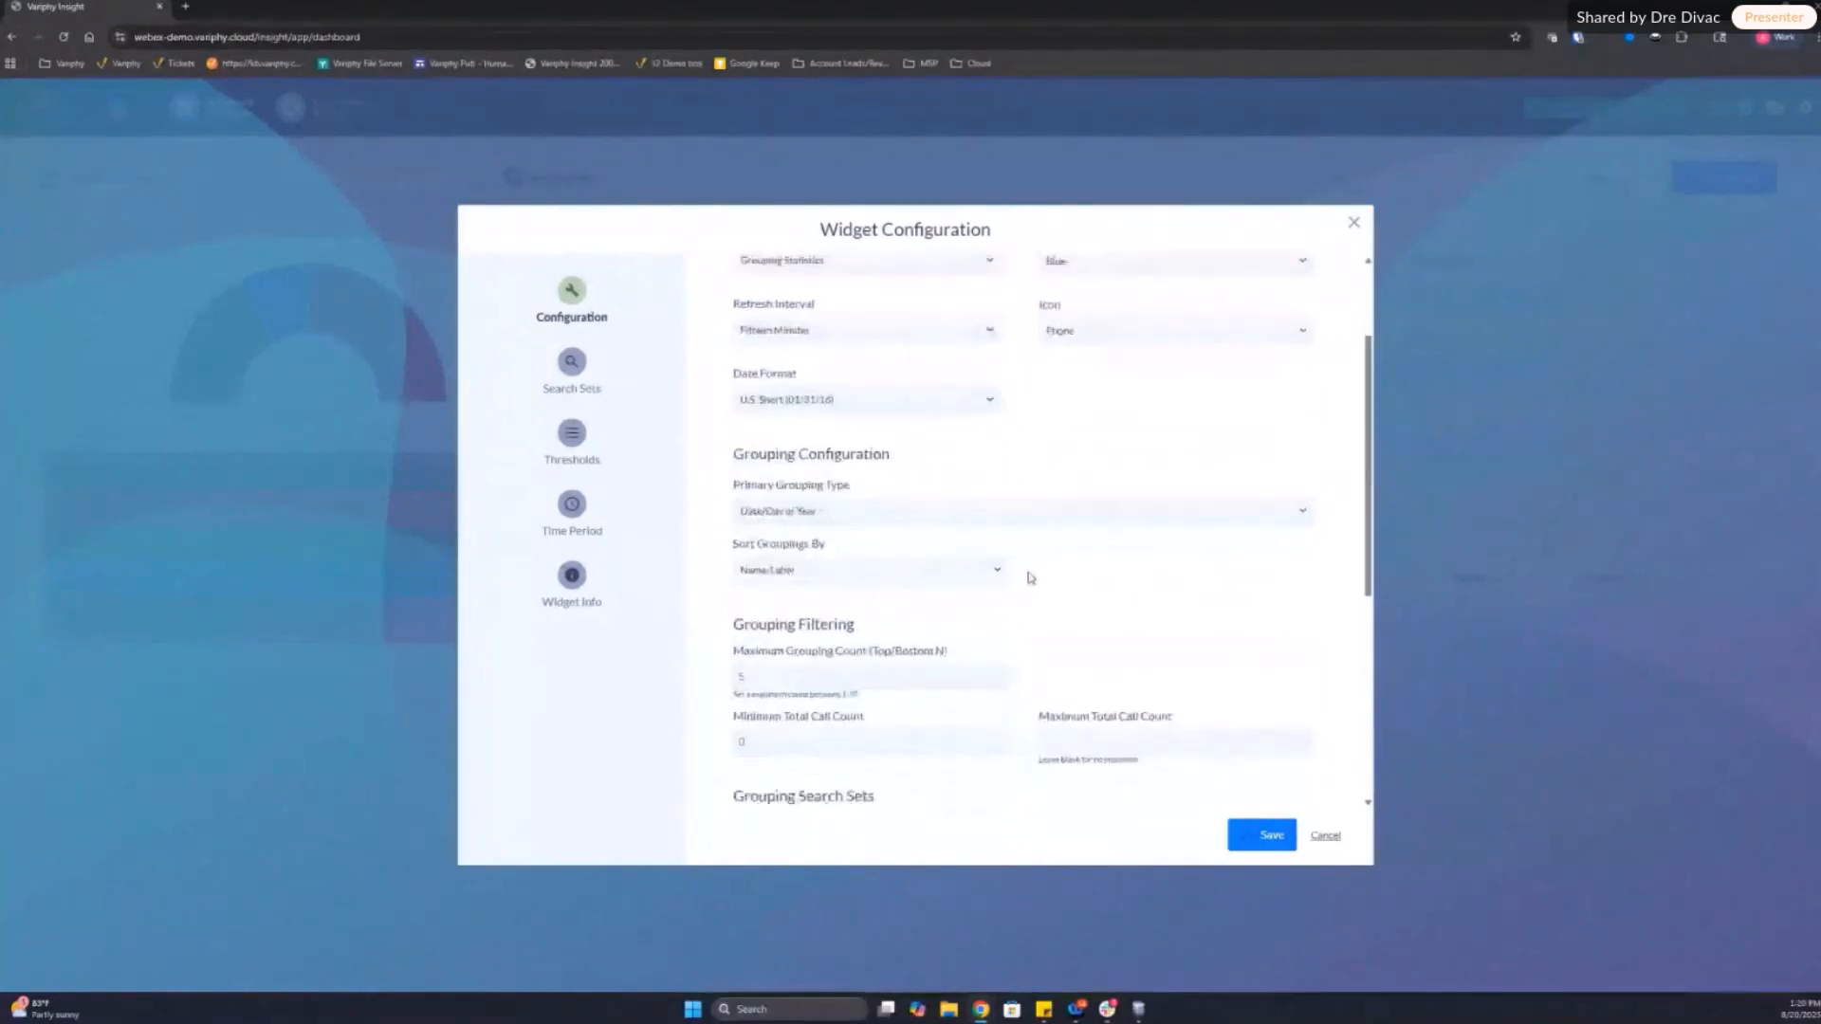
{"action": "left_click", "coordinate": [803, 509]}
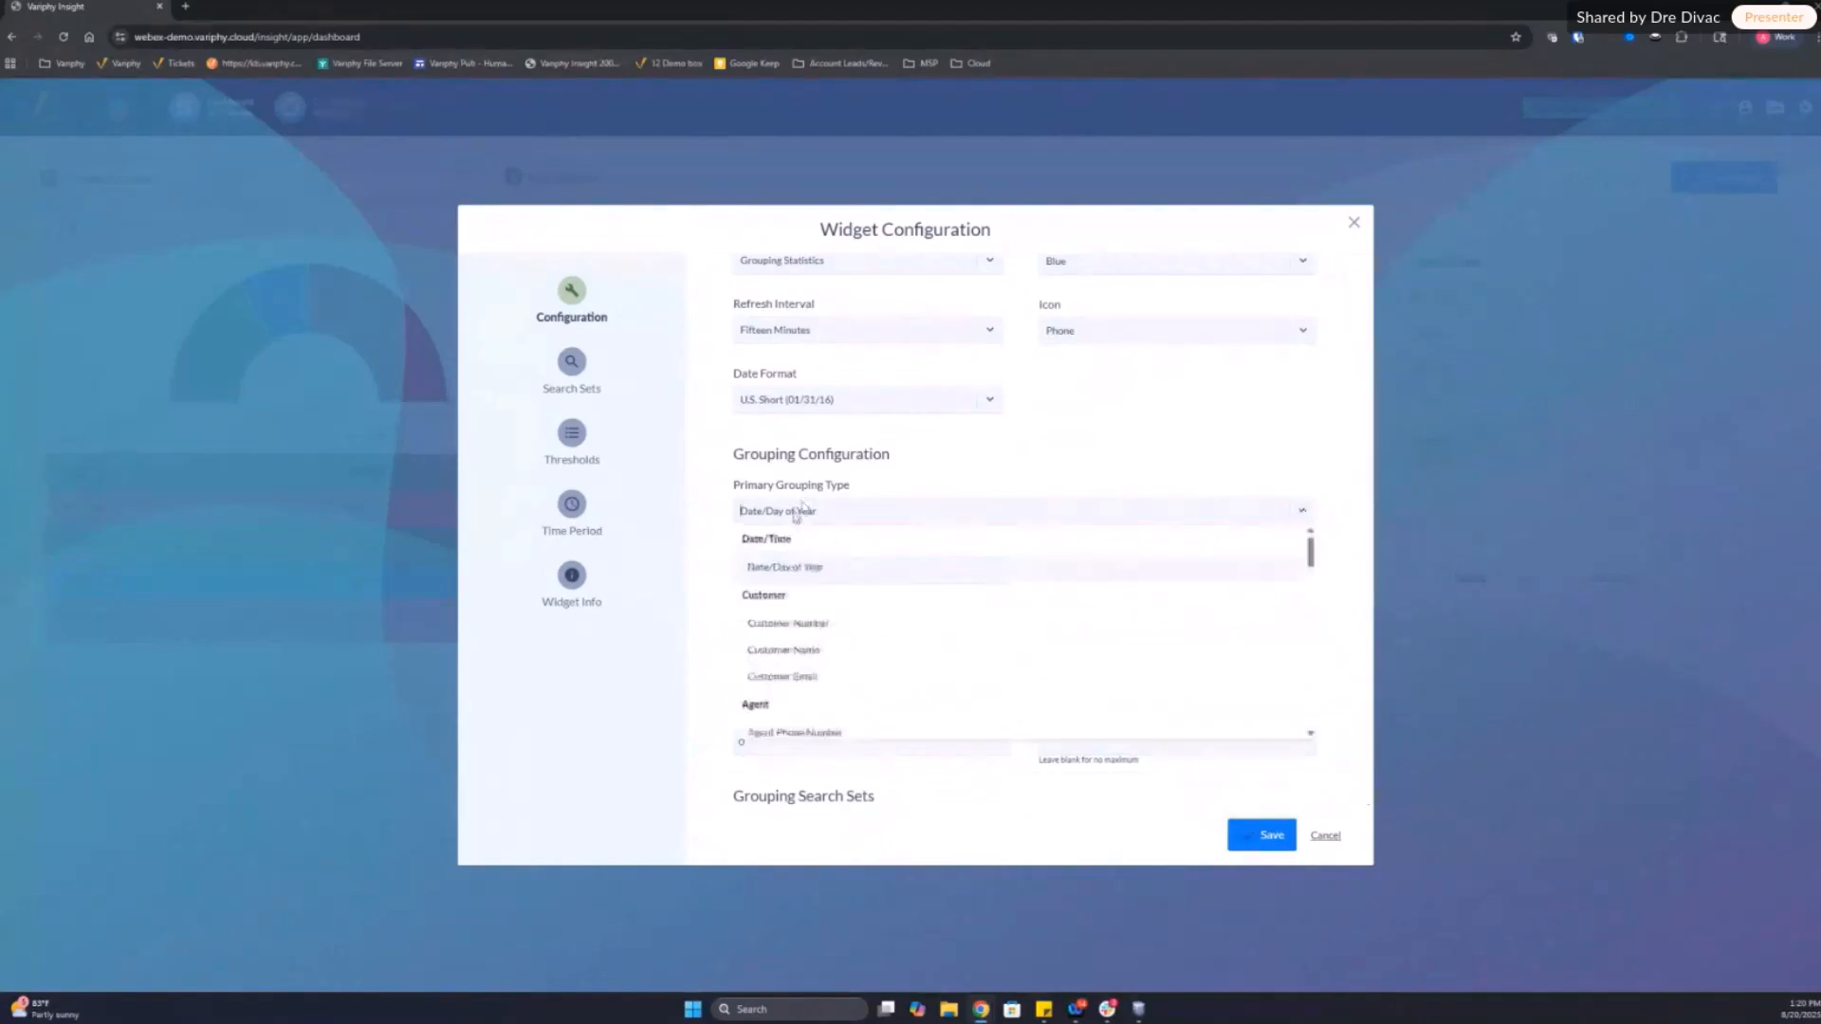
{"action": "scroll", "coordinate": [951, 650], "scroll_direction": "down", "scroll_amount": 5}
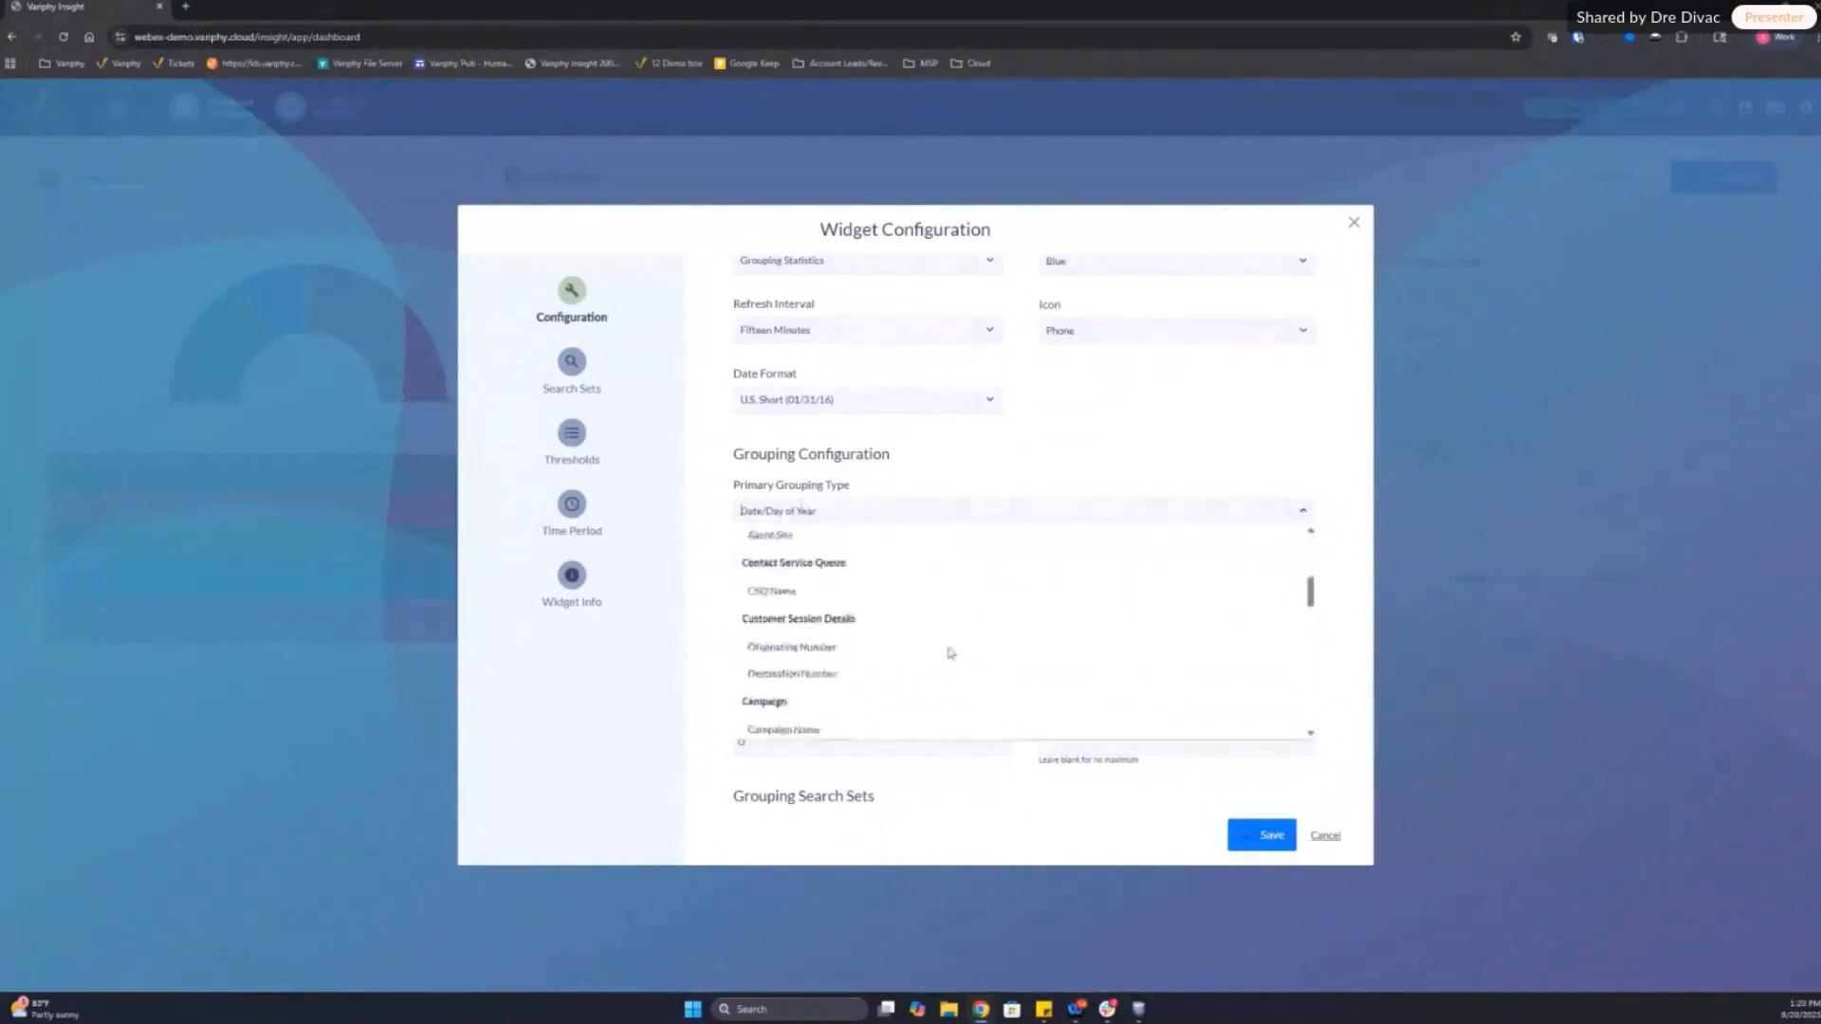
{"action": "scroll", "coordinate": [951, 653], "scroll_direction": "down", "scroll_amount": 4}
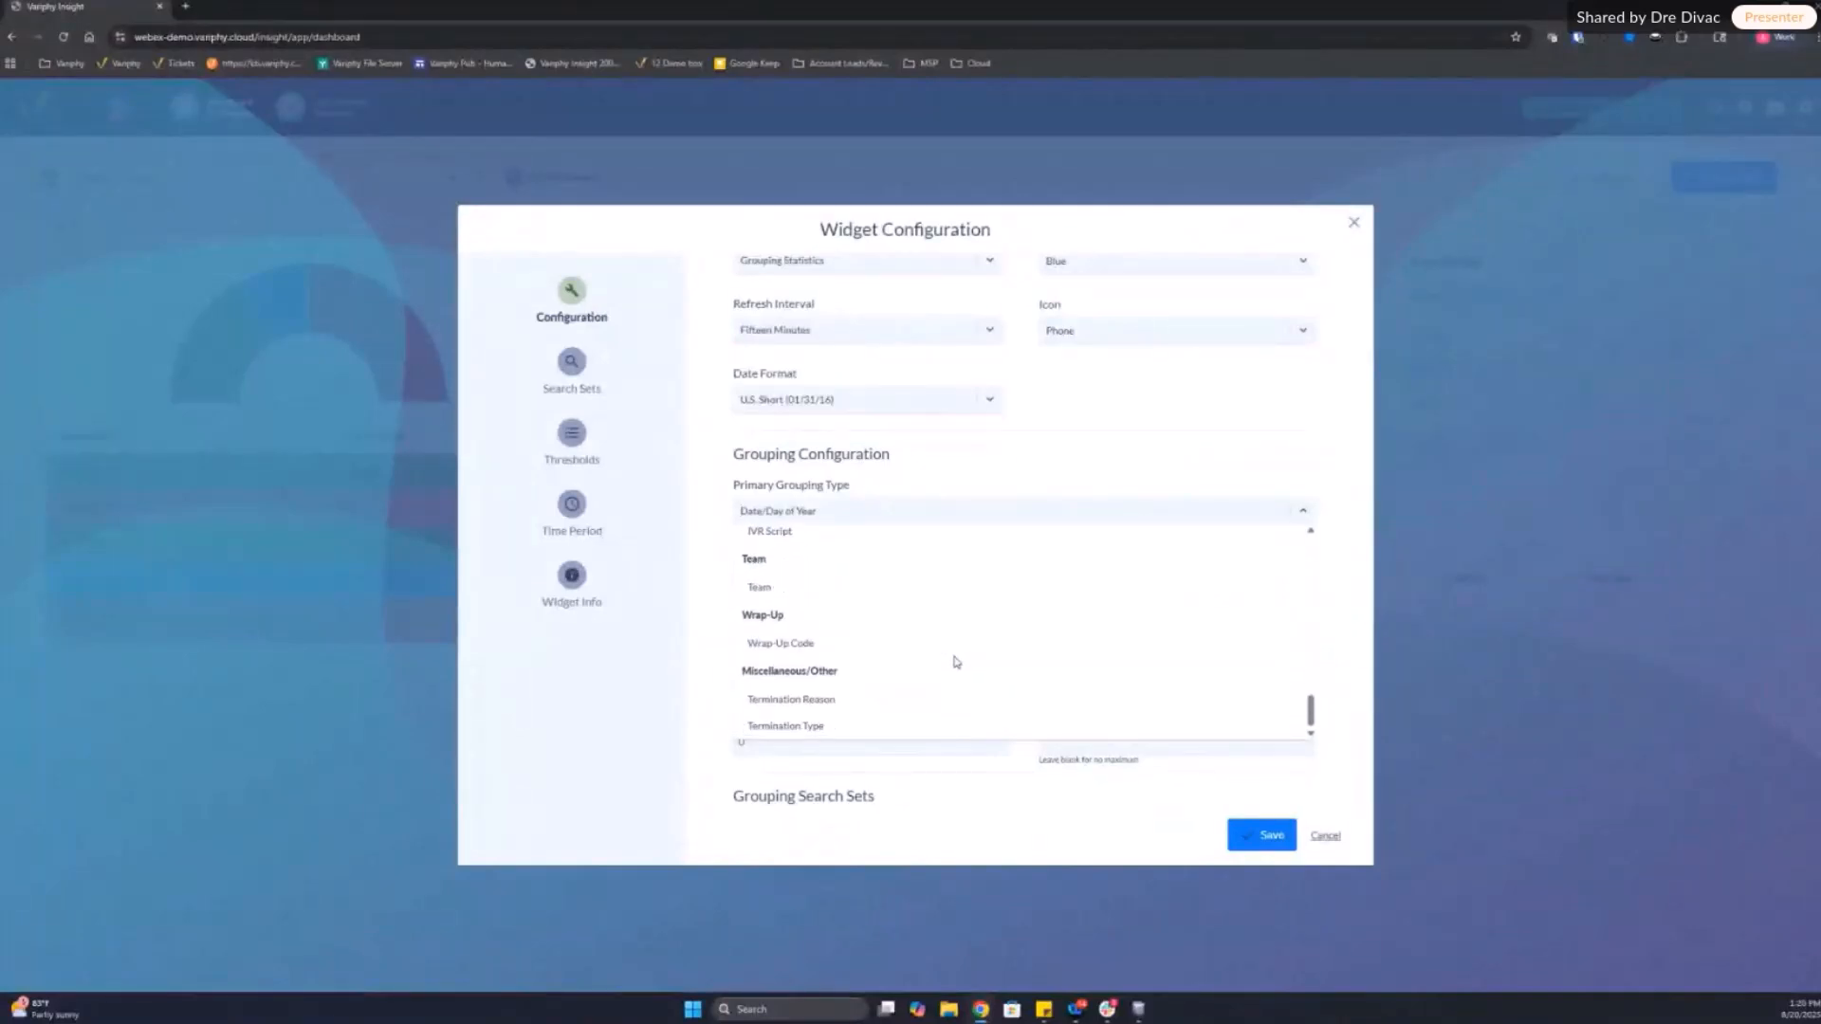
{"action": "left_click", "coordinate": [821, 649]}
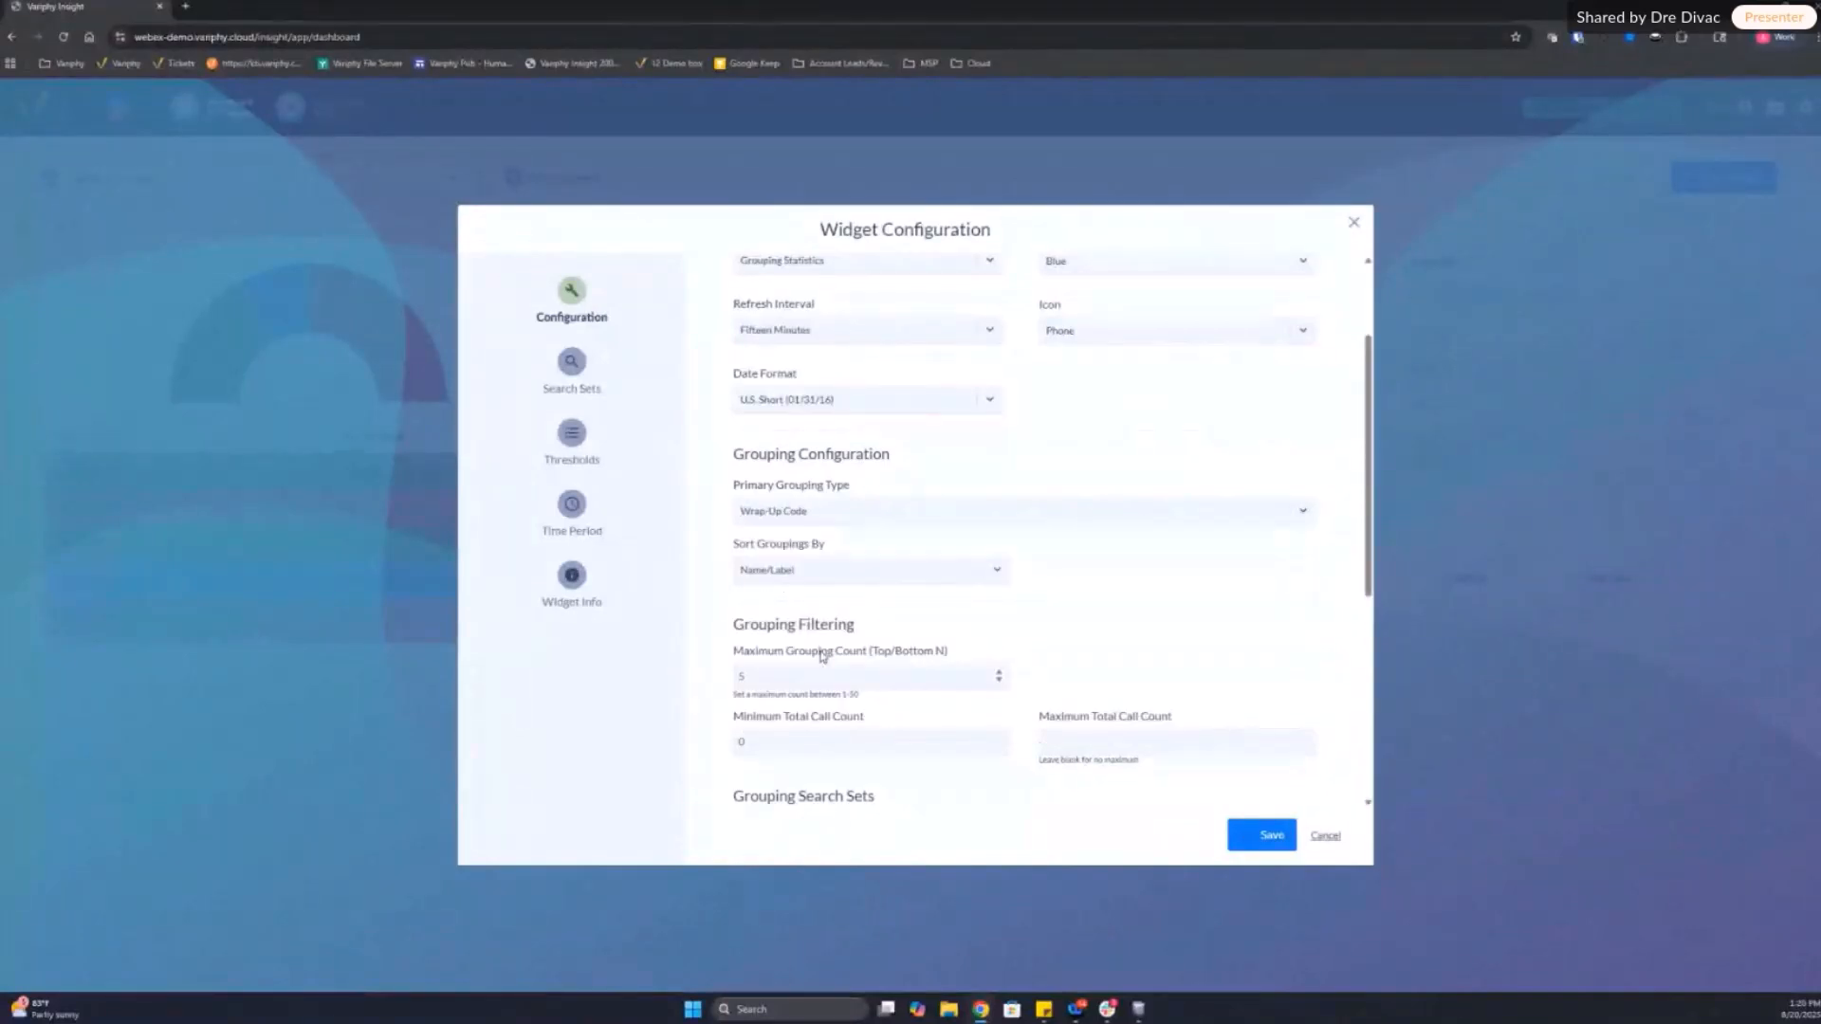
Step: Add Contact Count to the widget's selected grouping statistic types
{"action": "scroll", "coordinate": [1117, 594], "scroll_direction": "down", "scroll_amount": 1}
{"action": "scroll", "coordinate": [1119, 595], "scroll_direction": "down", "scroll_amount": 4}
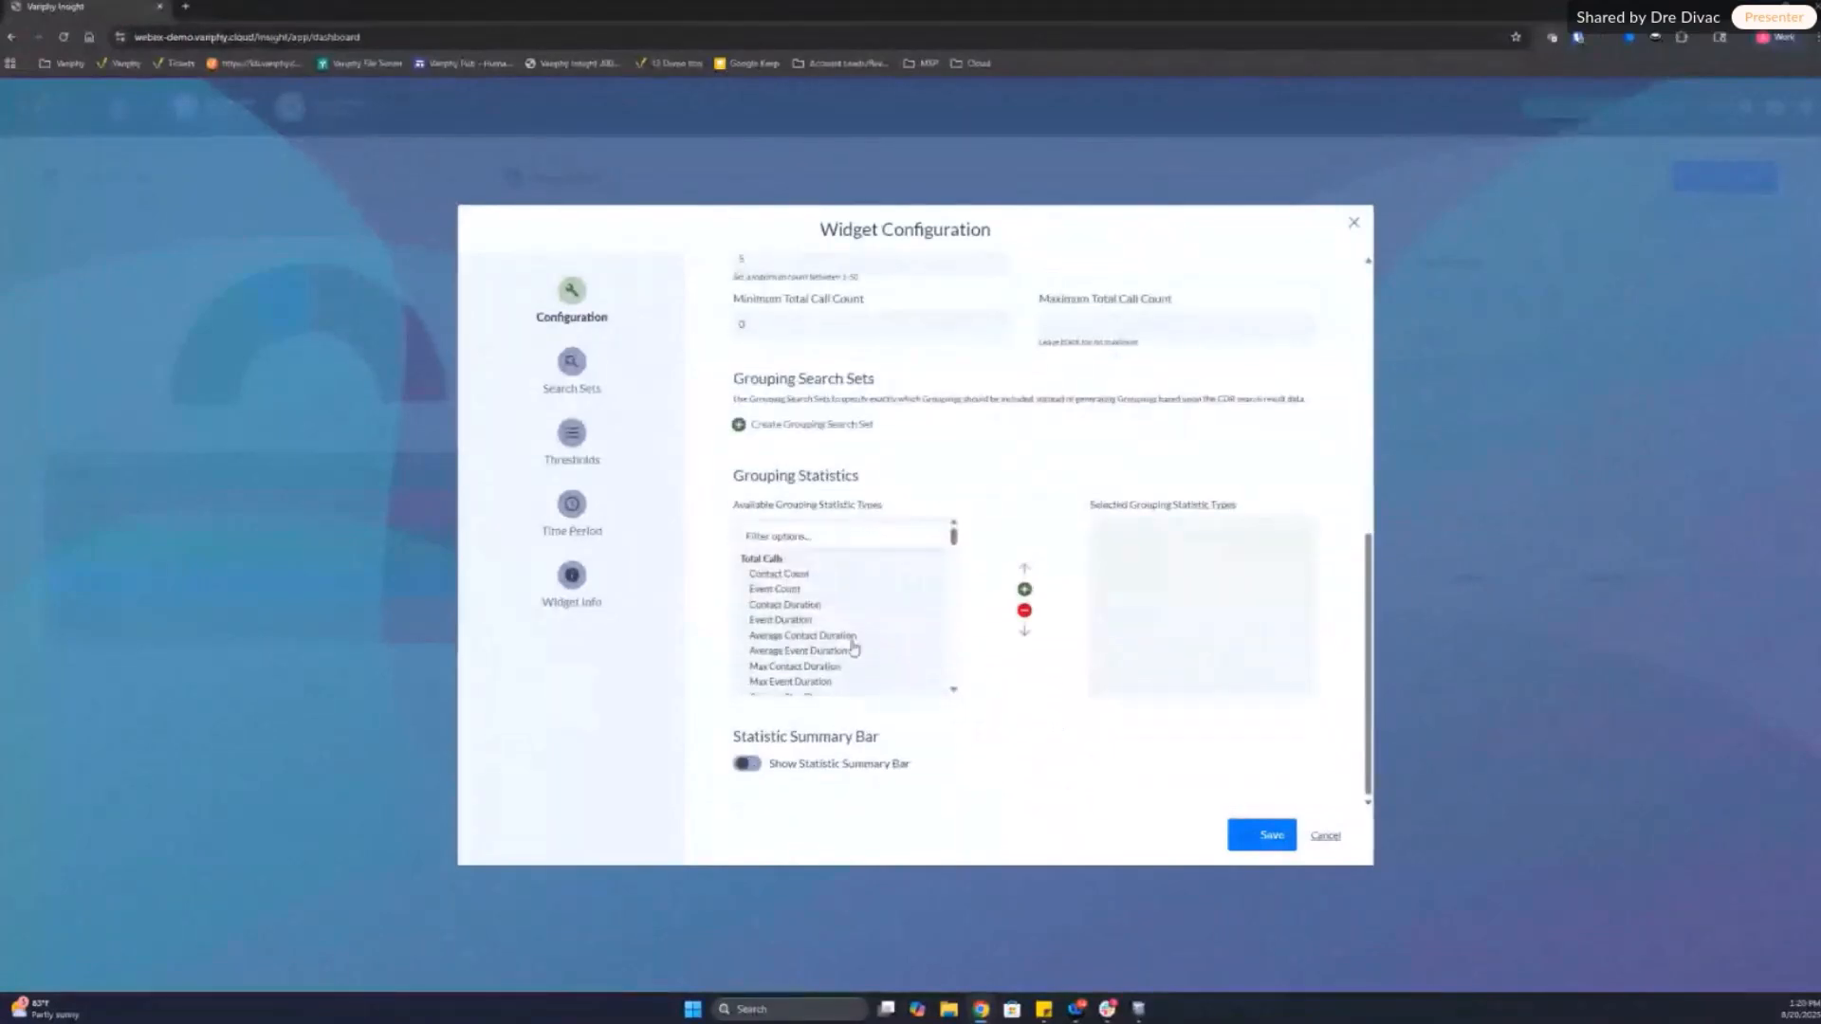
{"action": "double_click", "coordinate": [784, 577]}
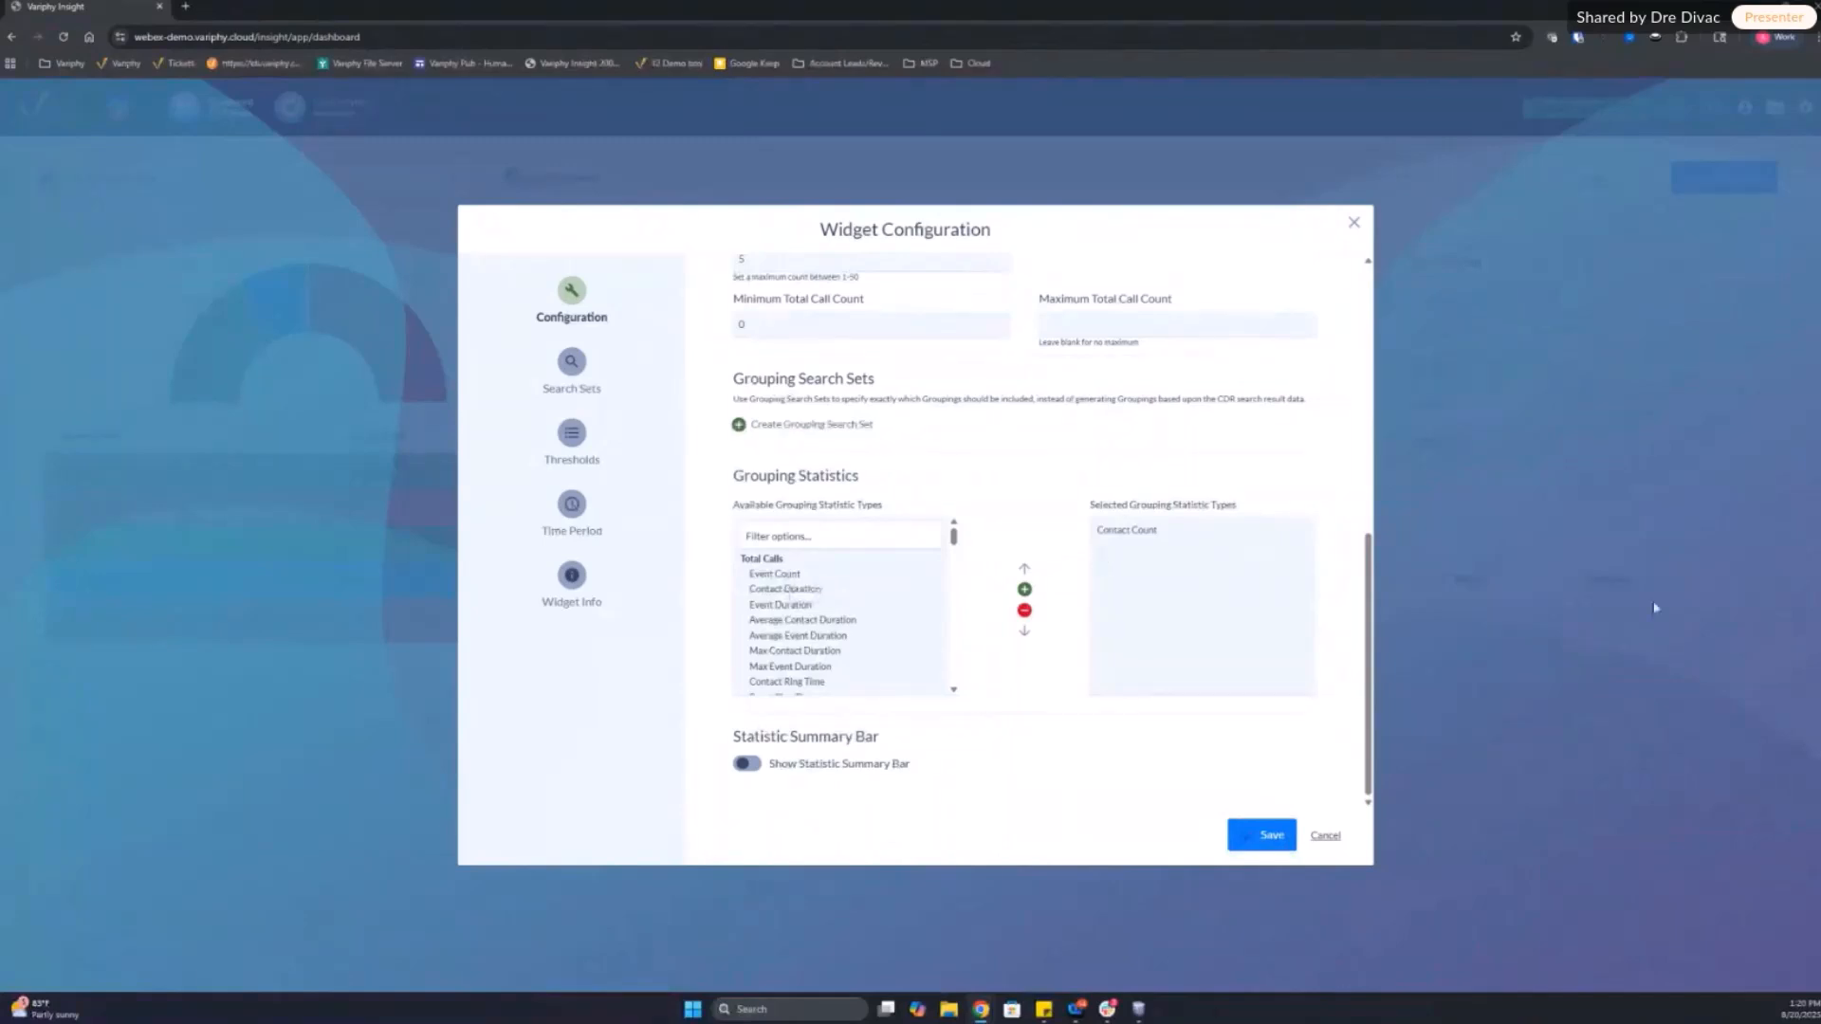
Step: Enable the statistic summary bar and add Contact Count to its selected statistic types
{"action": "left_click", "coordinate": [746, 764]}
{"action": "scroll", "coordinate": [824, 573], "scroll_direction": "down", "scroll_amount": 3}
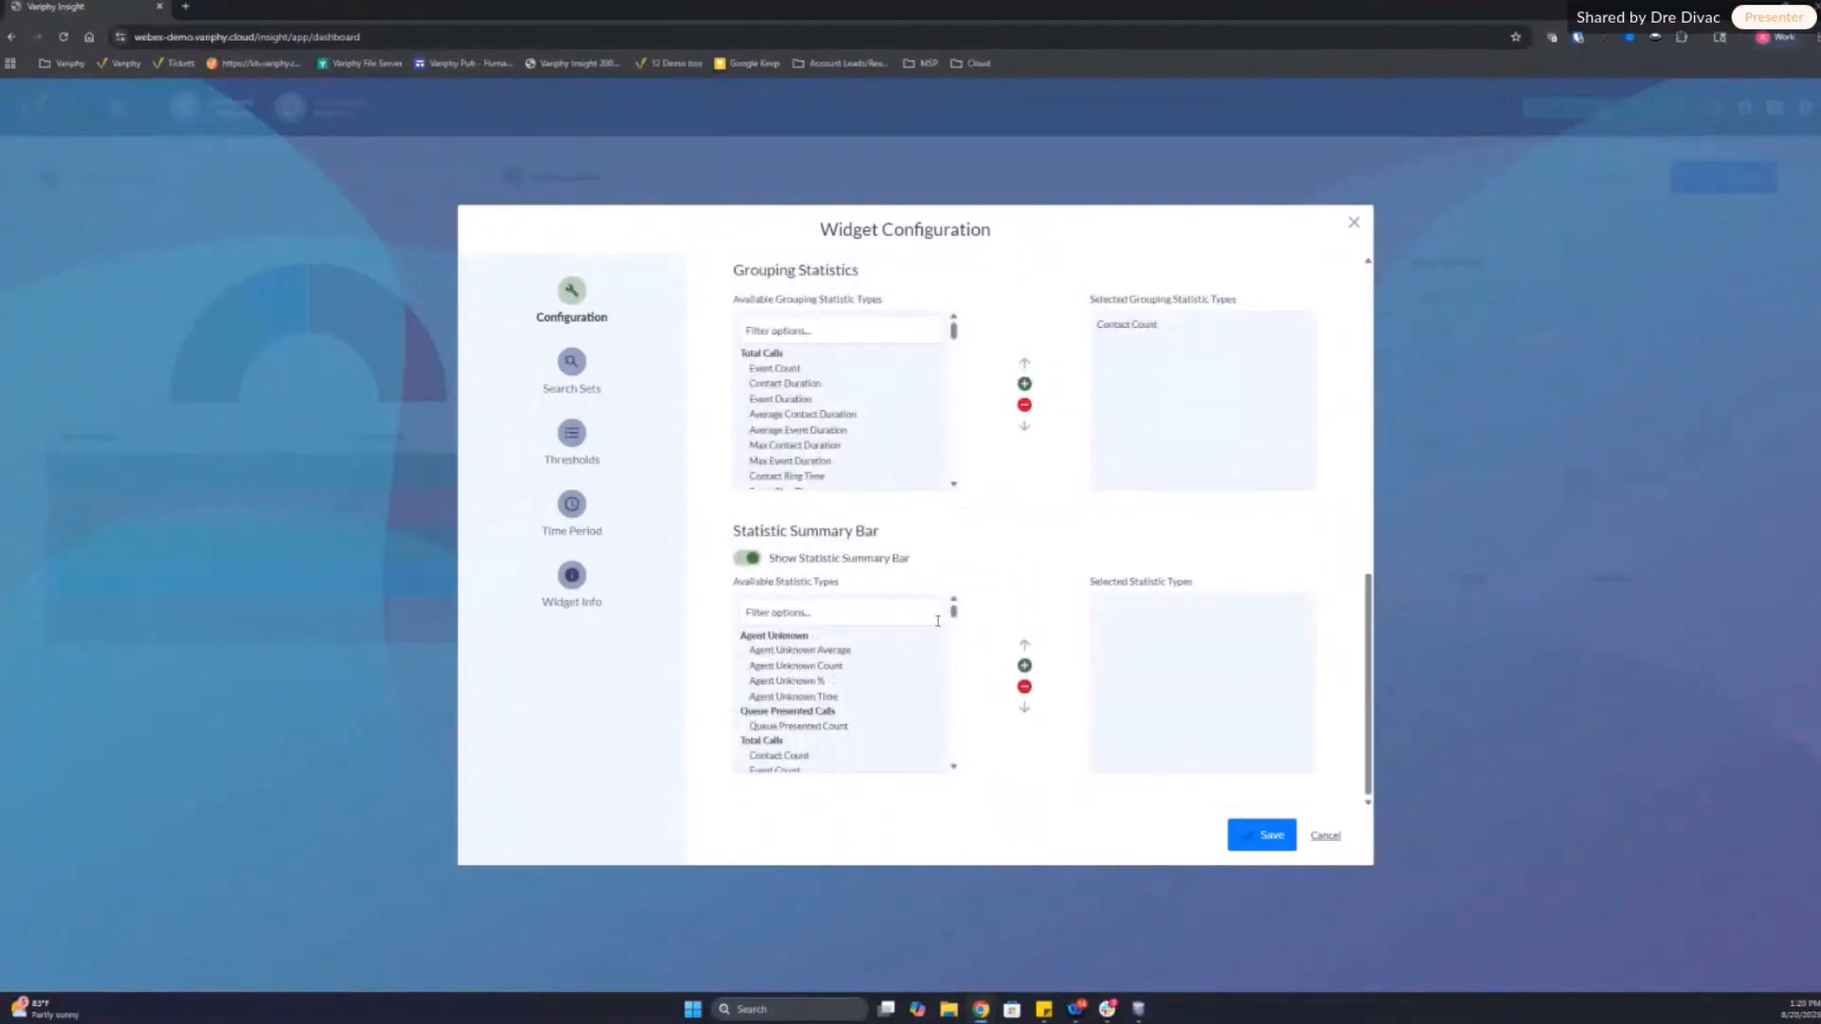
{"action": "scroll", "coordinate": [953, 616], "scroll_direction": "down", "scroll_amount": 2}
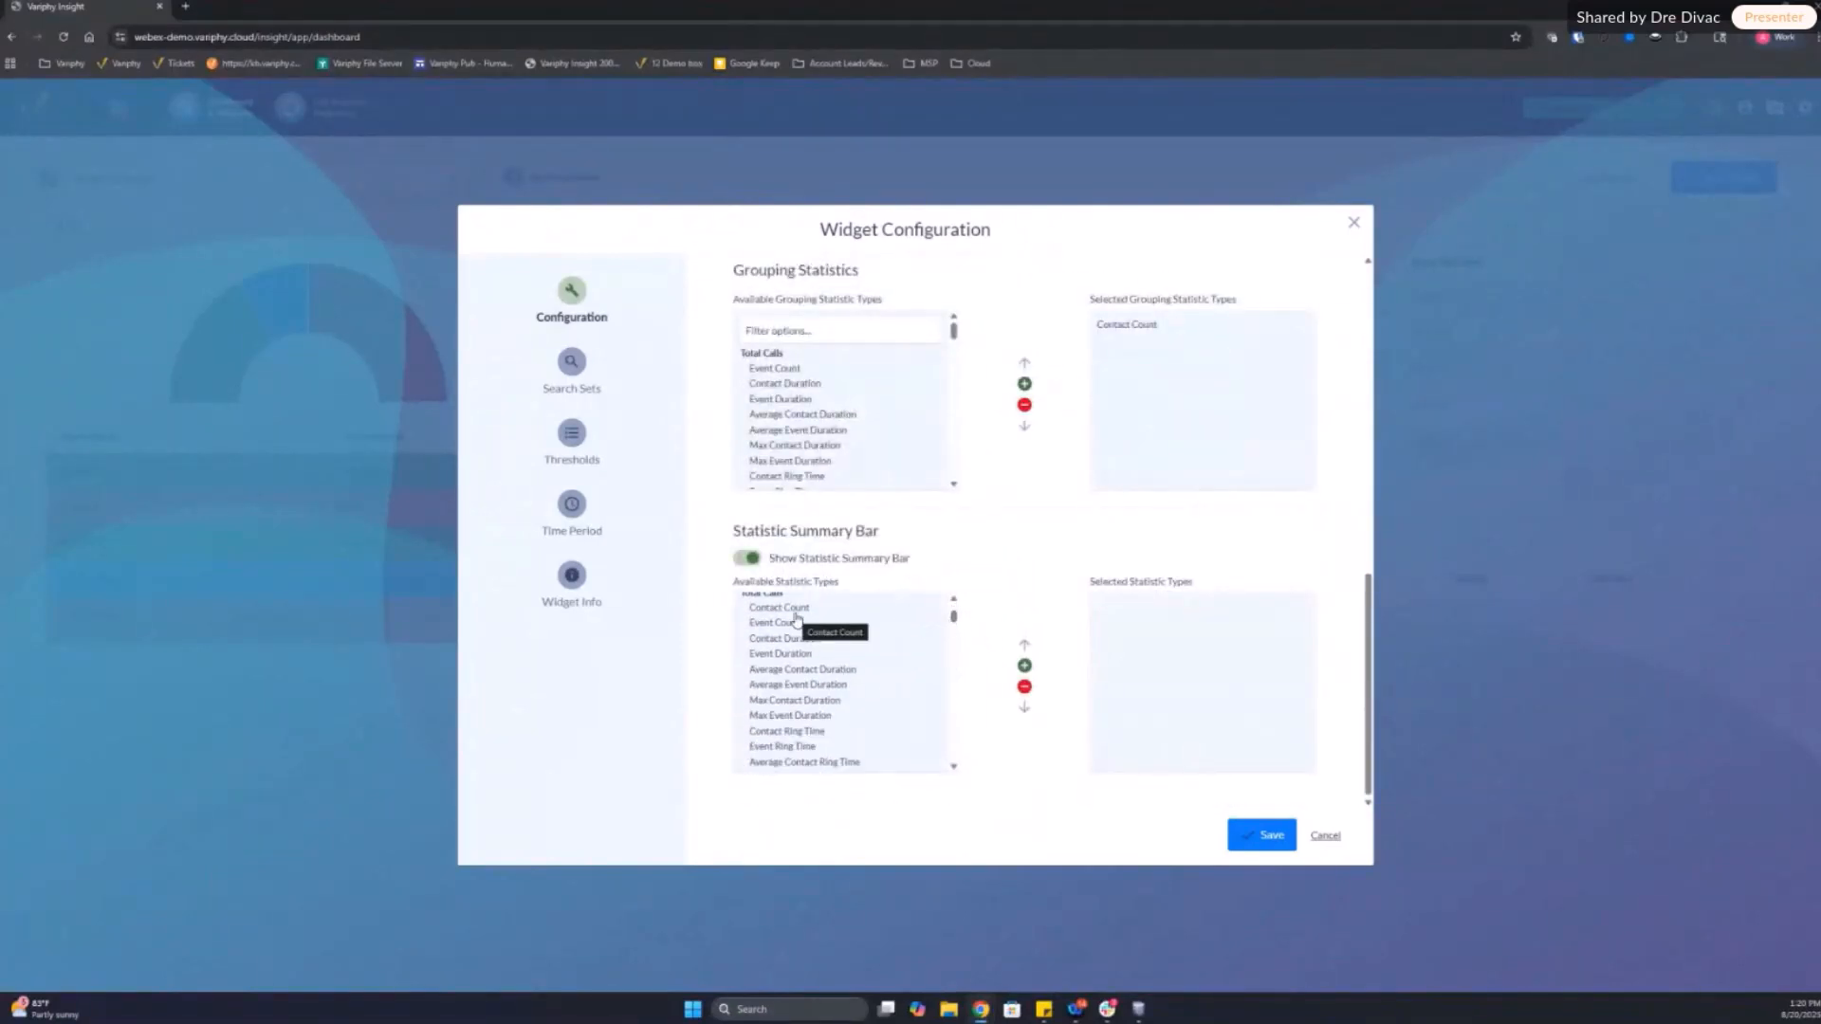
{"action": "double_click", "coordinate": [795, 612]}
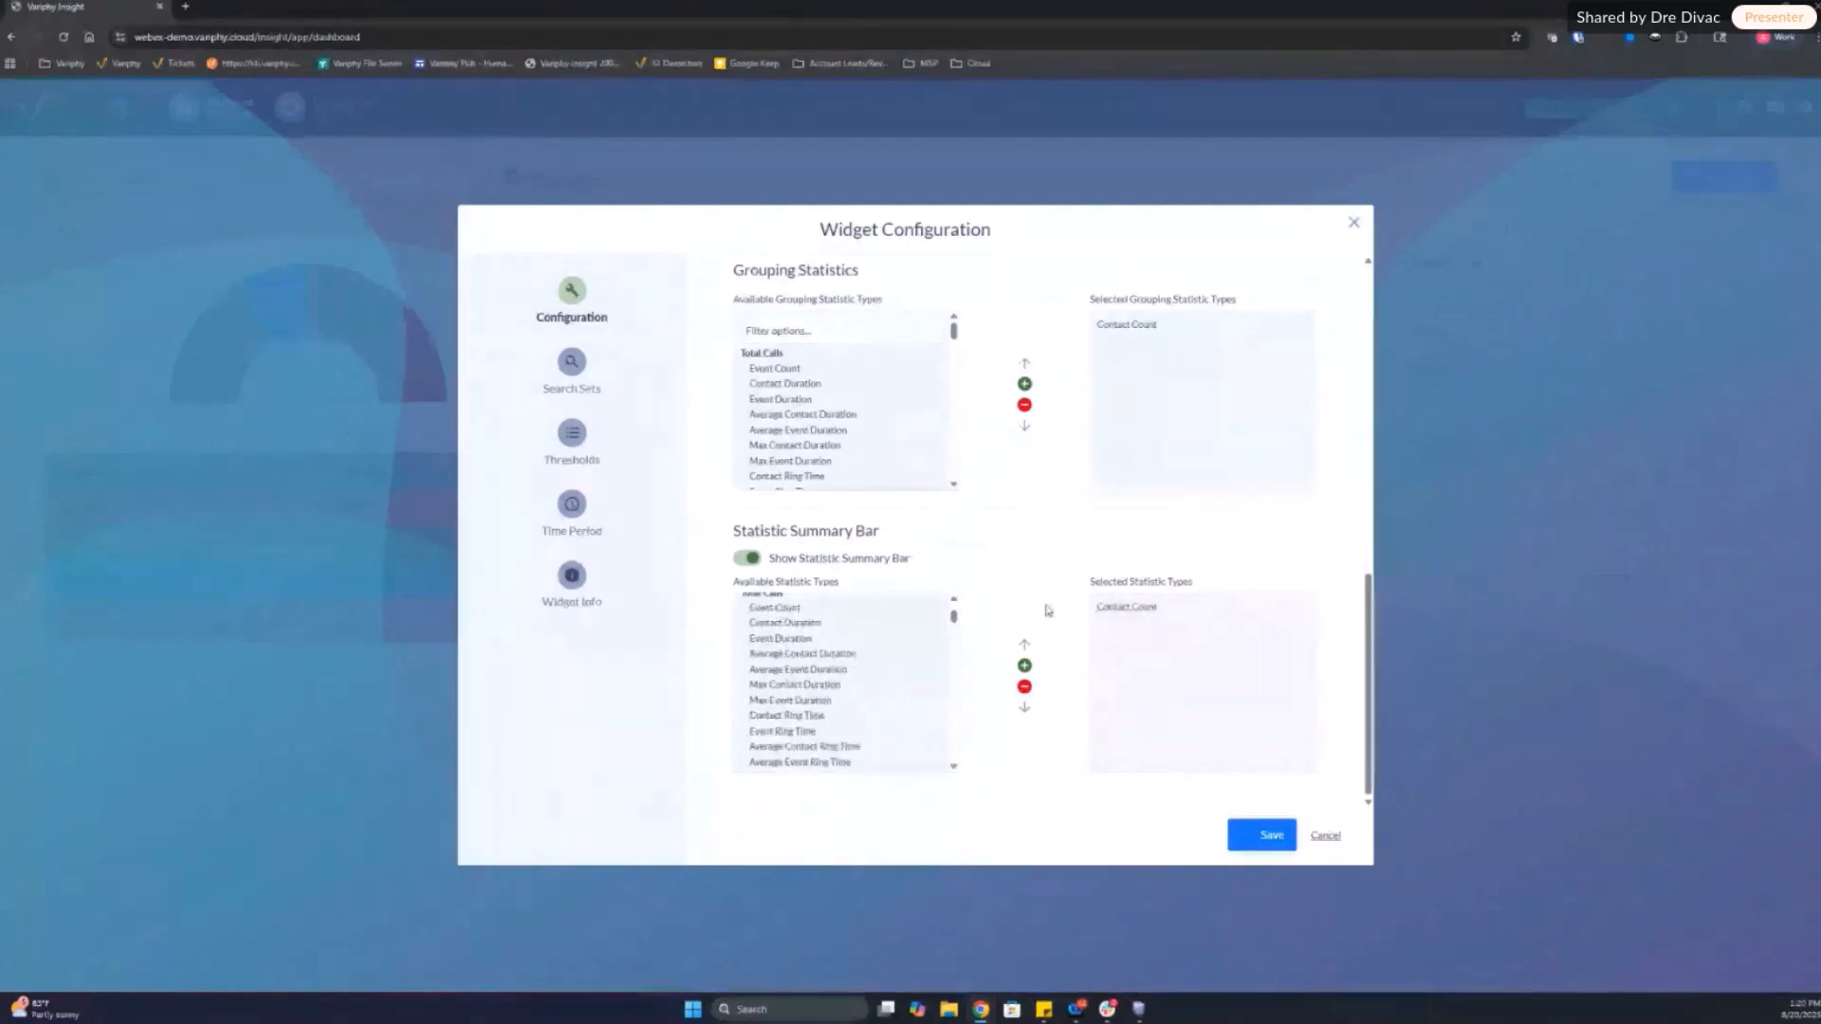
{"action": "scroll", "coordinate": [934, 655], "scroll_direction": "up", "scroll_amount": 5}
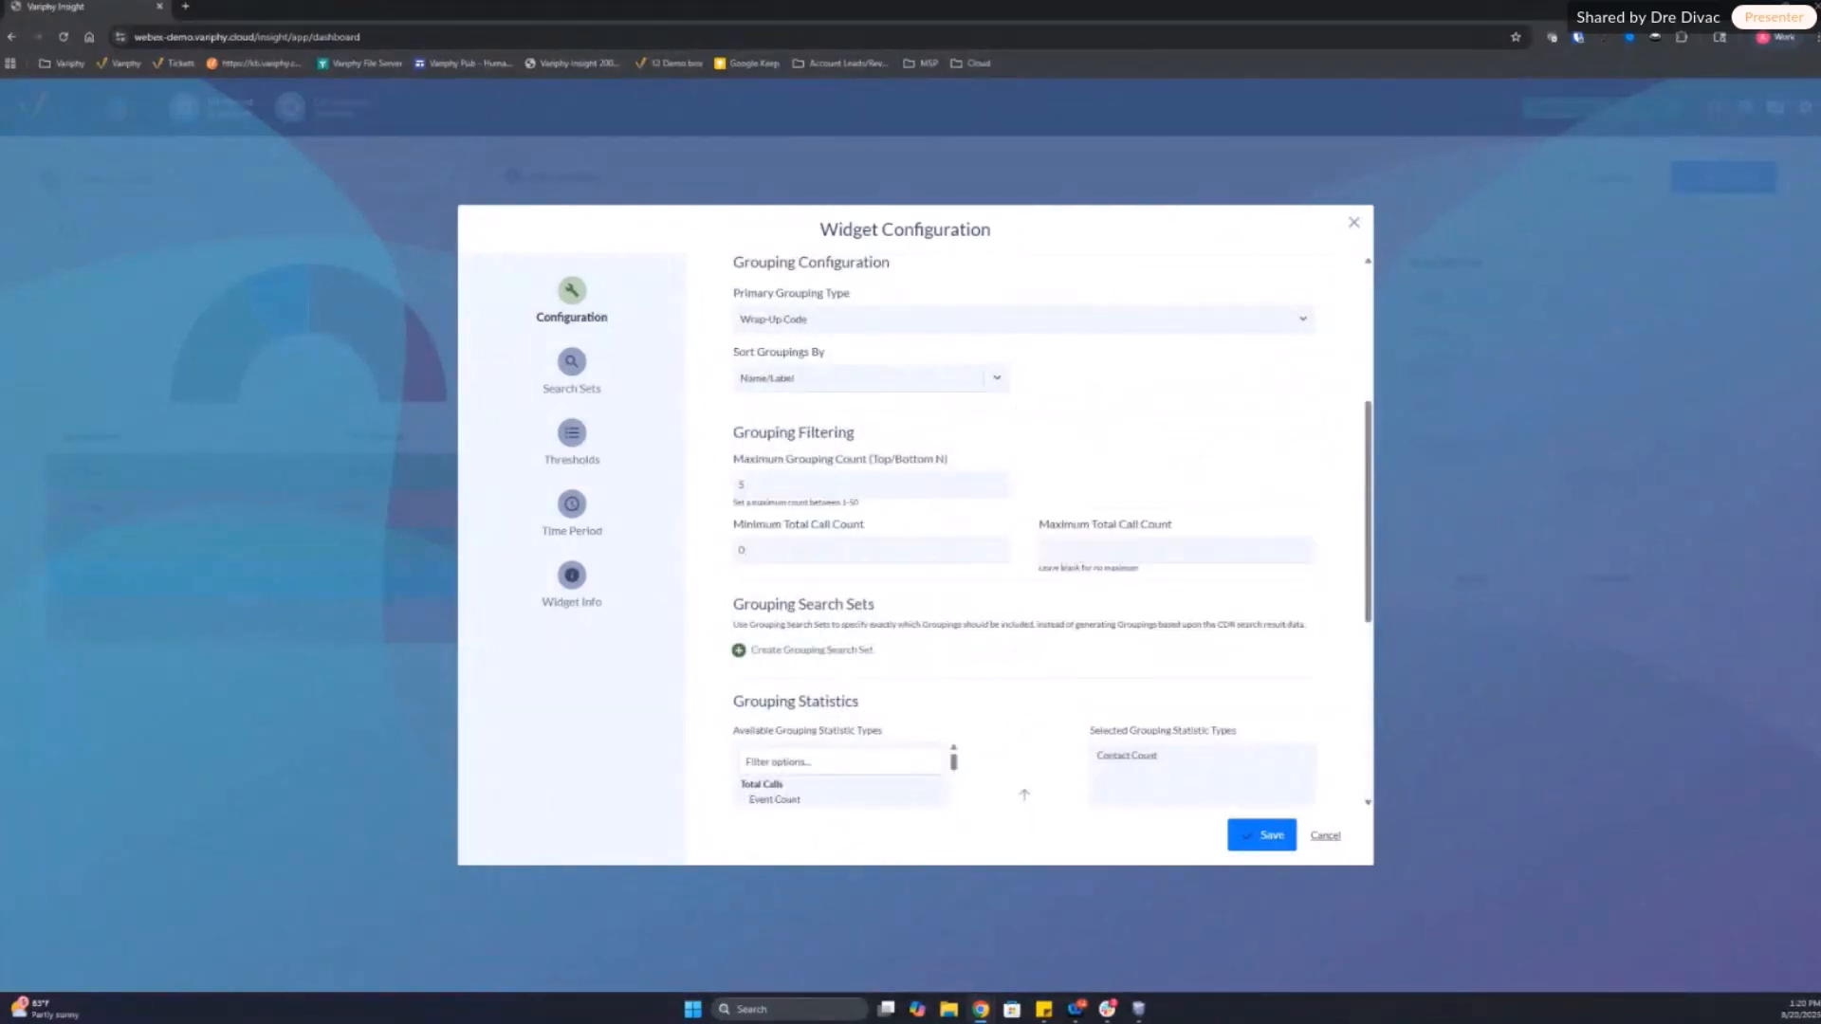
Step: Create a search set for the wrap-up code grouping widget and name it CC Support
{"action": "left_click", "coordinate": [570, 364]}
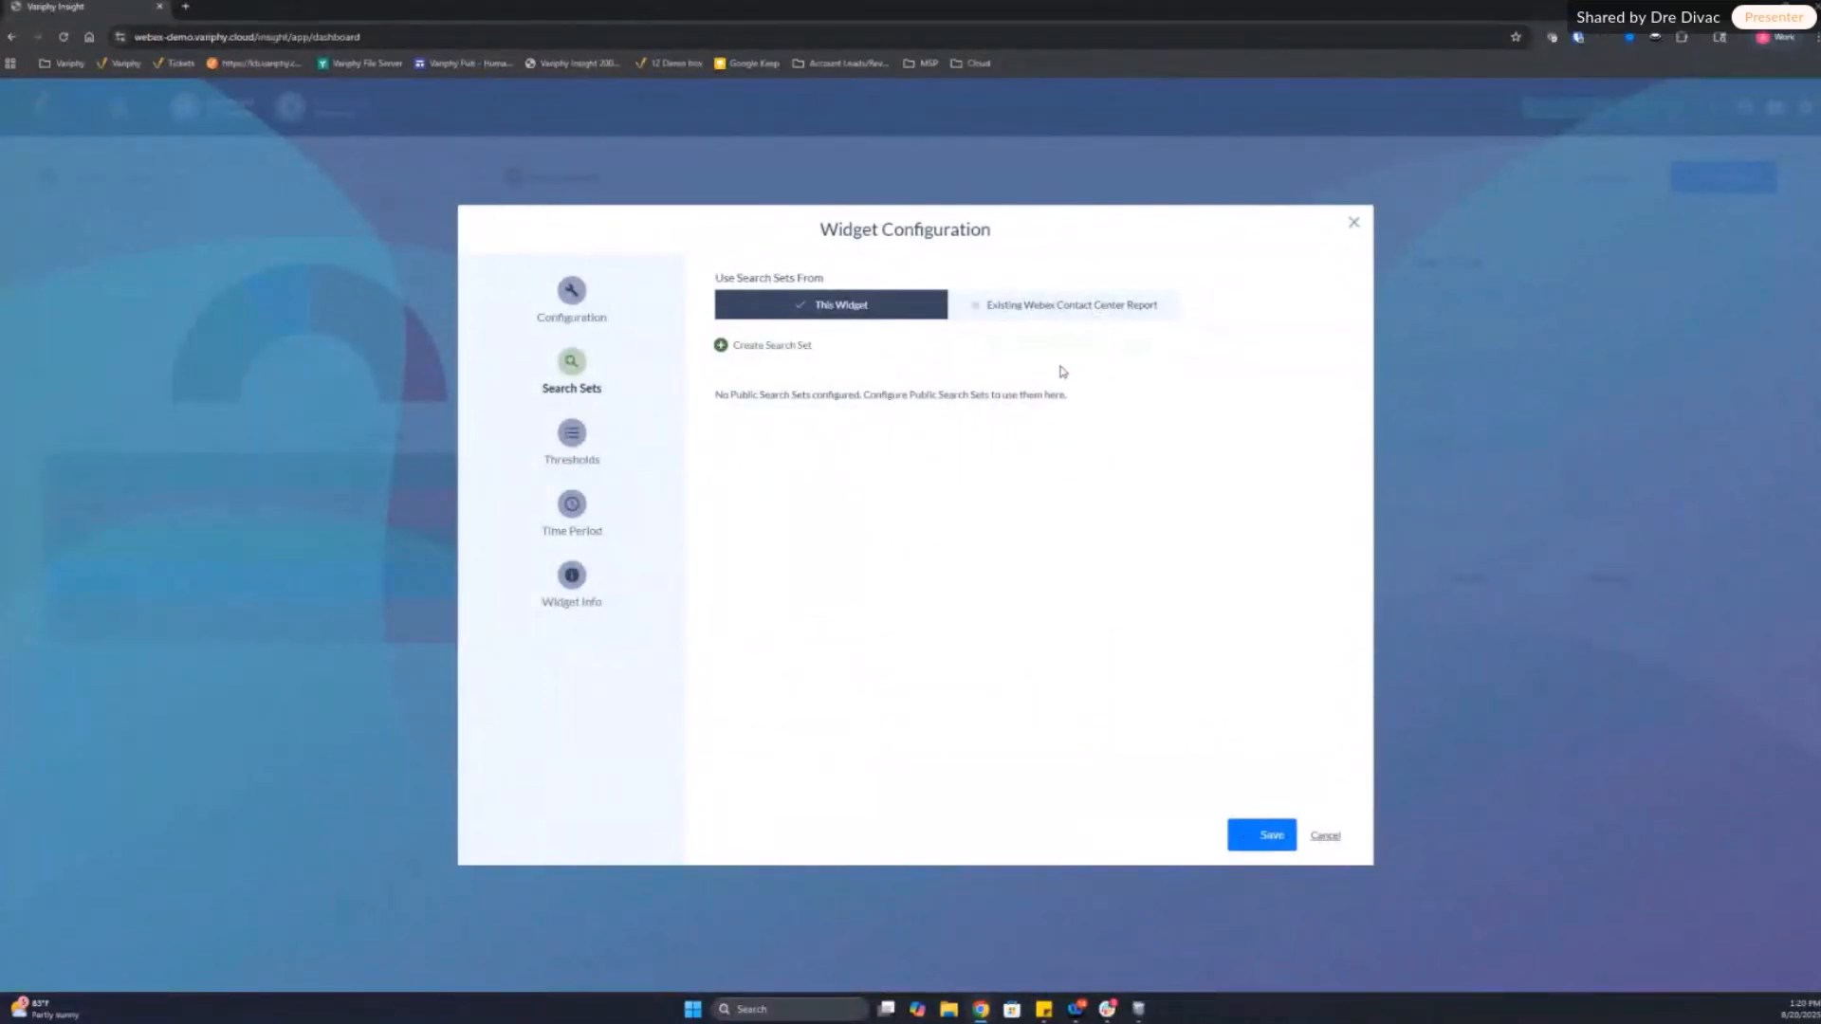
{"action": "left_click", "coordinate": [759, 351]}
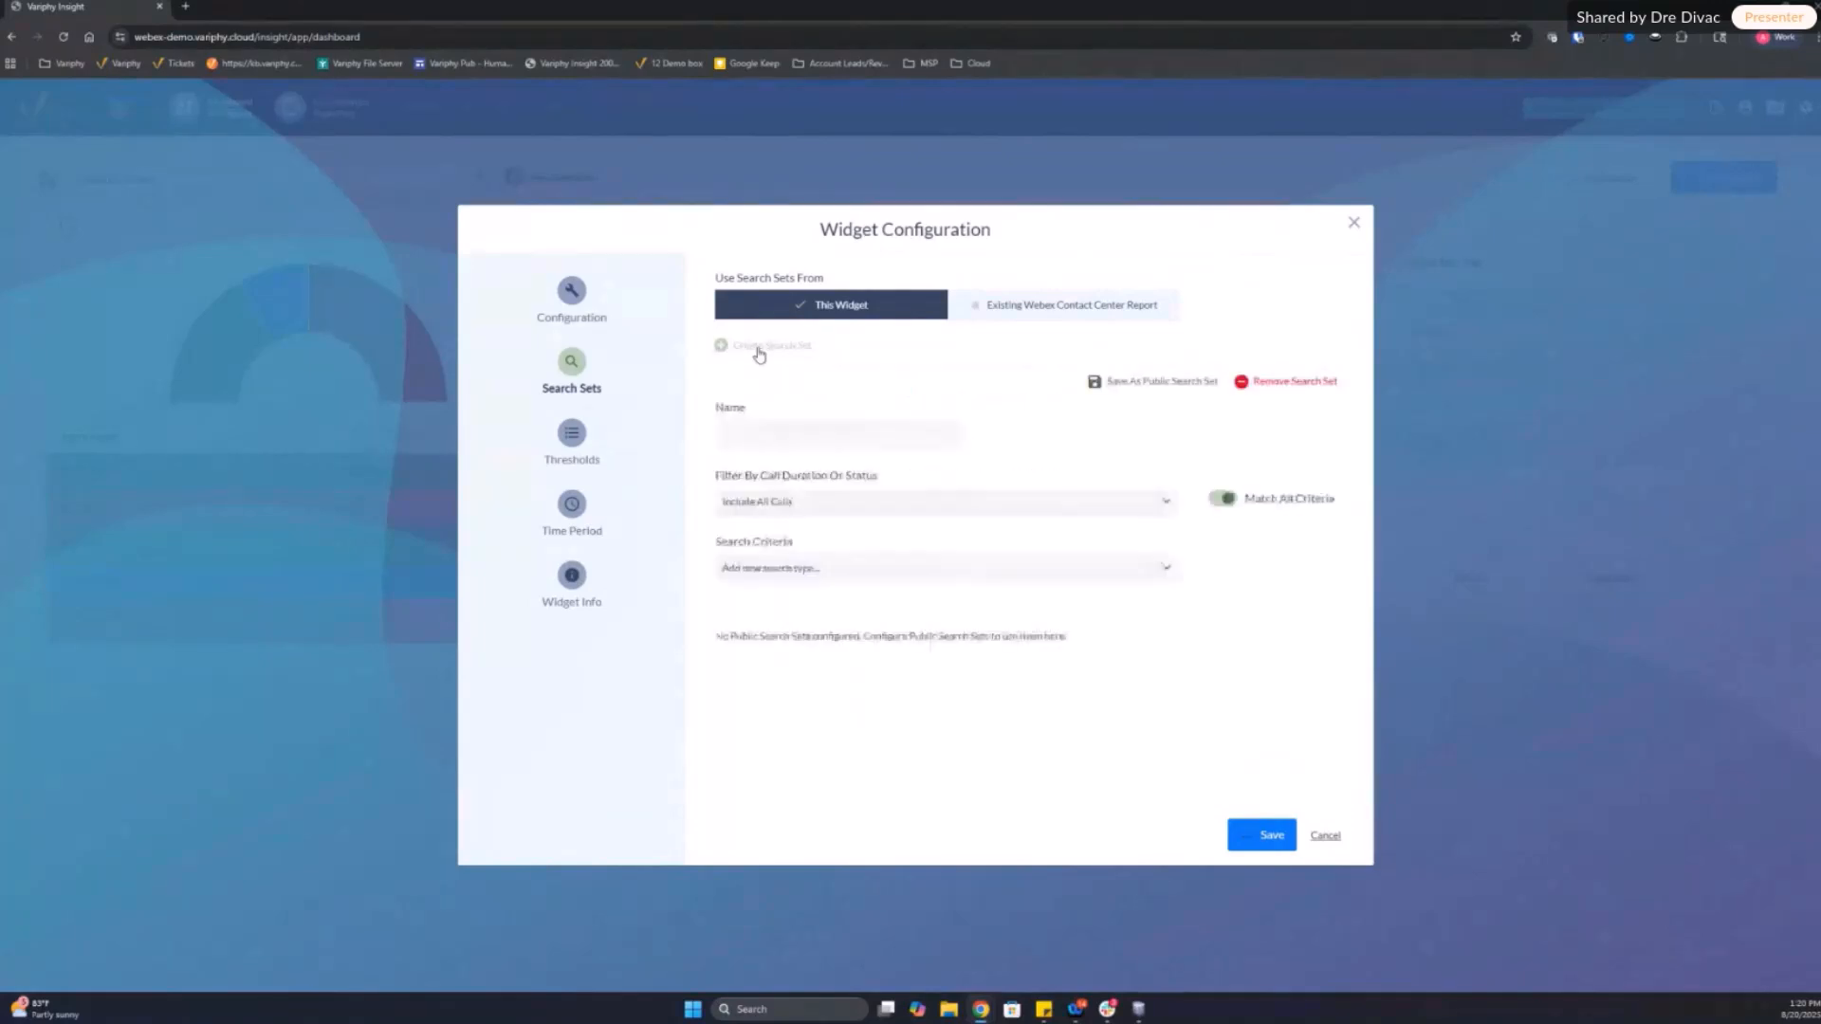
{"action": "left_click", "coordinate": [841, 434]}
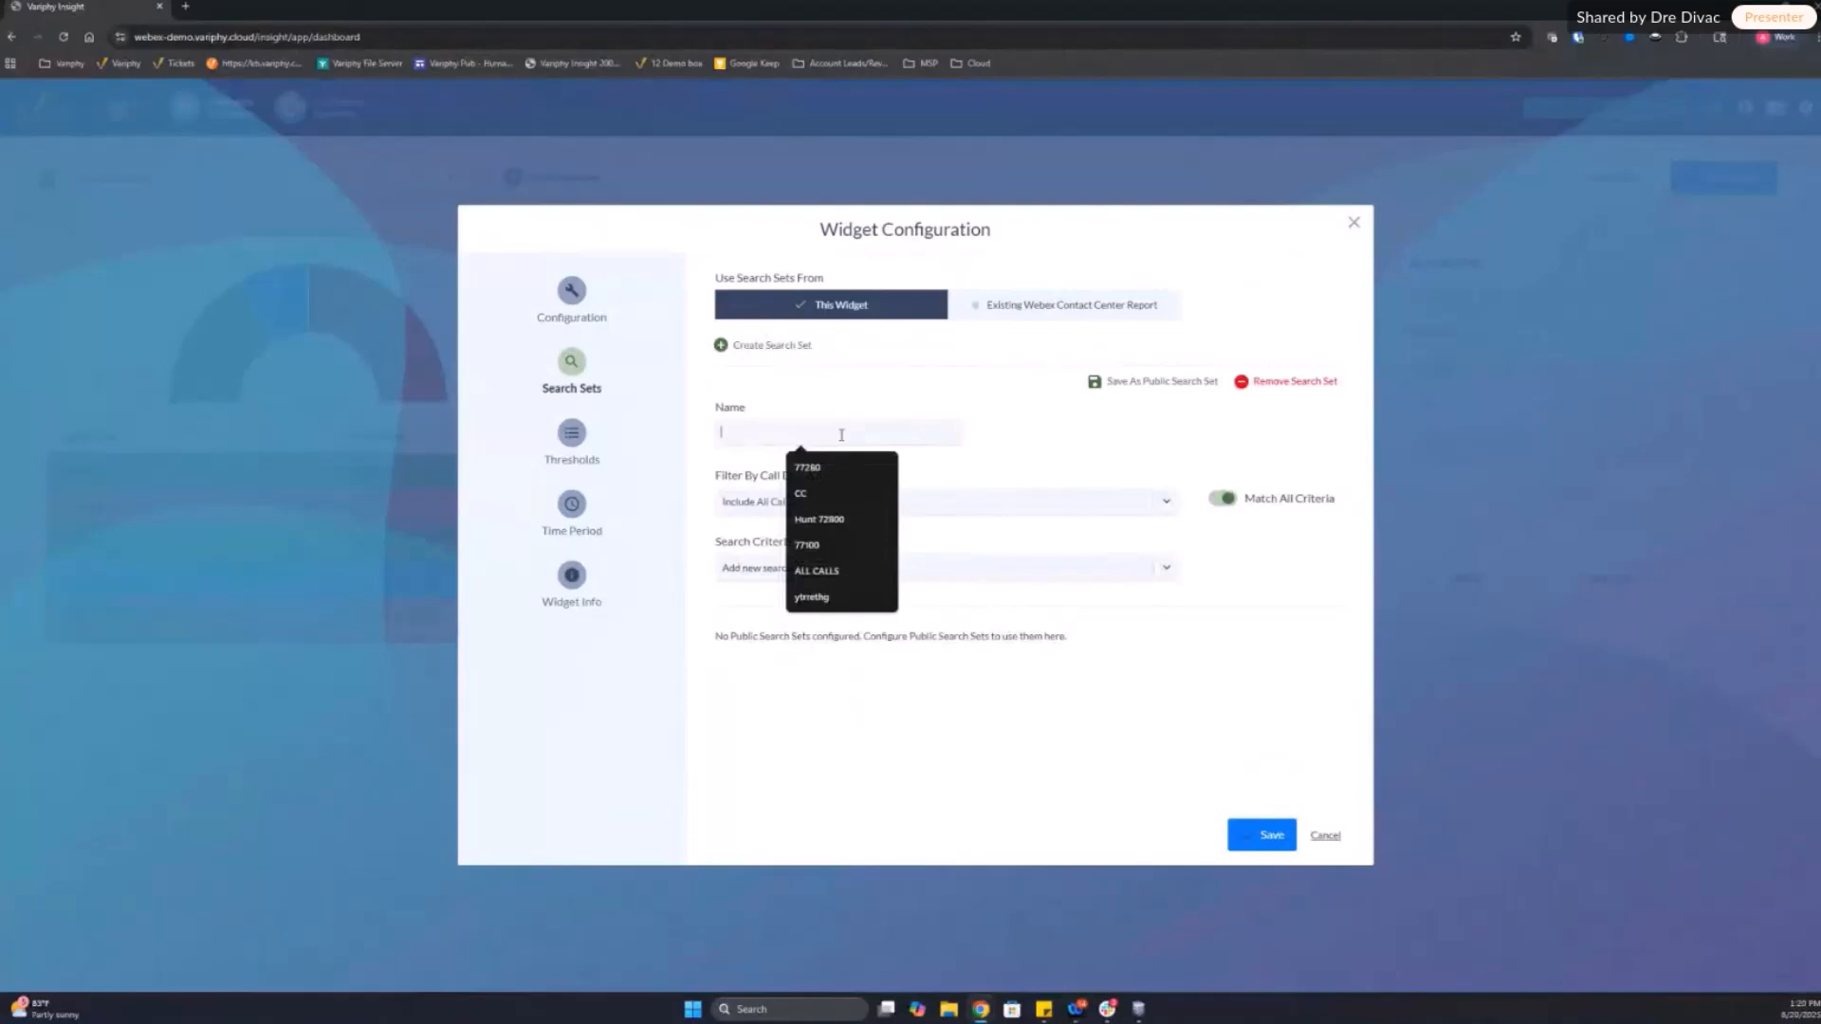
{"action": "type", "text": "CC Supp"}
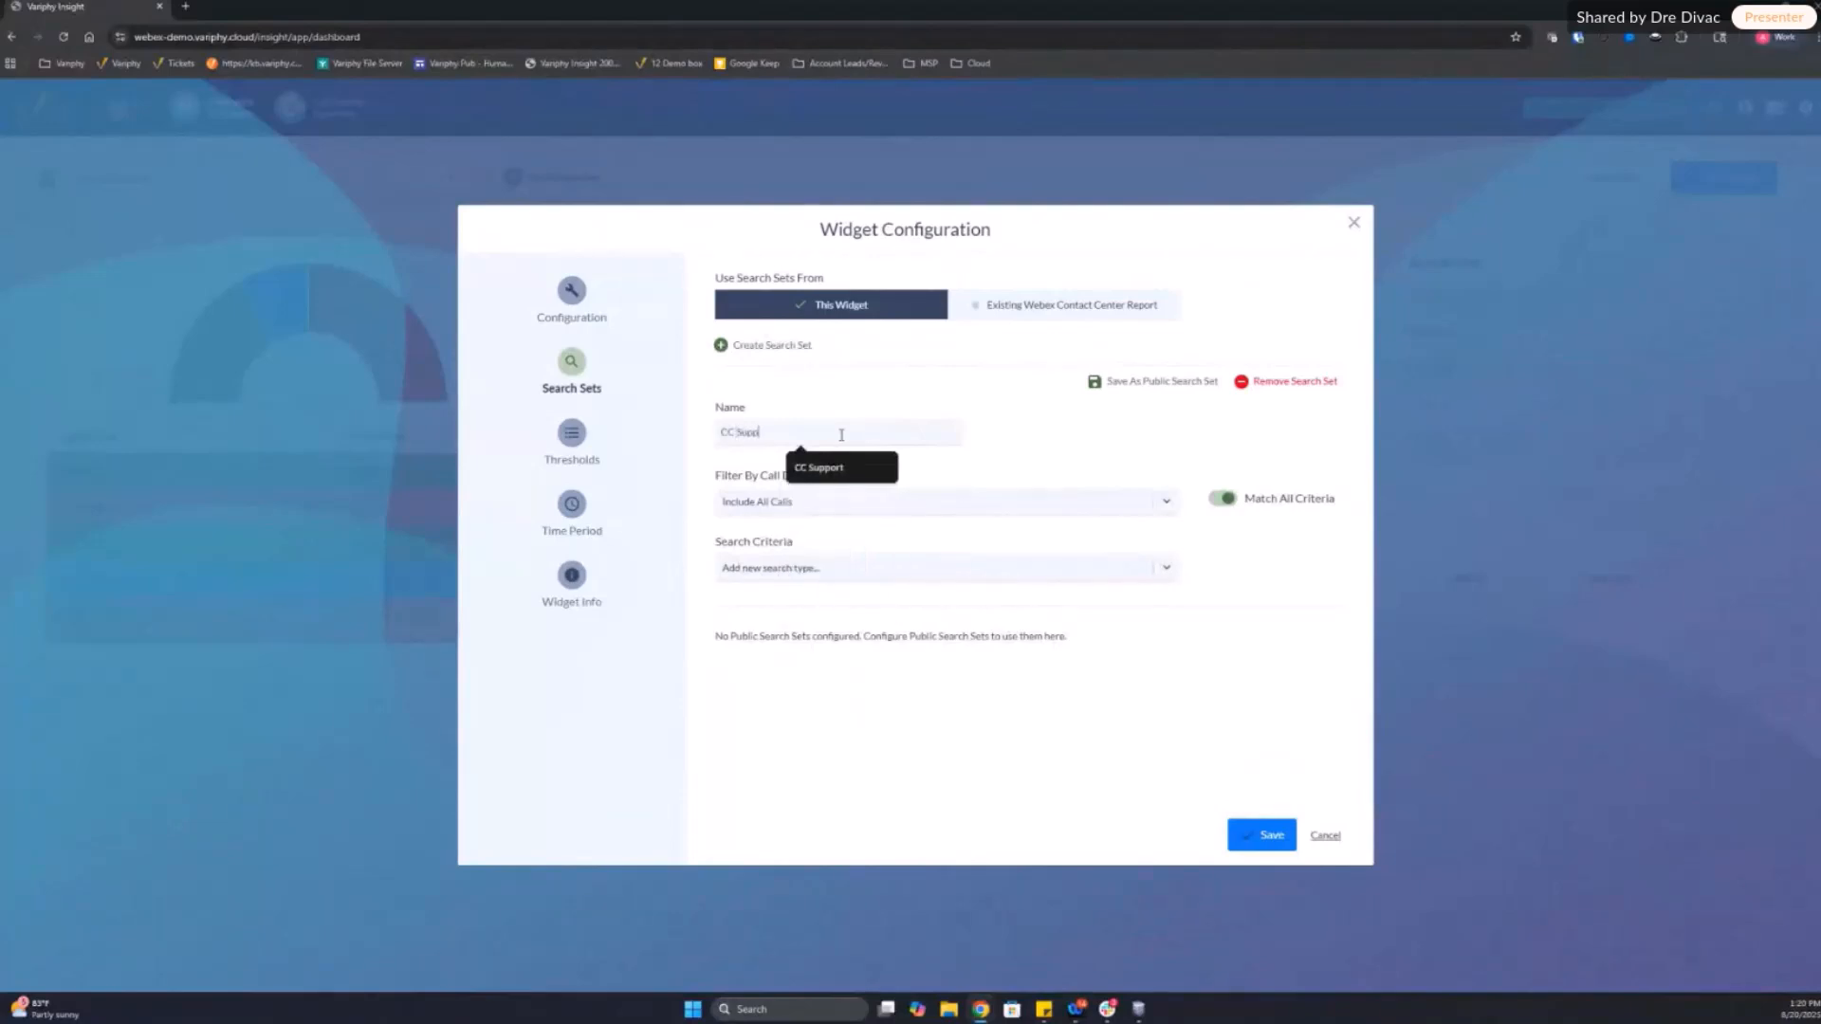
{"action": "type", "text": "ort"}
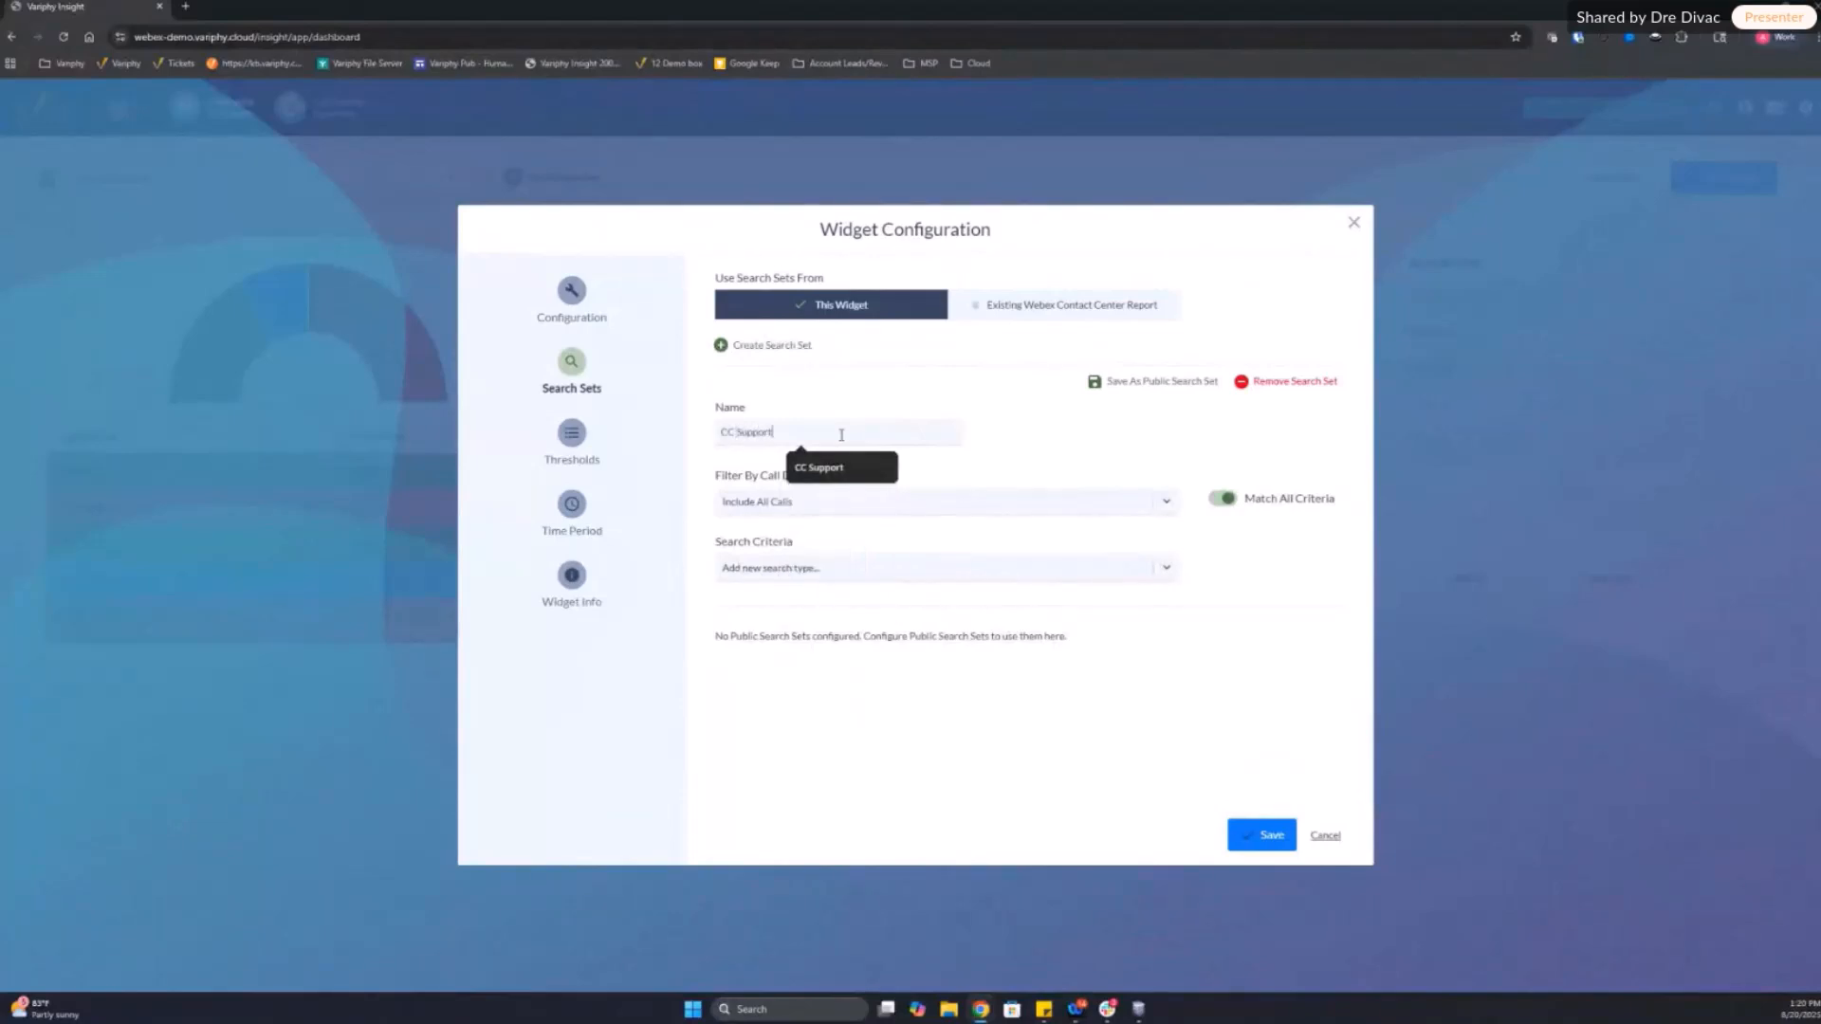
Step: Add a Queue Name criterion to the CC Support search set and select CC Support Queue as its value
{"action": "left_click", "coordinate": [865, 572]}
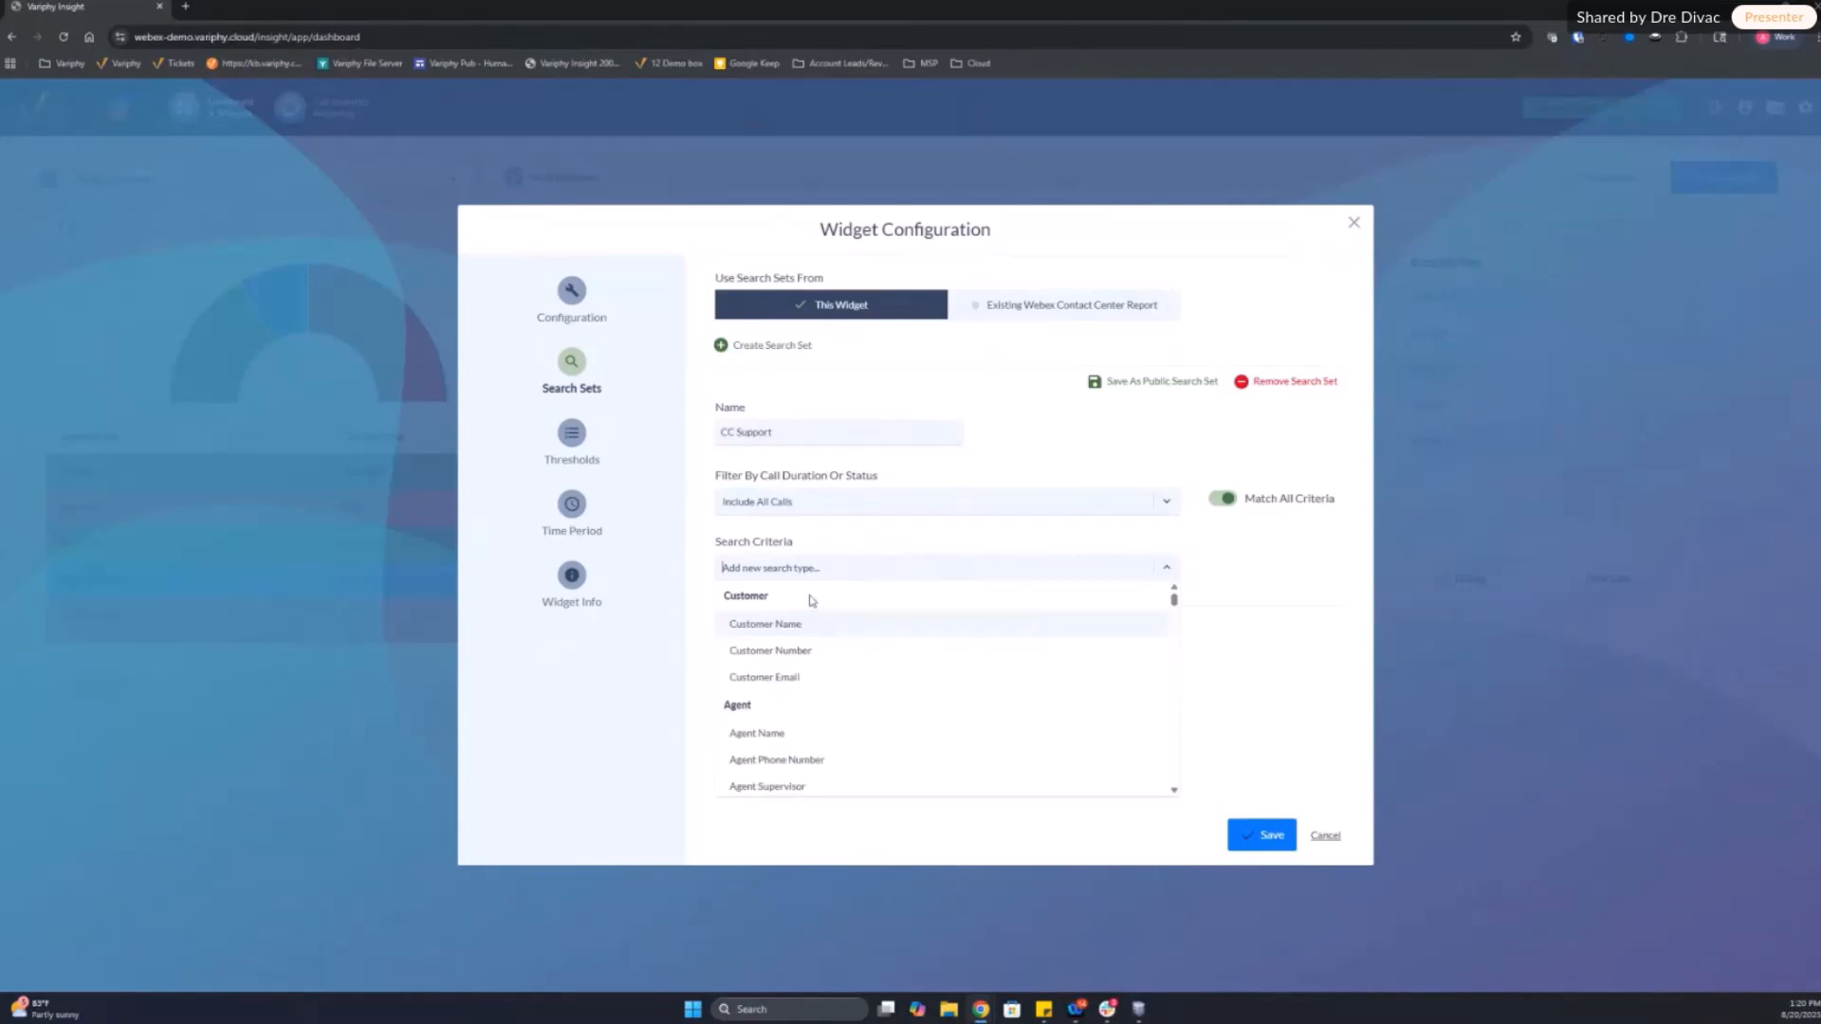
{"action": "type", "text": "queue"}
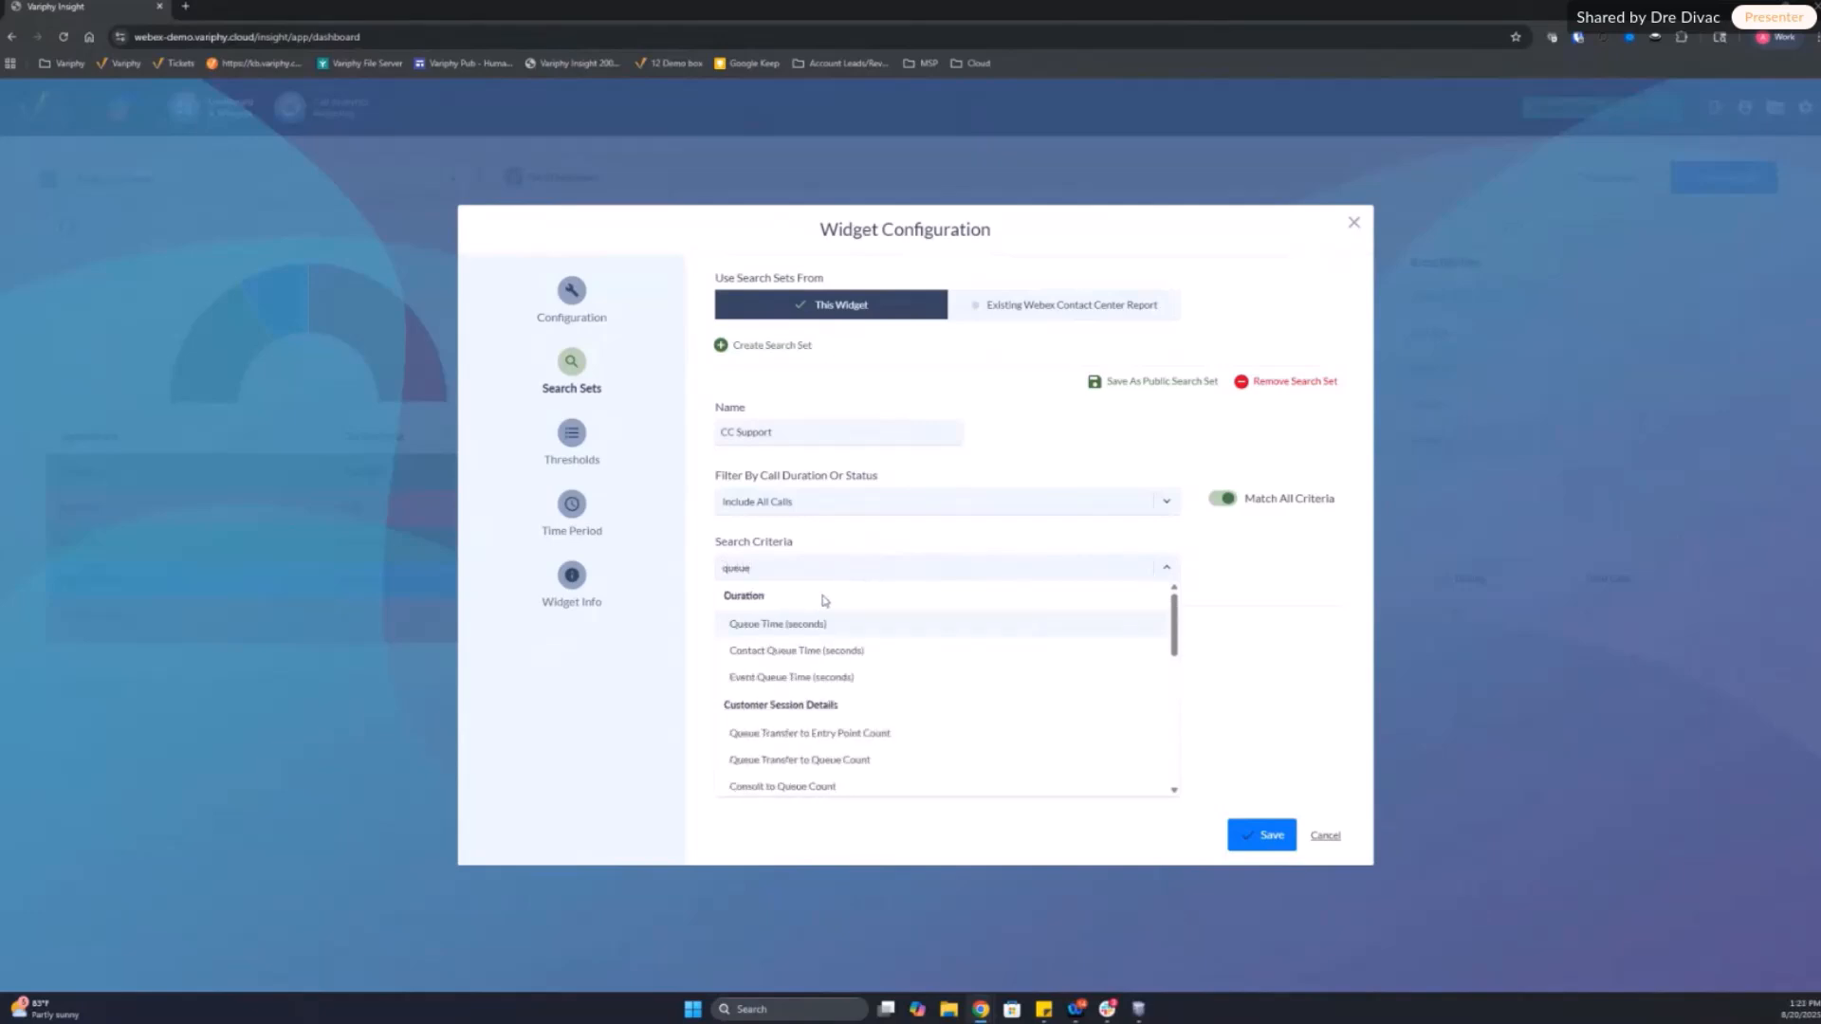
{"action": "scroll", "coordinate": [806, 607], "scroll_direction": "down", "scroll_amount": 10}
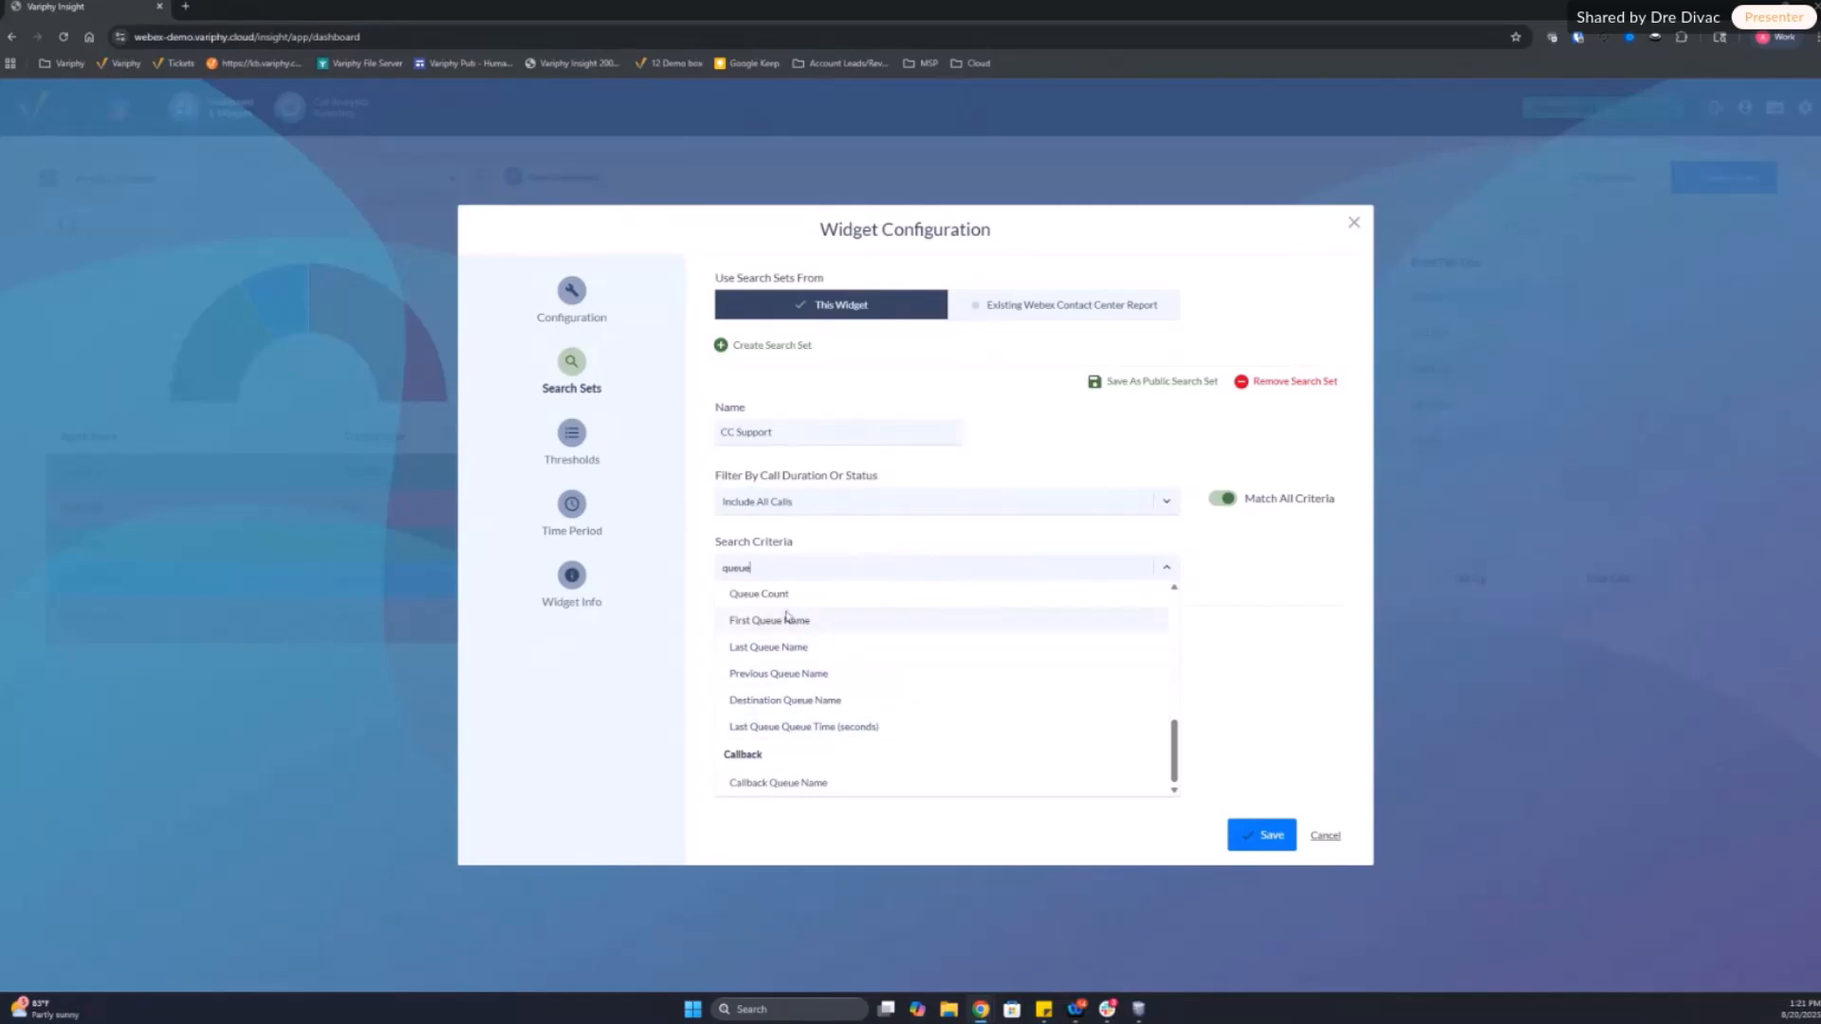
{"action": "scroll", "coordinate": [849, 679], "scroll_direction": "up", "scroll_amount": 5}
{"action": "left_click", "coordinate": [881, 615]}
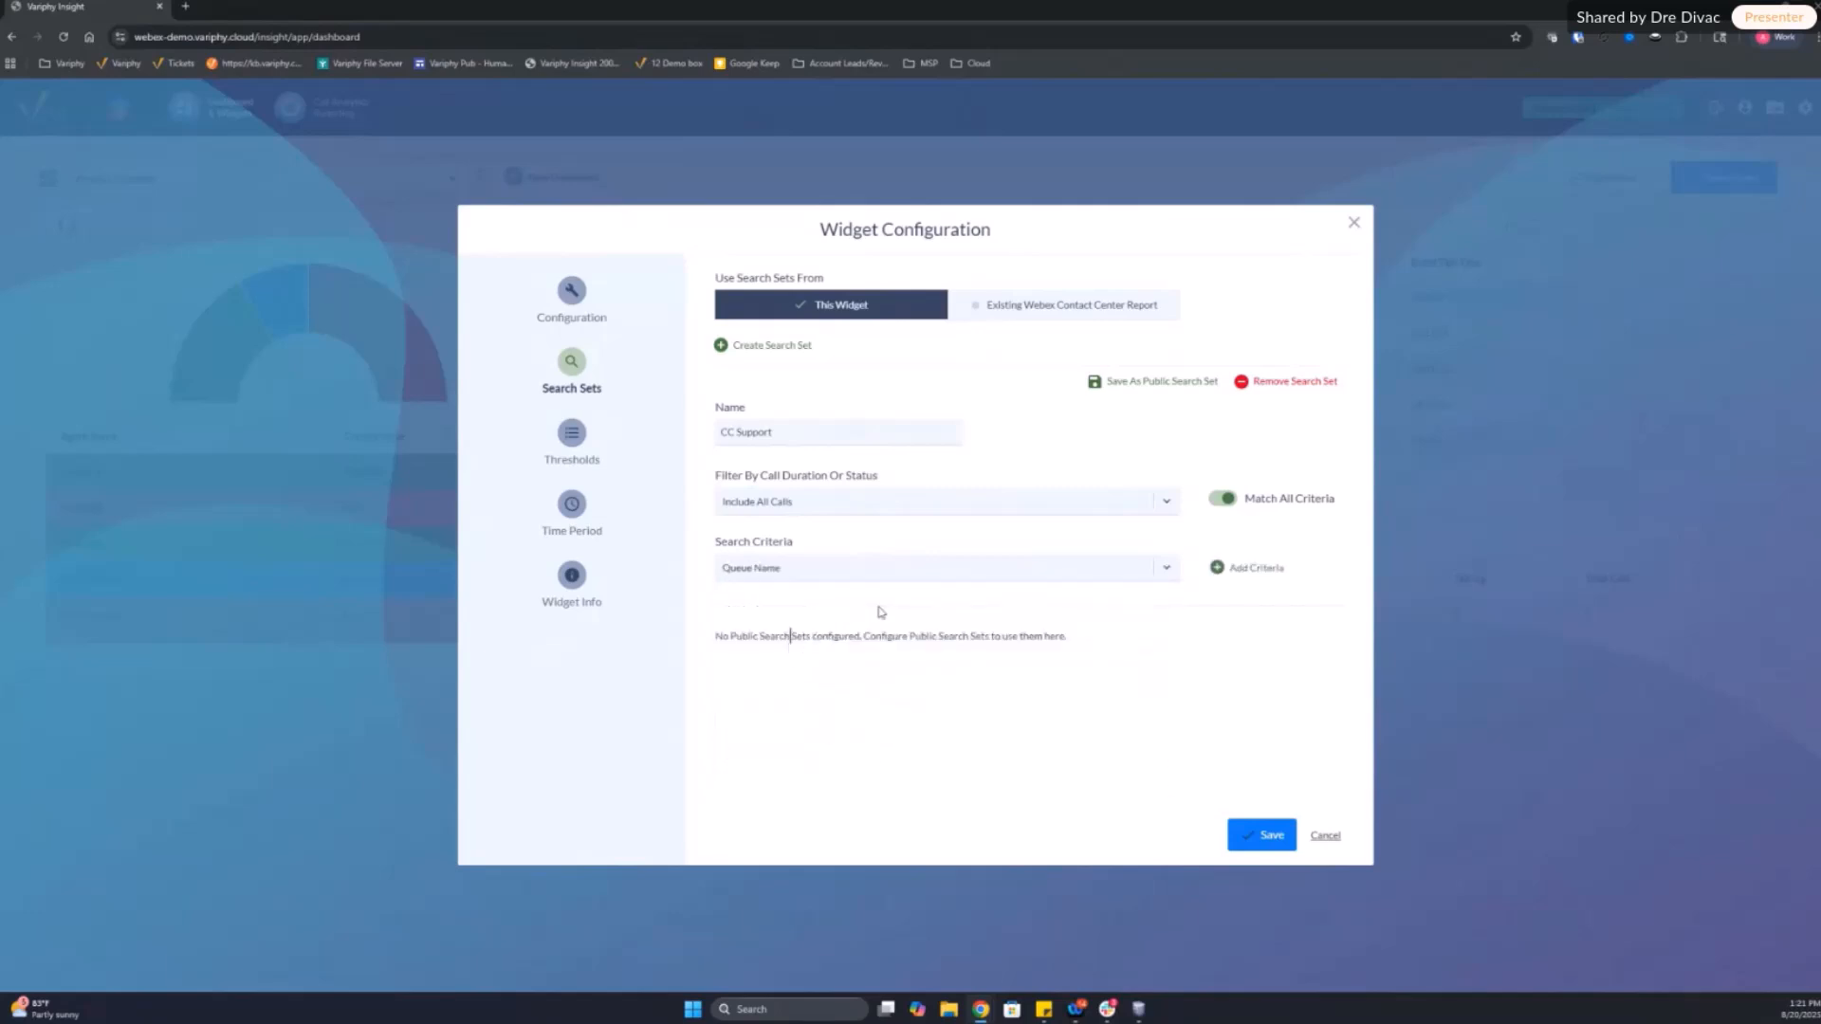
{"action": "left_click", "coordinate": [1225, 568]}
{"action": "left_click", "coordinate": [808, 648]}
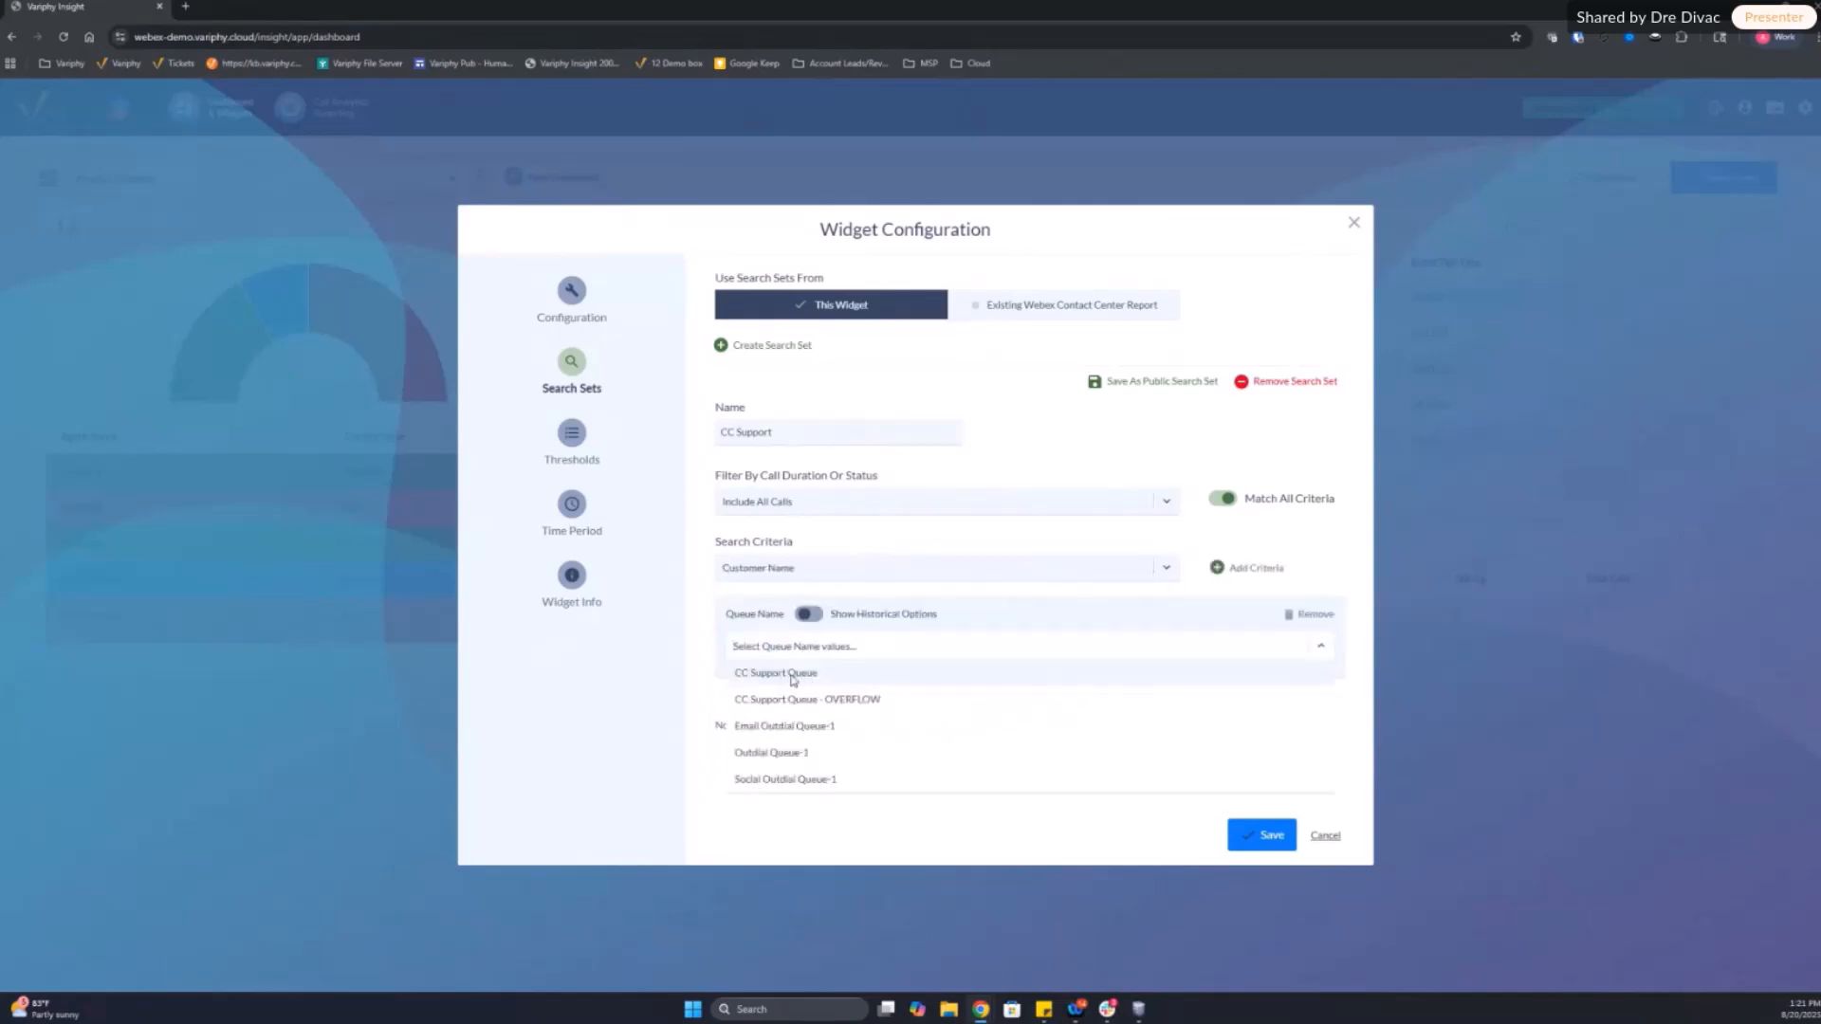
{"action": "left_click", "coordinate": [792, 675]}
{"action": "left_click", "coordinate": [1043, 791]}
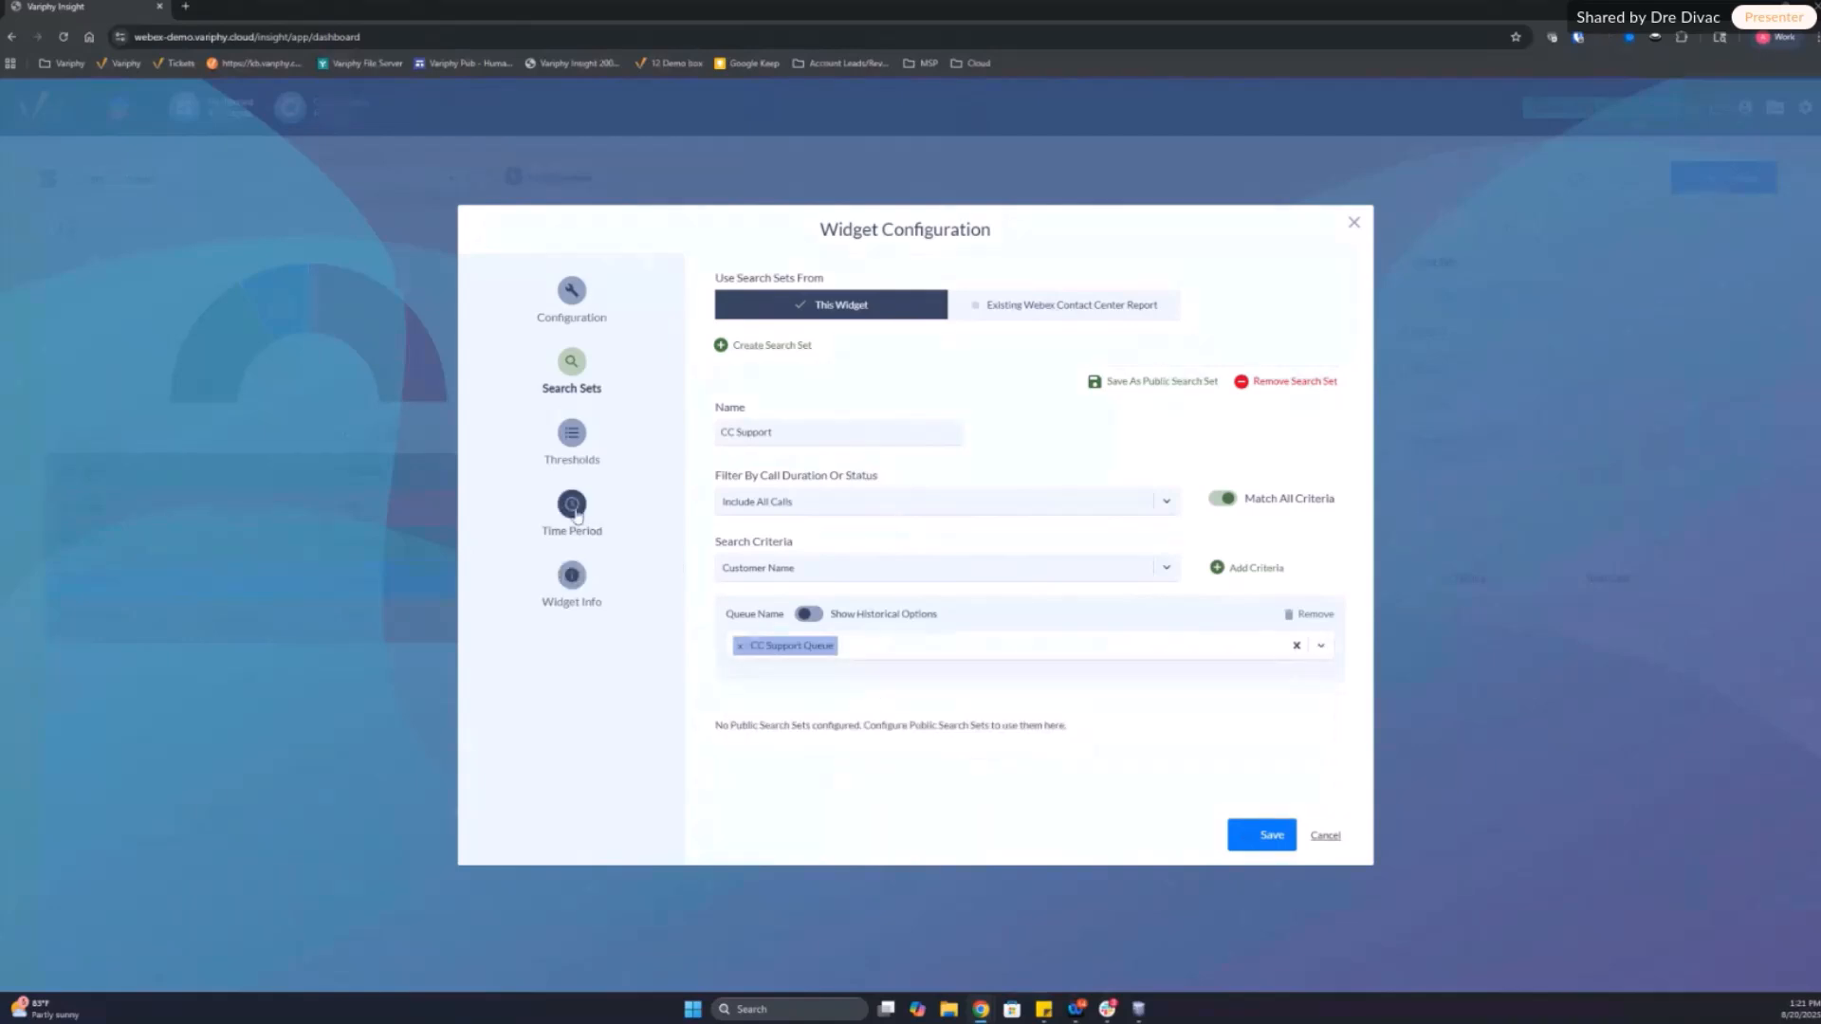
Step: Set the grouping widget's date/time range to Current and Previous 2 Months
{"action": "left_click", "coordinate": [572, 508]}
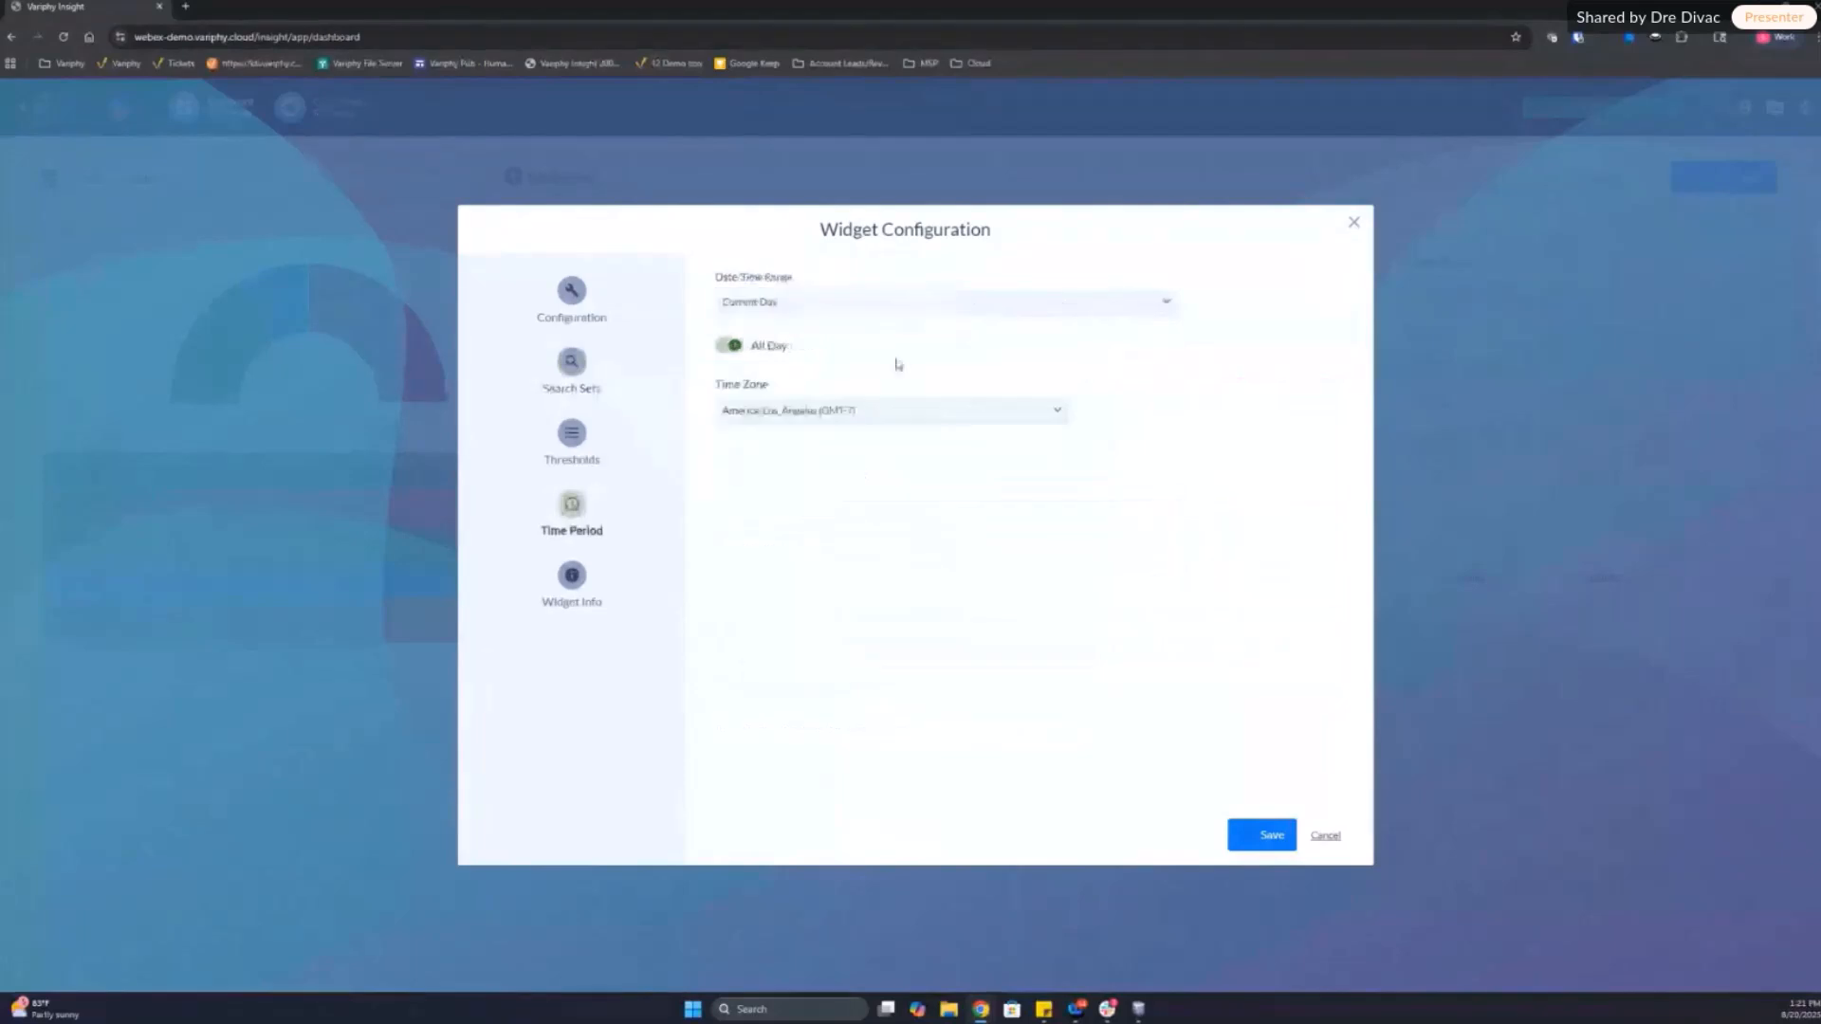
{"action": "left_click", "coordinate": [882, 306]}
{"action": "left_click_drag", "start_coordinate": [1174, 431], "coordinate": [1176, 488]}
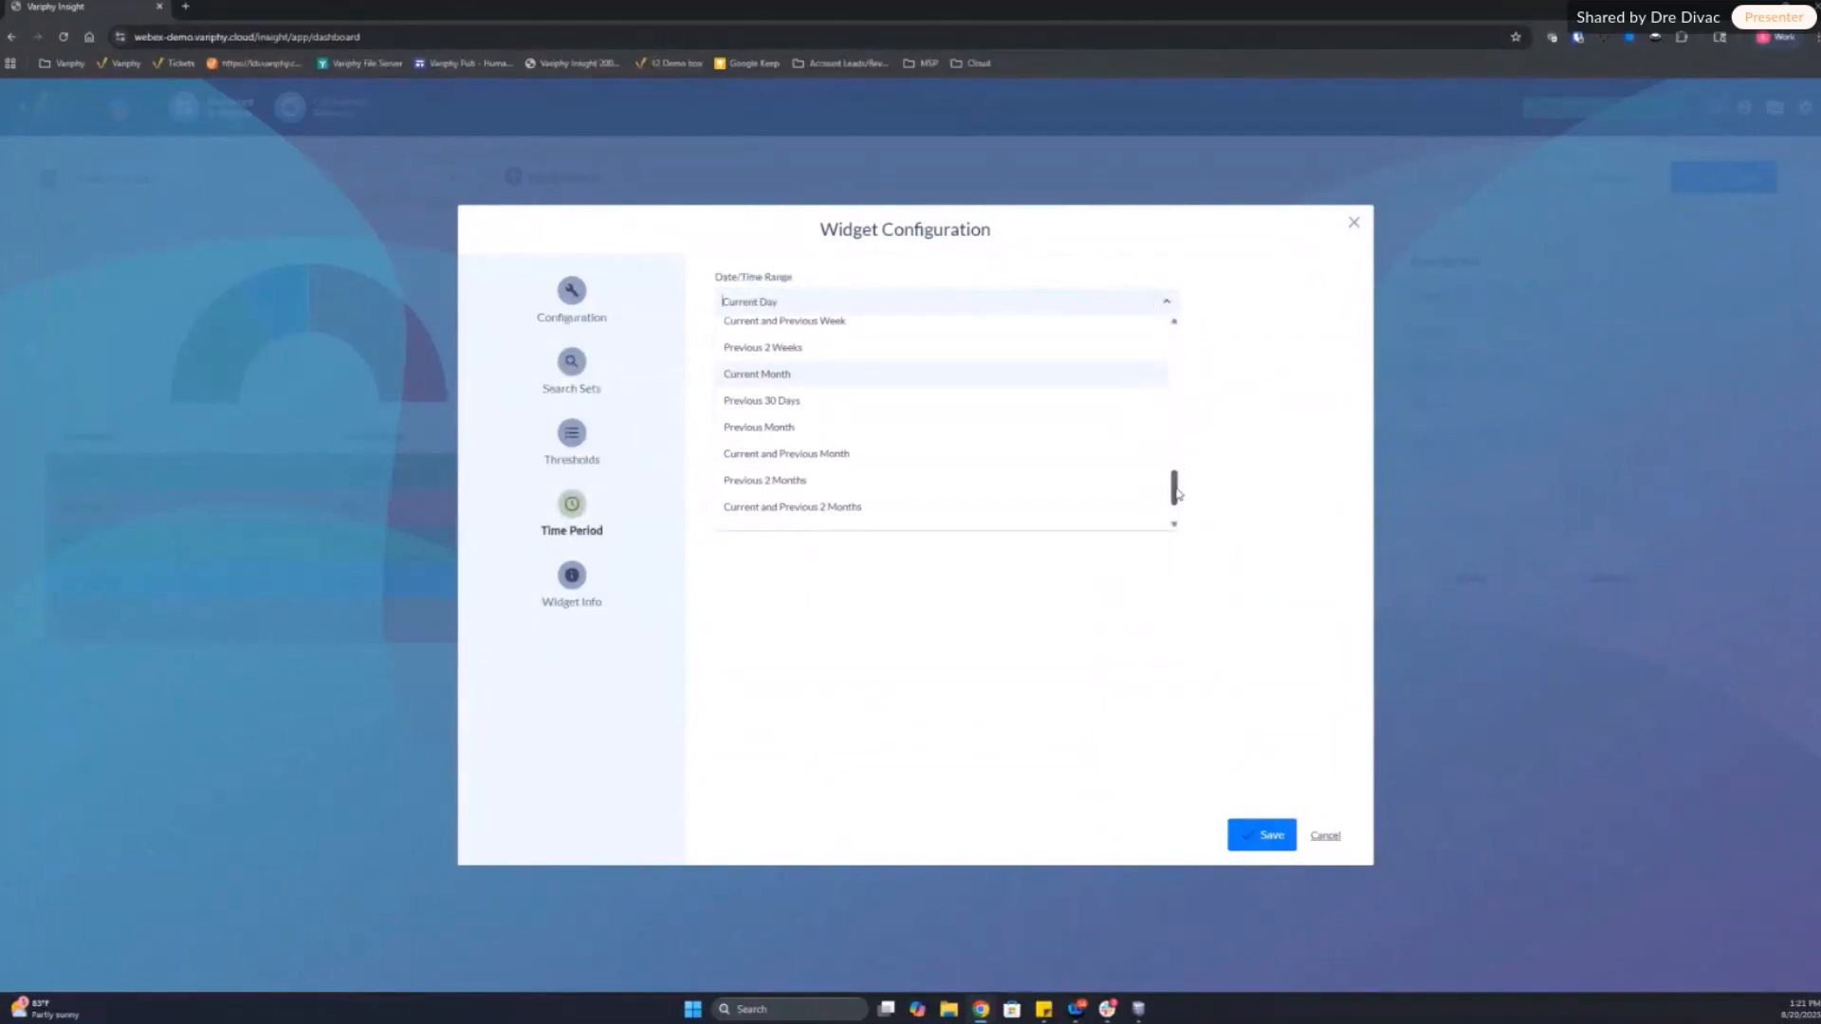
{"action": "left_click", "coordinate": [831, 518]}
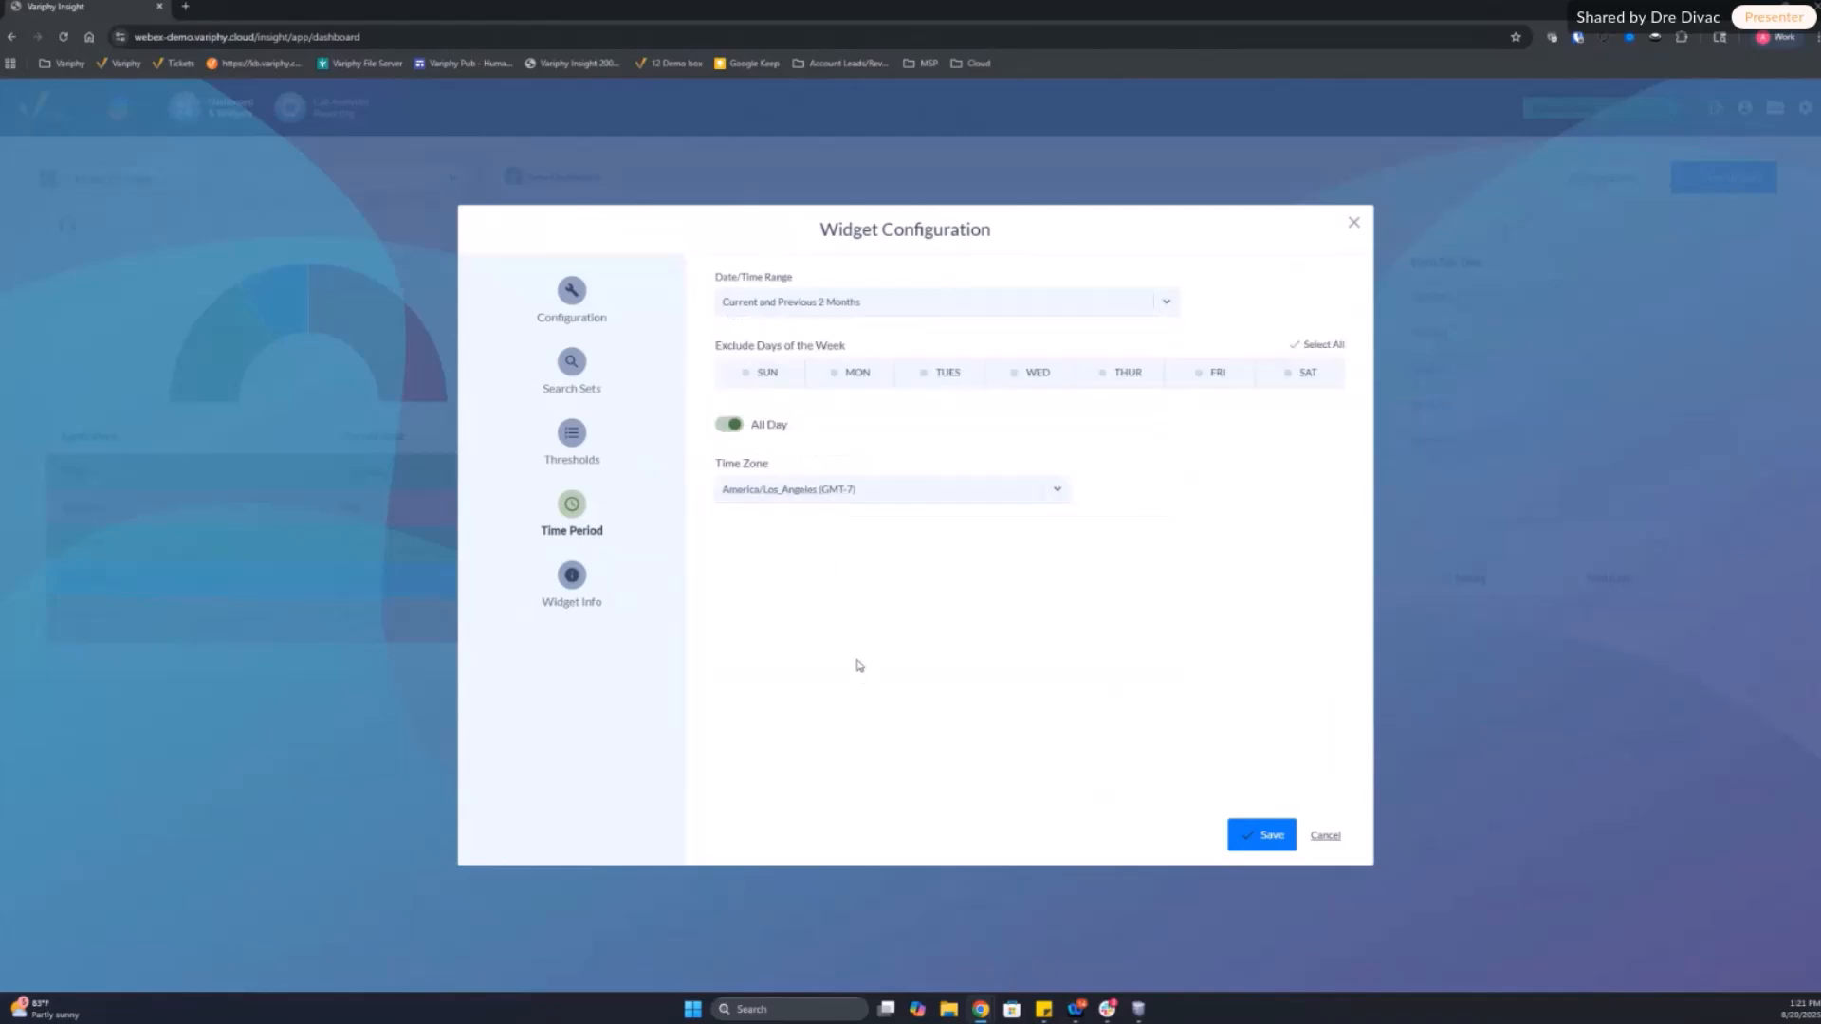
Step: Choose an icon for the grouping widget and save its configuration to the dashboard
{"action": "left_click", "coordinate": [597, 318]}
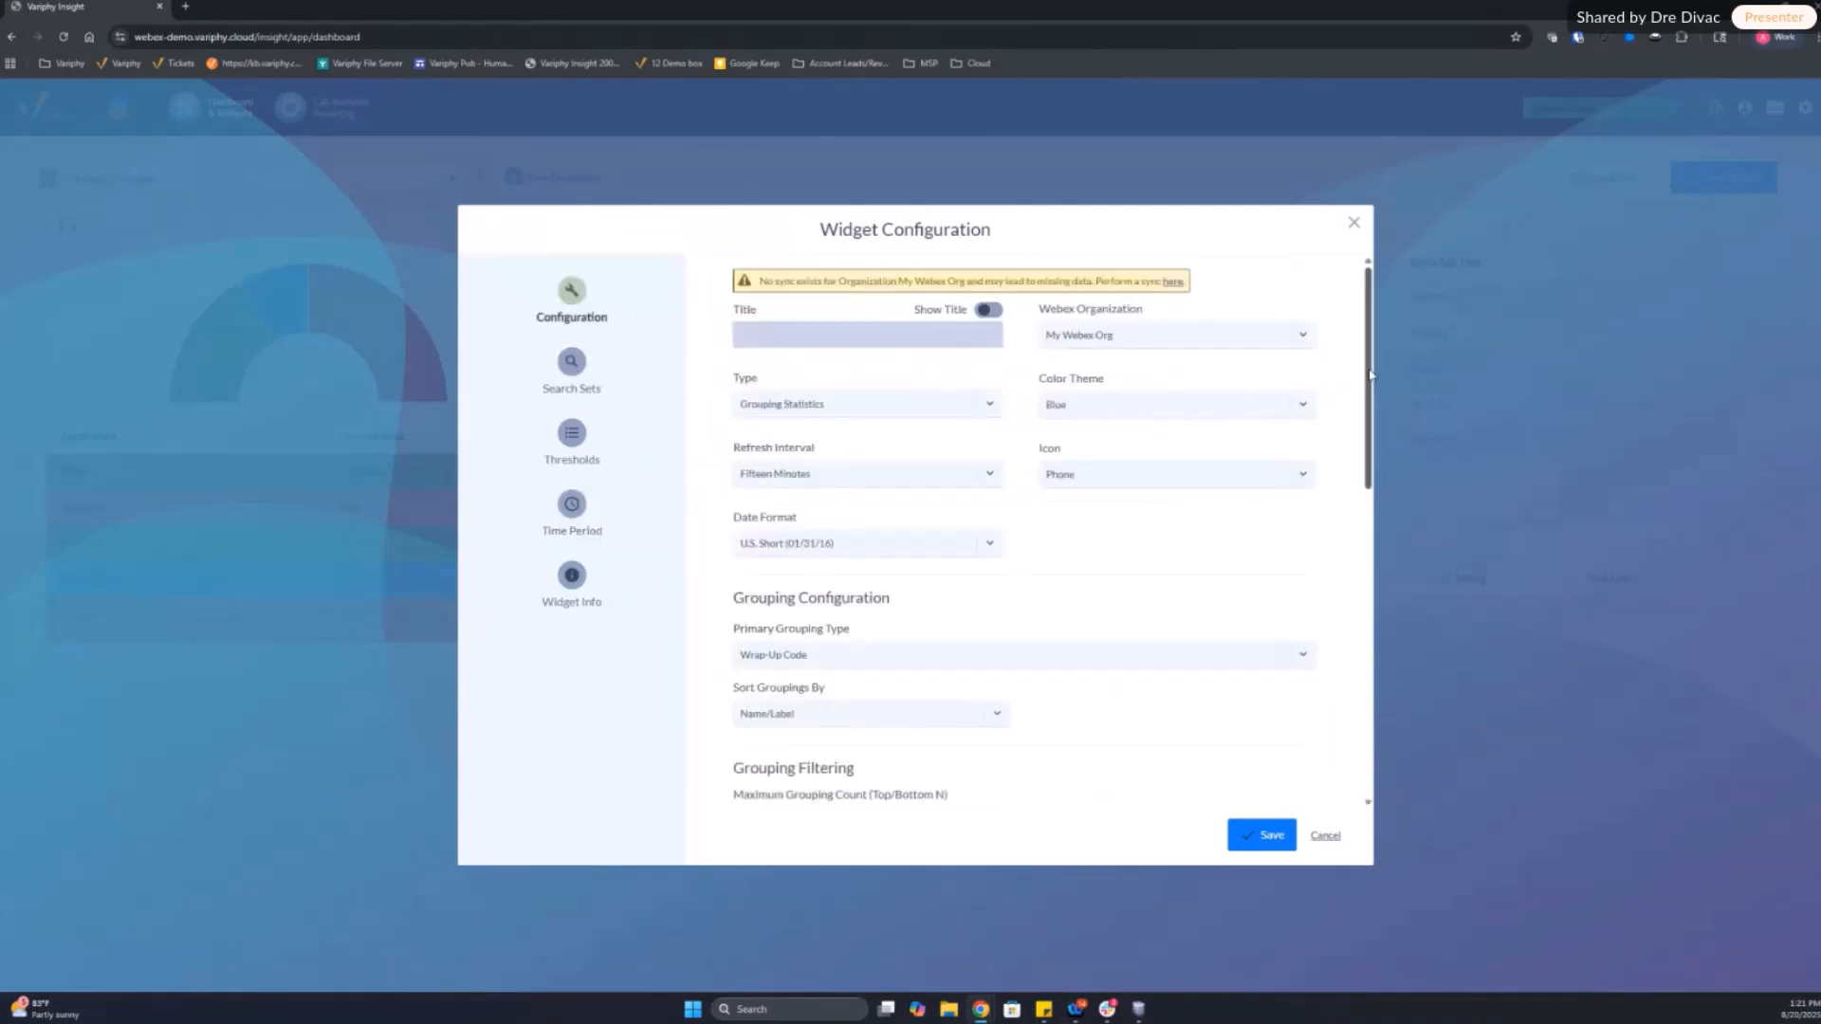
{"action": "scroll", "coordinate": [1367, 384], "scroll_direction": "down", "scroll_amount": 1}
{"action": "scroll", "coordinate": [1367, 384], "scroll_direction": "up", "scroll_amount": 1}
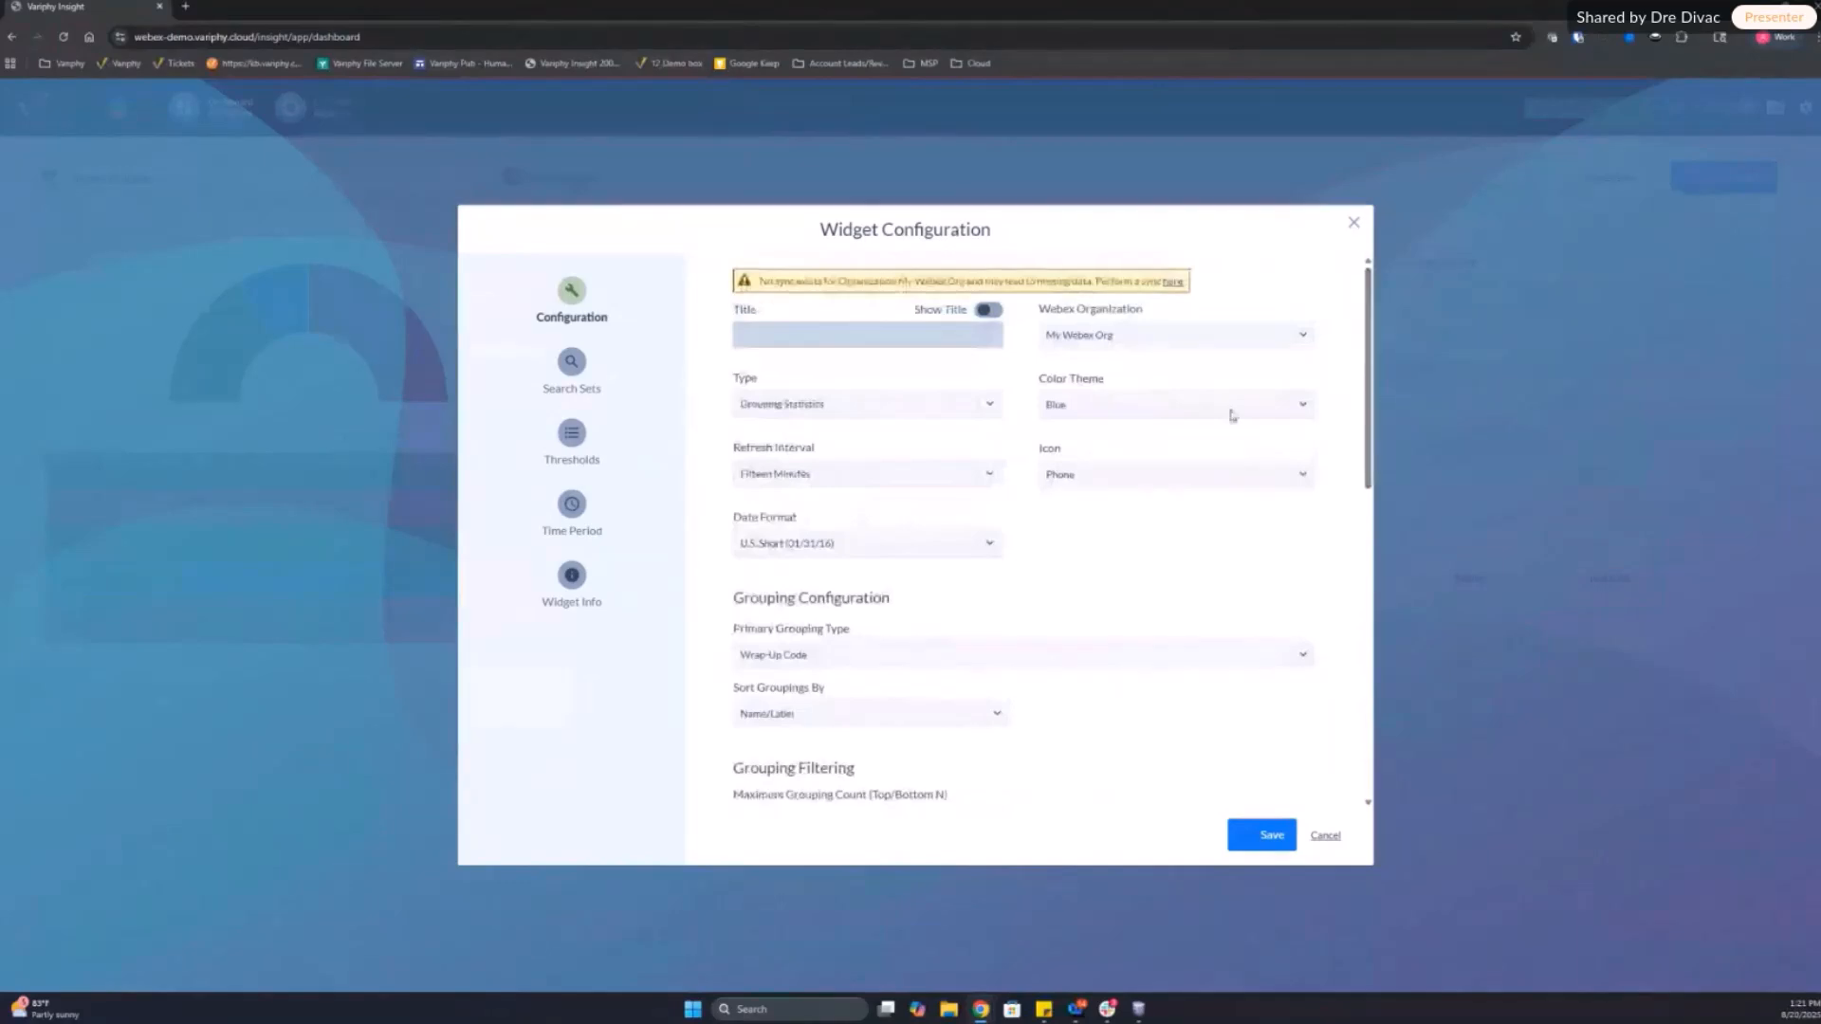
{"action": "left_click", "coordinate": [1112, 479]}
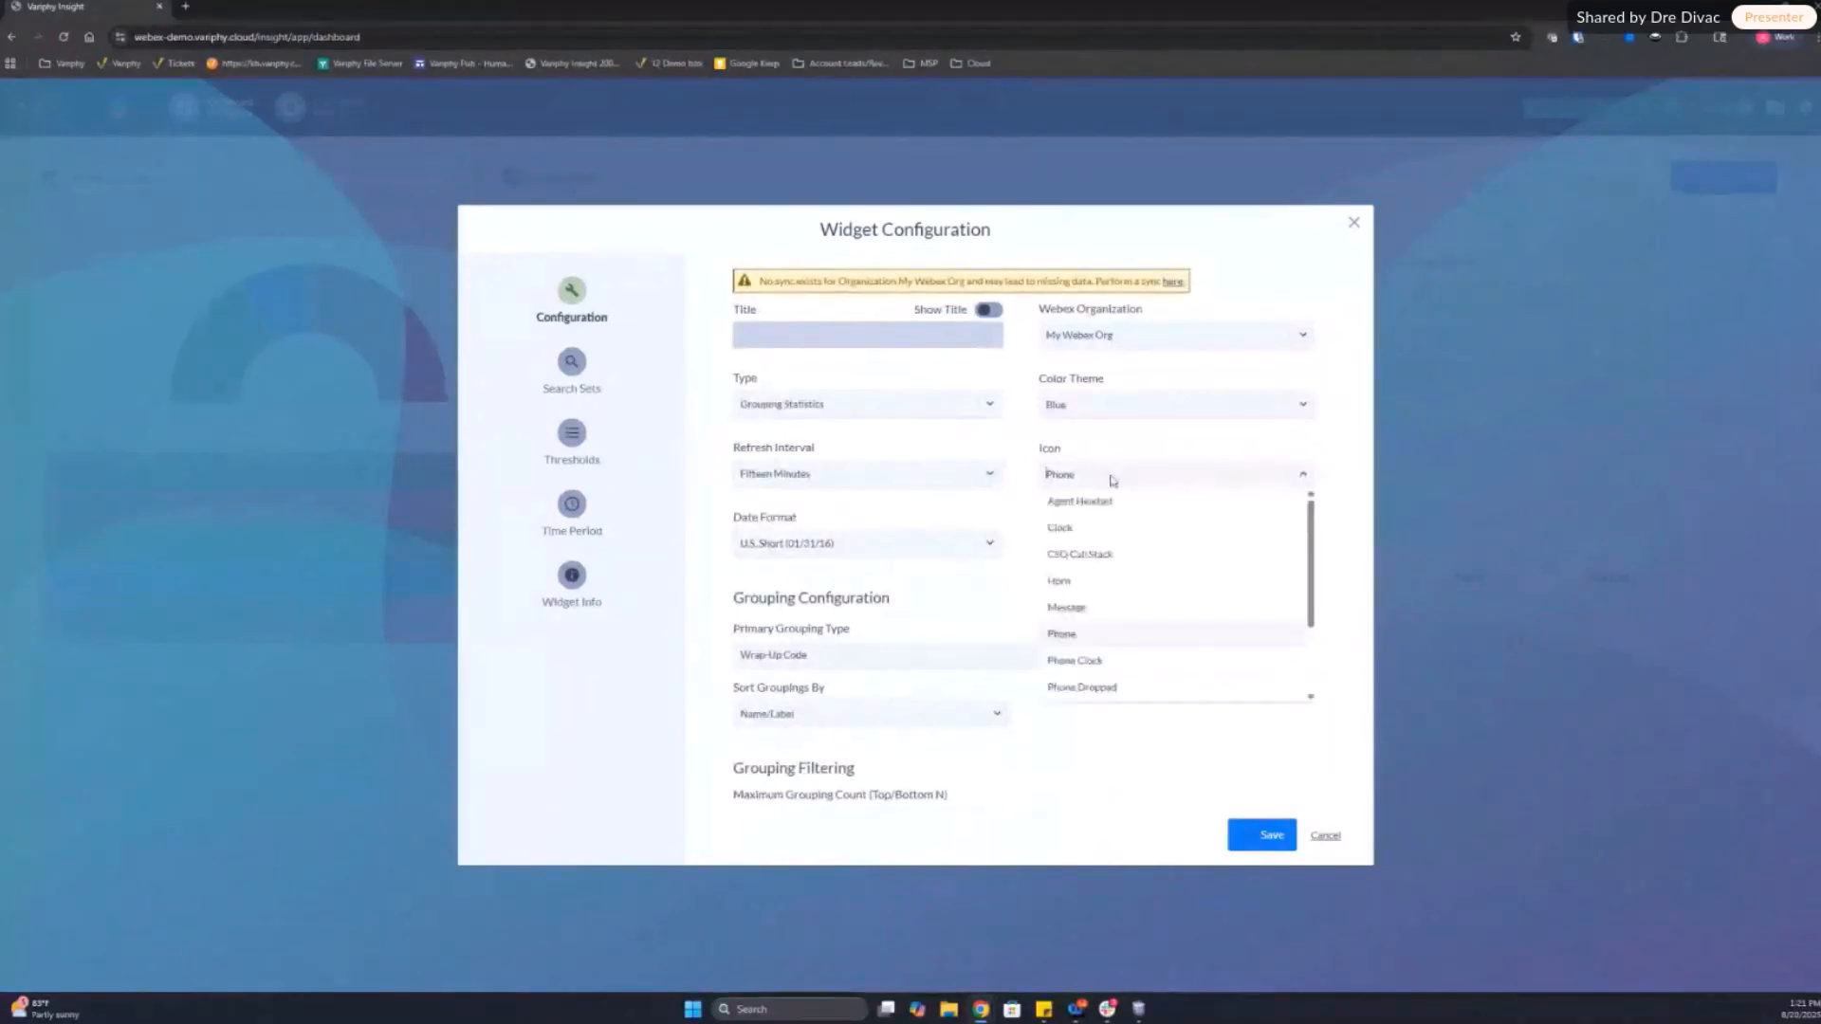
{"action": "left_click", "coordinate": [1141, 630]}
{"action": "left_click", "coordinate": [1257, 847]}
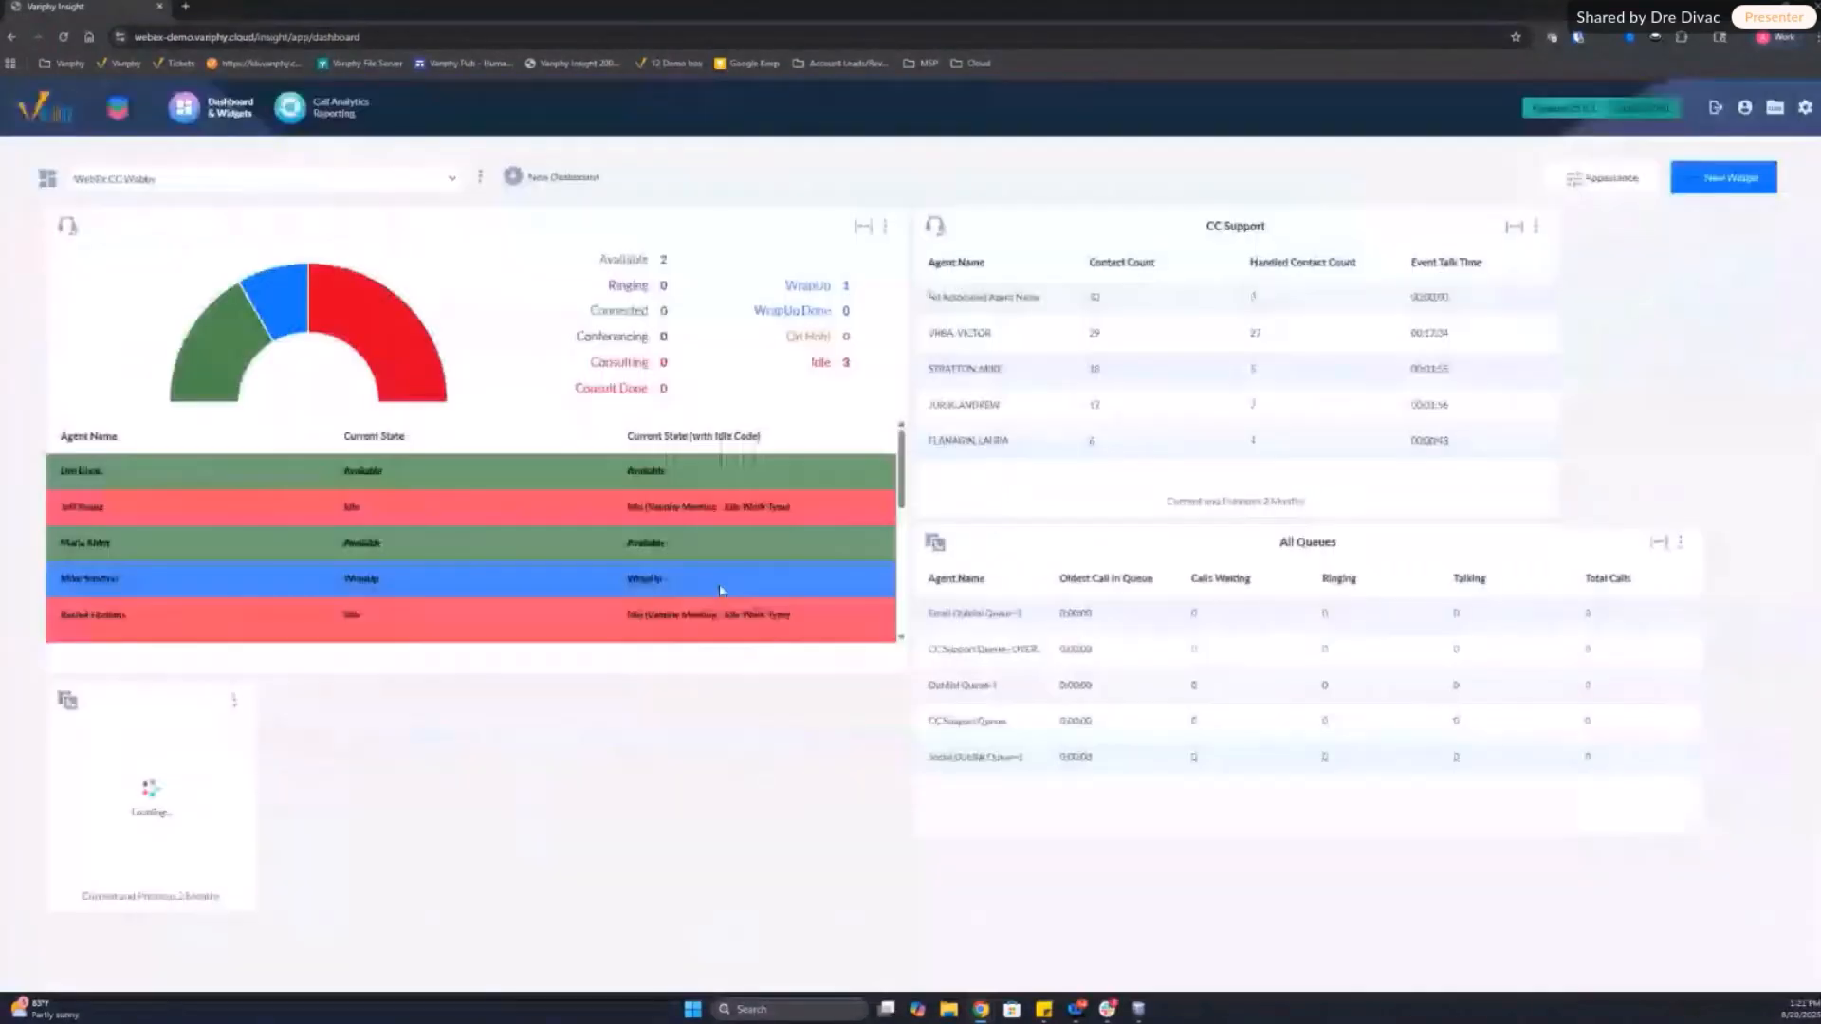
Step: Enlarge the wrap-up code widget in width and height until all its rows fit without scrolling
{"action": "left_click_drag", "start_coordinate": [247, 906], "coordinate": [550, 898]}
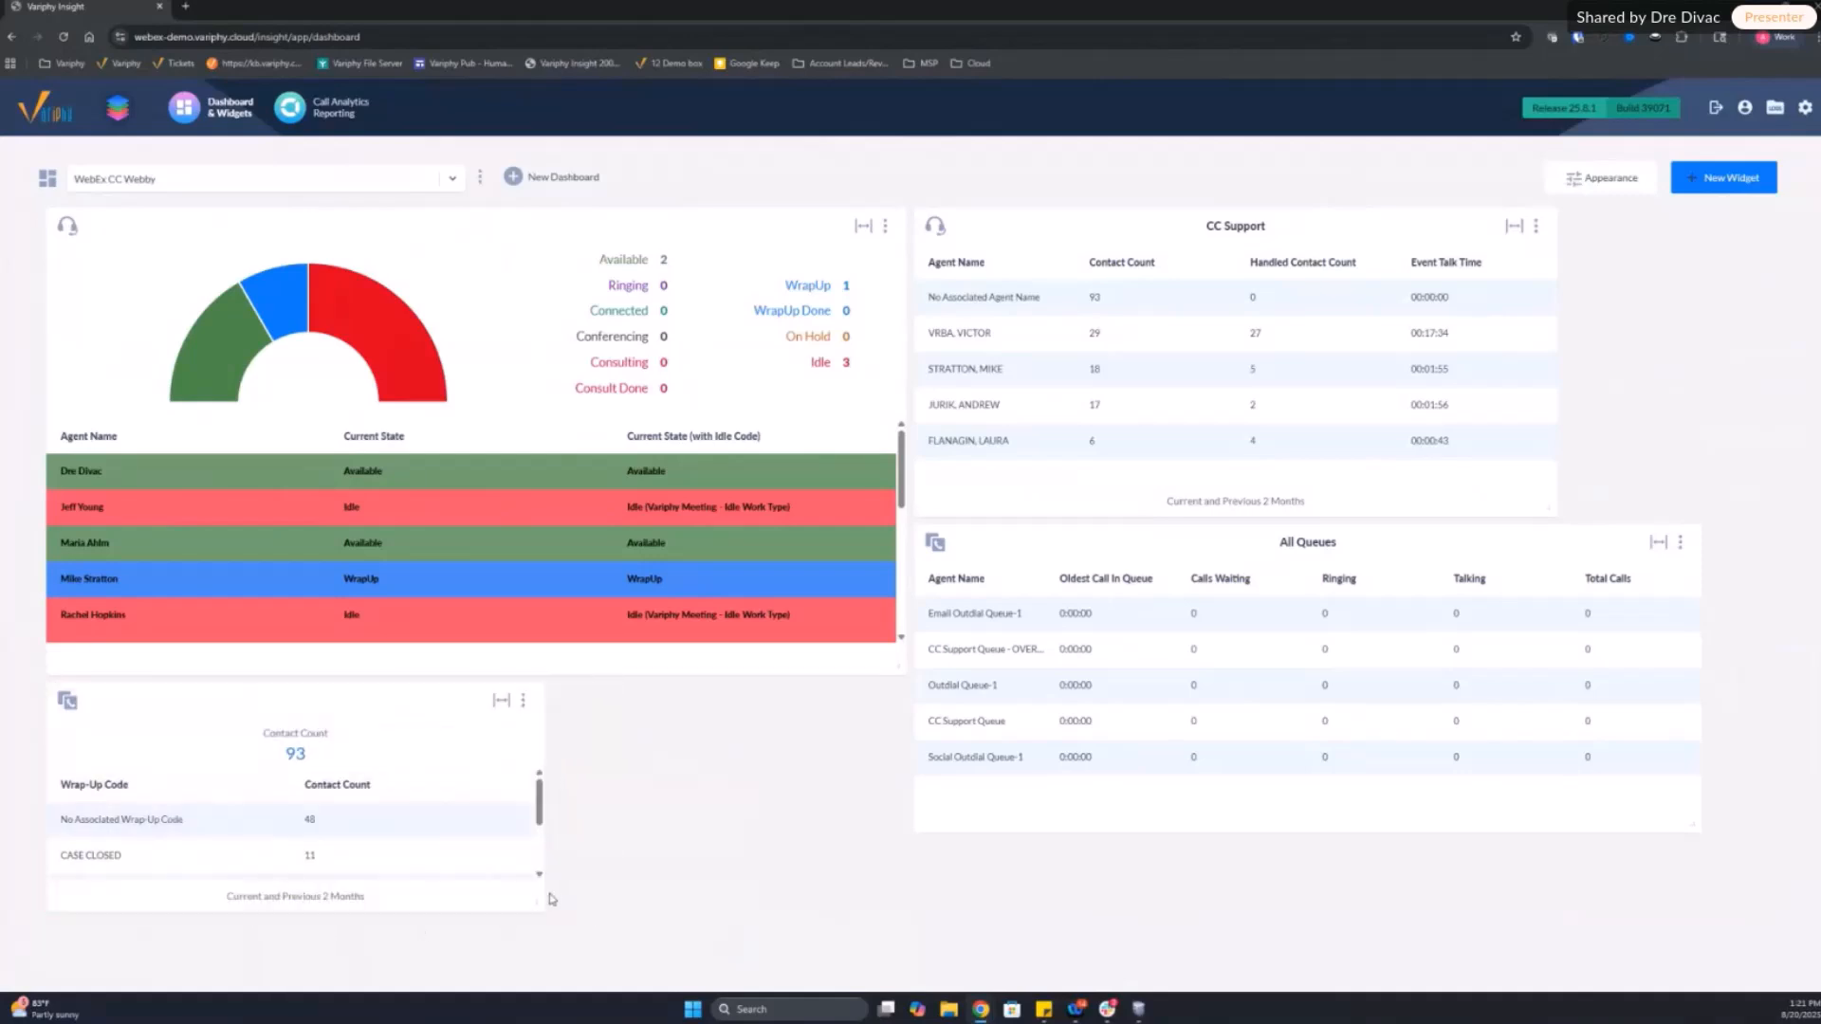
{"action": "scroll", "coordinate": [607, 858], "scroll_direction": "down", "scroll_amount": 2}
{"action": "left_click_drag", "start_coordinate": [543, 770], "coordinate": [546, 910]}
{"action": "scroll", "coordinate": [608, 803], "scroll_direction": "down", "scroll_amount": 1}
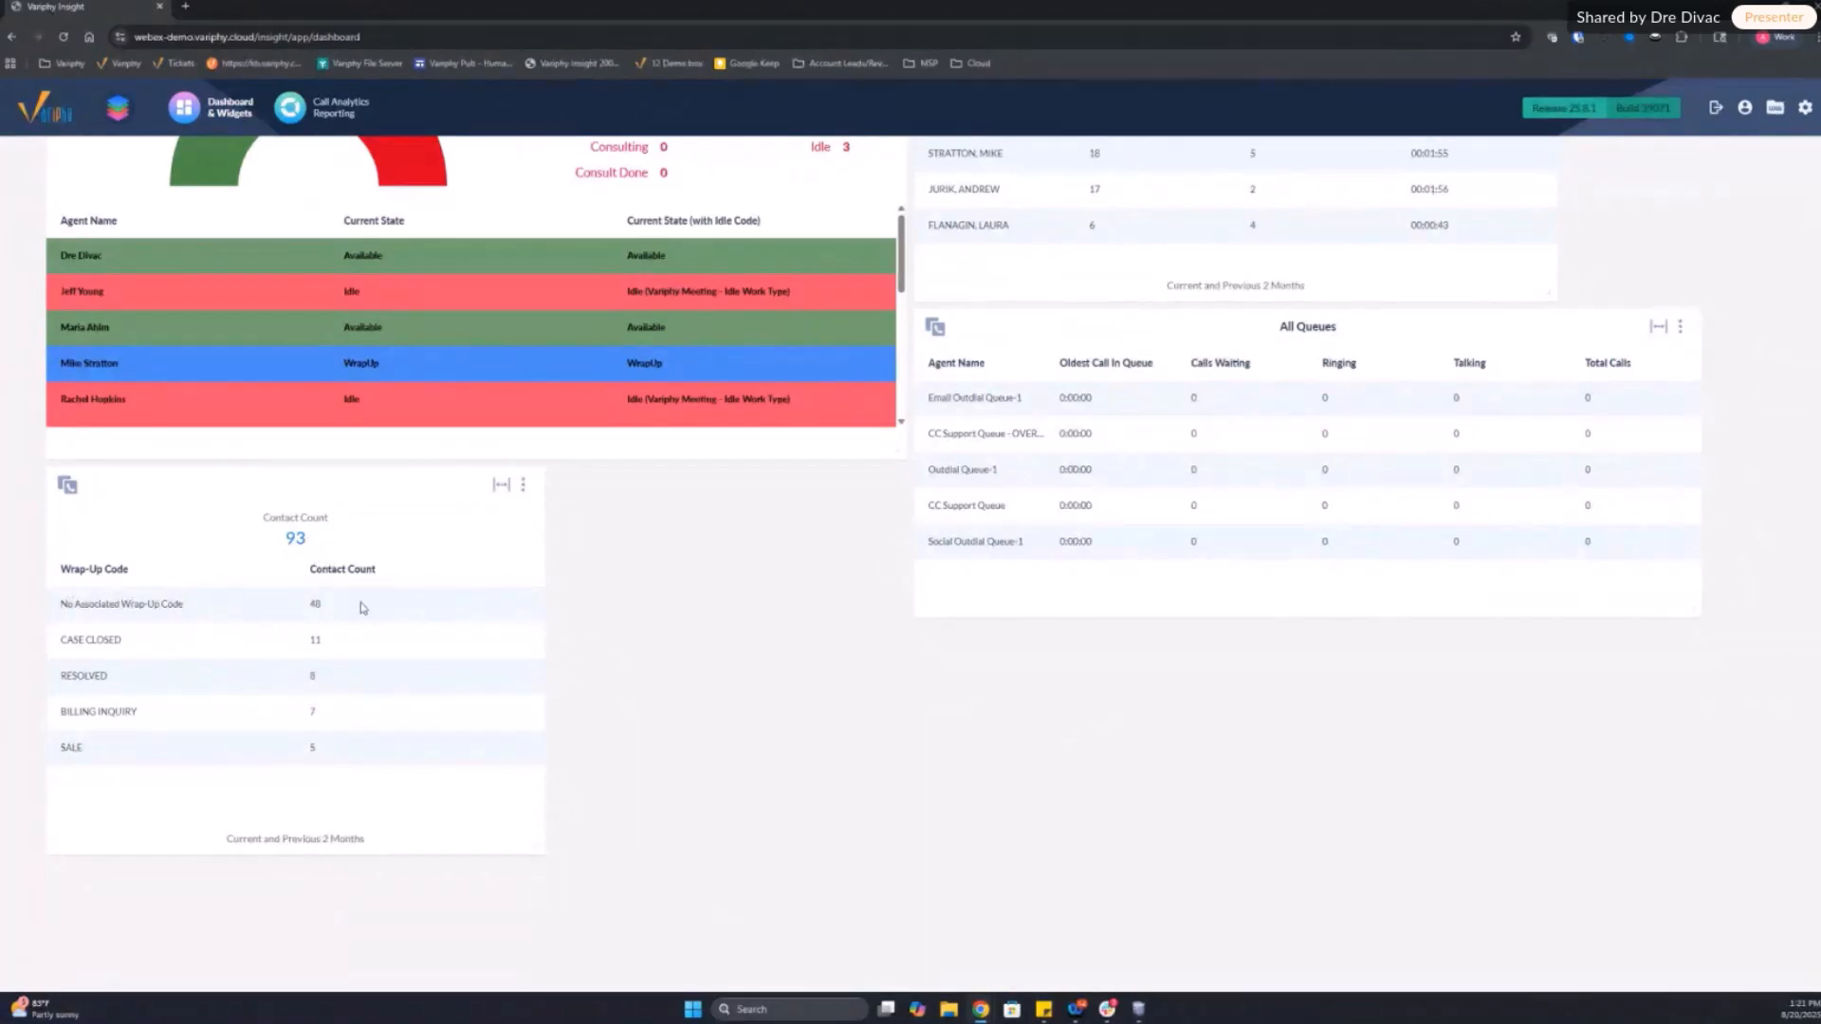
Step: Examine the contact counts per wrap-up code in the new widget and review the whole dashboard
{"action": "left_click_drag", "start_coordinate": [350, 608], "coordinate": [305, 607]}
{"action": "left_click", "coordinate": [329, 635]}
{"action": "double_click", "coordinate": [315, 639]}
{"action": "left_click", "coordinate": [371, 700]}
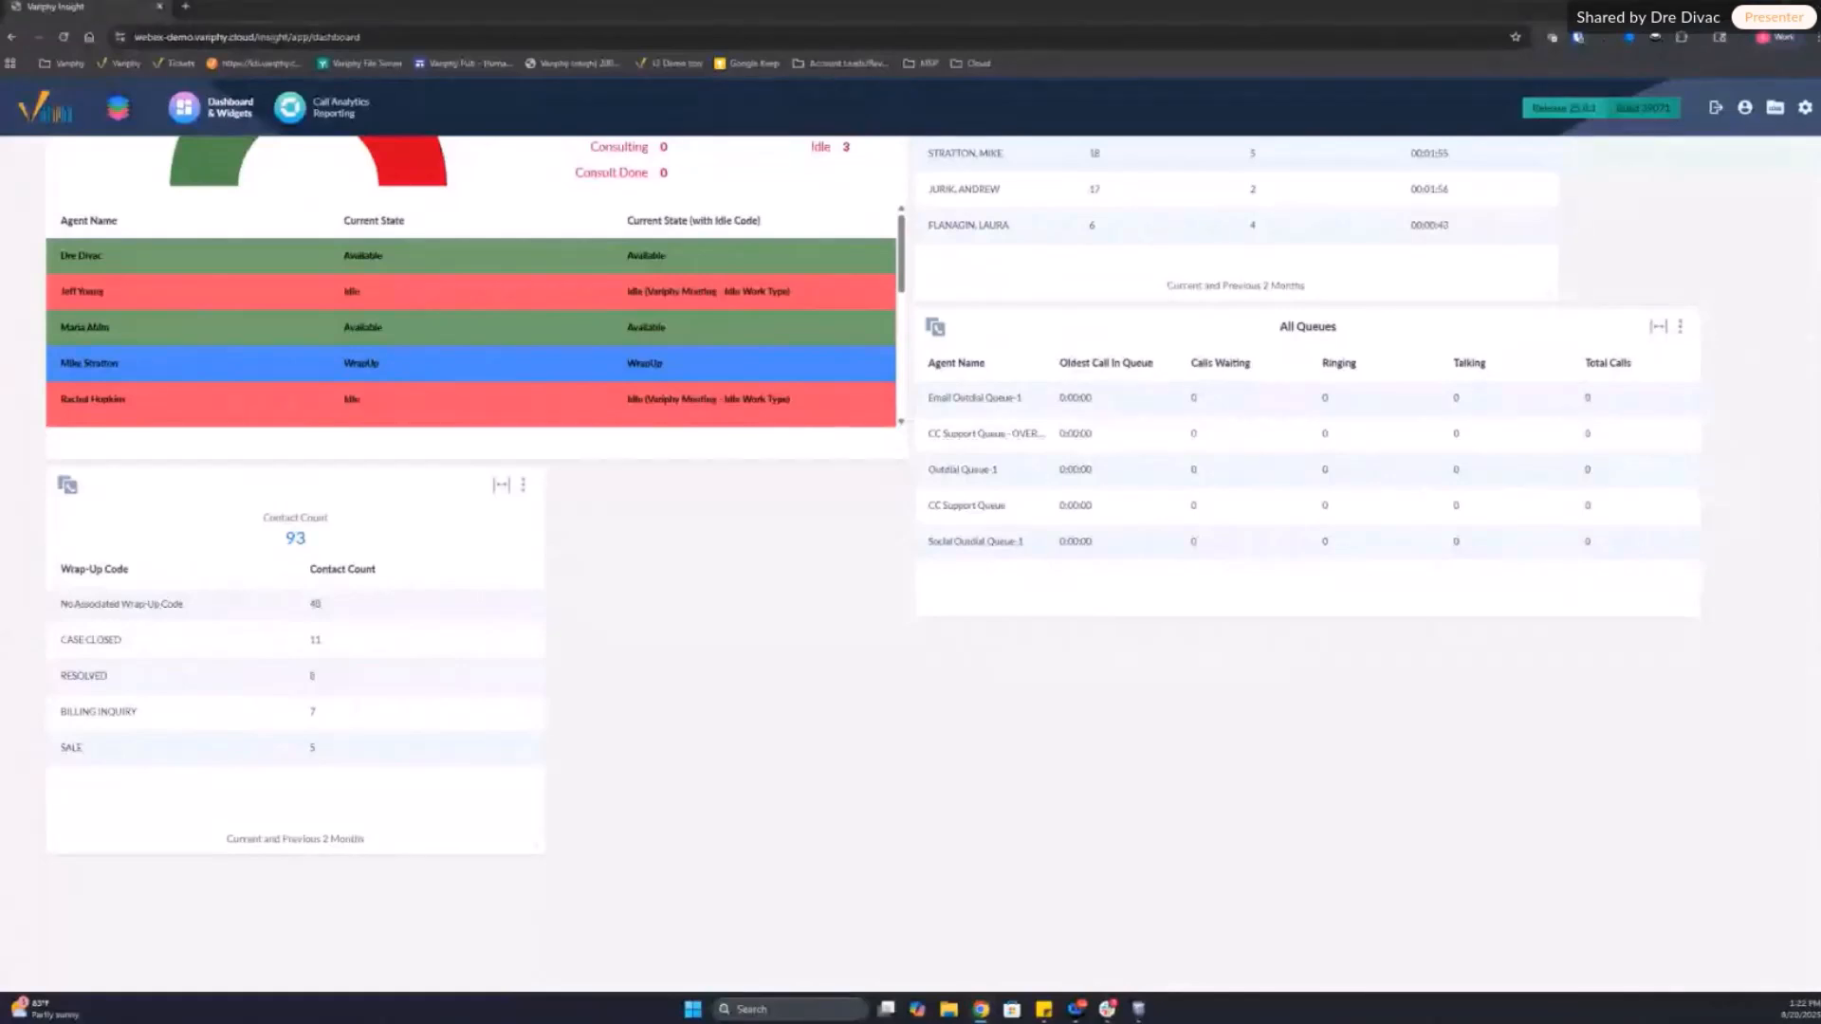
{"action": "scroll", "coordinate": [931, 560], "scroll_direction": "up", "scroll_amount": 1}
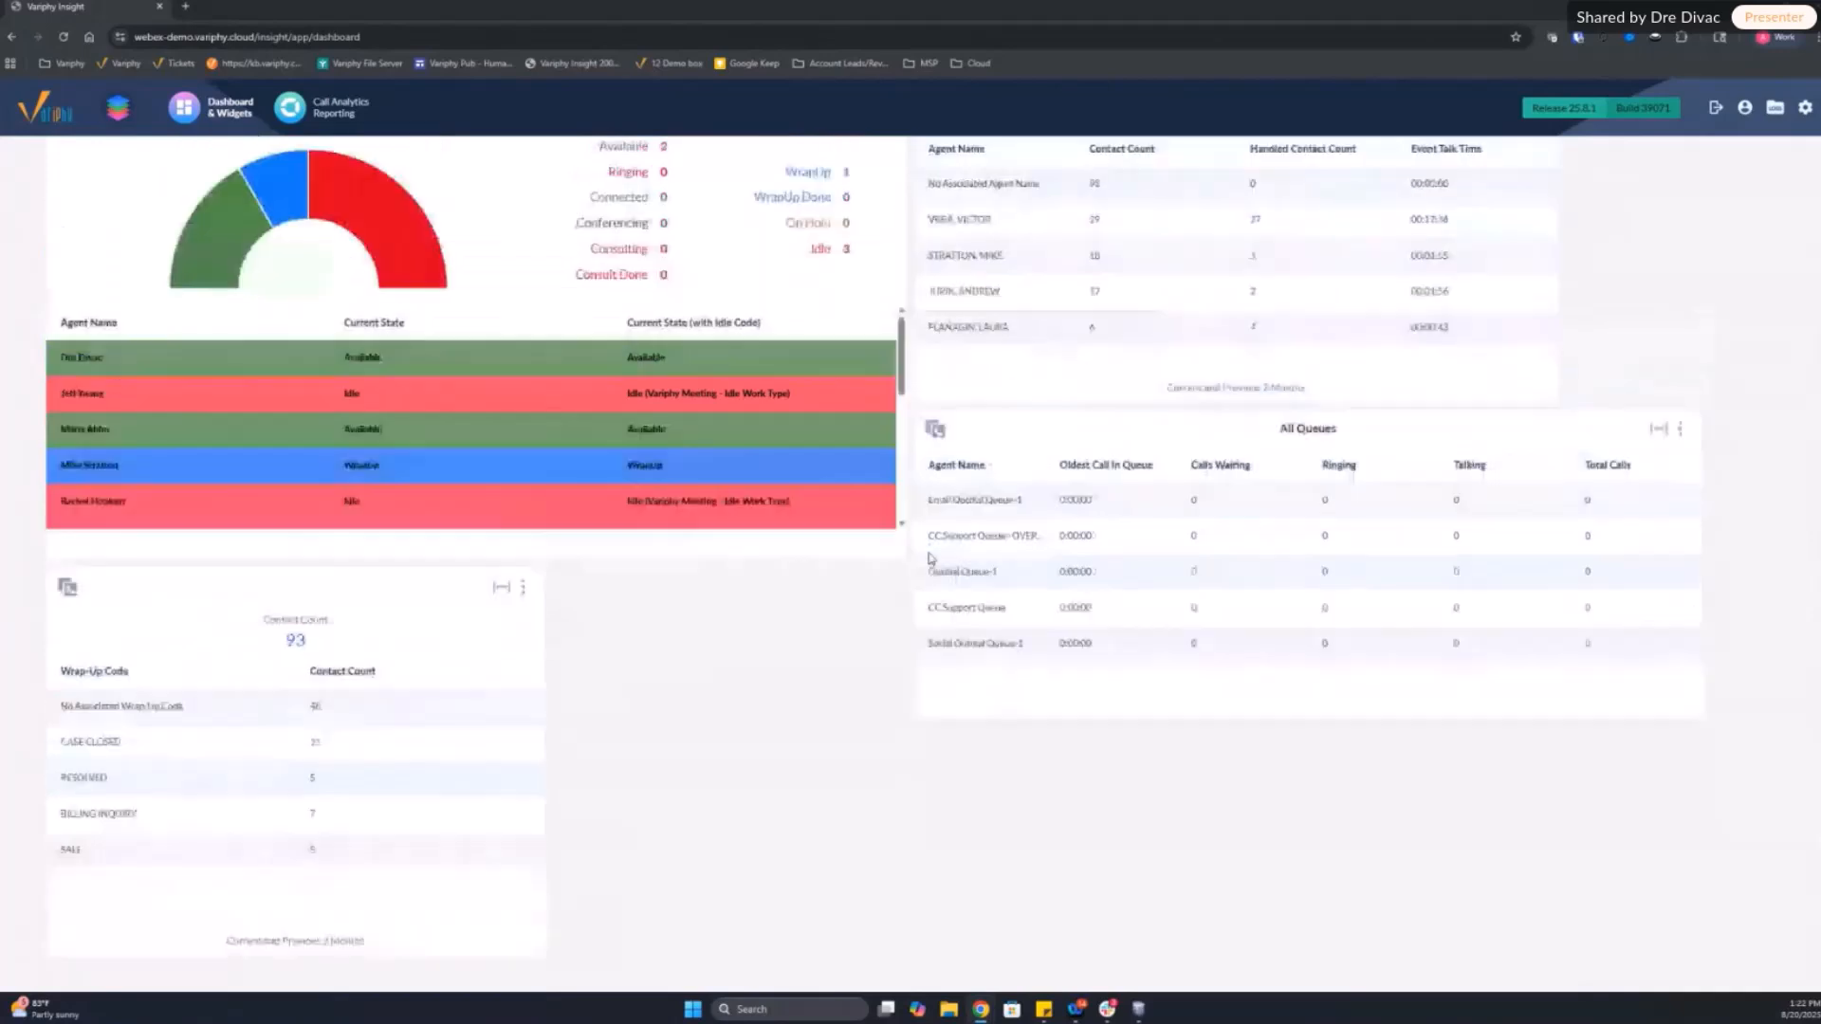
{"action": "scroll", "coordinate": [930, 560], "scroll_direction": "up", "scroll_amount": 1}
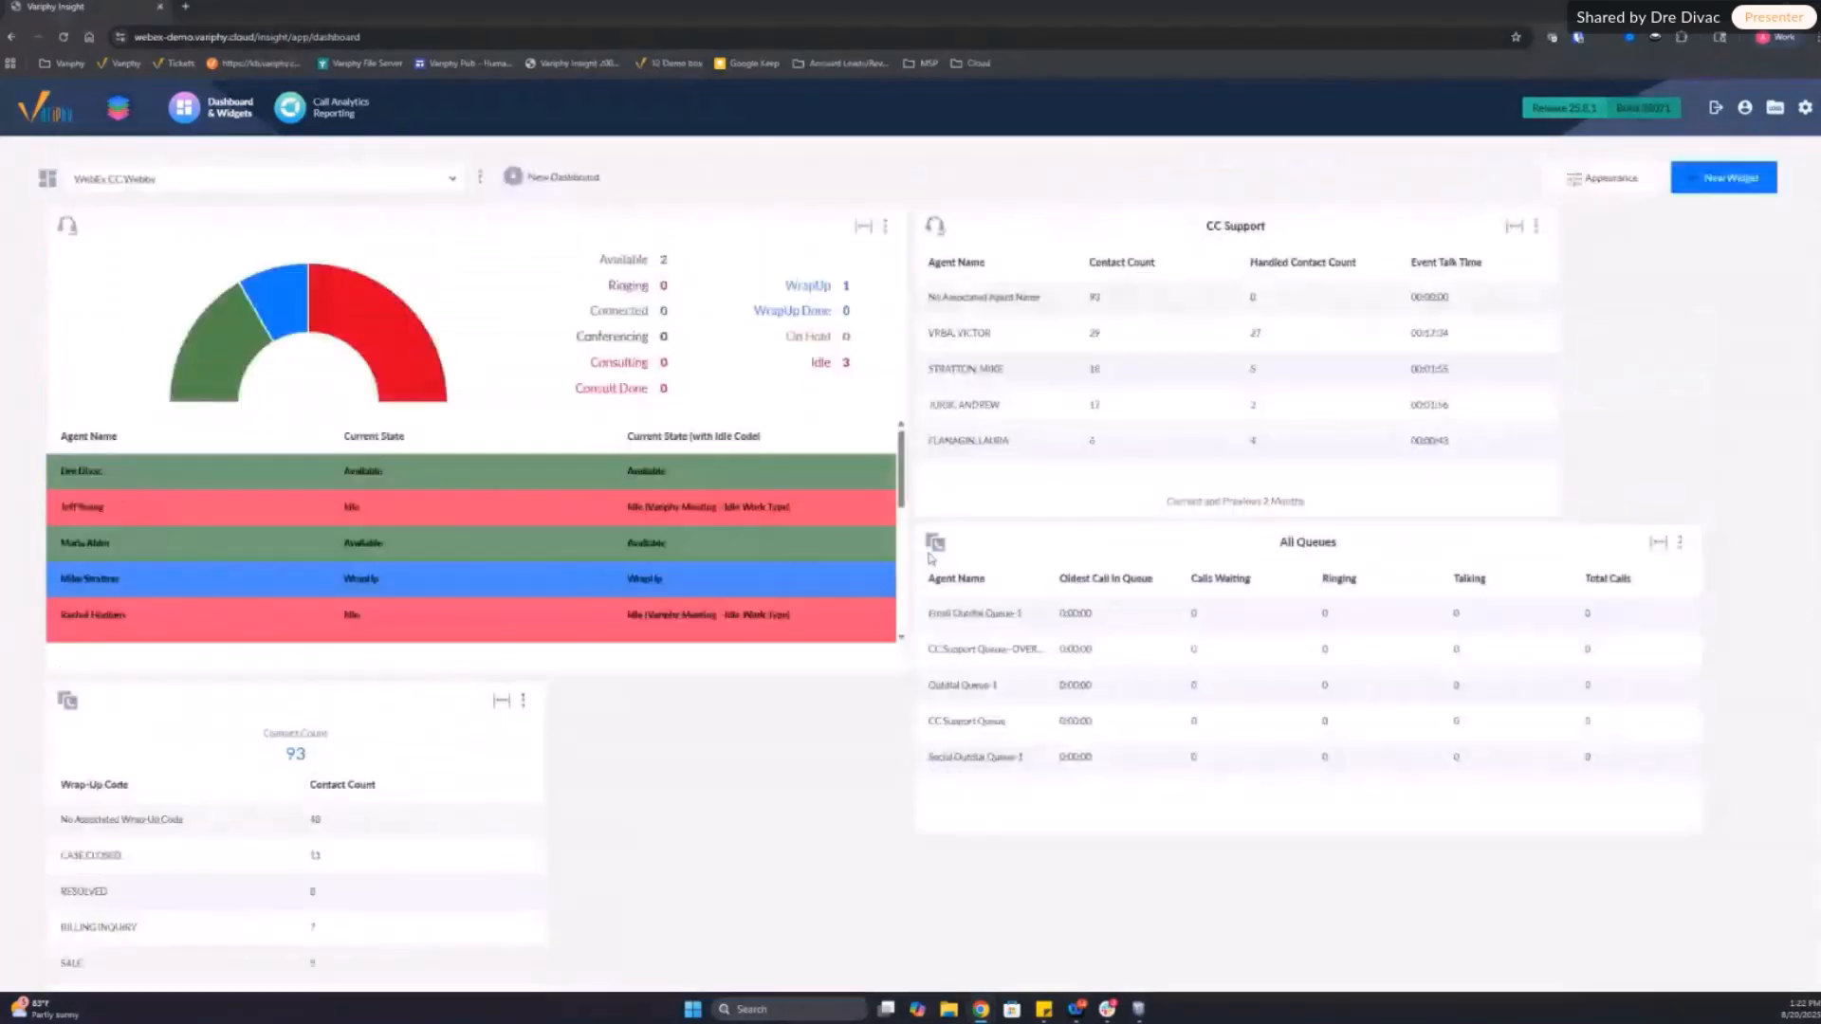